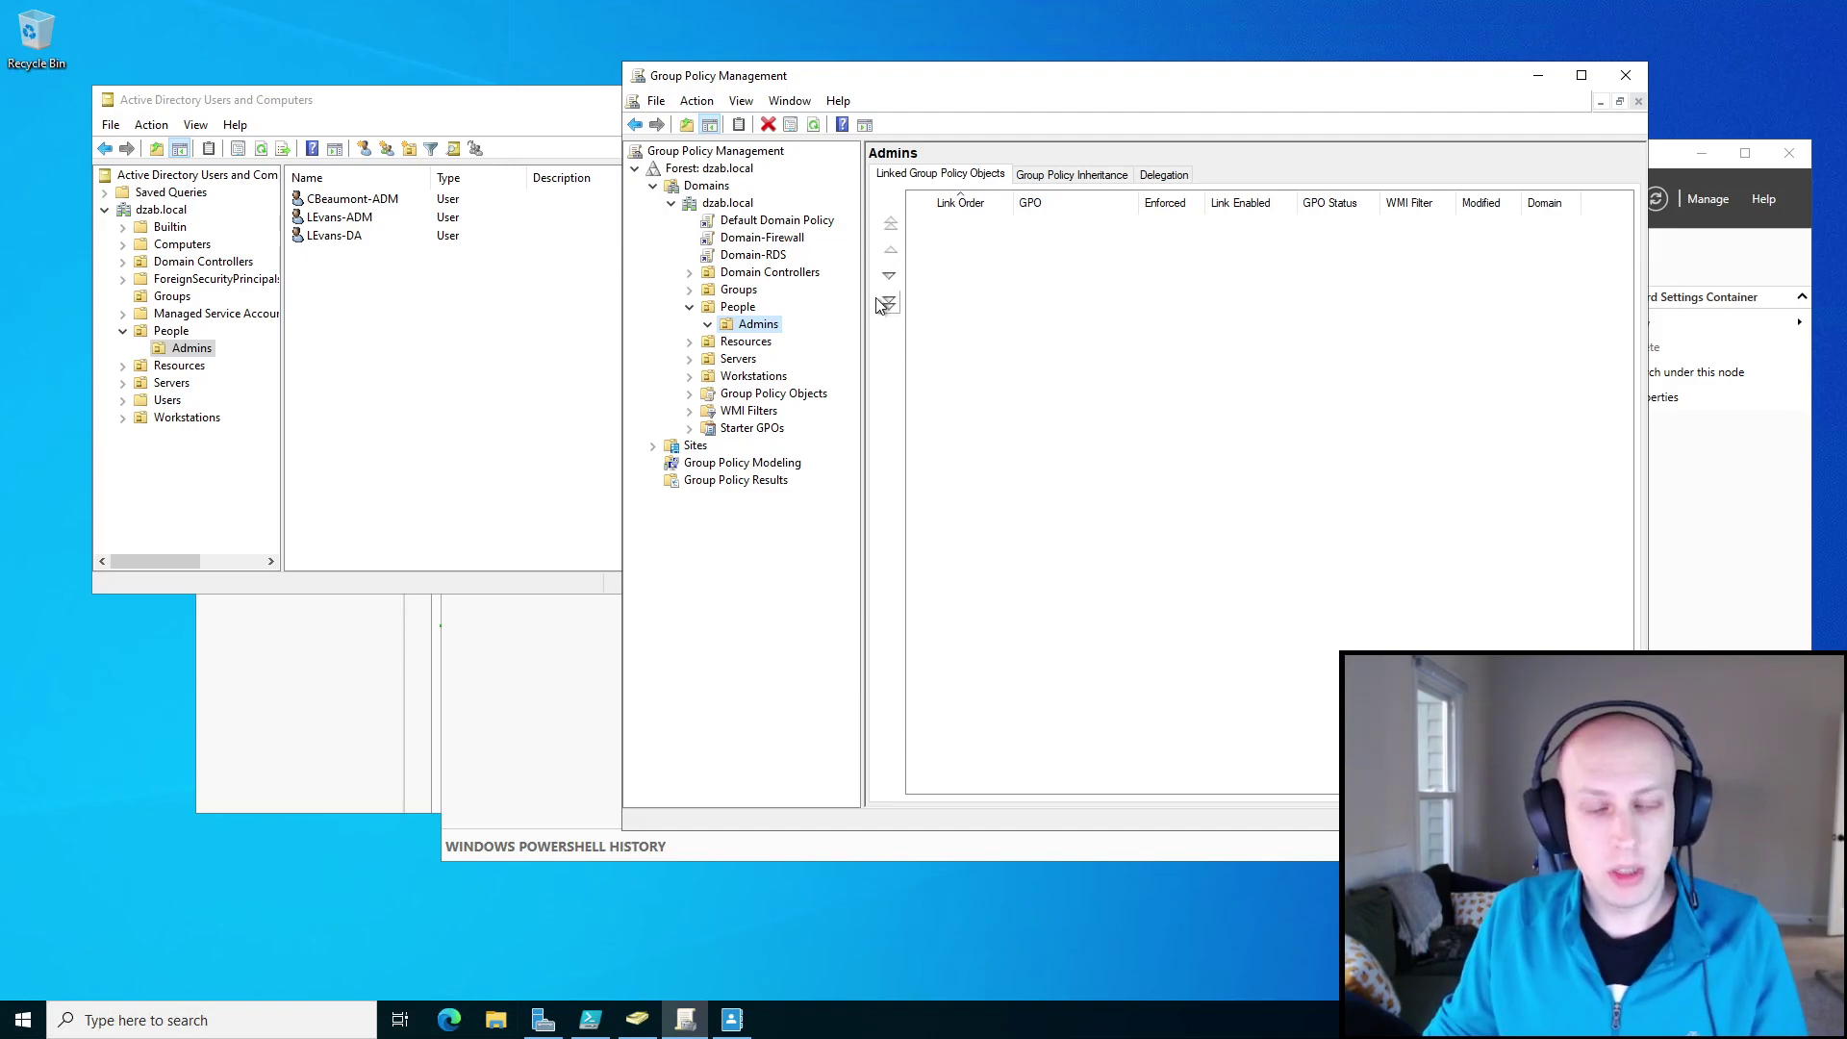
Open the Domain-RDS GPO's settings report, dismissing the link and blocked-content warnings.
click(755, 257)
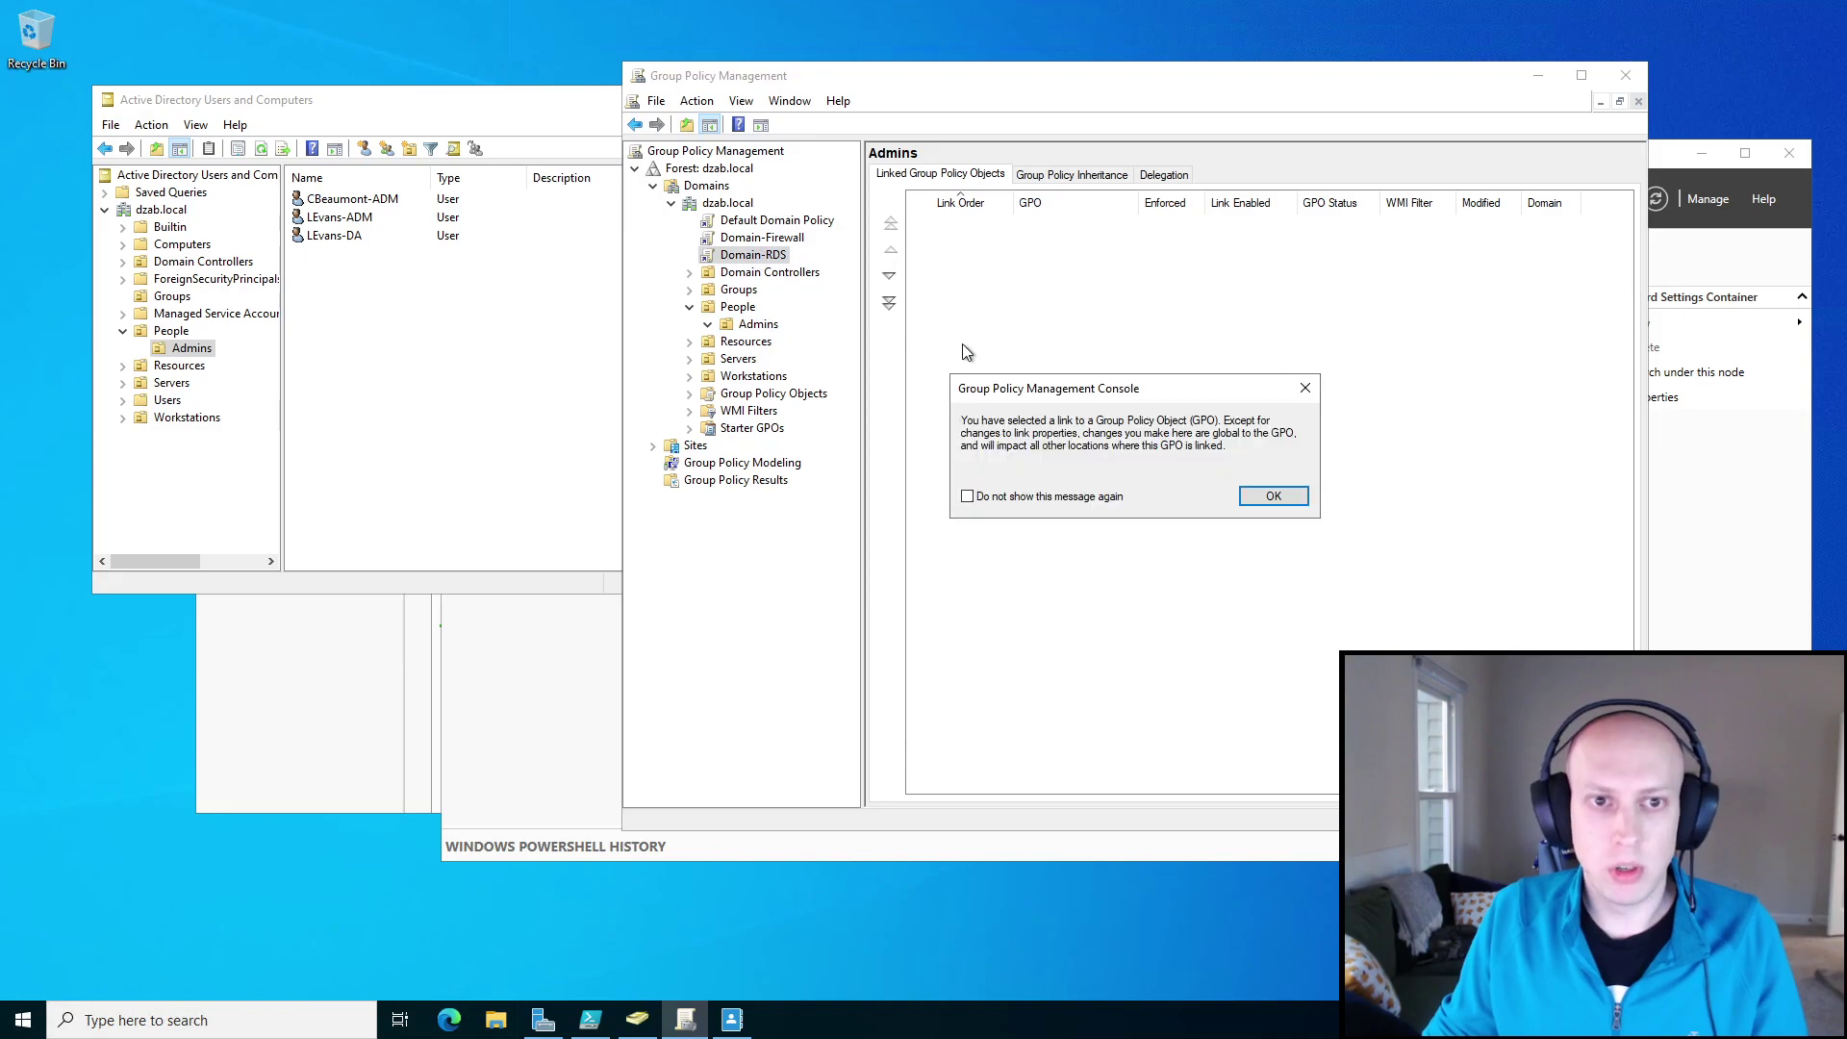
key(Return)
click(1277, 325)
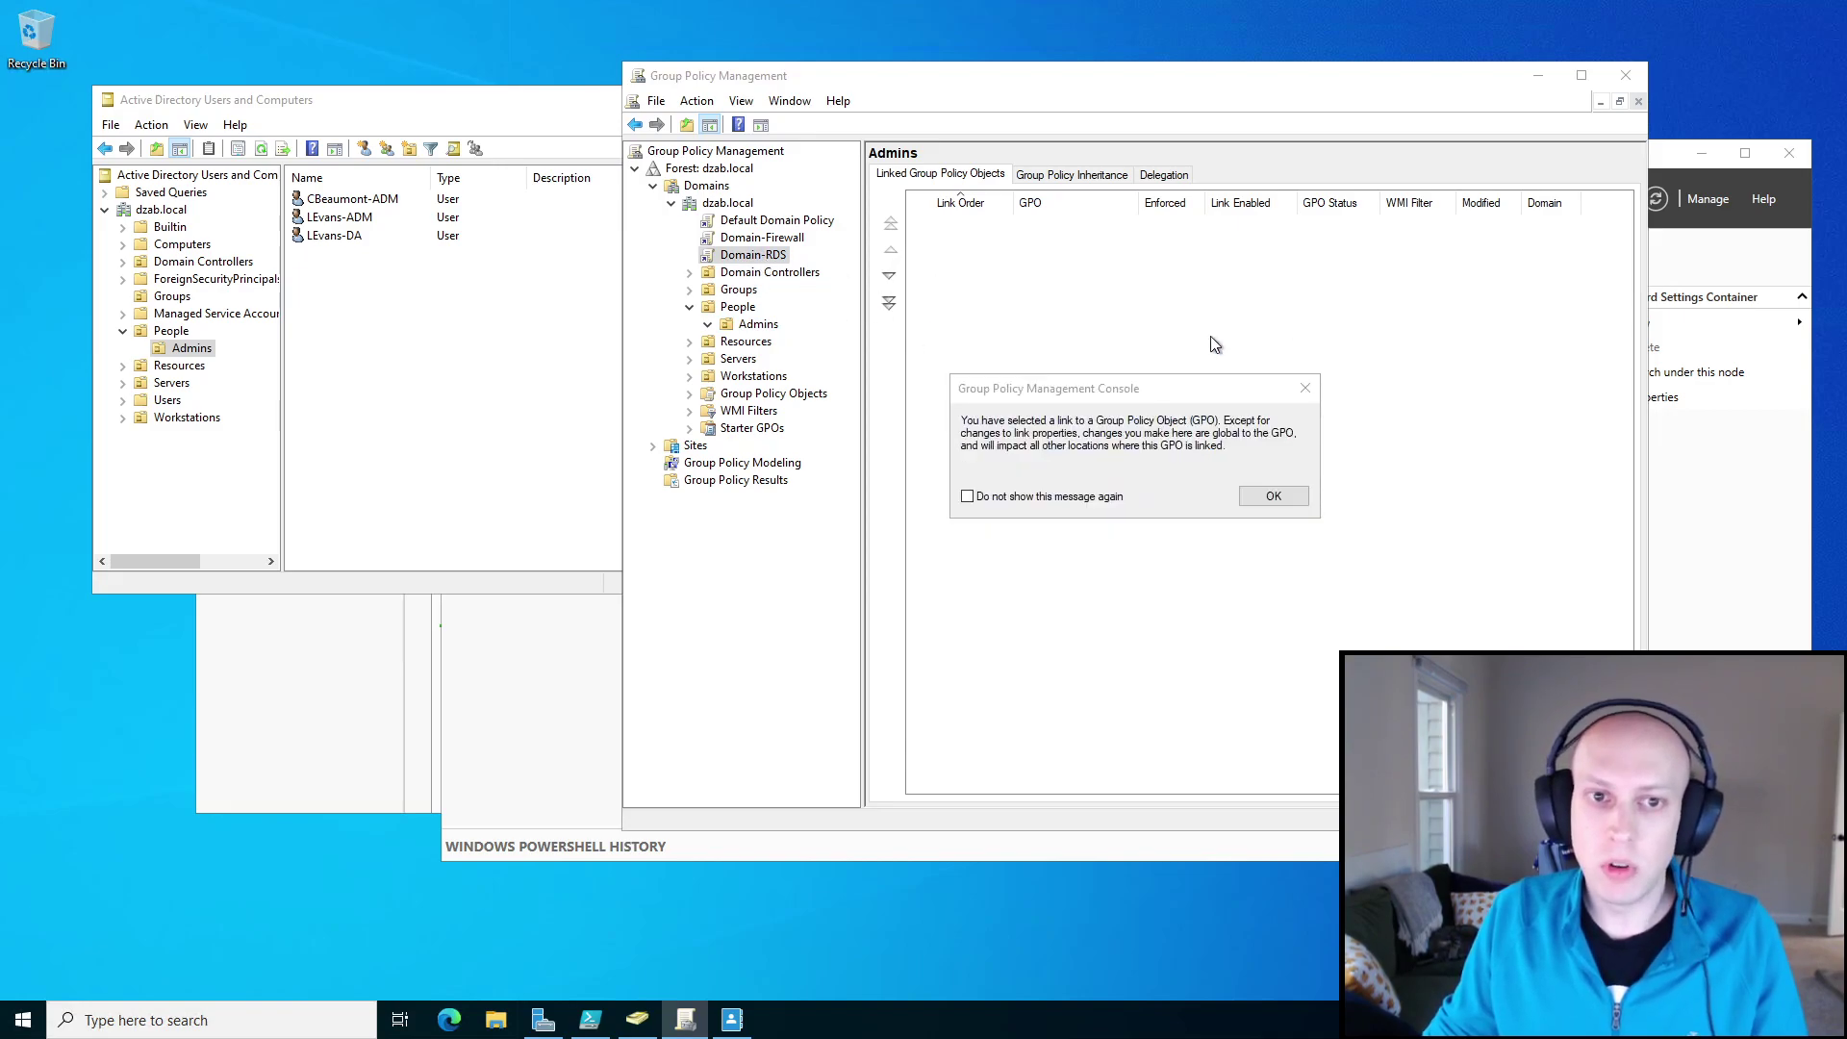
click(1262, 507)
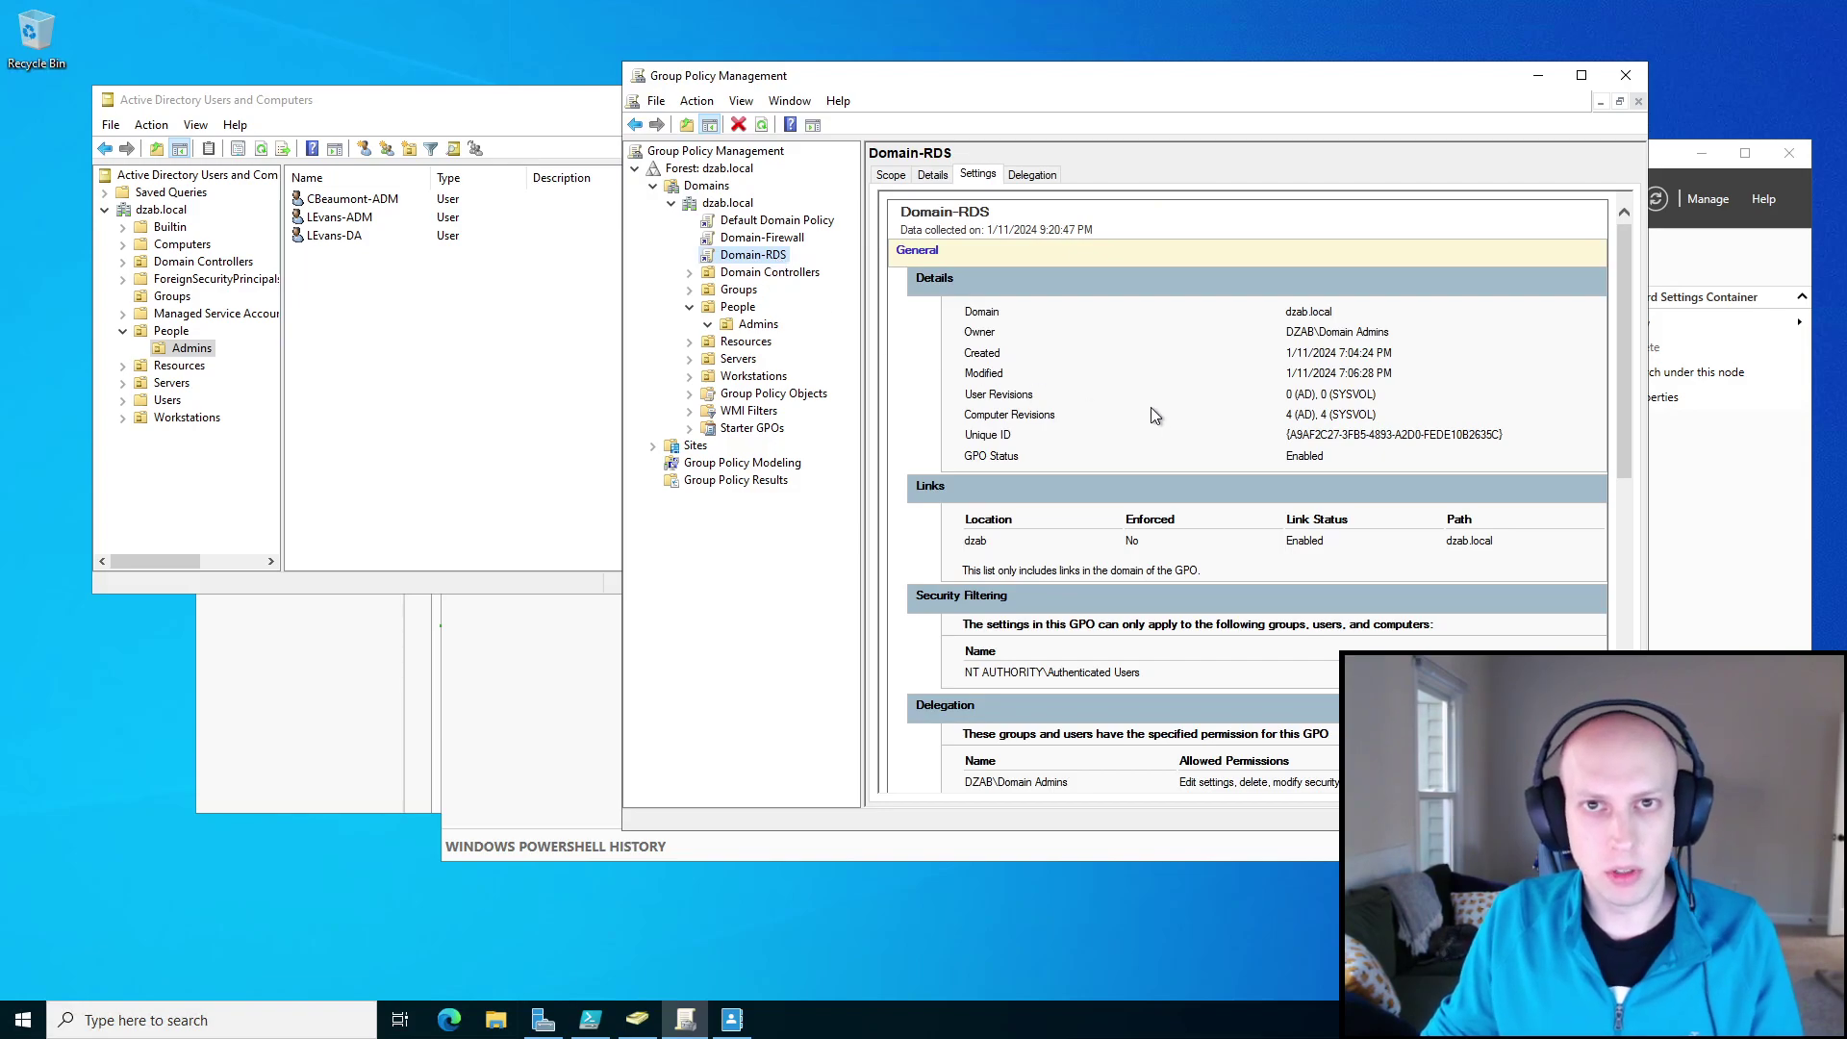
scroll(1150, 407, down, 9)
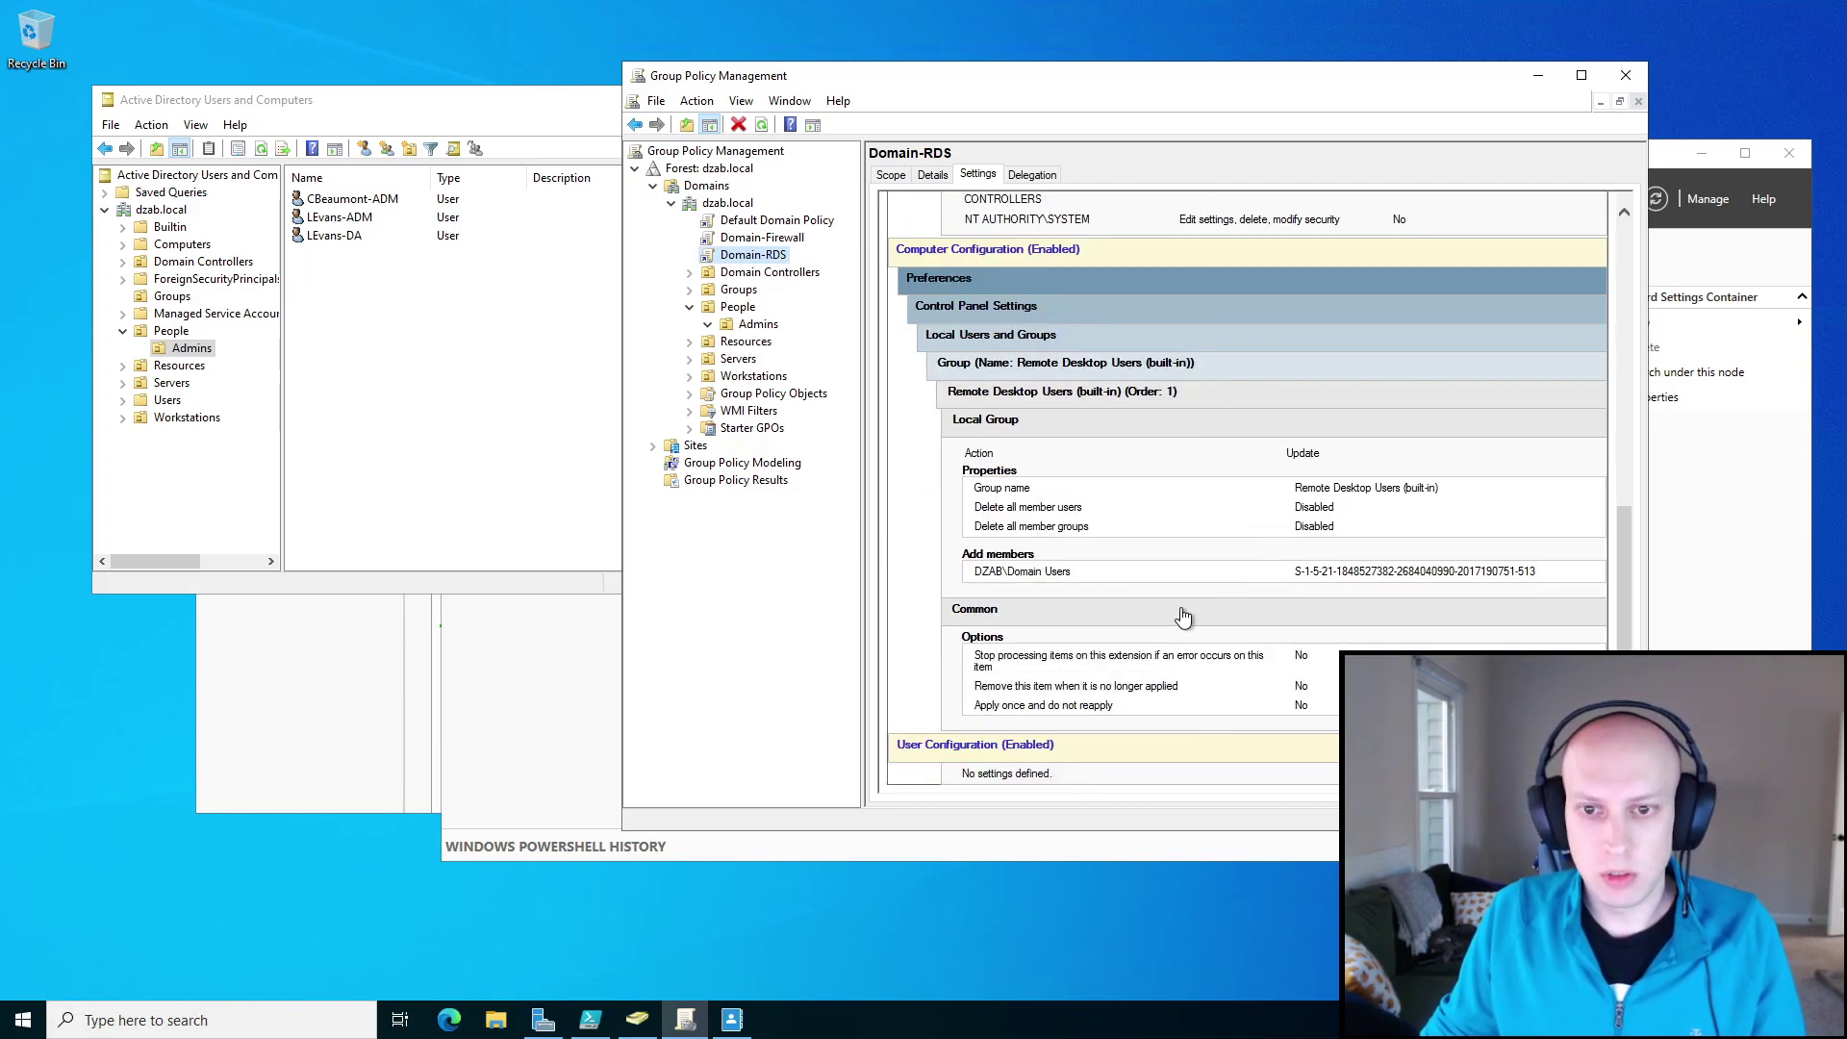
Highlight the Remote Desktop Users group and its added DZAB\Domain Users member, then reselect Domain-RDS.
drag(978, 487, 1332, 492)
click(1327, 488)
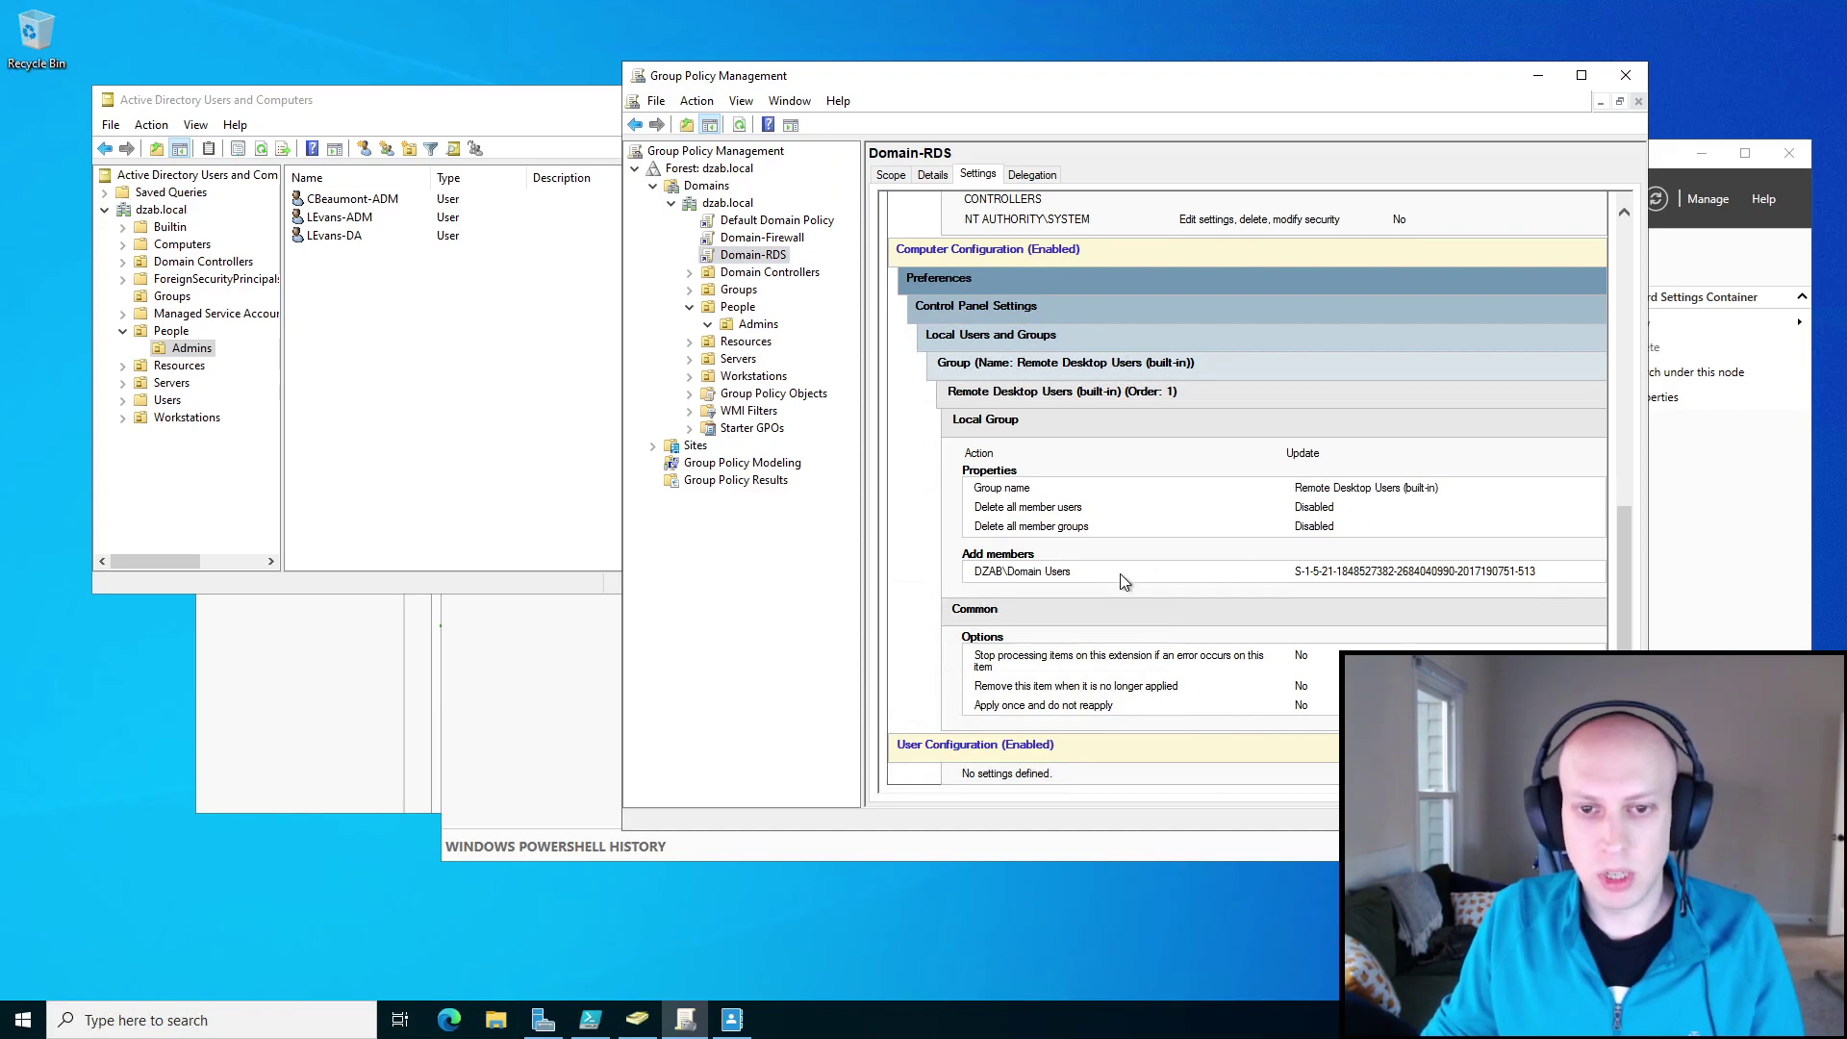
drag(1094, 575, 981, 577)
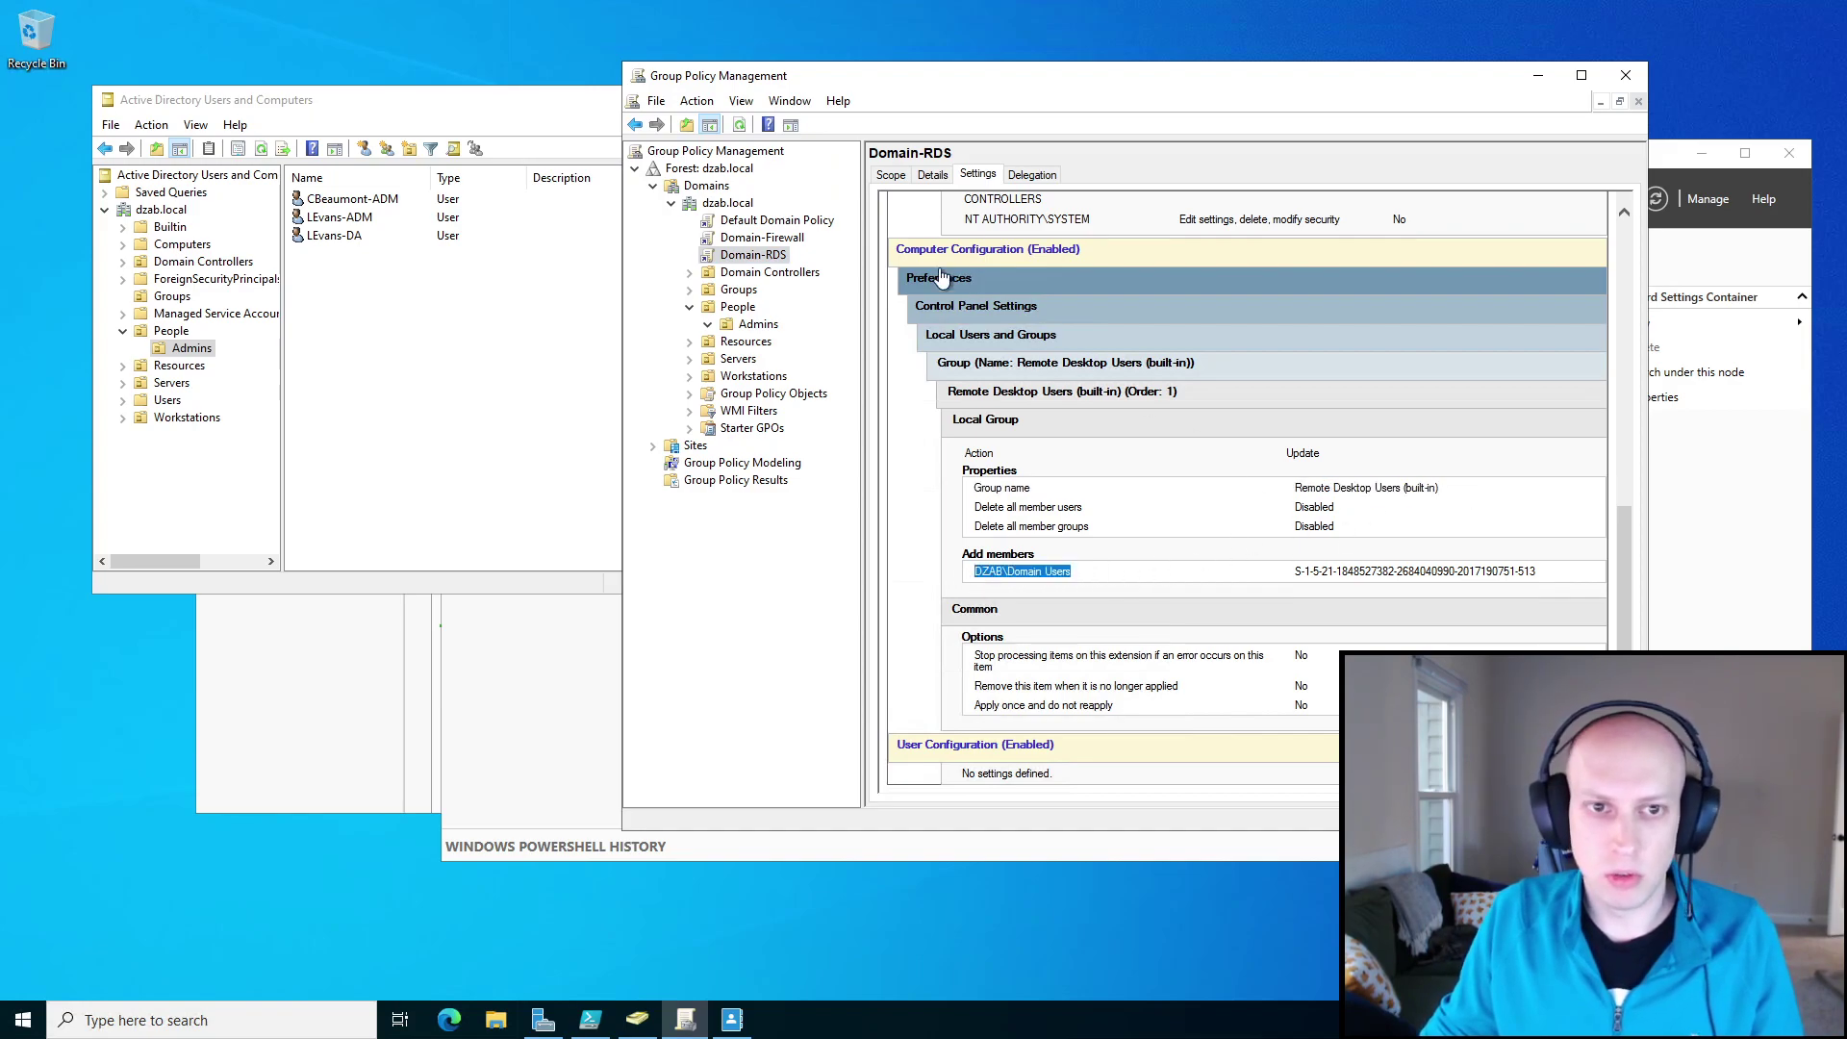
click(760, 257)
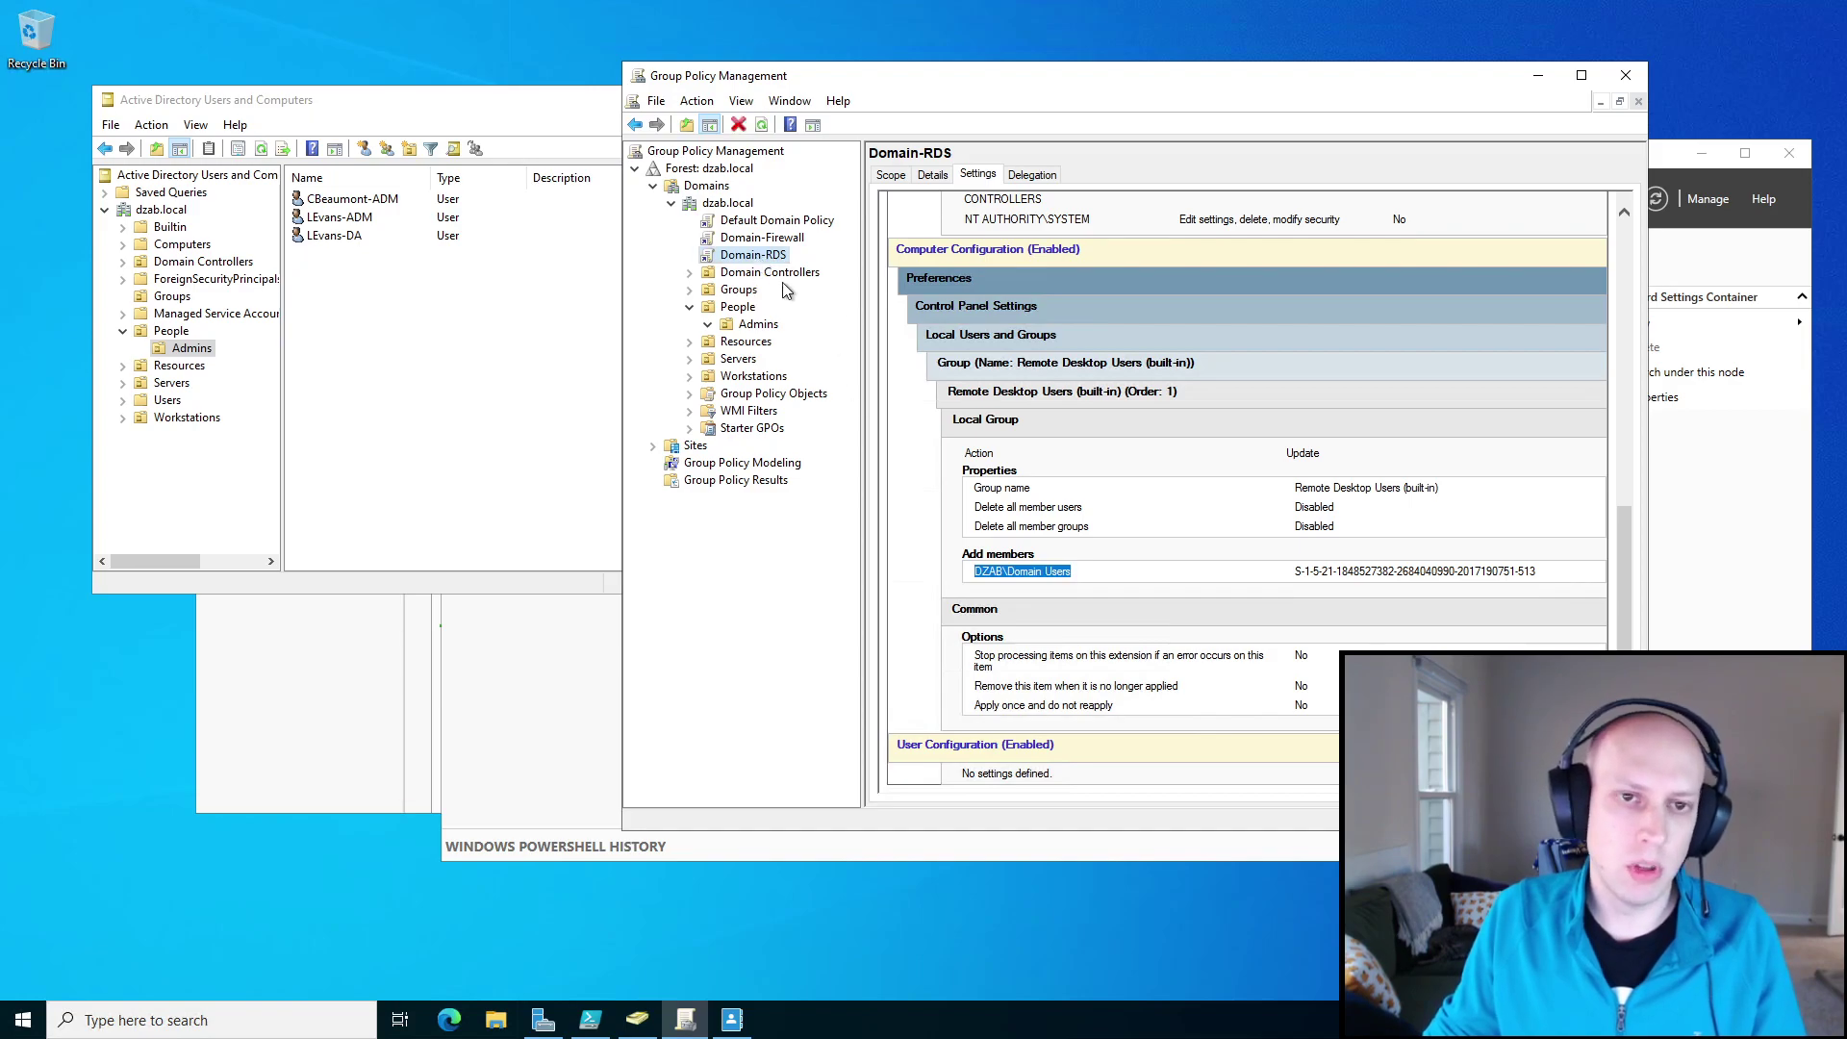
right_click(753, 255)
Edit Domain-RDS and show Computer Configuration > Preferences > Control Panel Settings > Local Users and Groups.
click(798, 266)
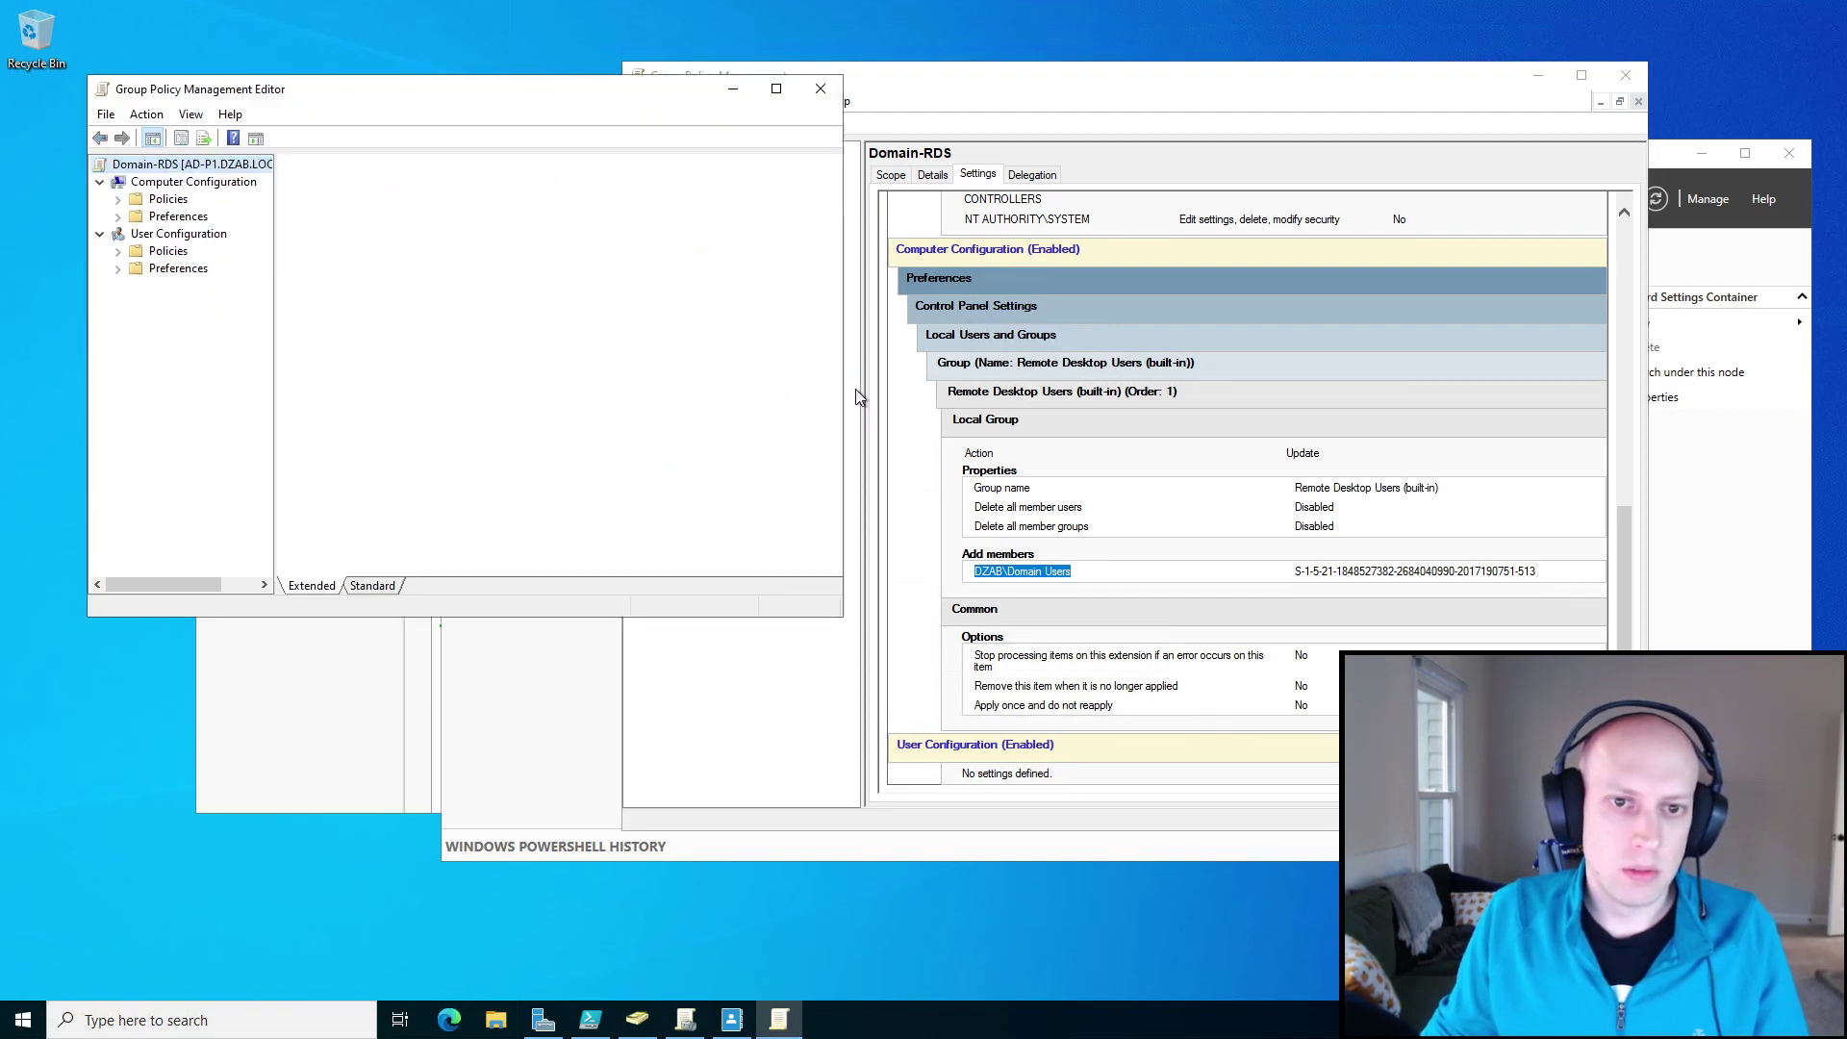
click(118, 216)
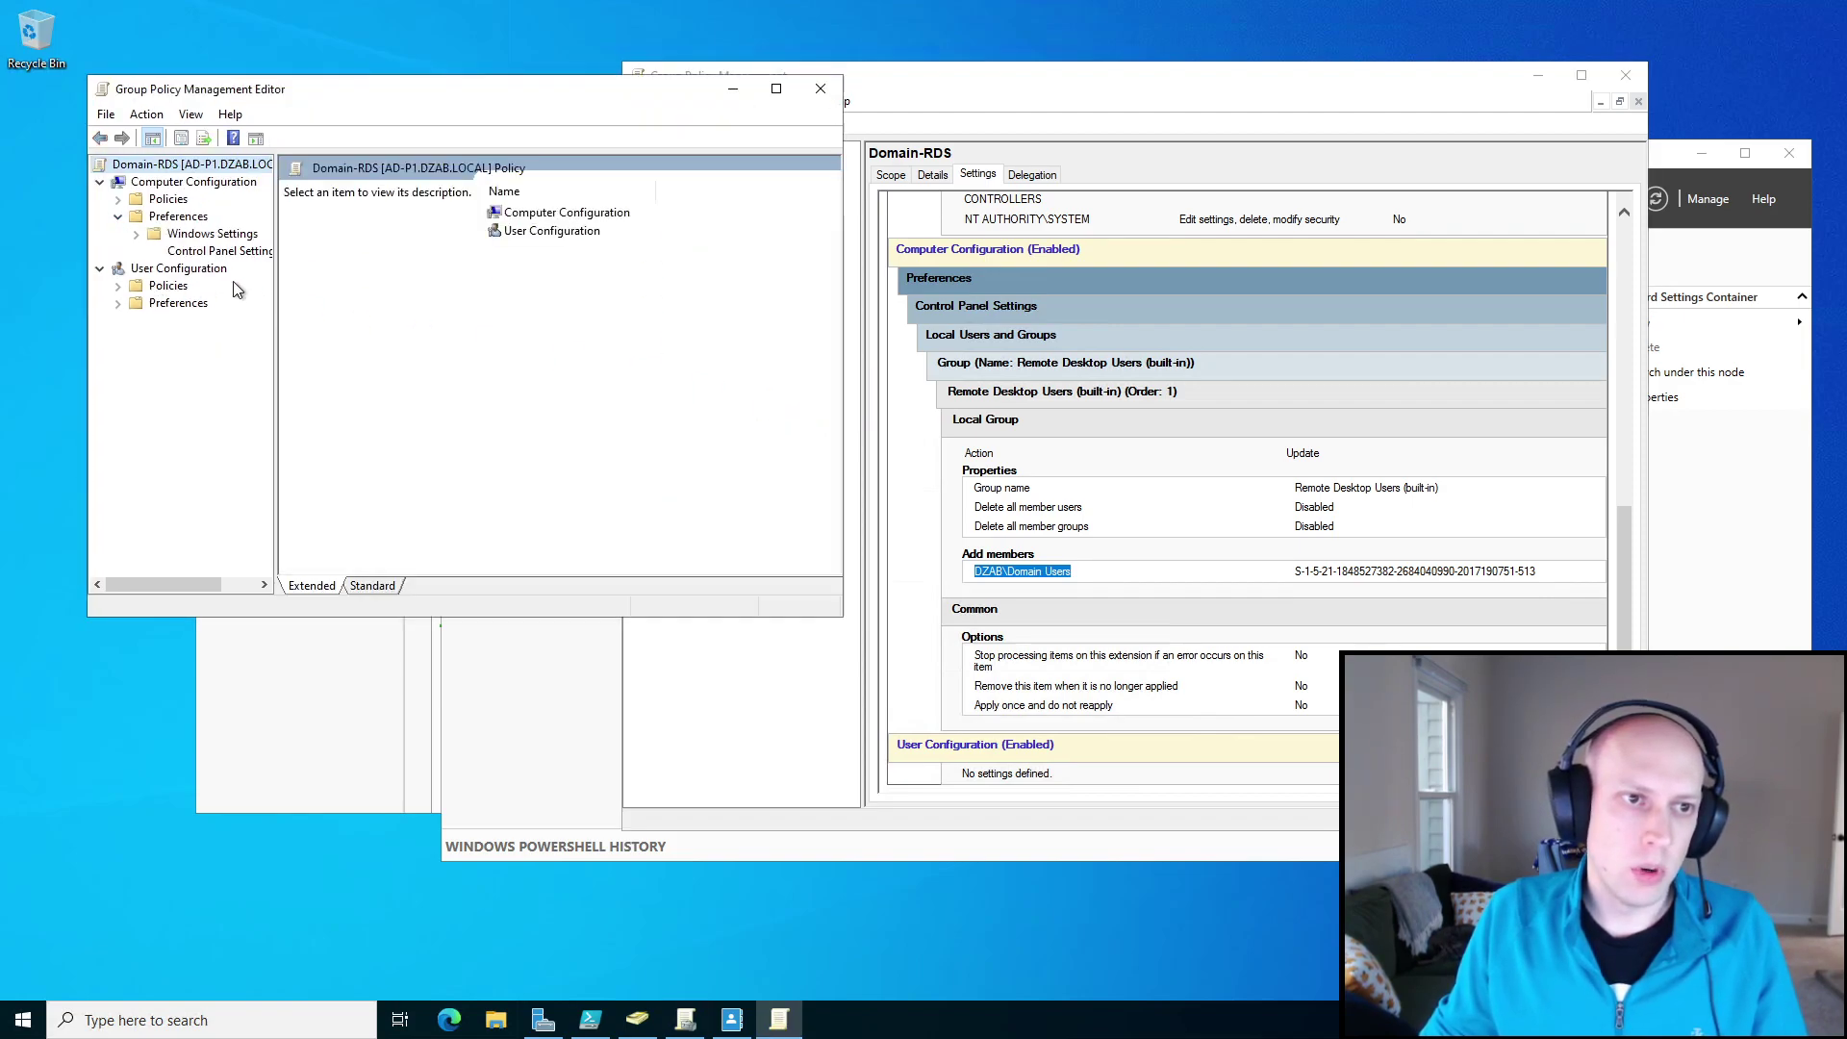
click(136, 251)
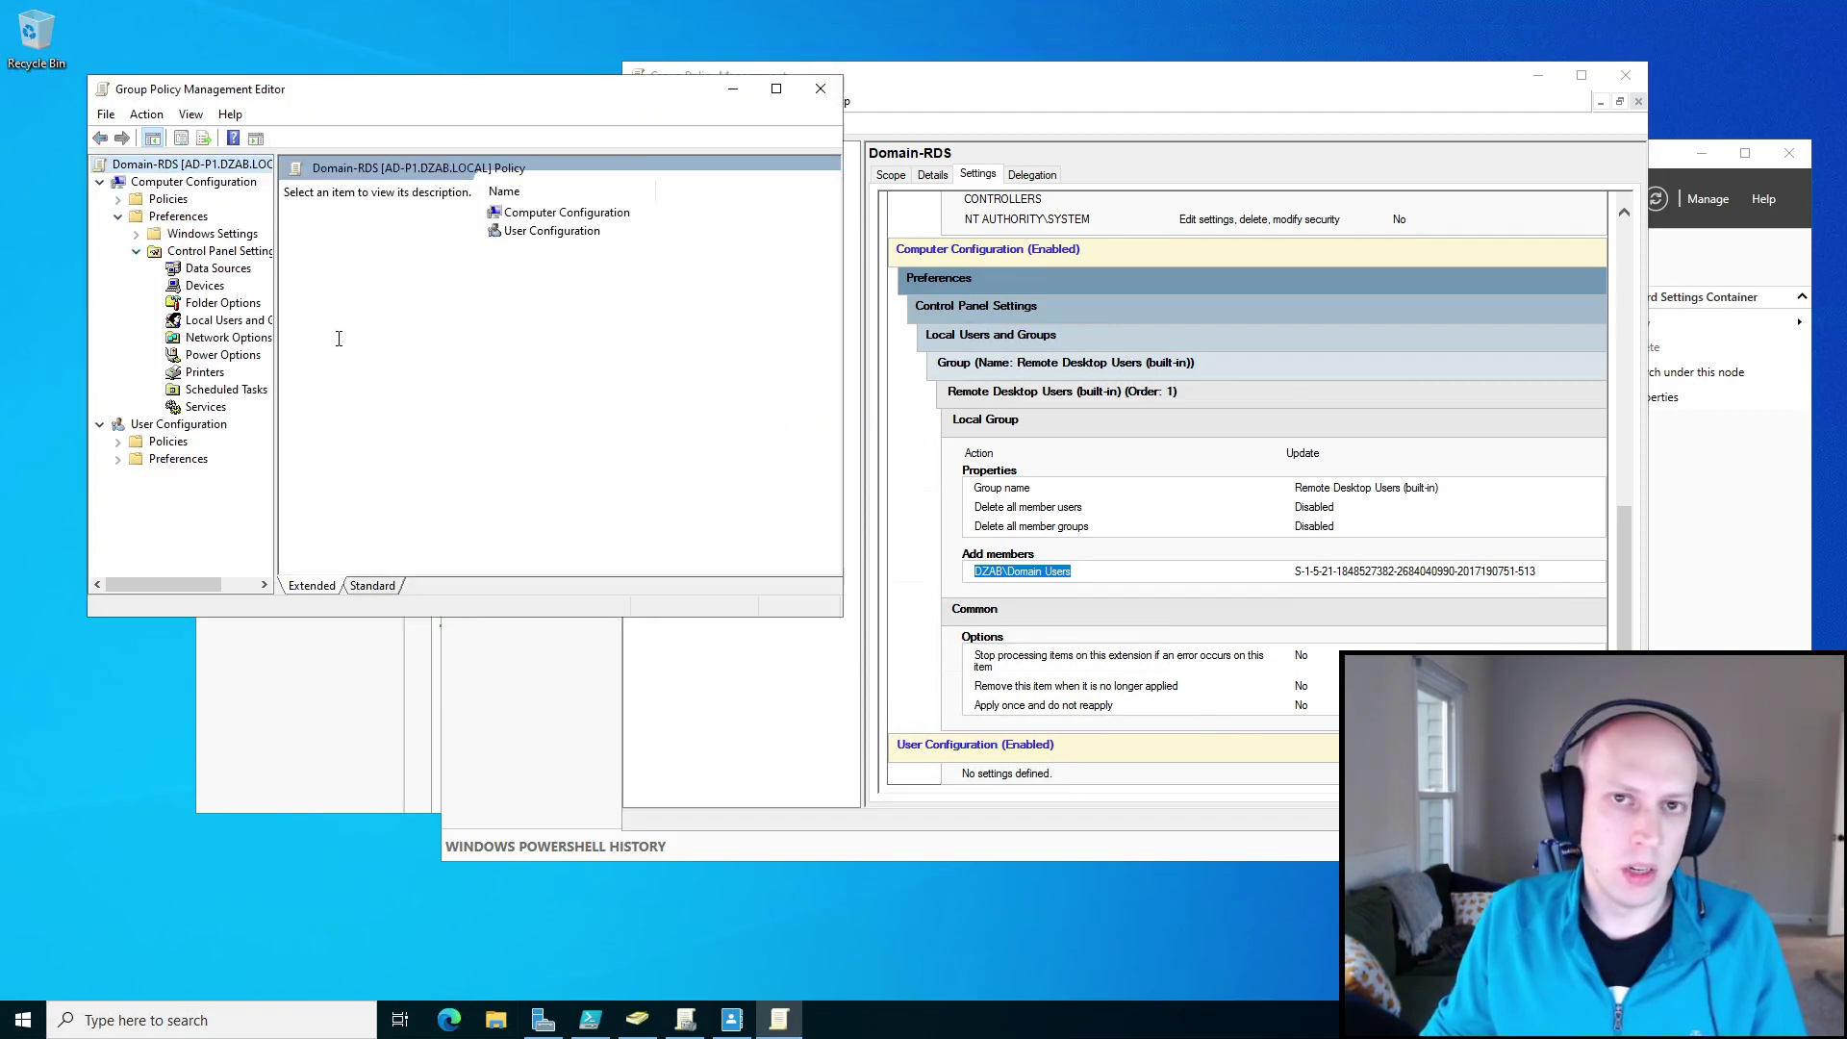
click(231, 325)
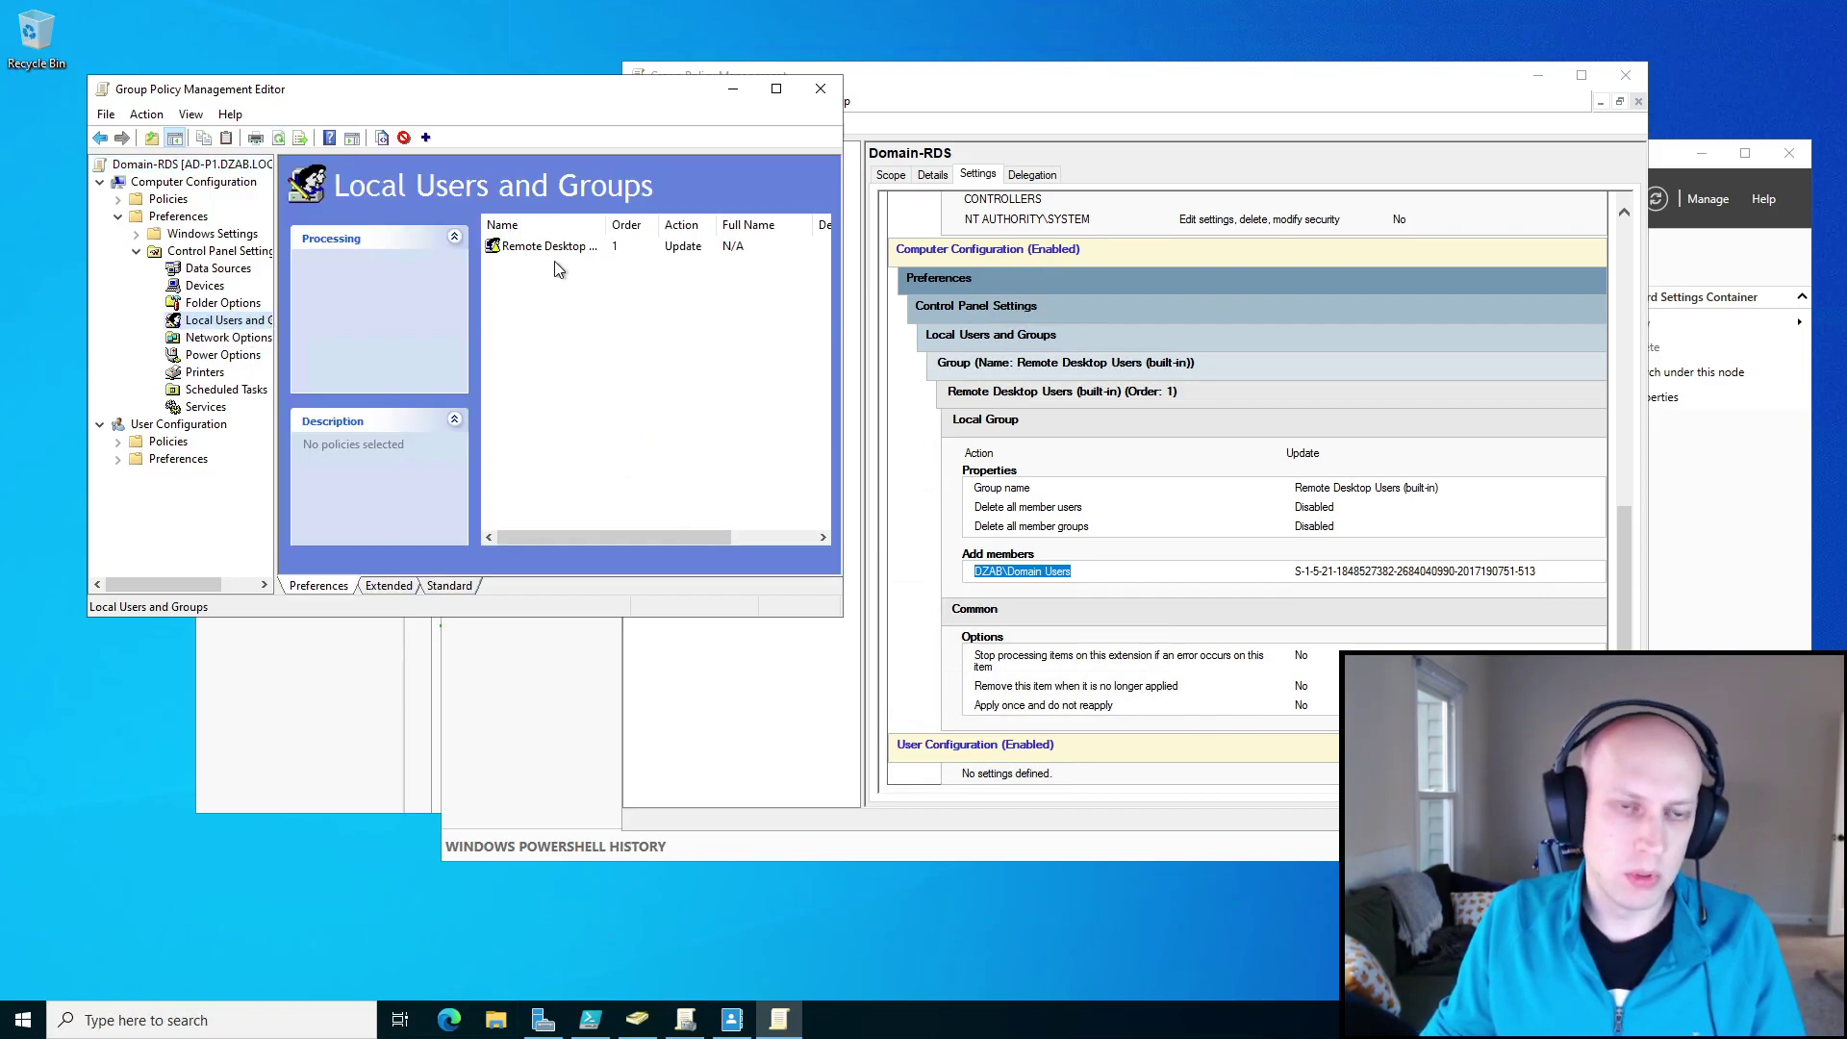
drag(606, 224, 658, 224)
right_click(568, 306)
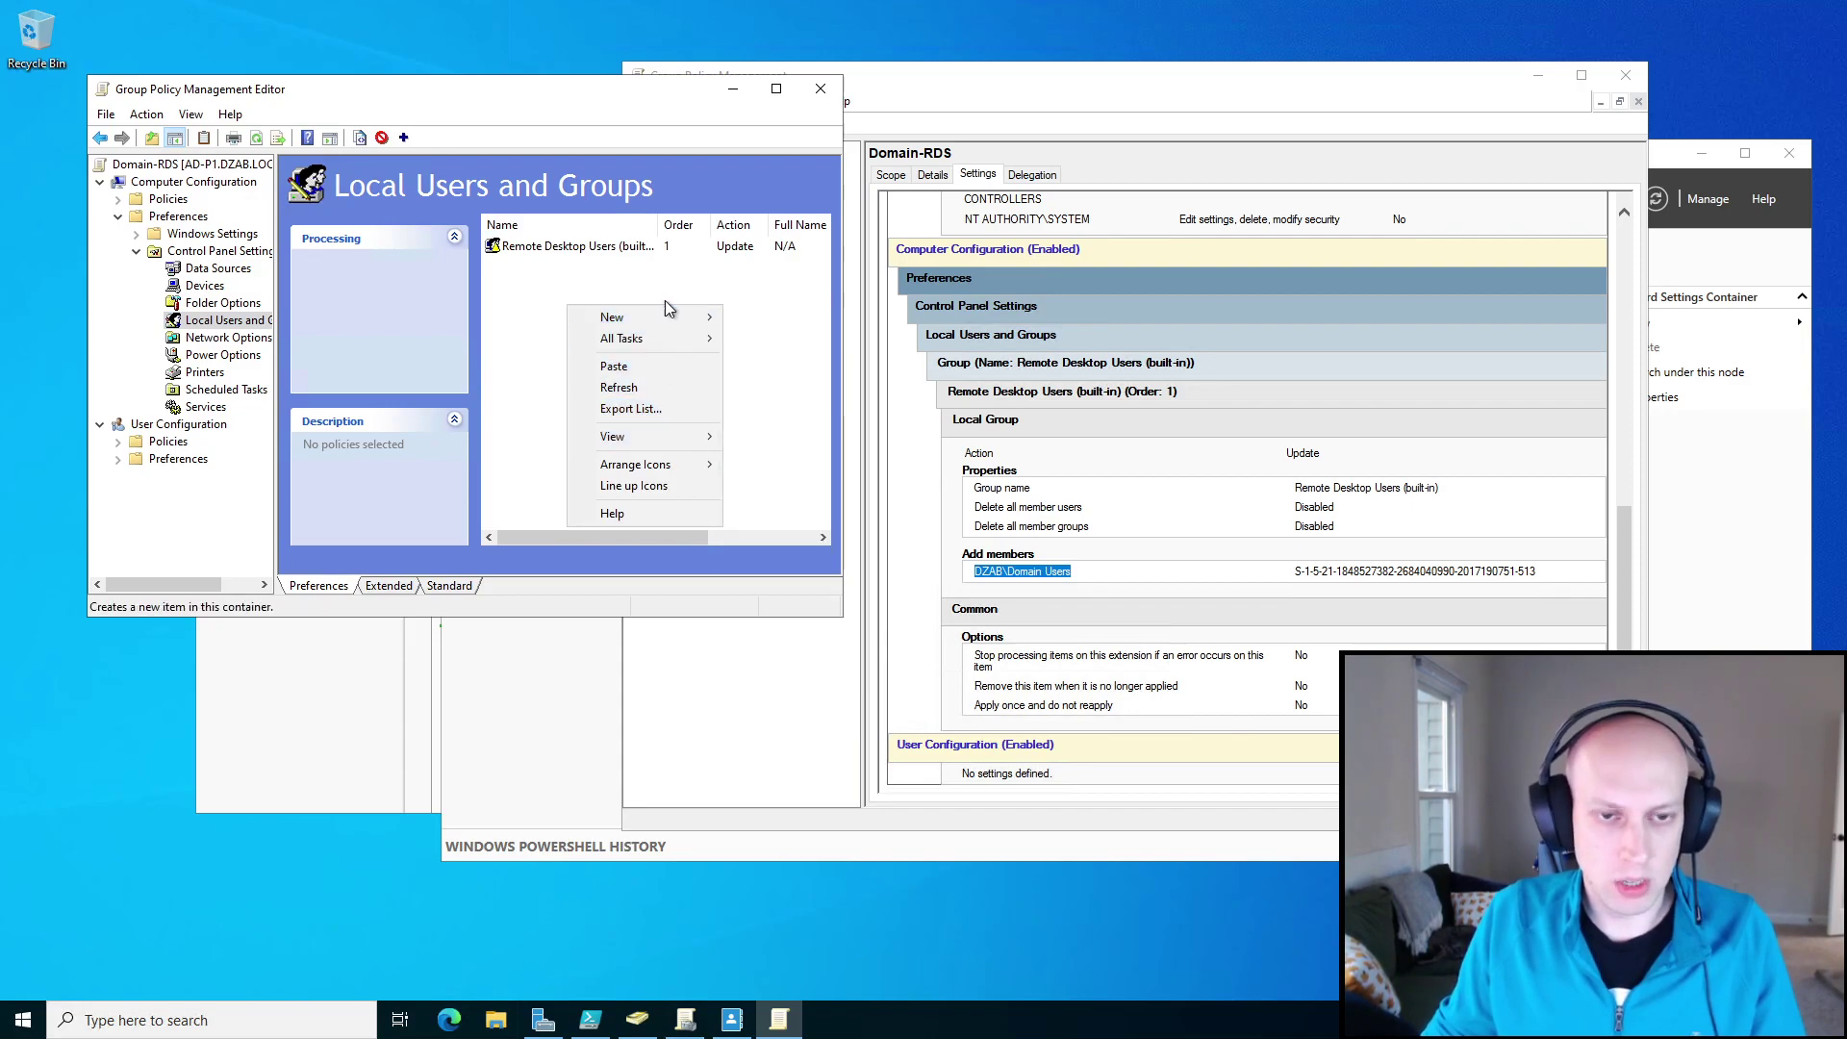
mouse_move(668, 322)
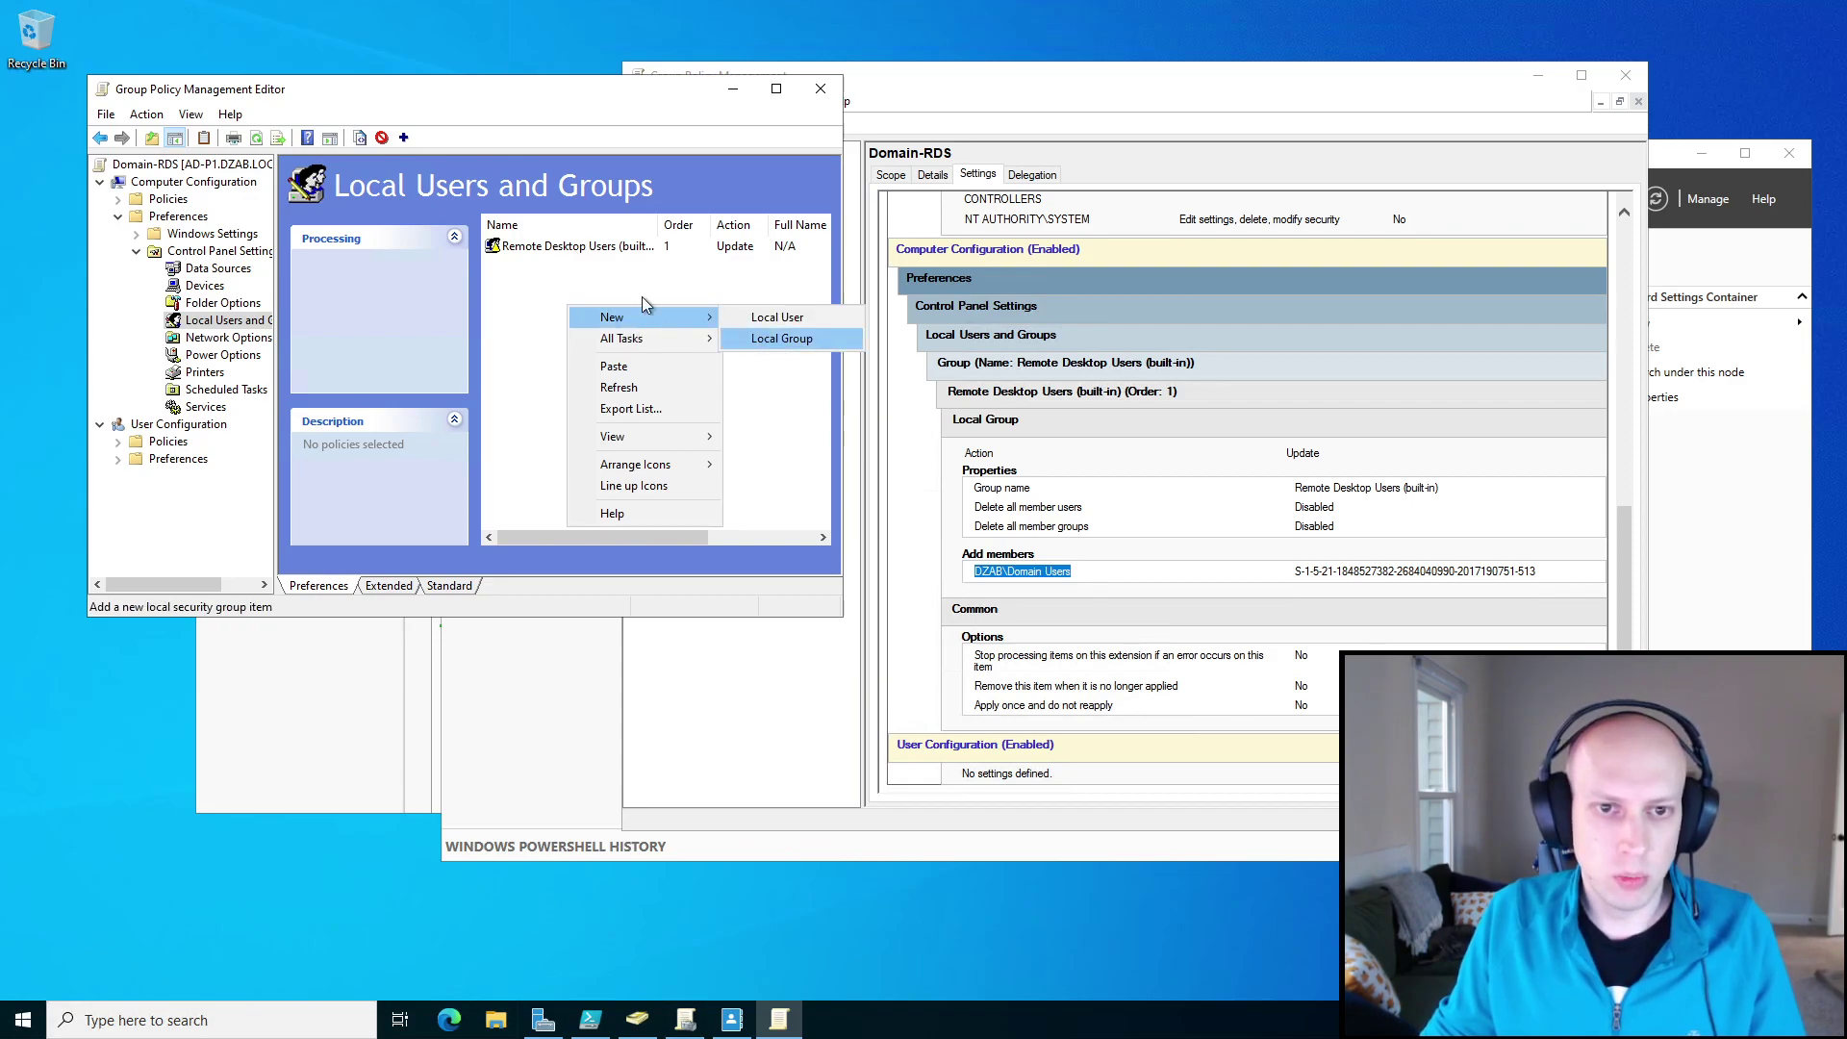
Re-pick Remote Desktop Users (built-in) in the group item, save it with OK, and close the editor.
double_click(566, 248)
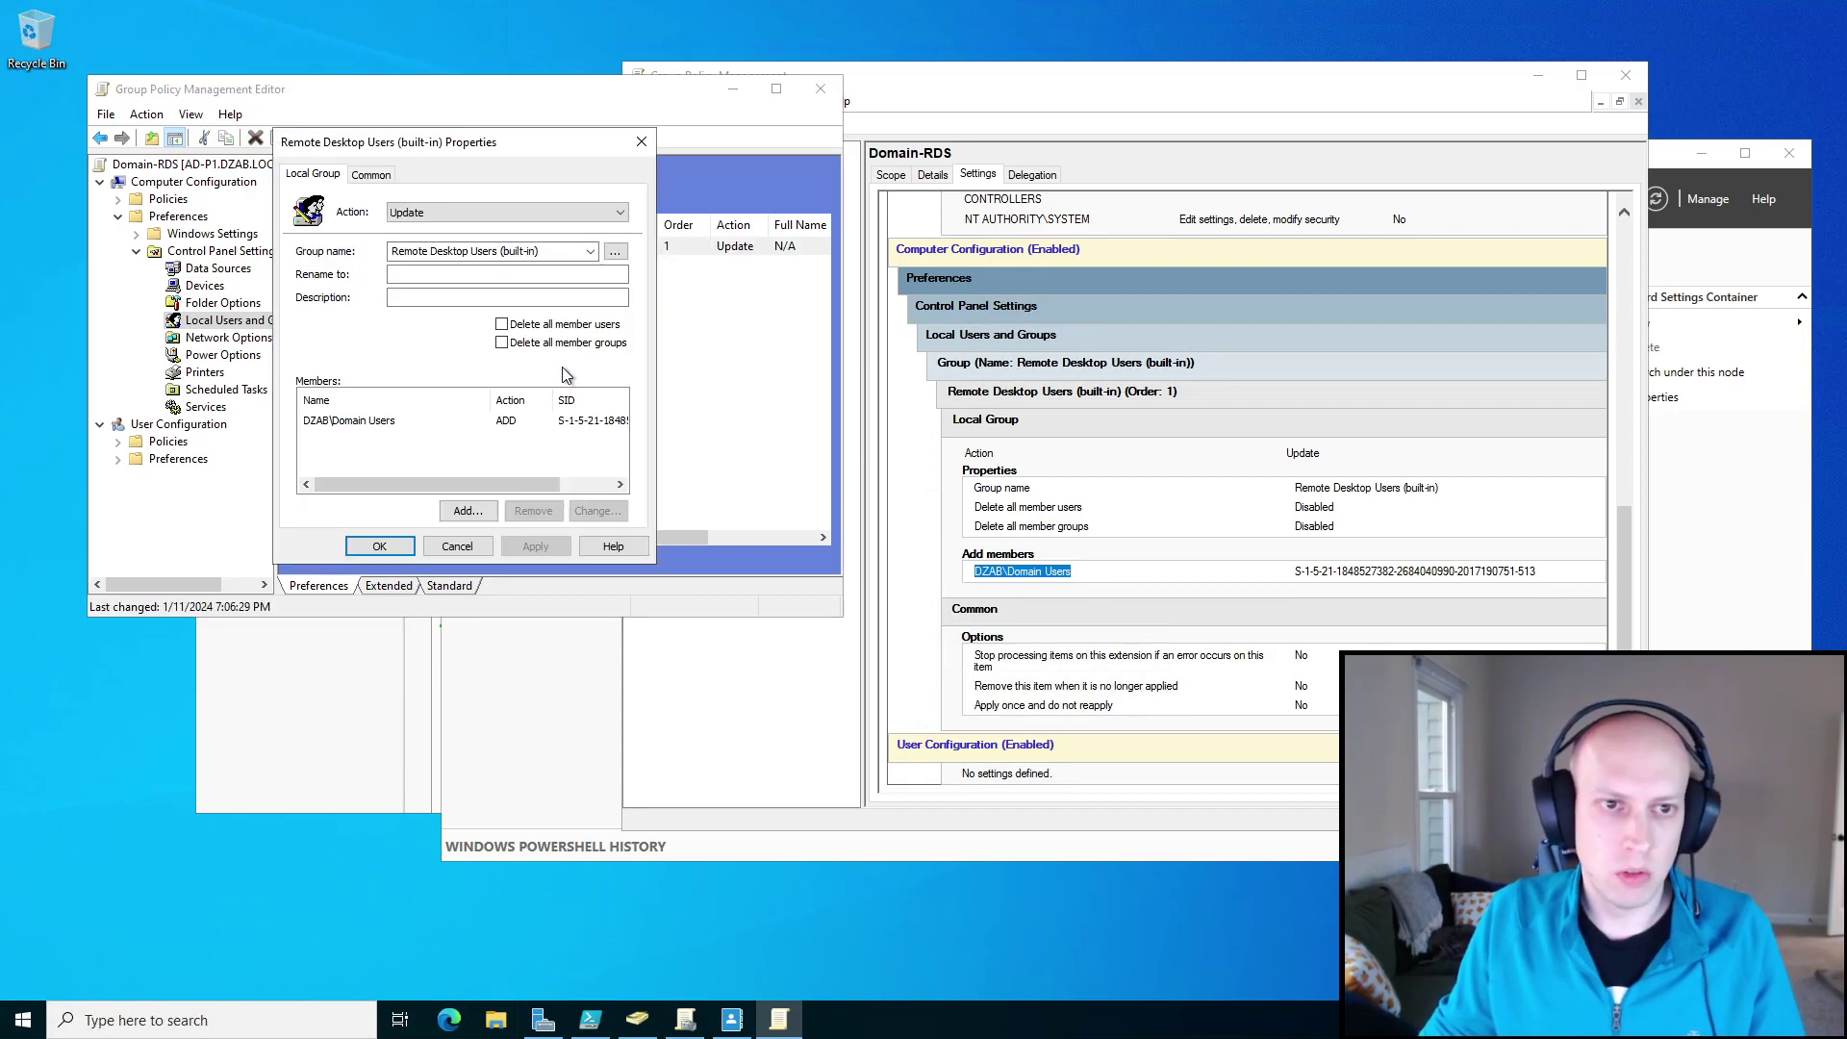
click(592, 251)
click(466, 496)
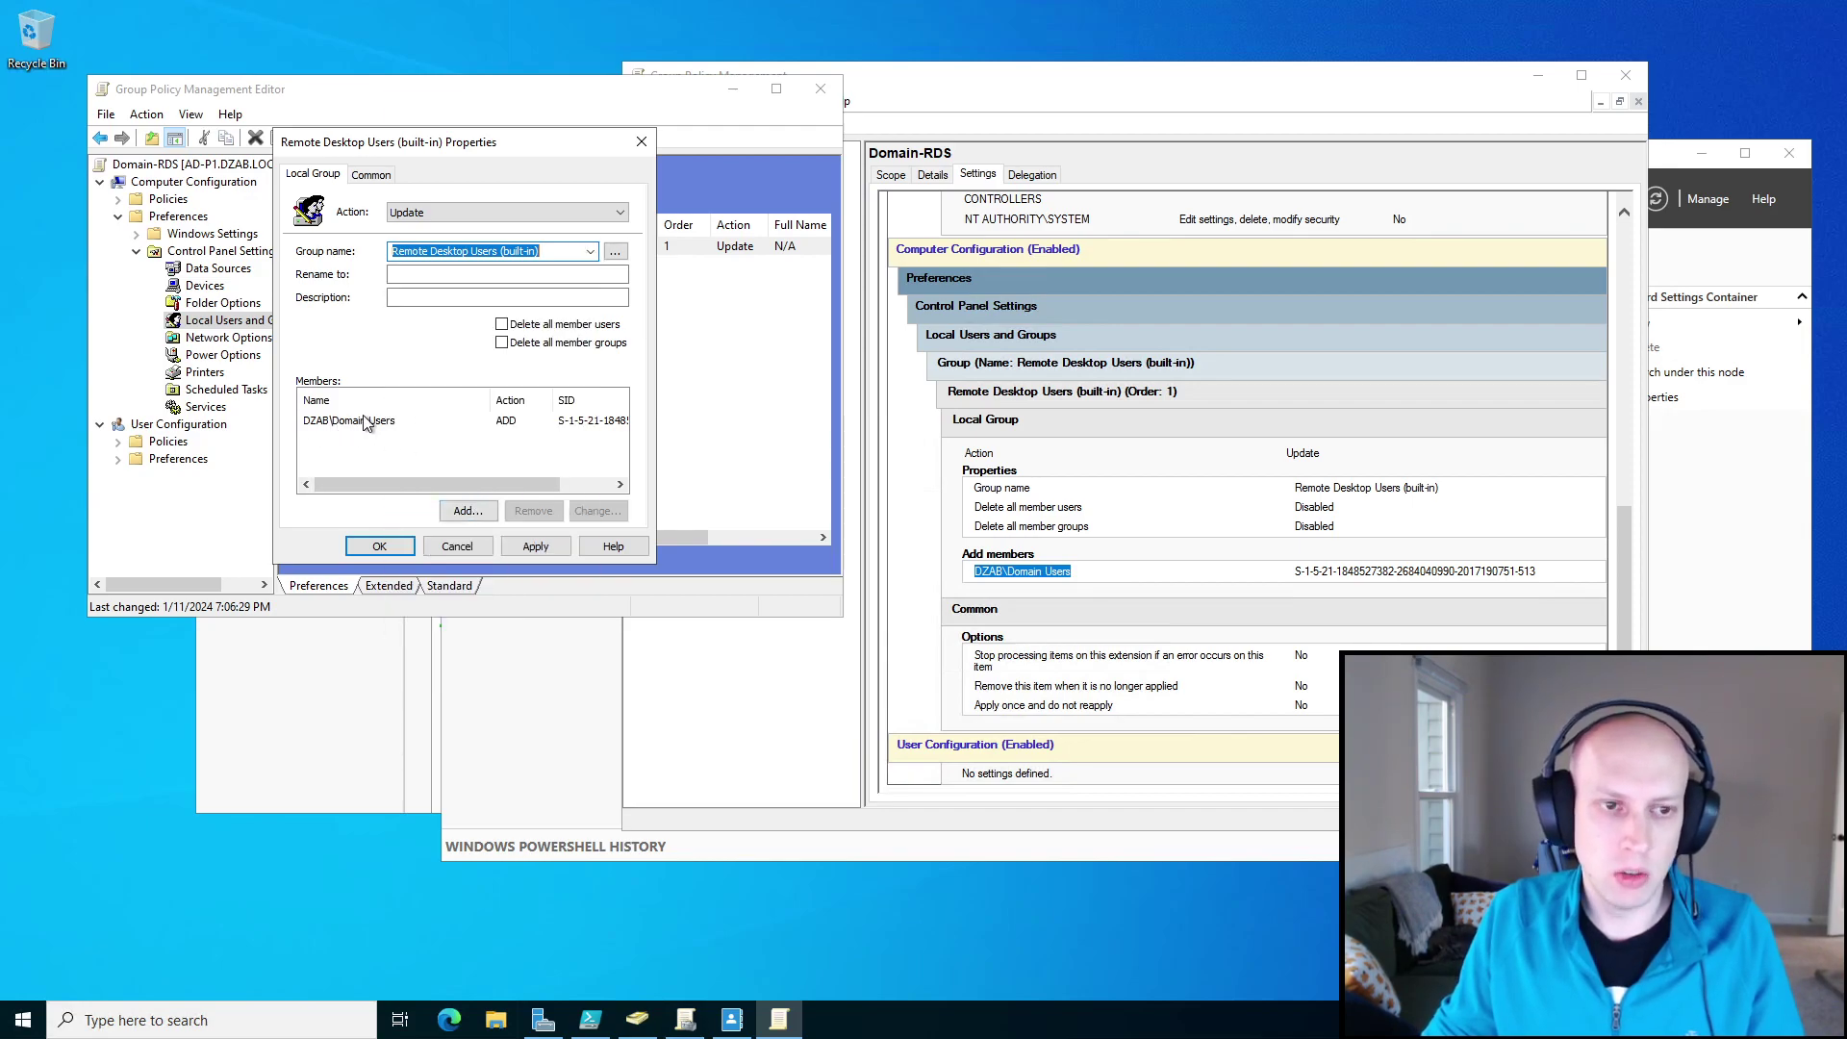
click(400, 551)
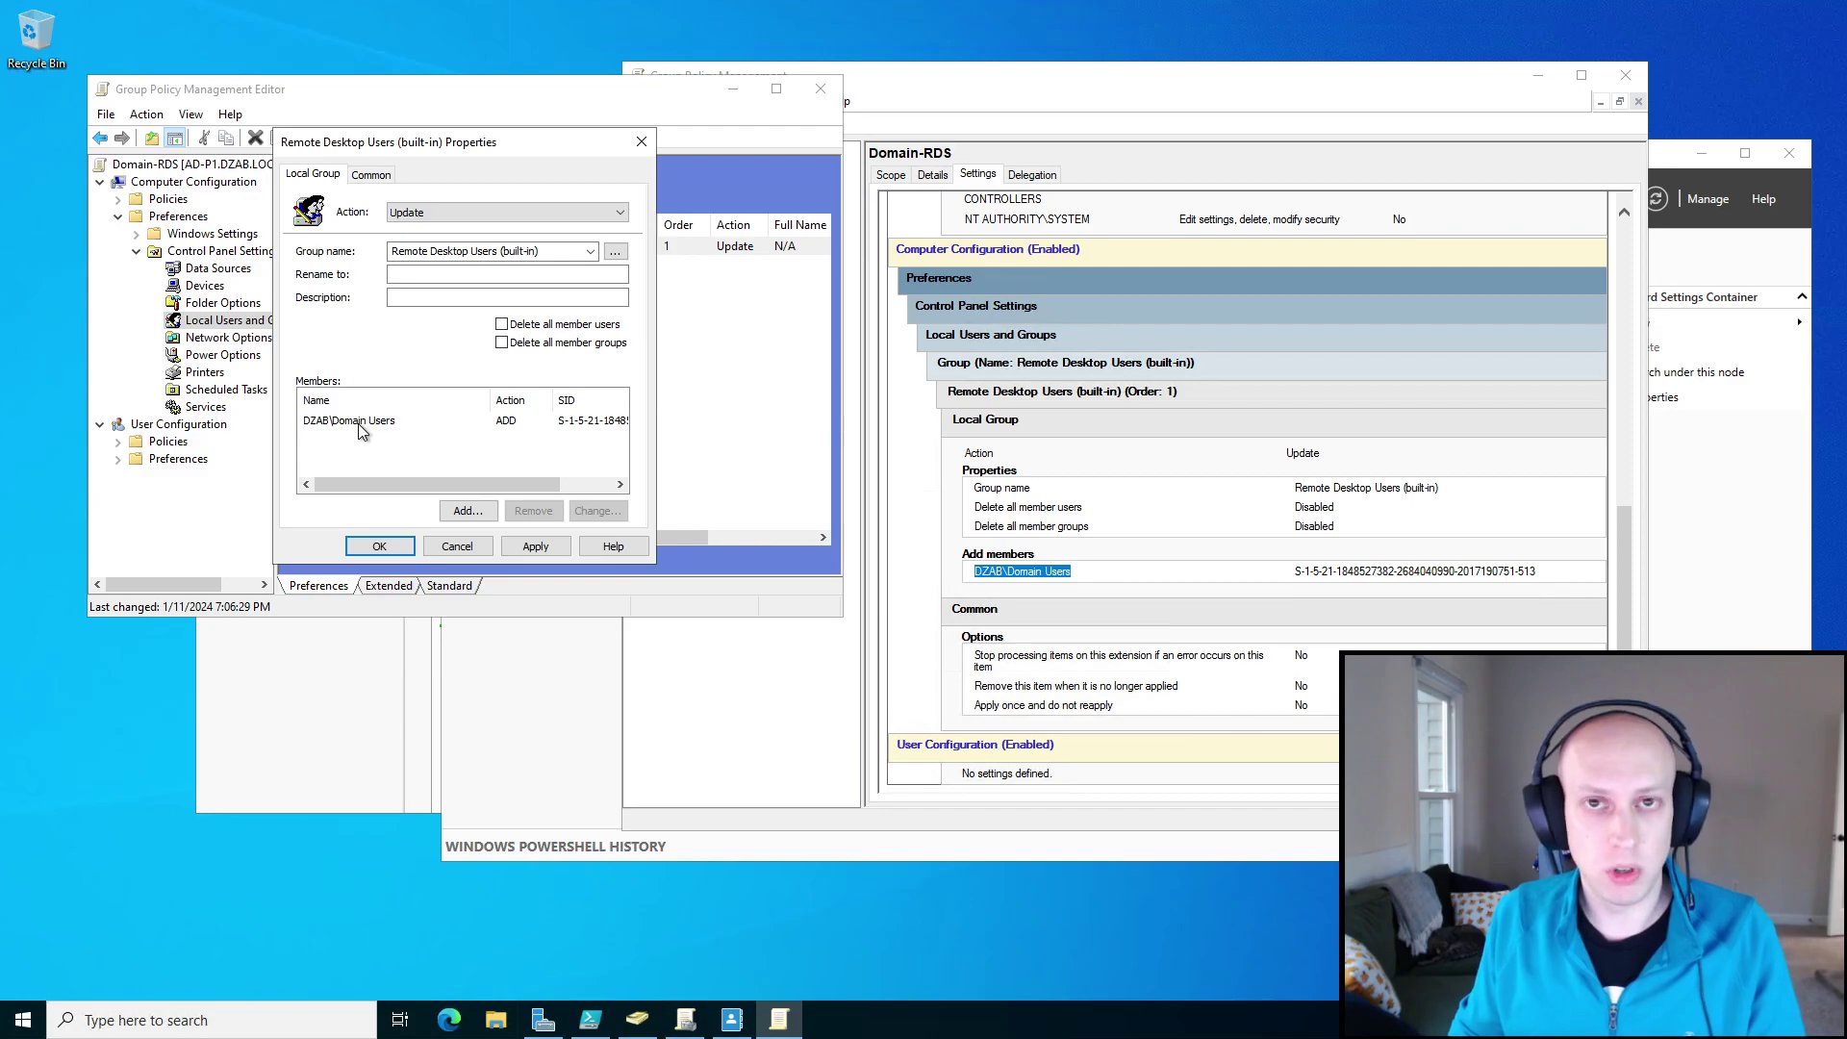
click(379, 544)
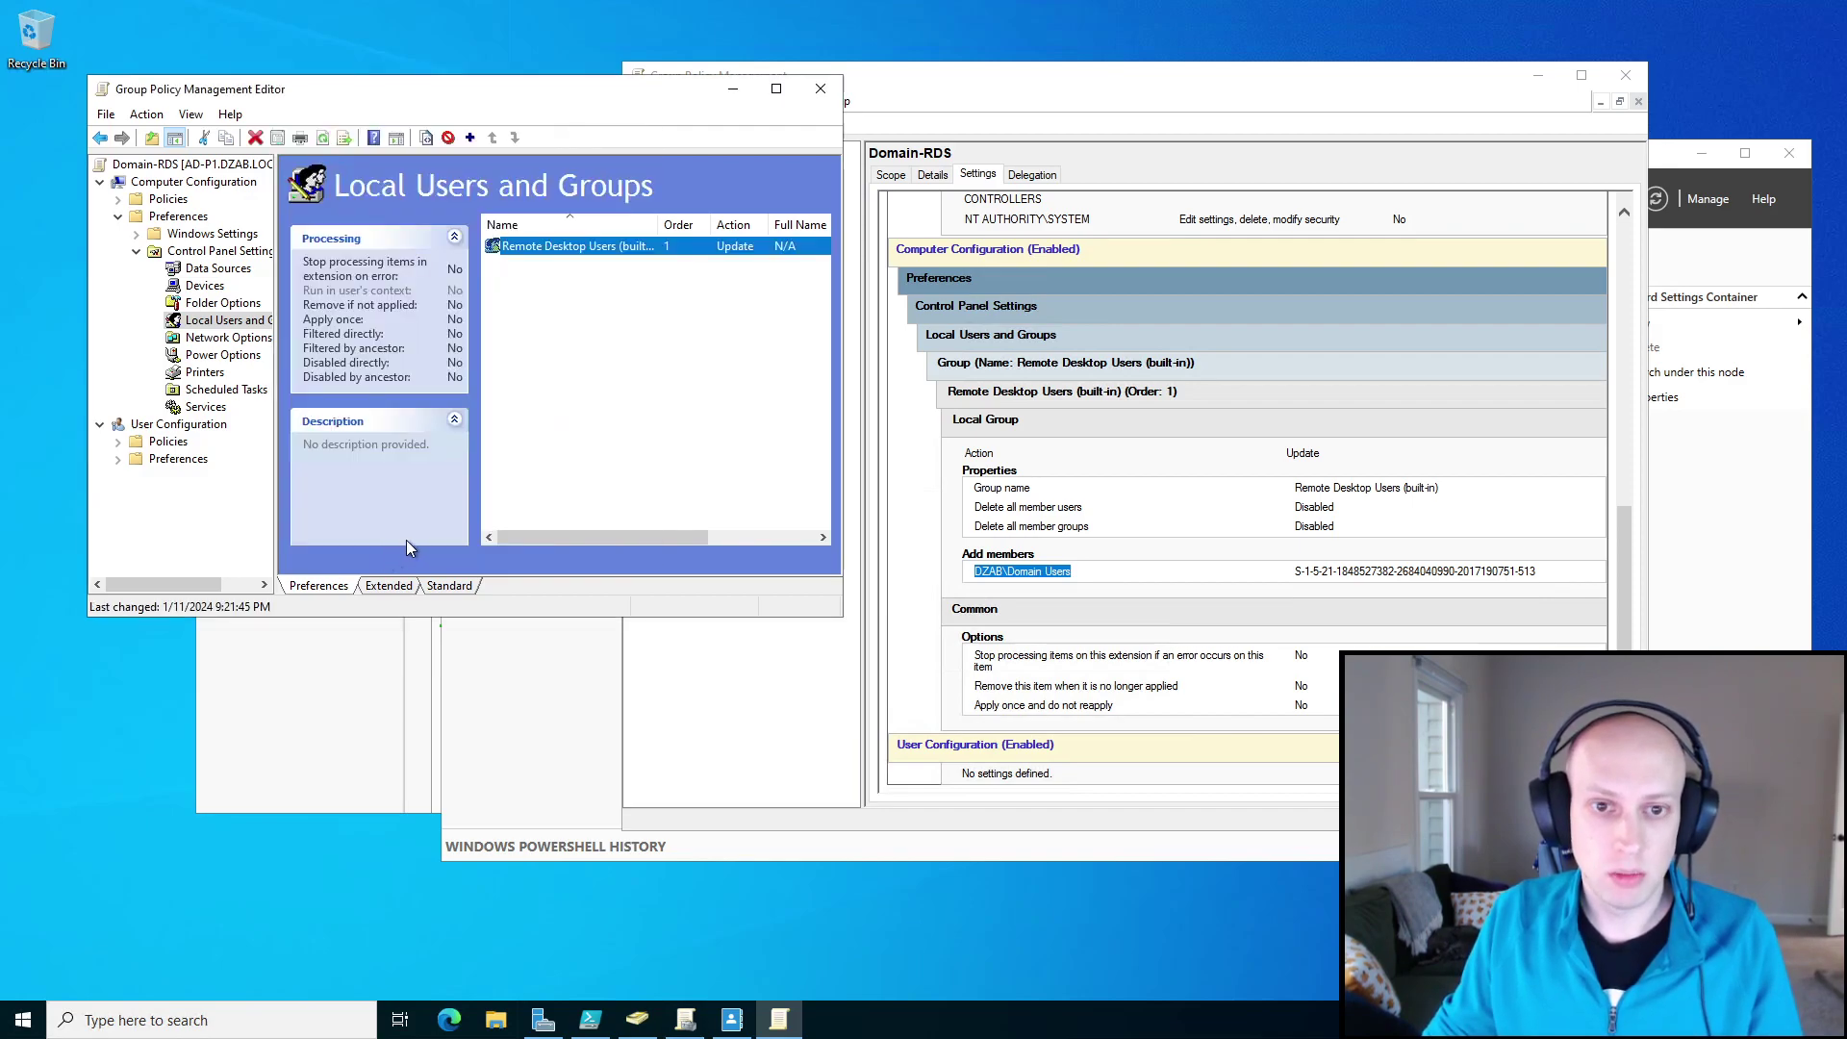
click(820, 88)
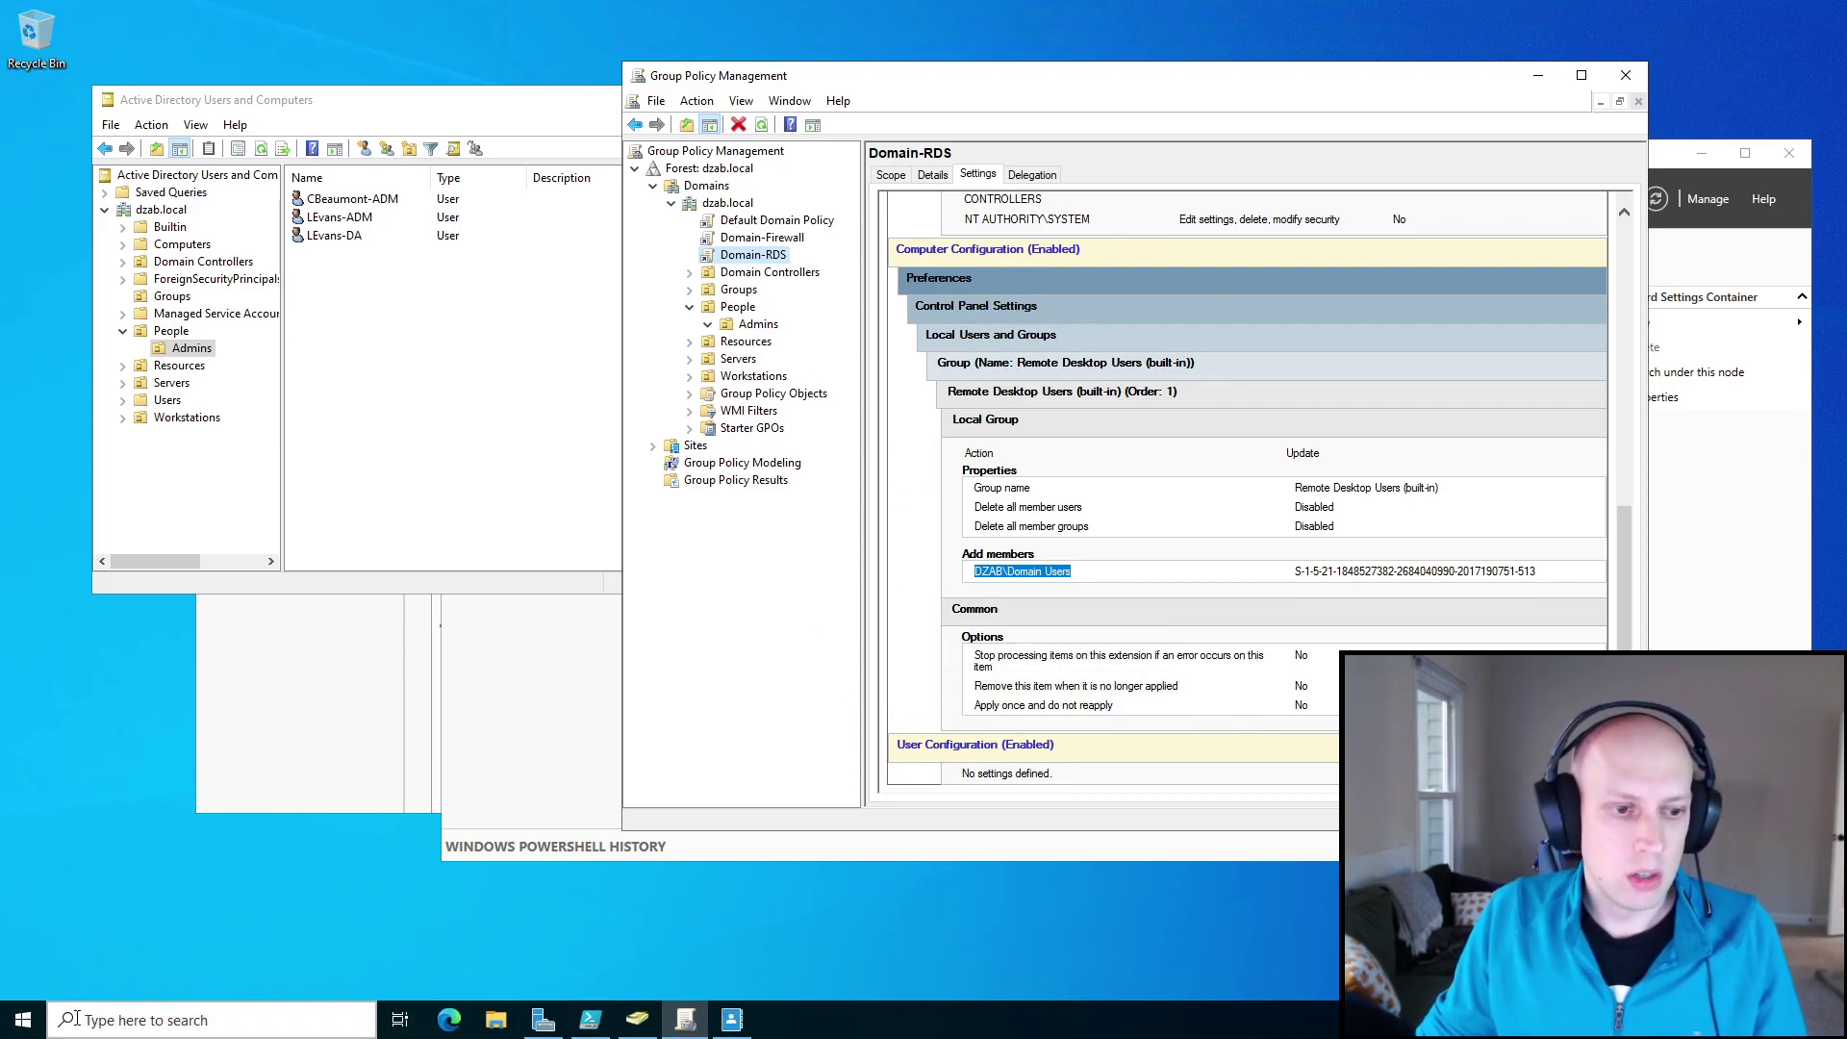
Launch Remote Desktop Connection via a Start search for 'remote' and enter WEB as the computer.
click(200, 1023)
text(remote)
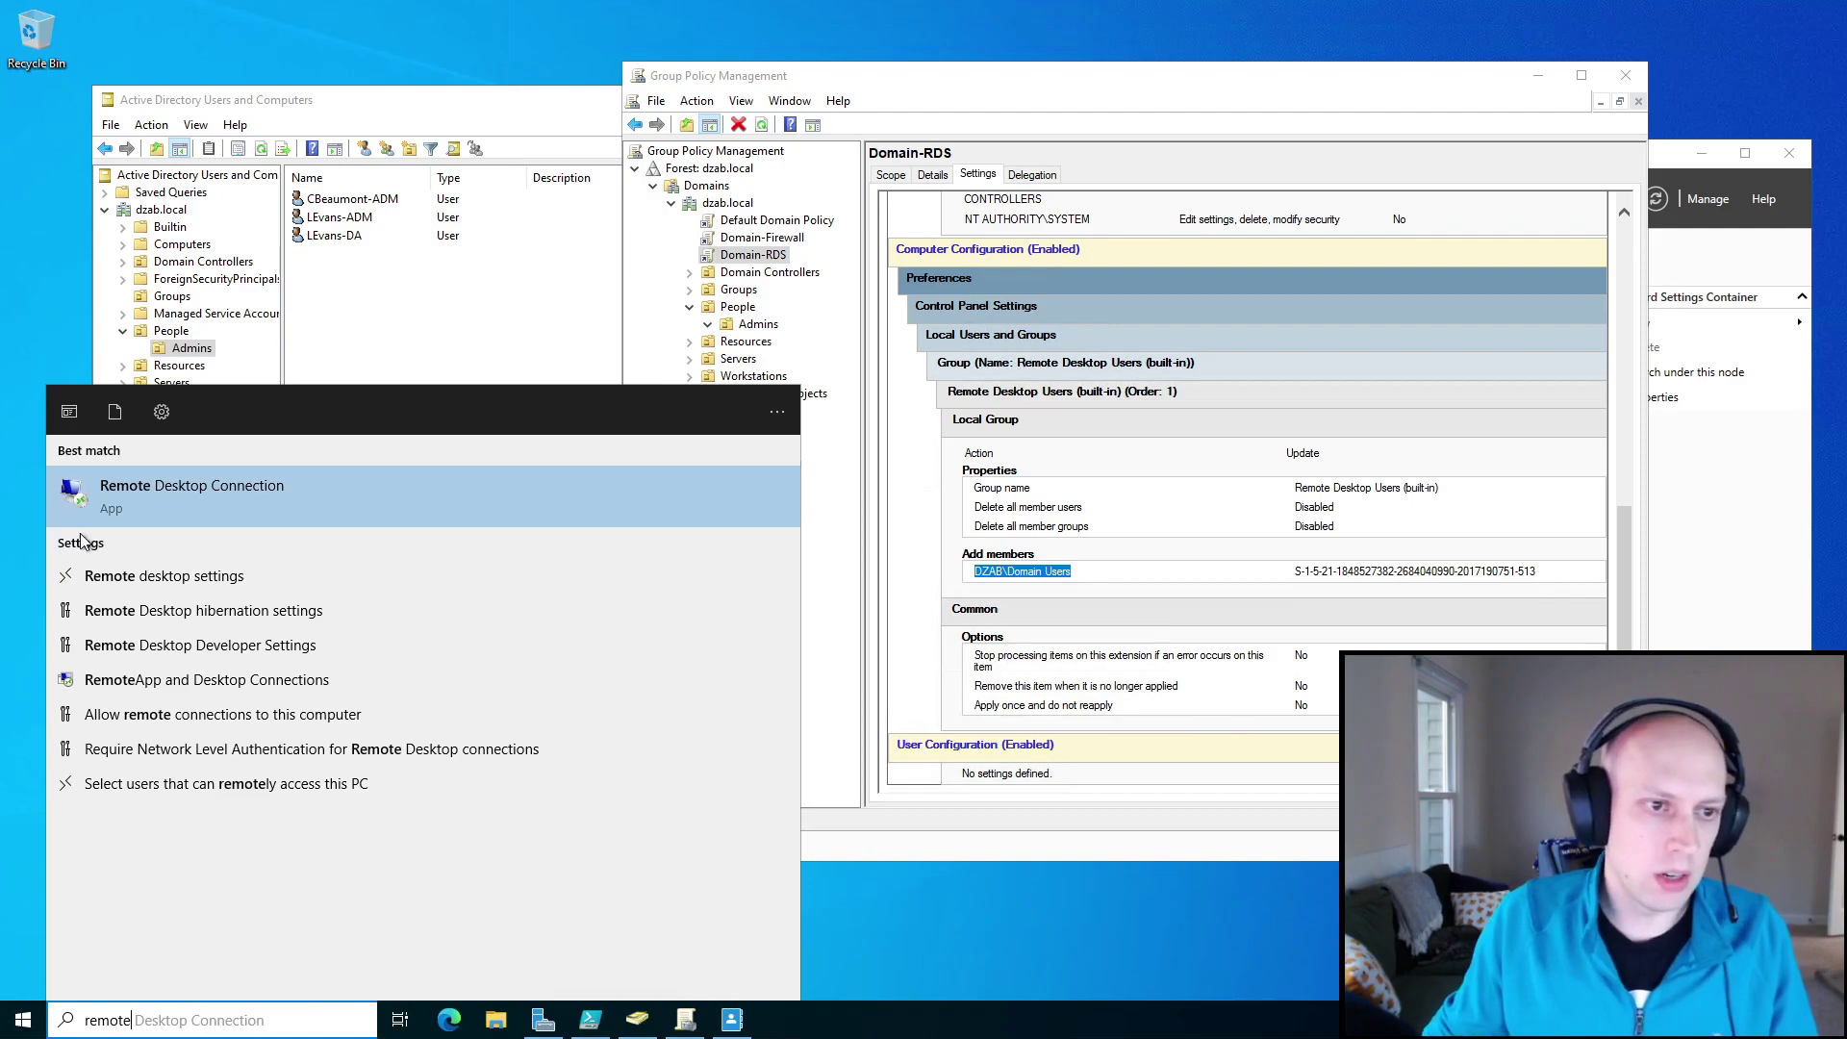
click(278, 502)
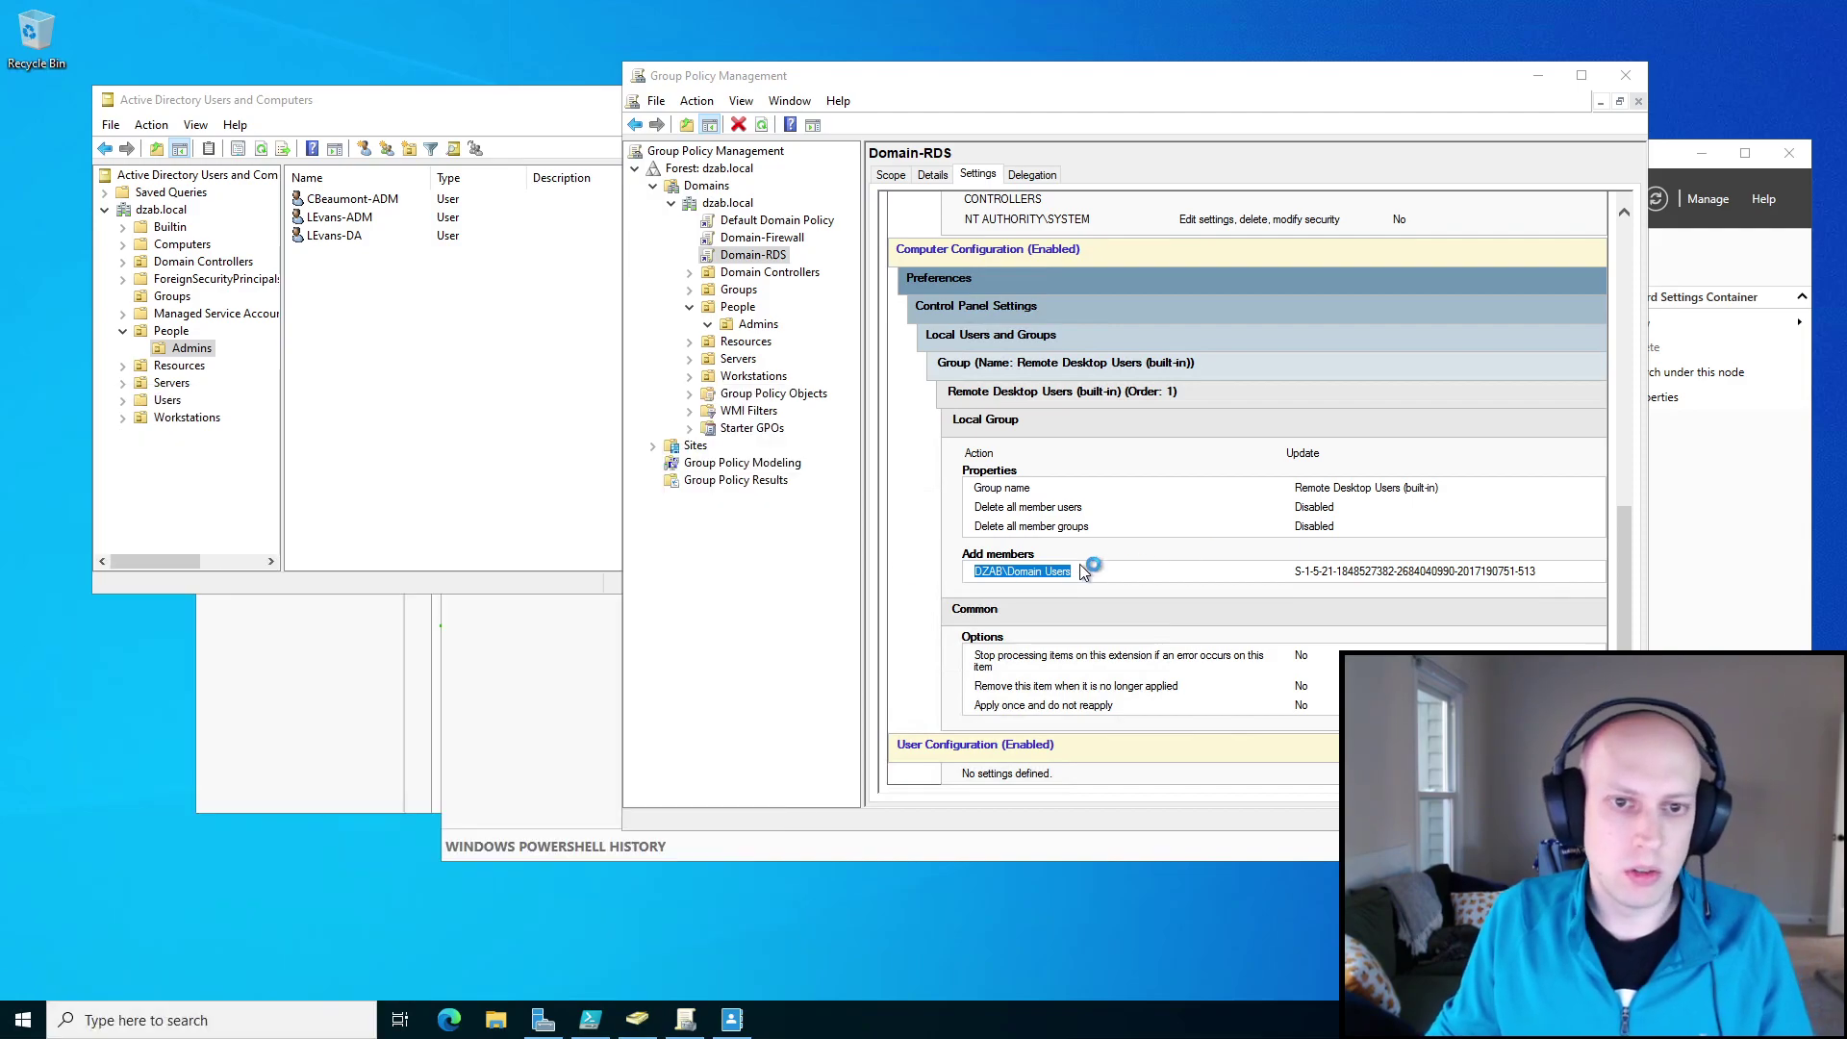
text(WEB-P1)
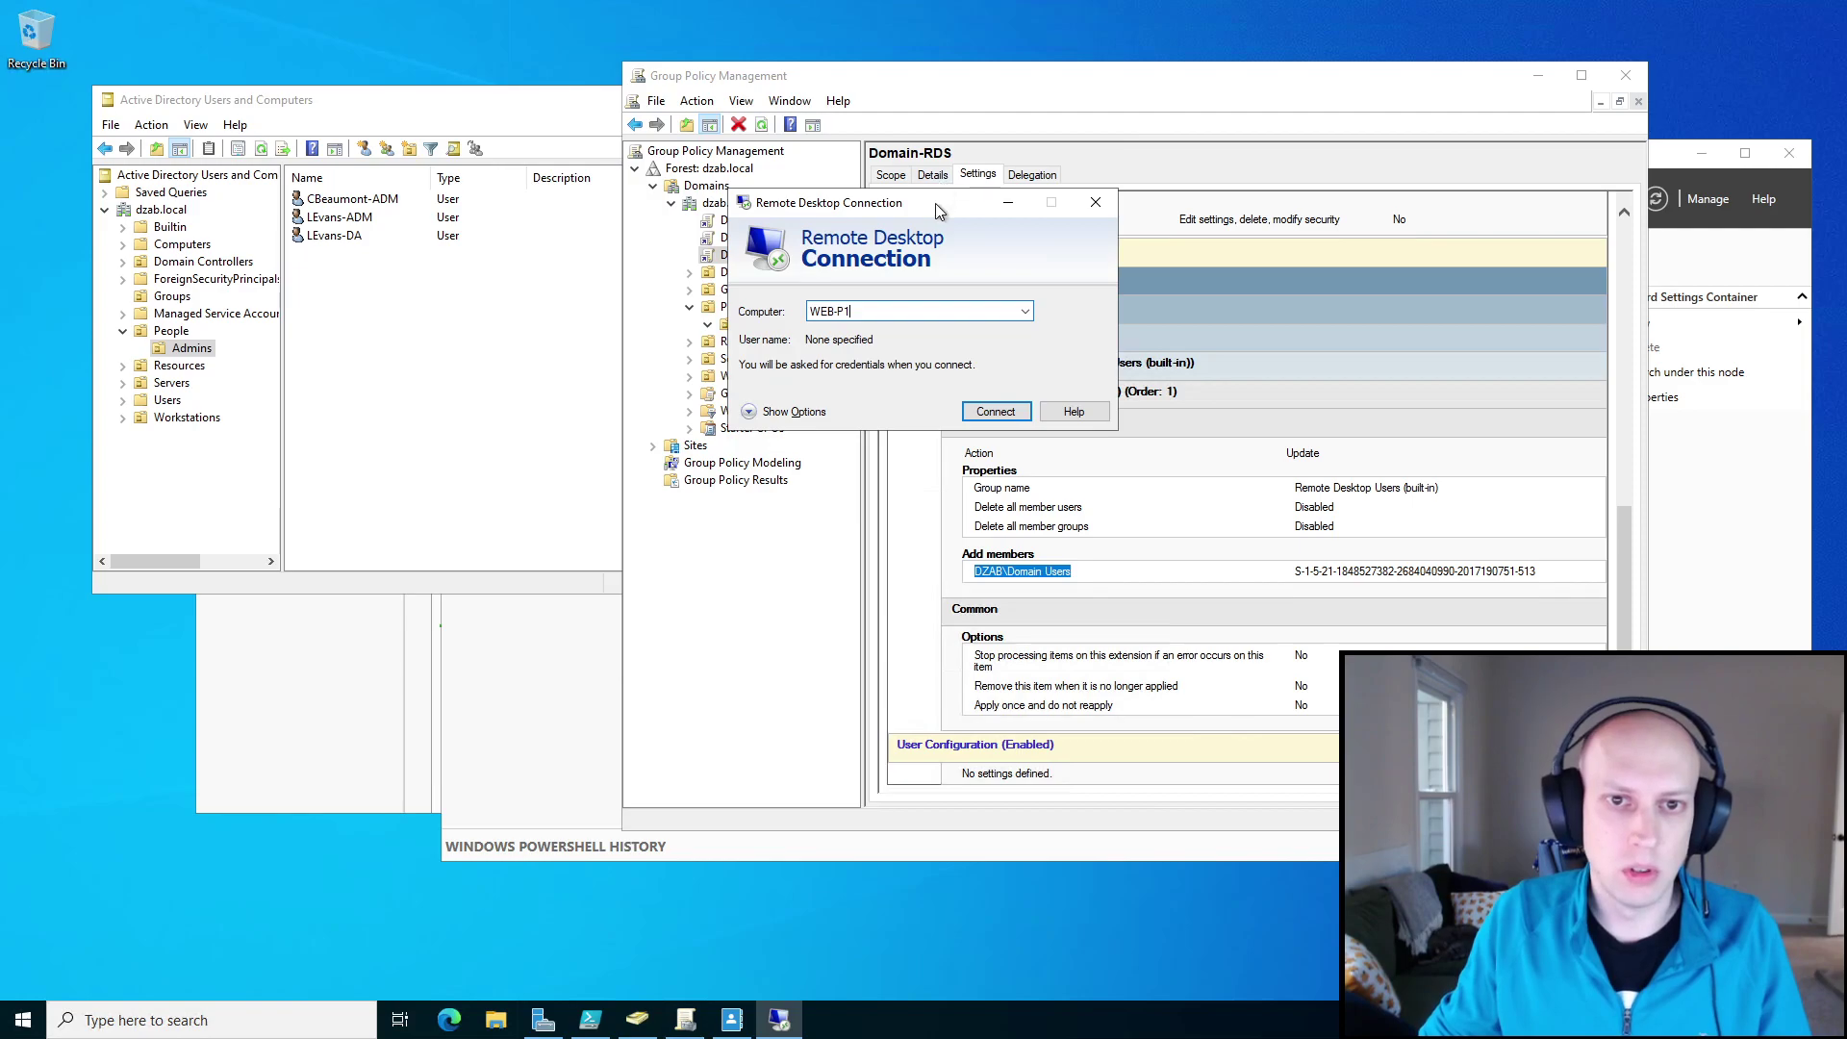
Check the People OU users in Active Directory Users and Computers, then connect to WEB-P1.
drag(952, 201, 1250, 206)
click(637, 1020)
click(170, 331)
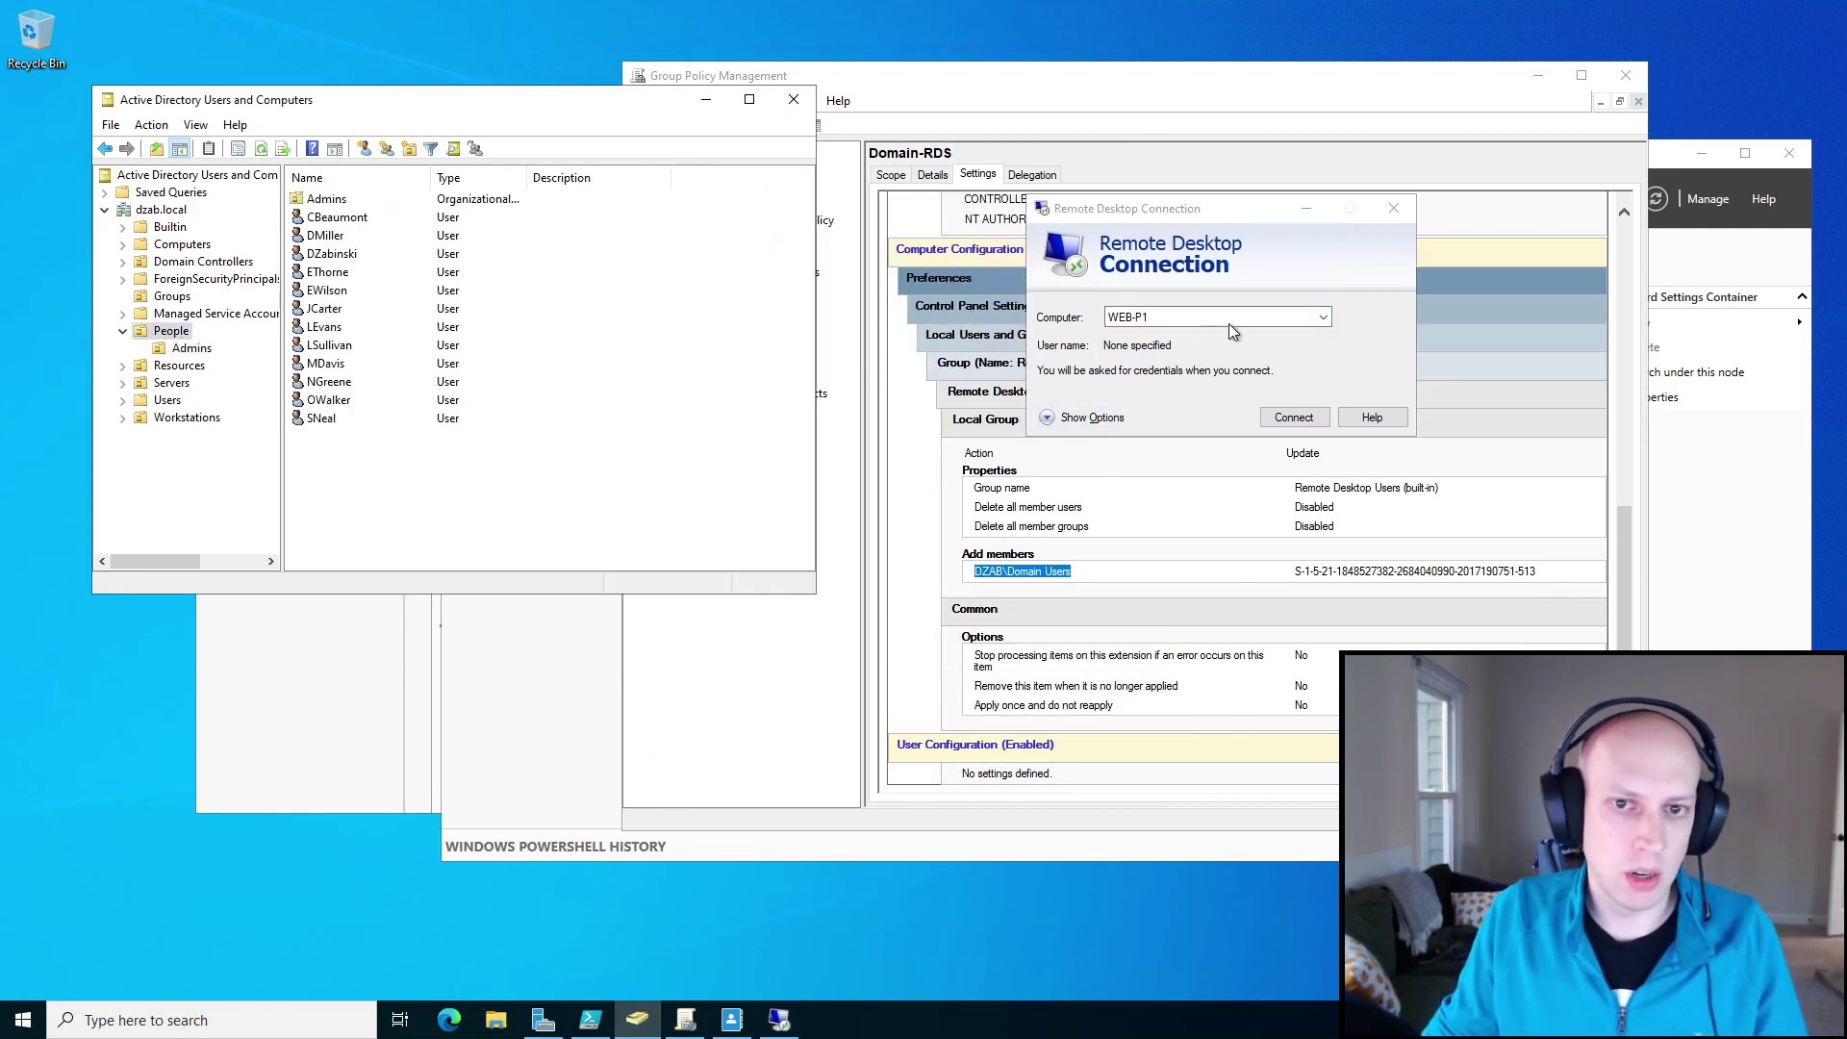
click(1299, 417)
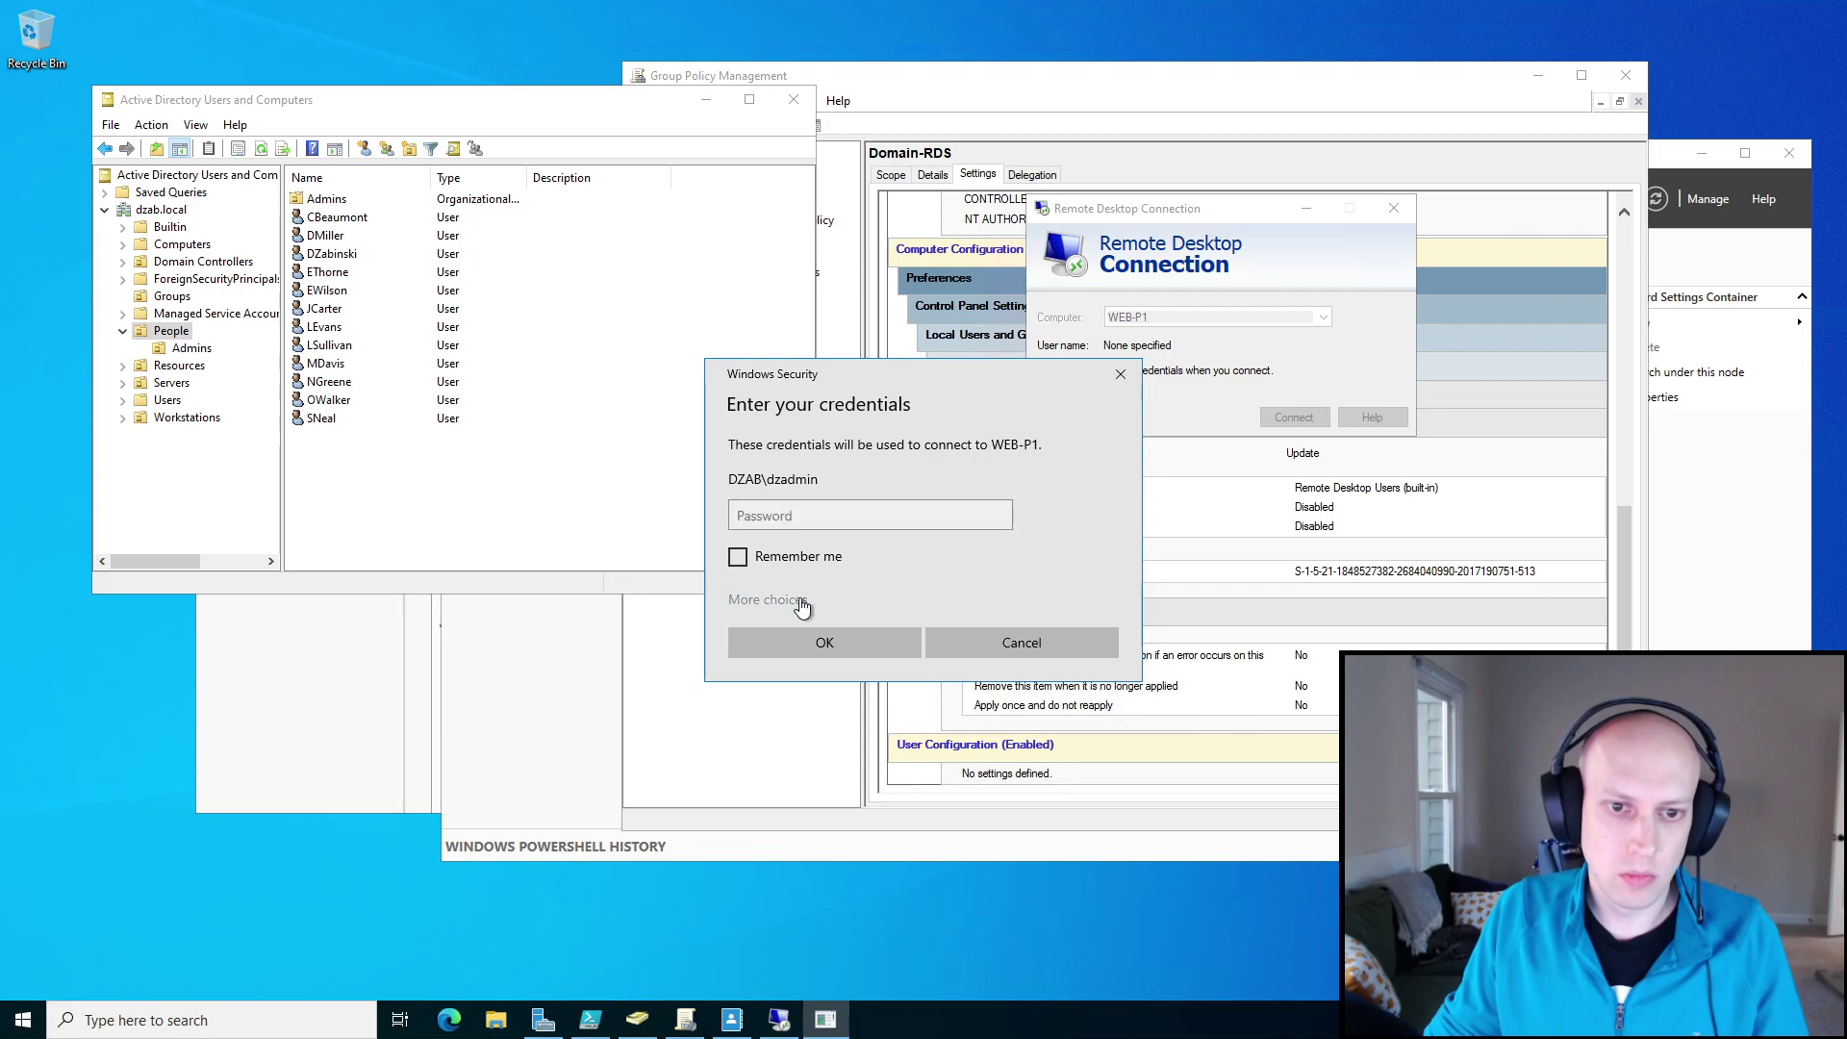
Sign in to WEB-P1 with a different DZAB domain user account and its password.
click(767, 599)
click(846, 698)
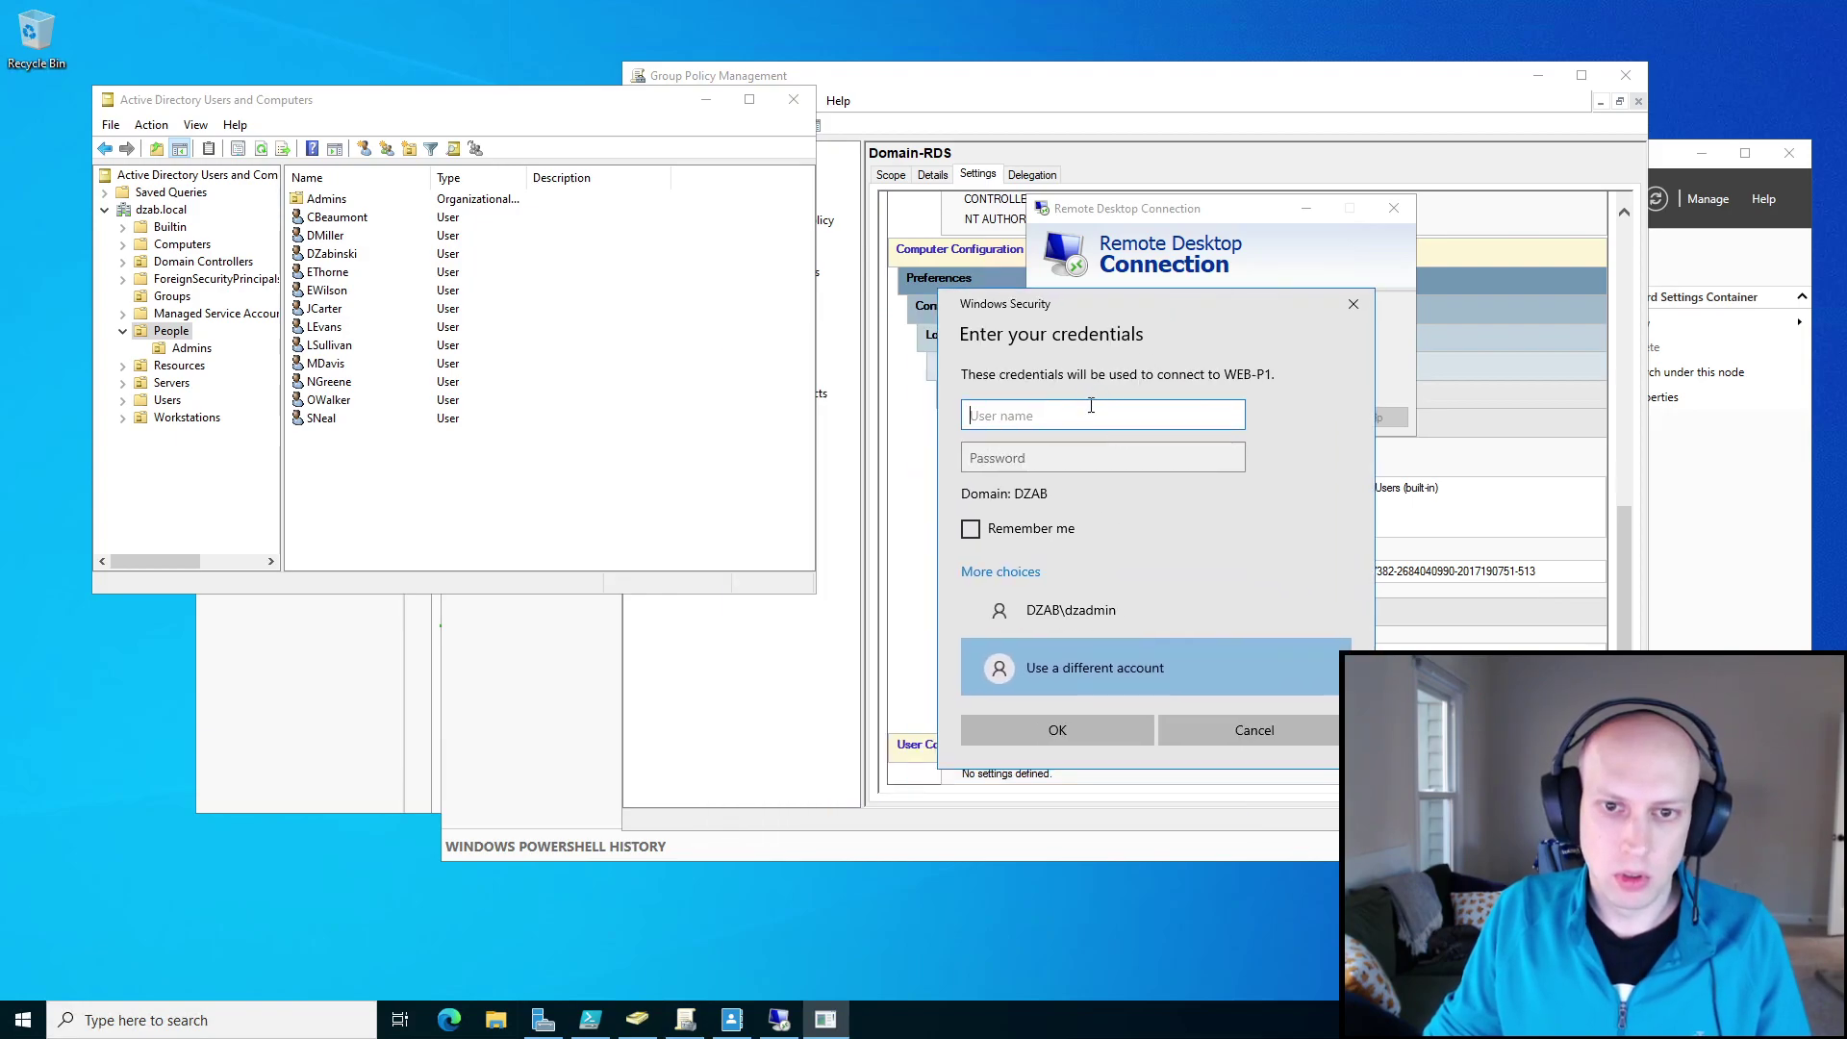
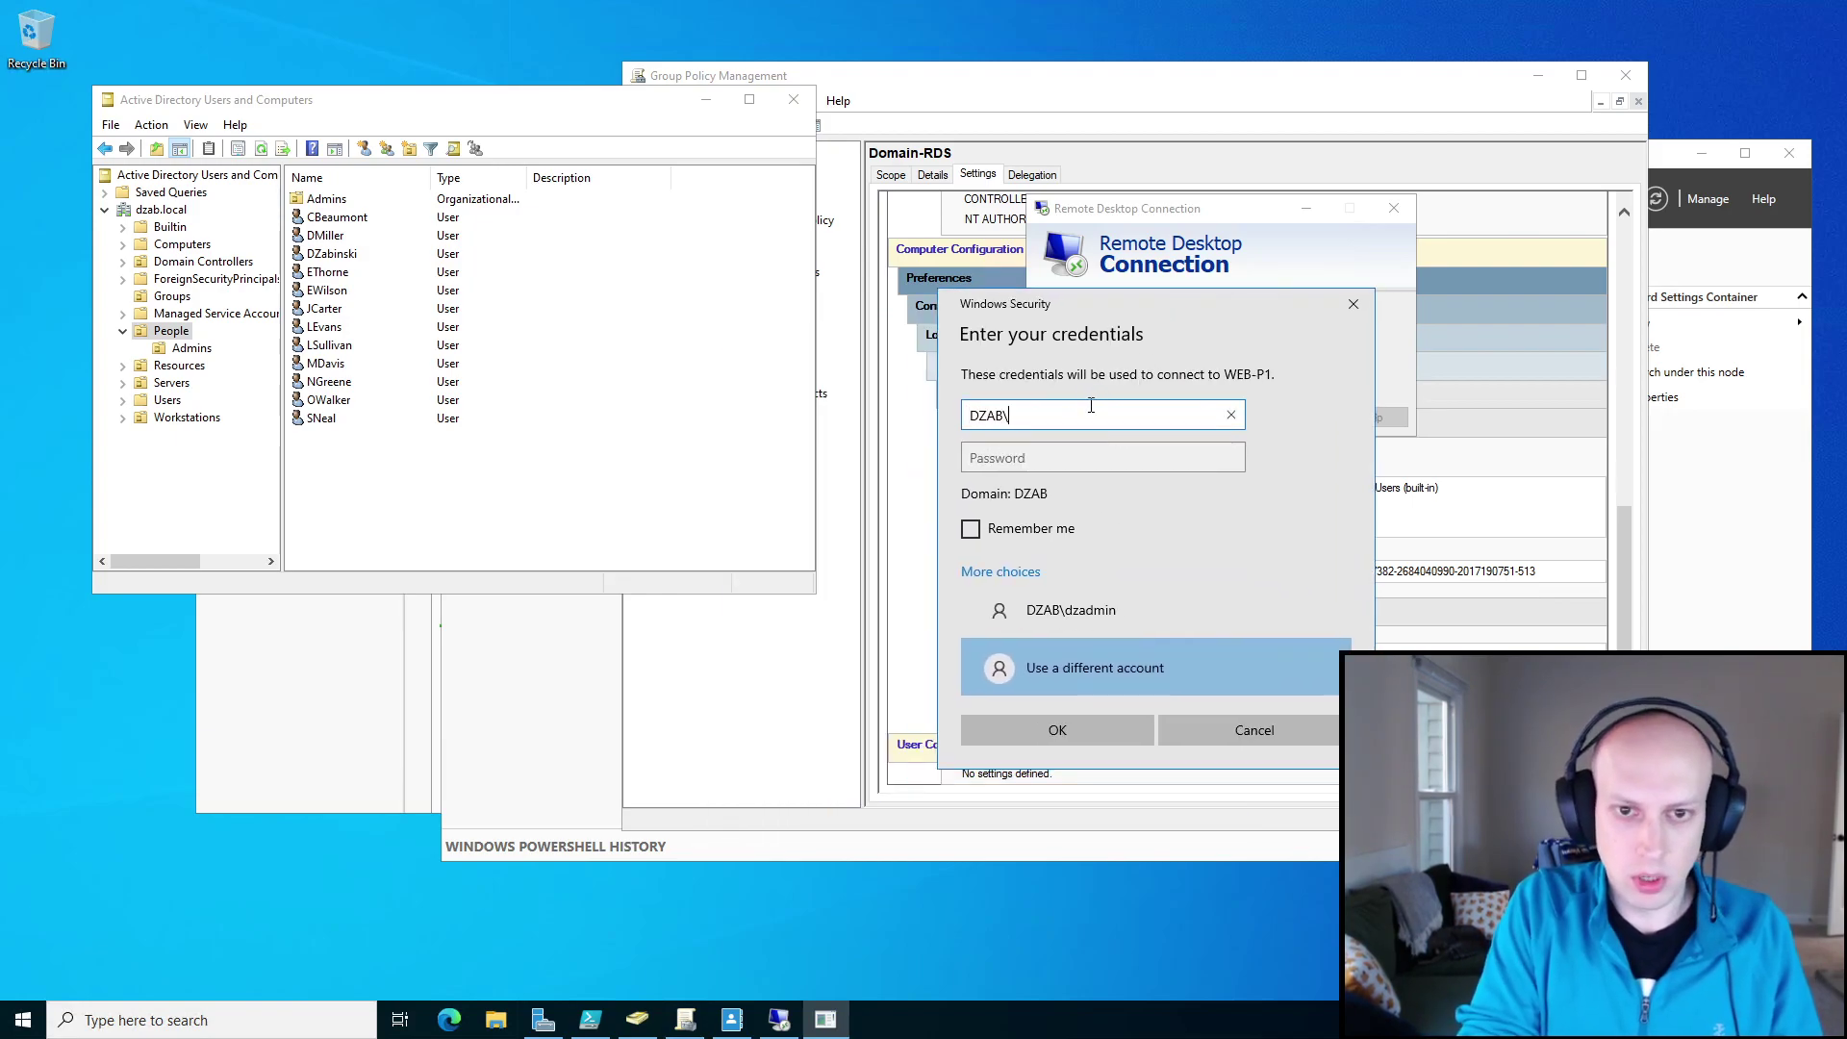
key(Tab)
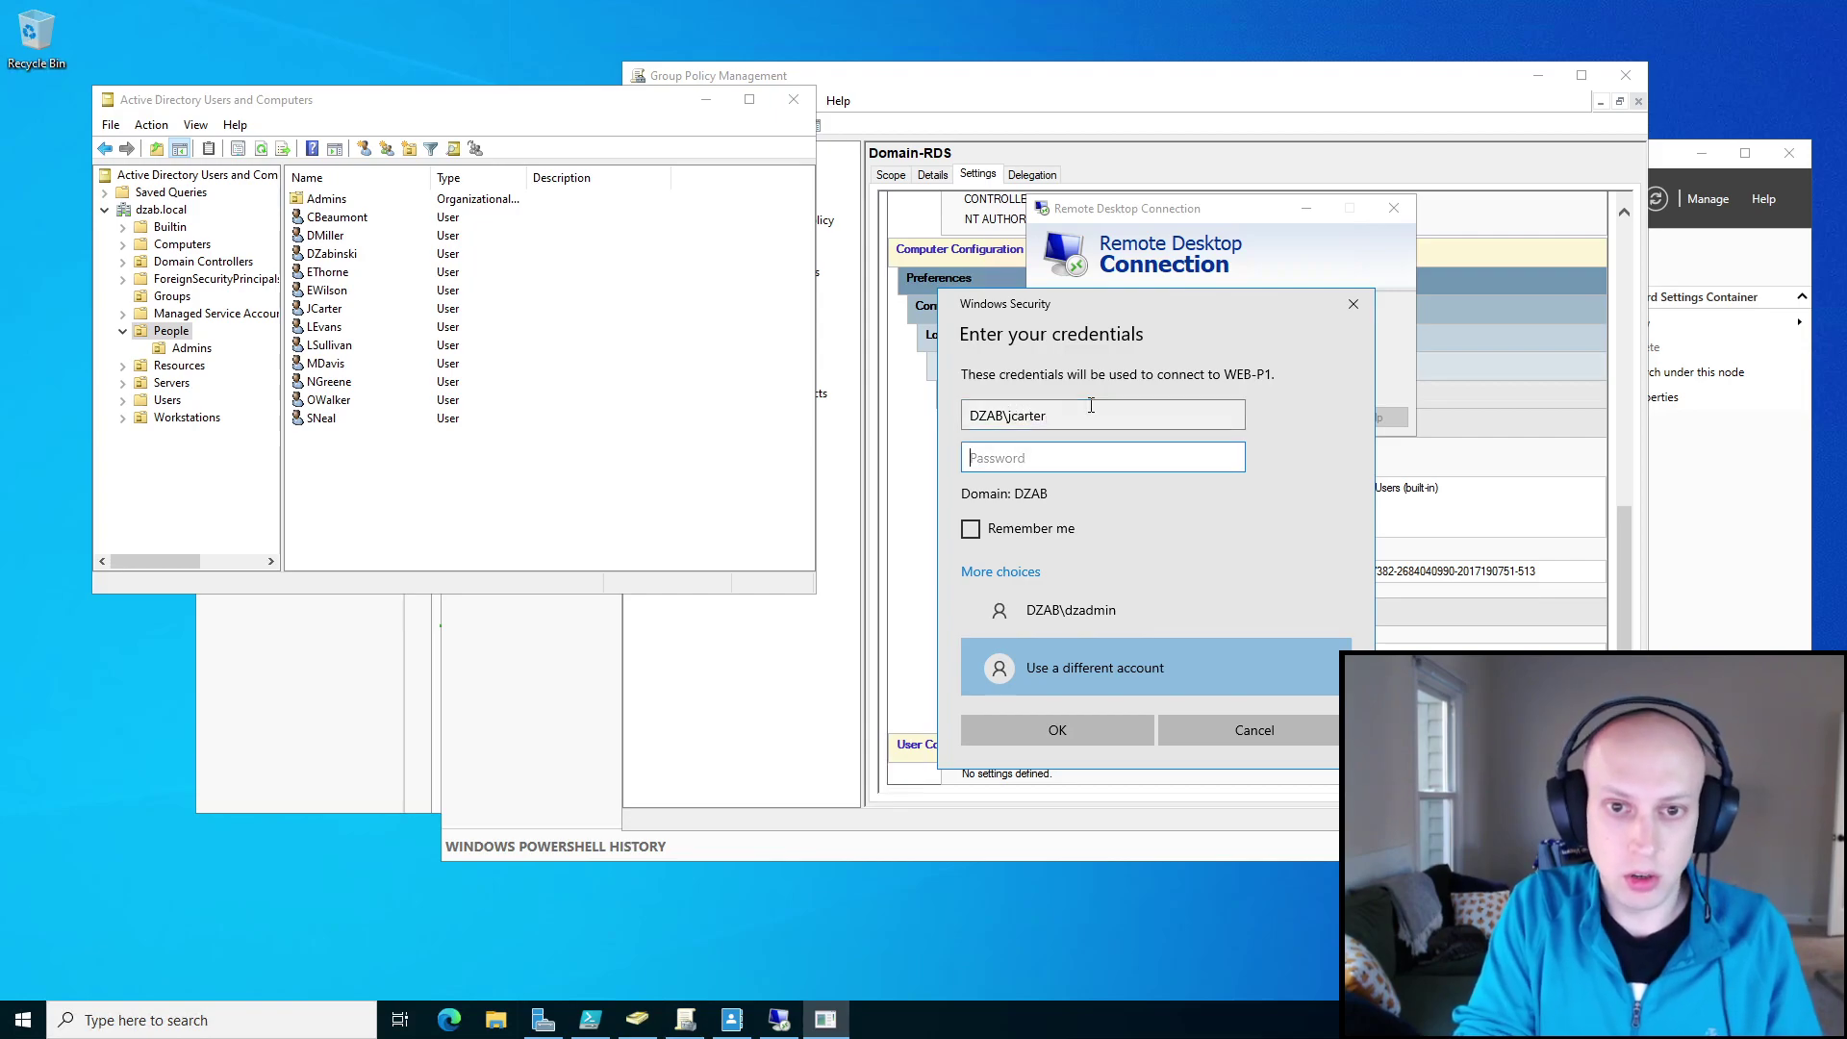
text(••)
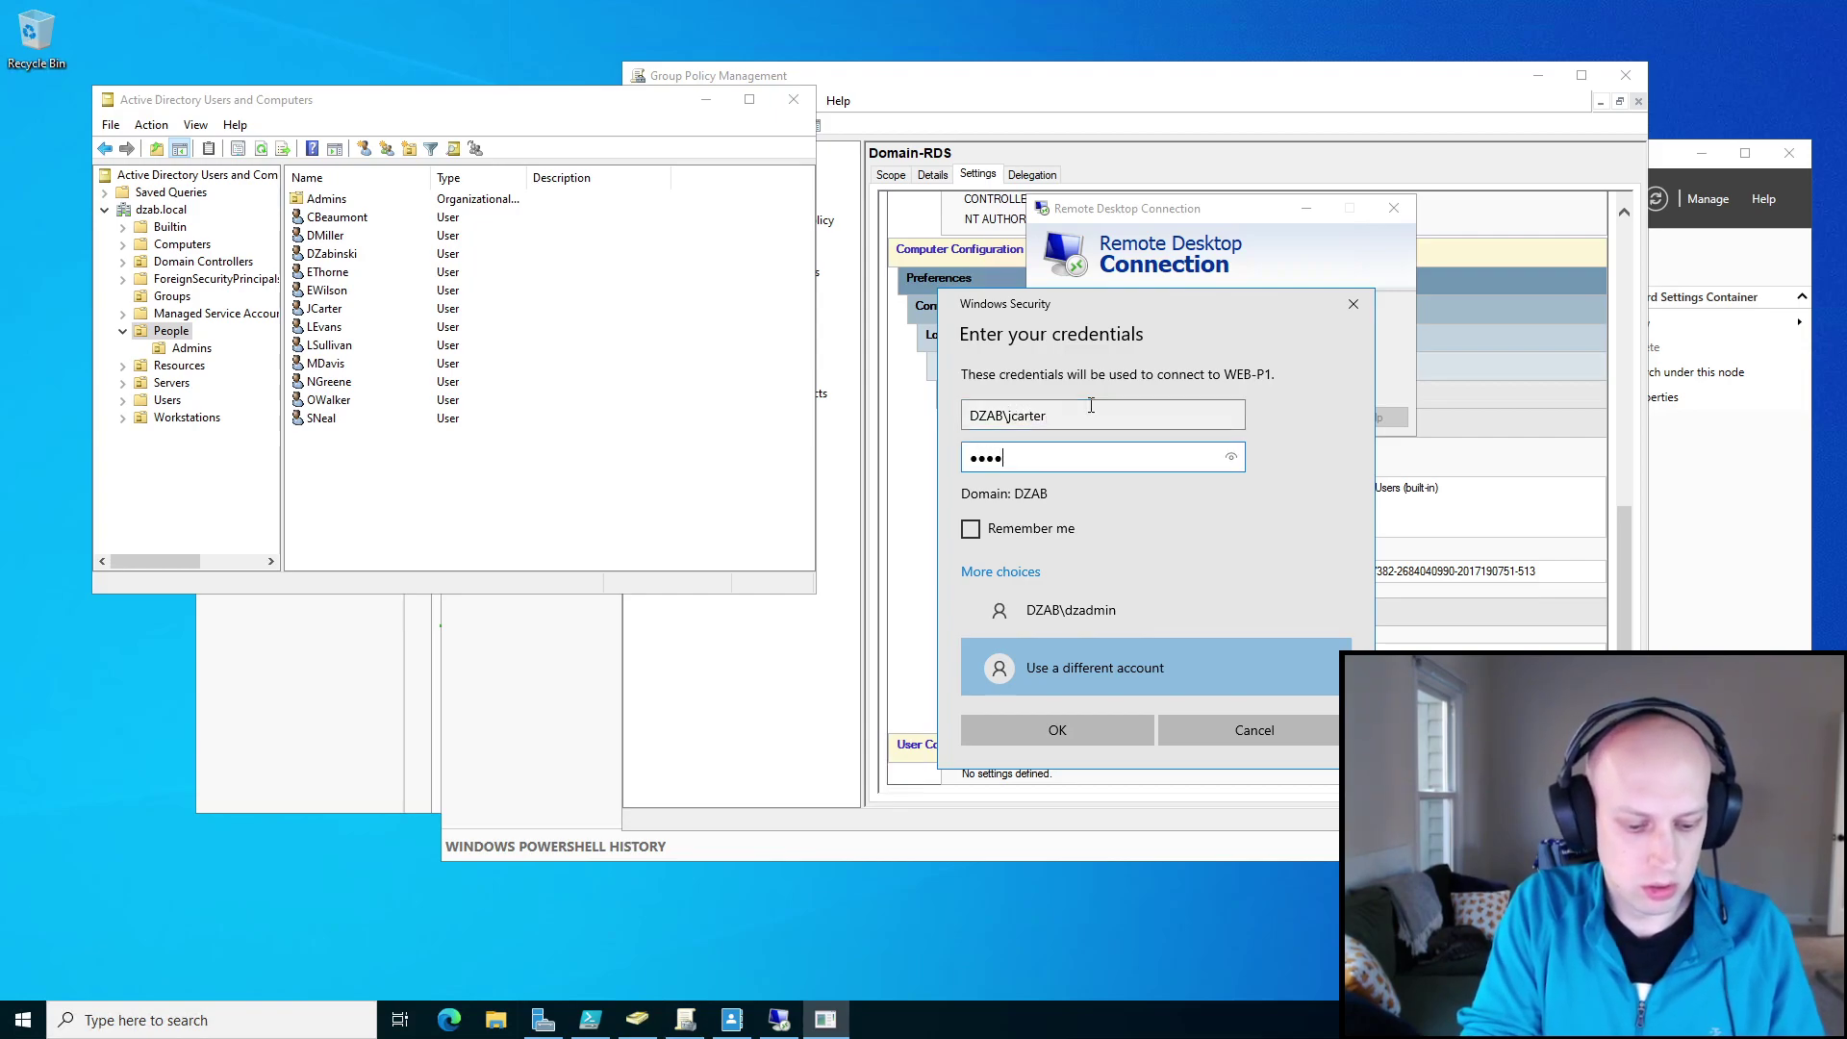
text(•••••••)
key(Return)
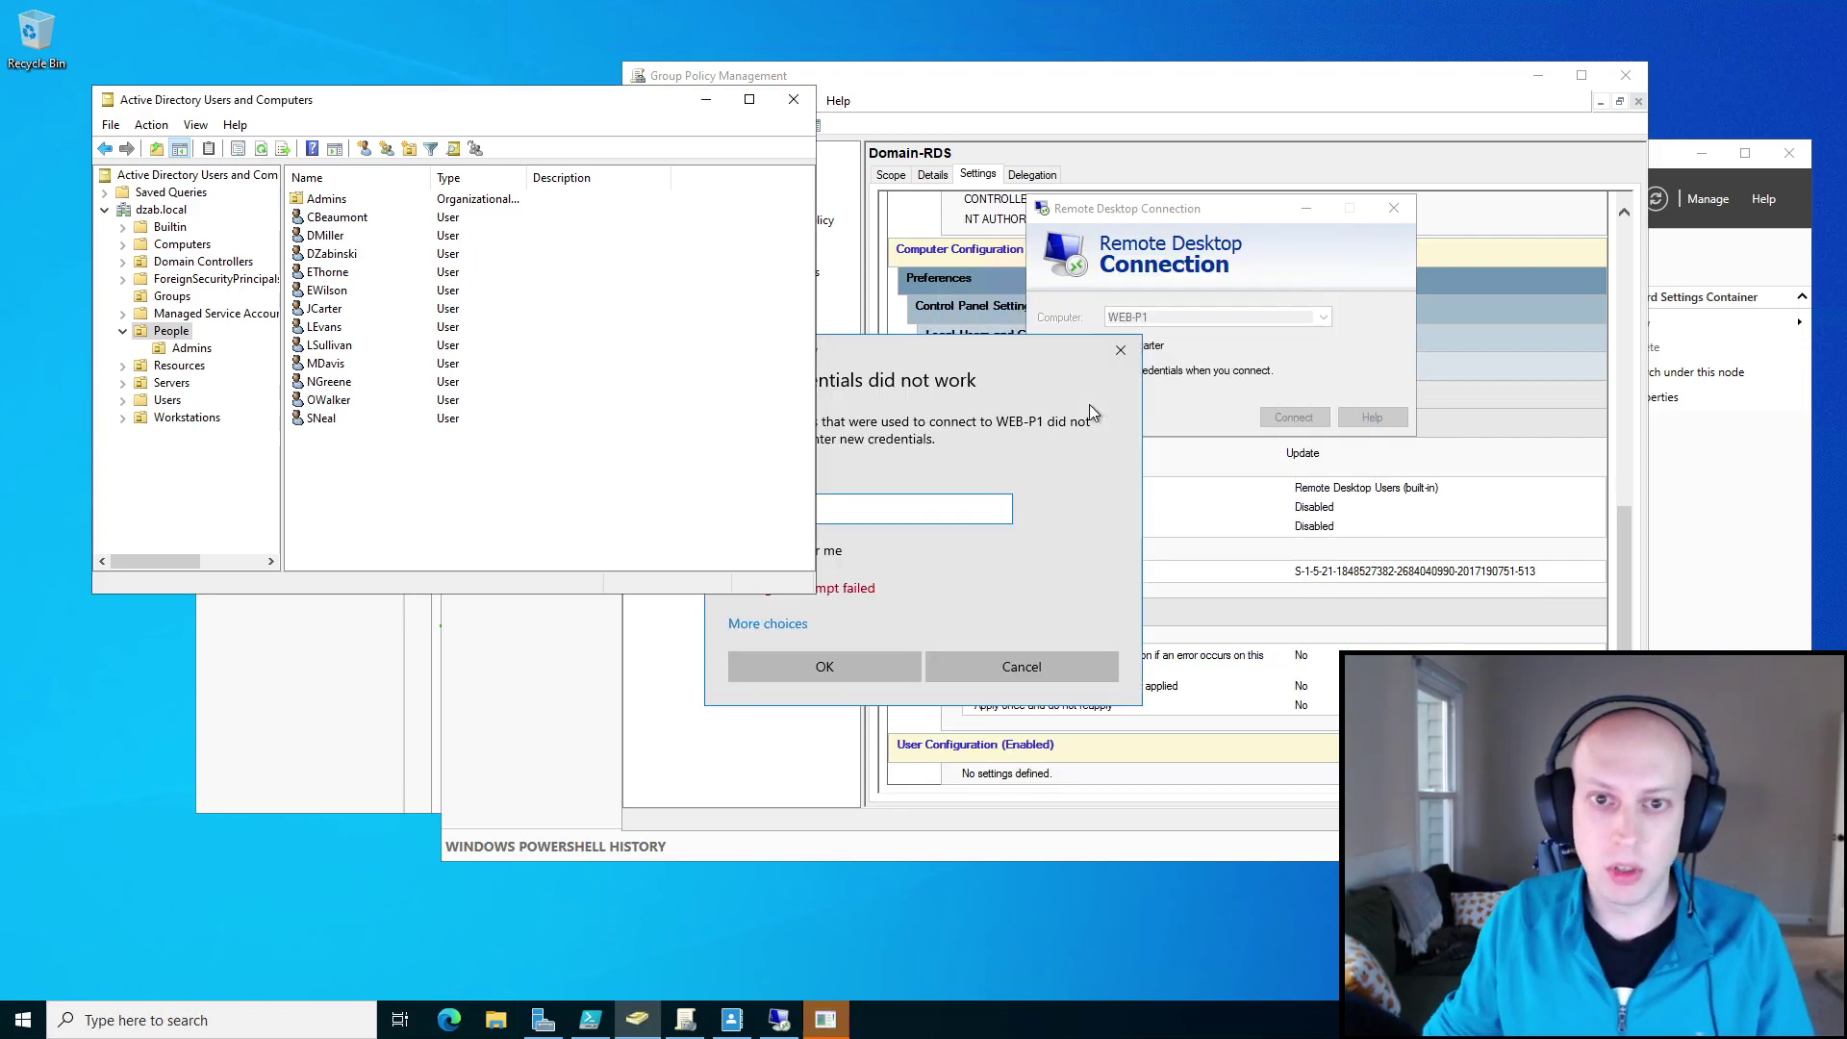
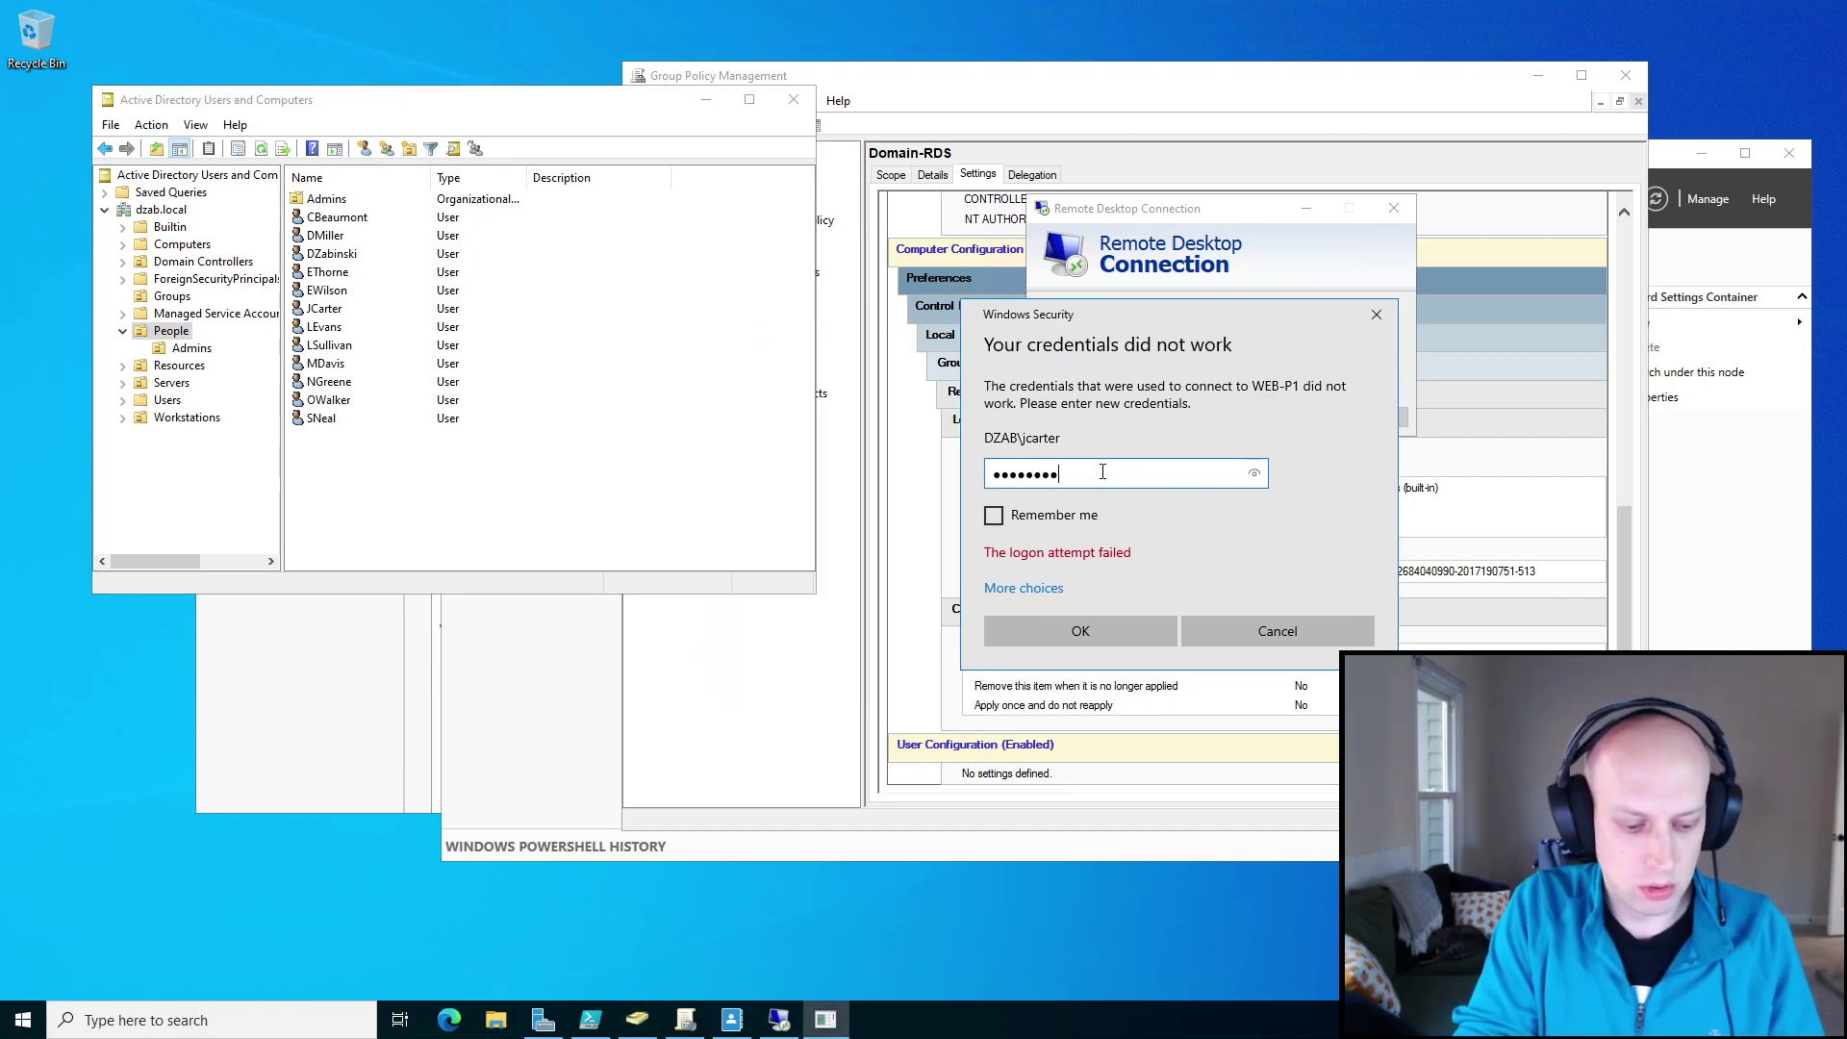
Resubmit the remote user's password for WEB-P1; it is rejected again, so select that user in People.
text(•••••••••)
key(Return)
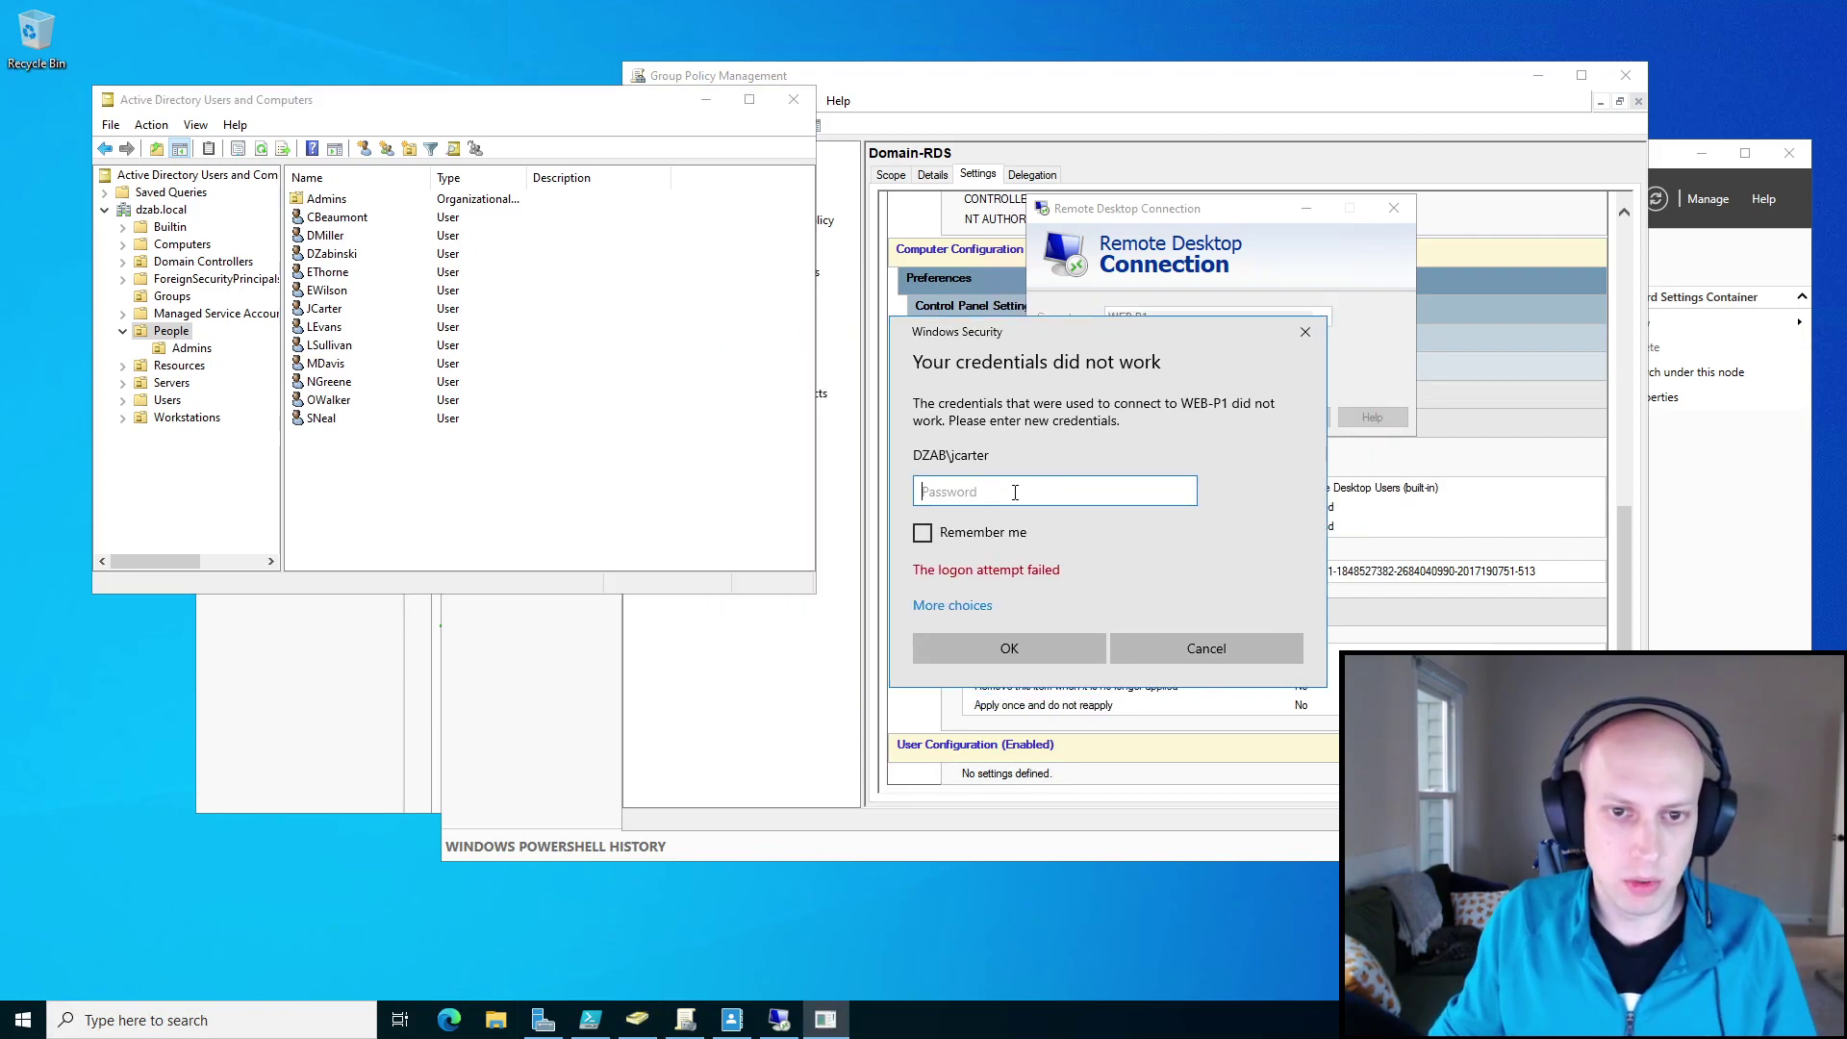
click(327, 306)
Reset the remote user's password in Active Directory Users and Computers and confirm the change.
right_click(329, 308)
click(404, 382)
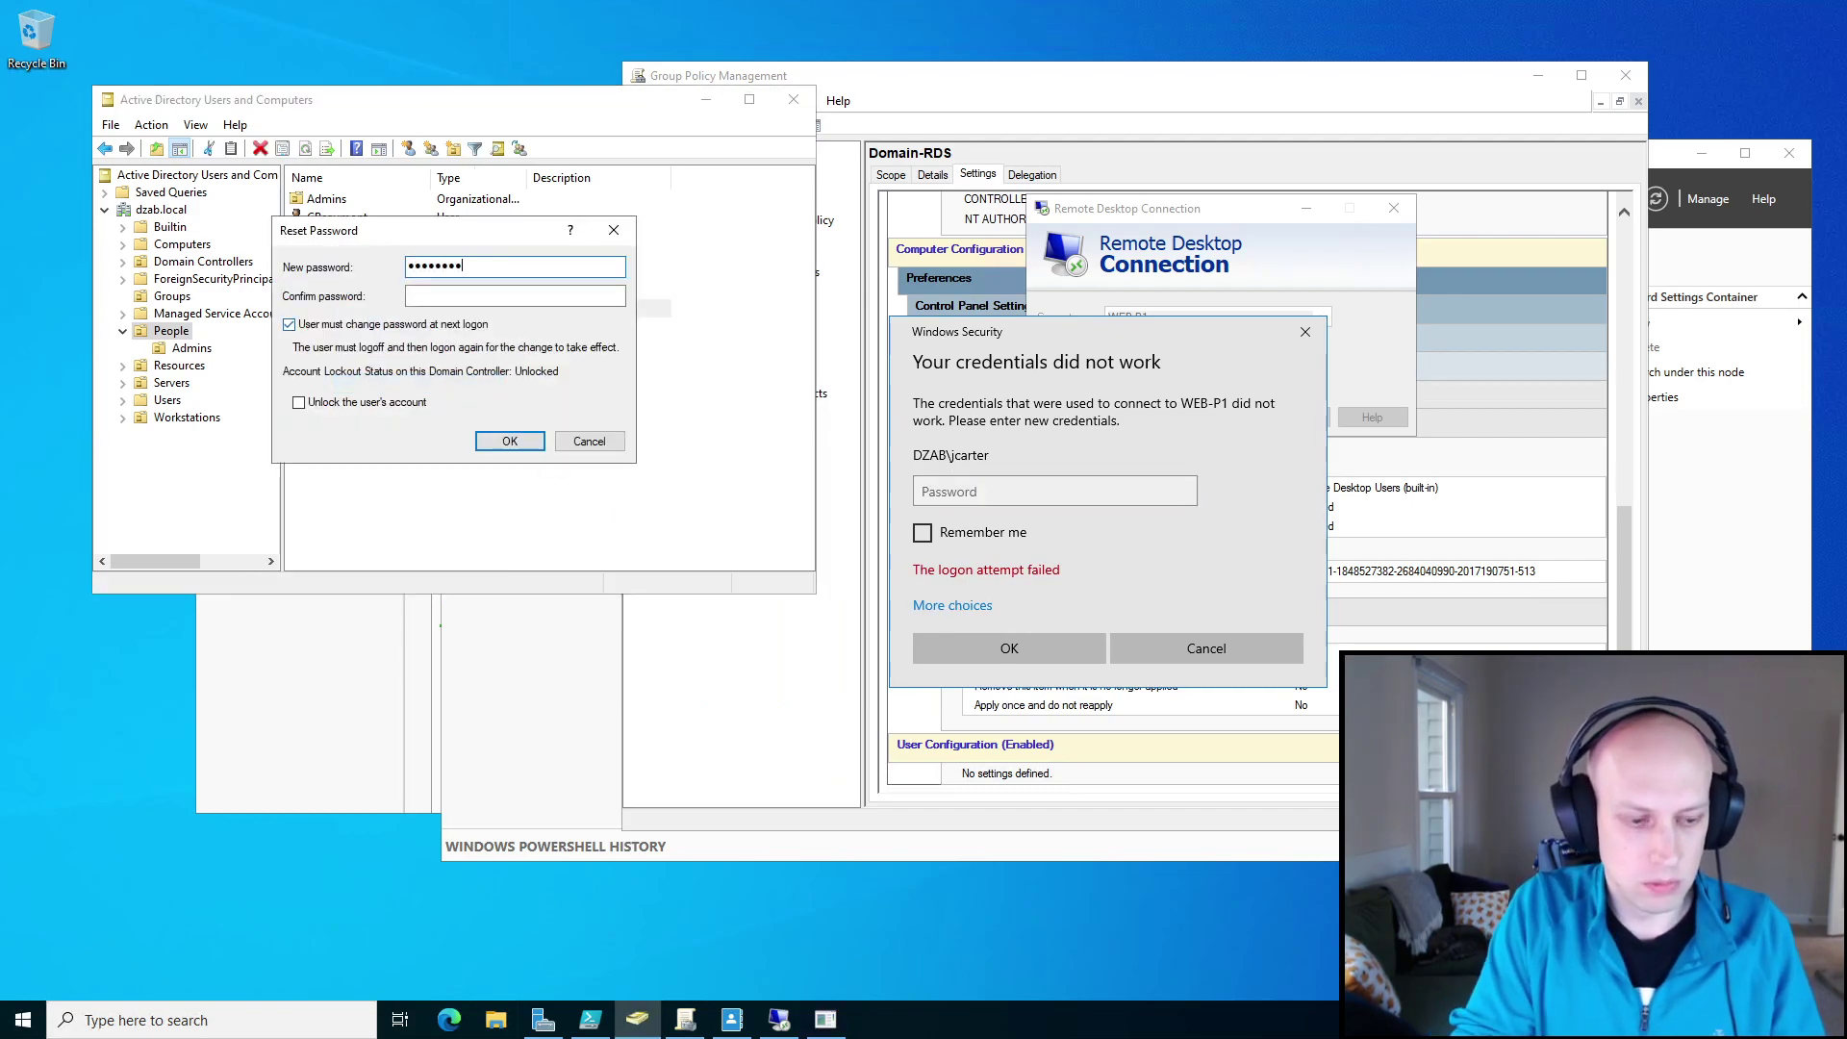
click(498, 294)
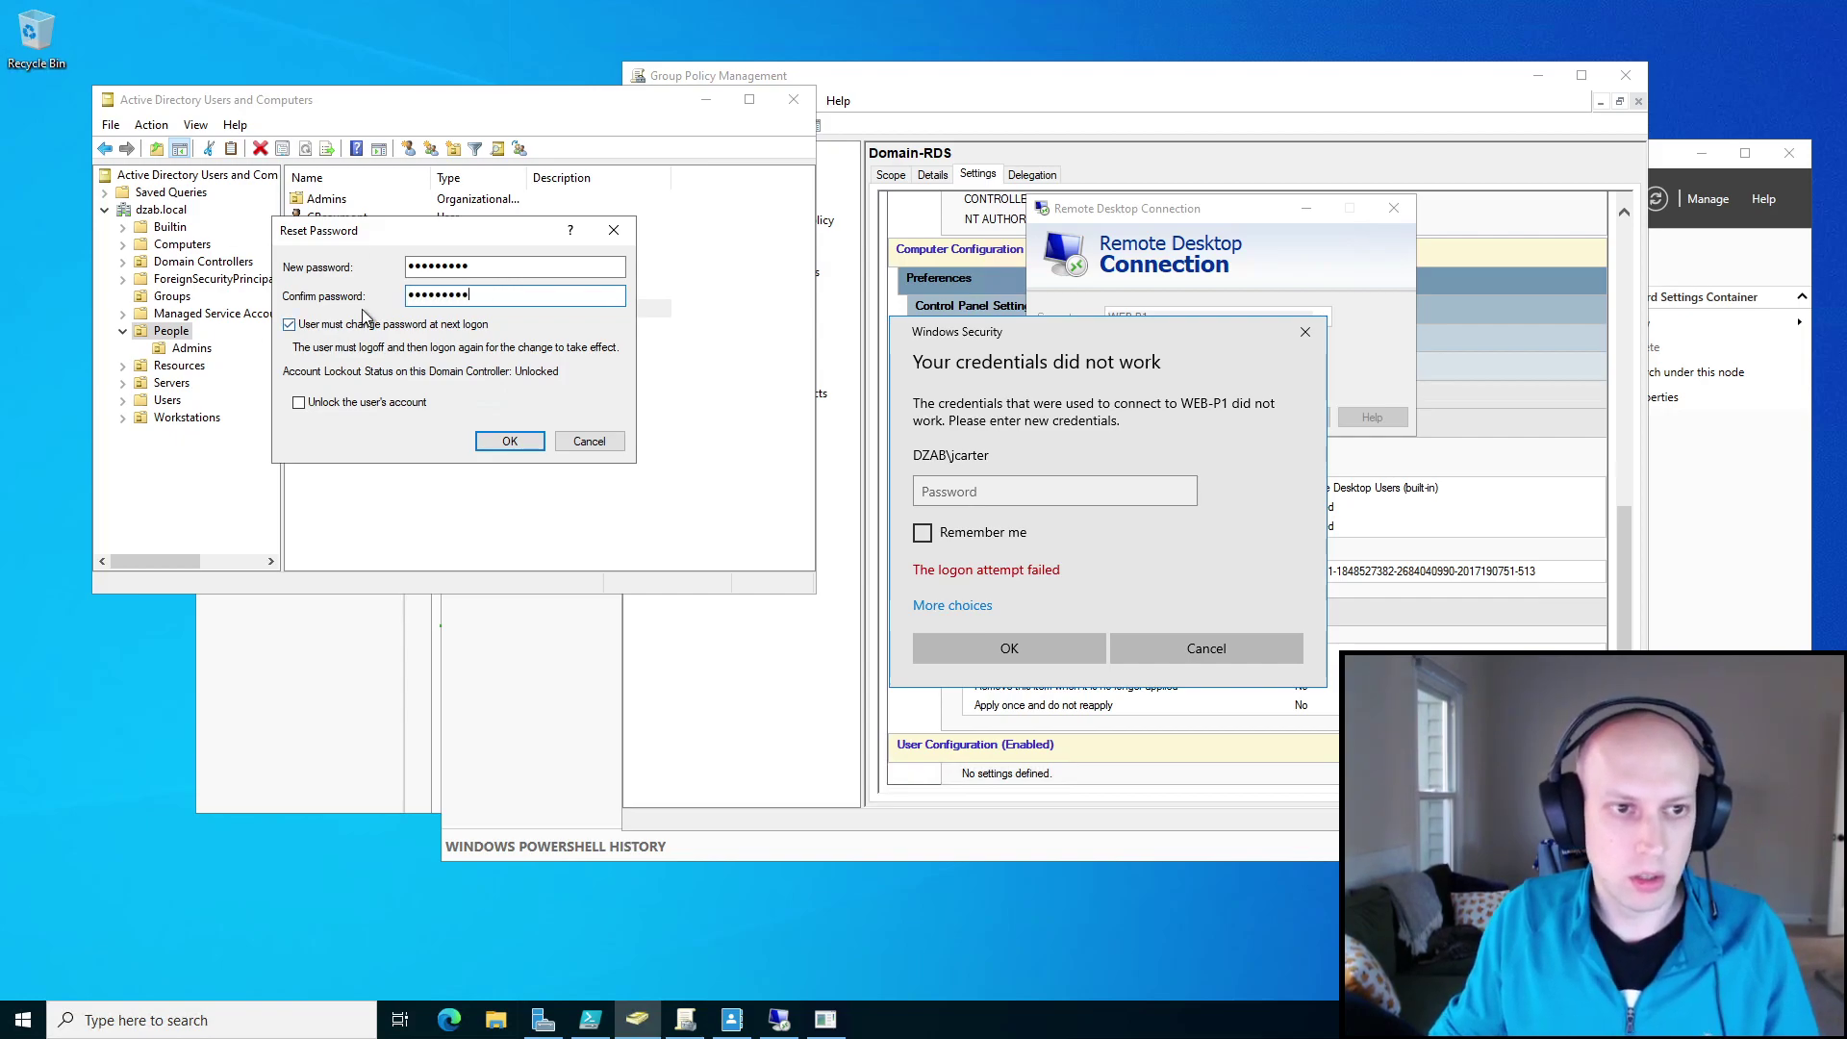
click(510, 440)
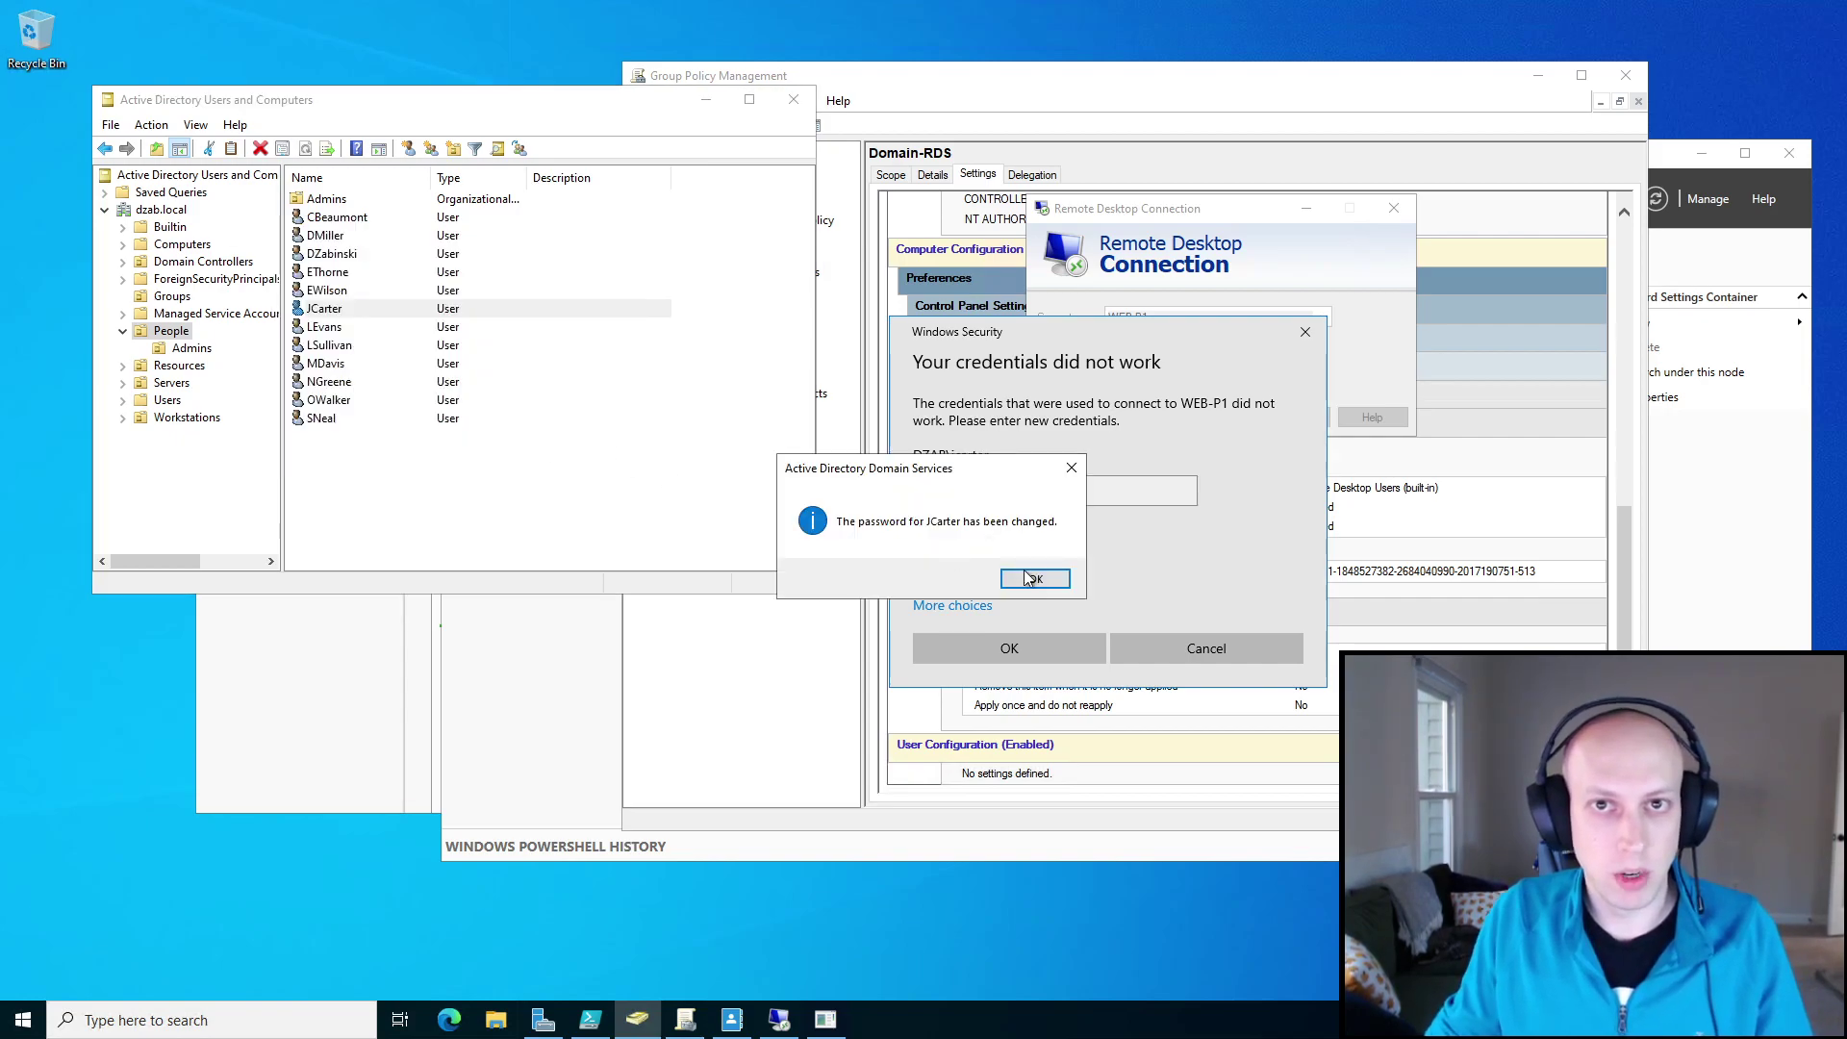
click(1031, 582)
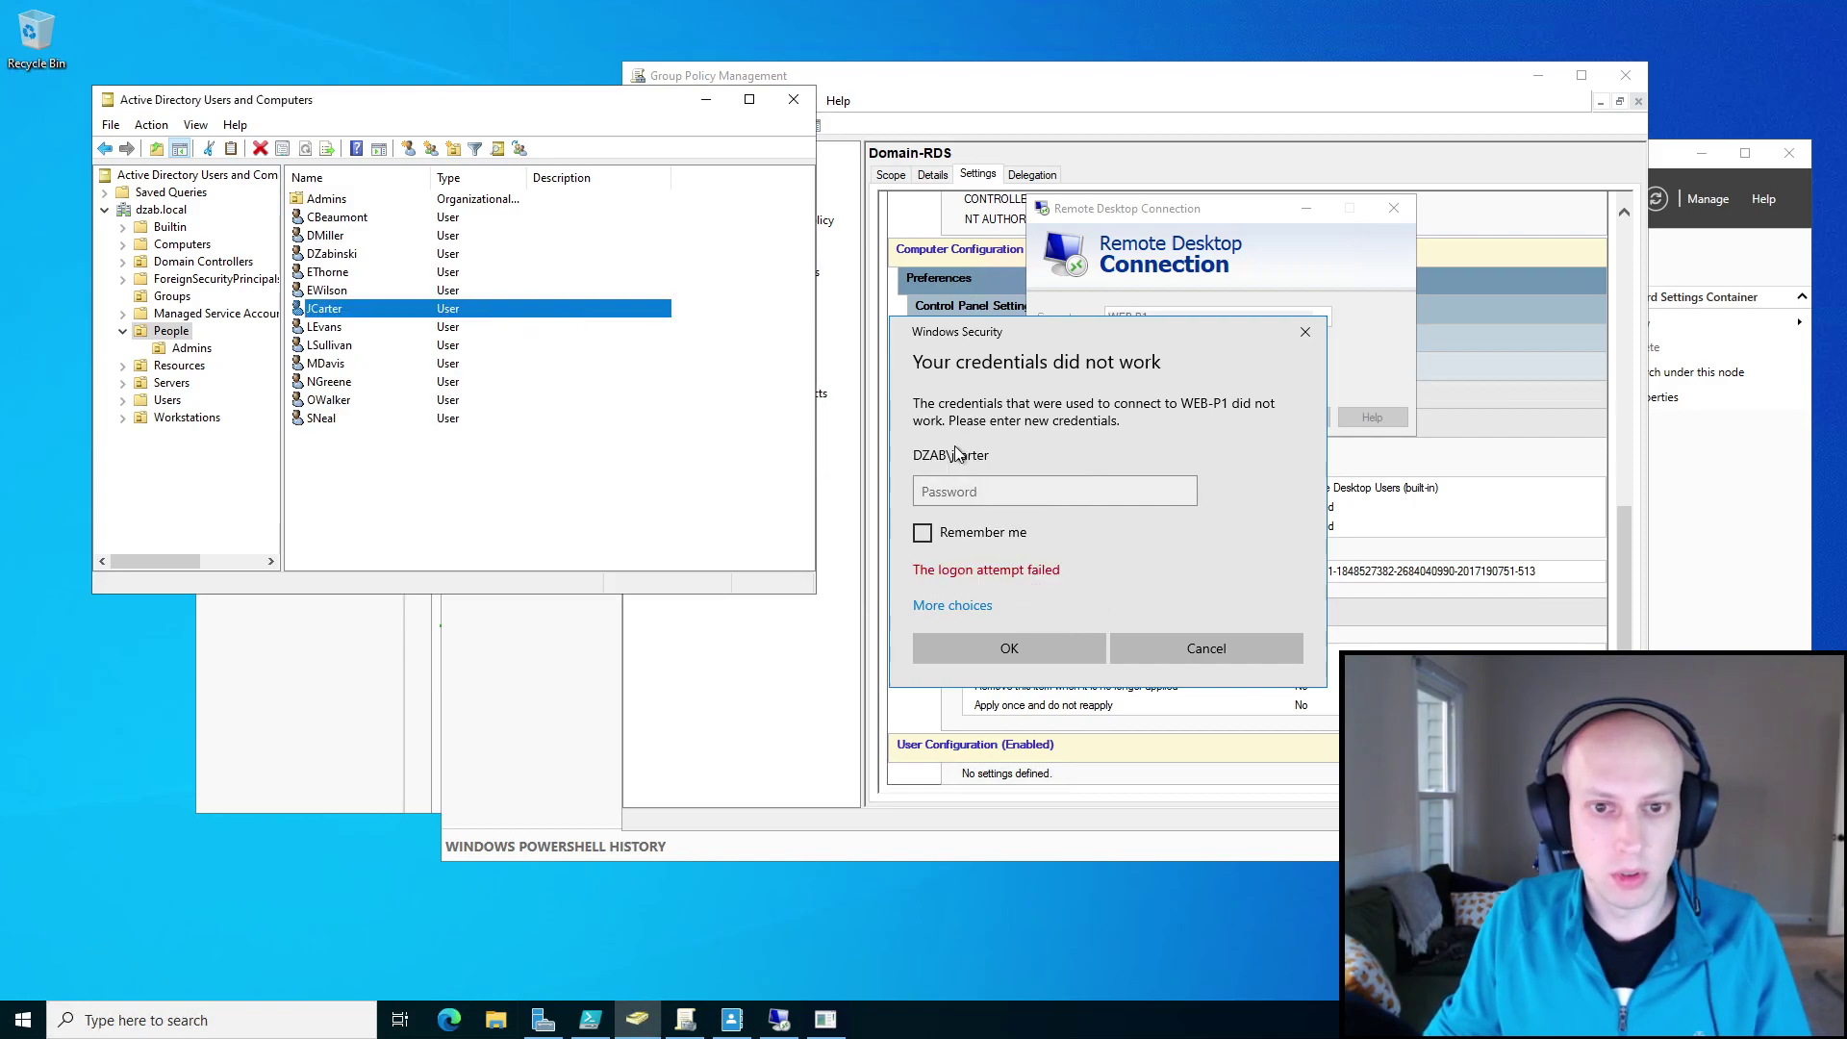
Enter the new password at the WEB-P1 logon prompt and connect.
click(995, 492)
text(Password1)
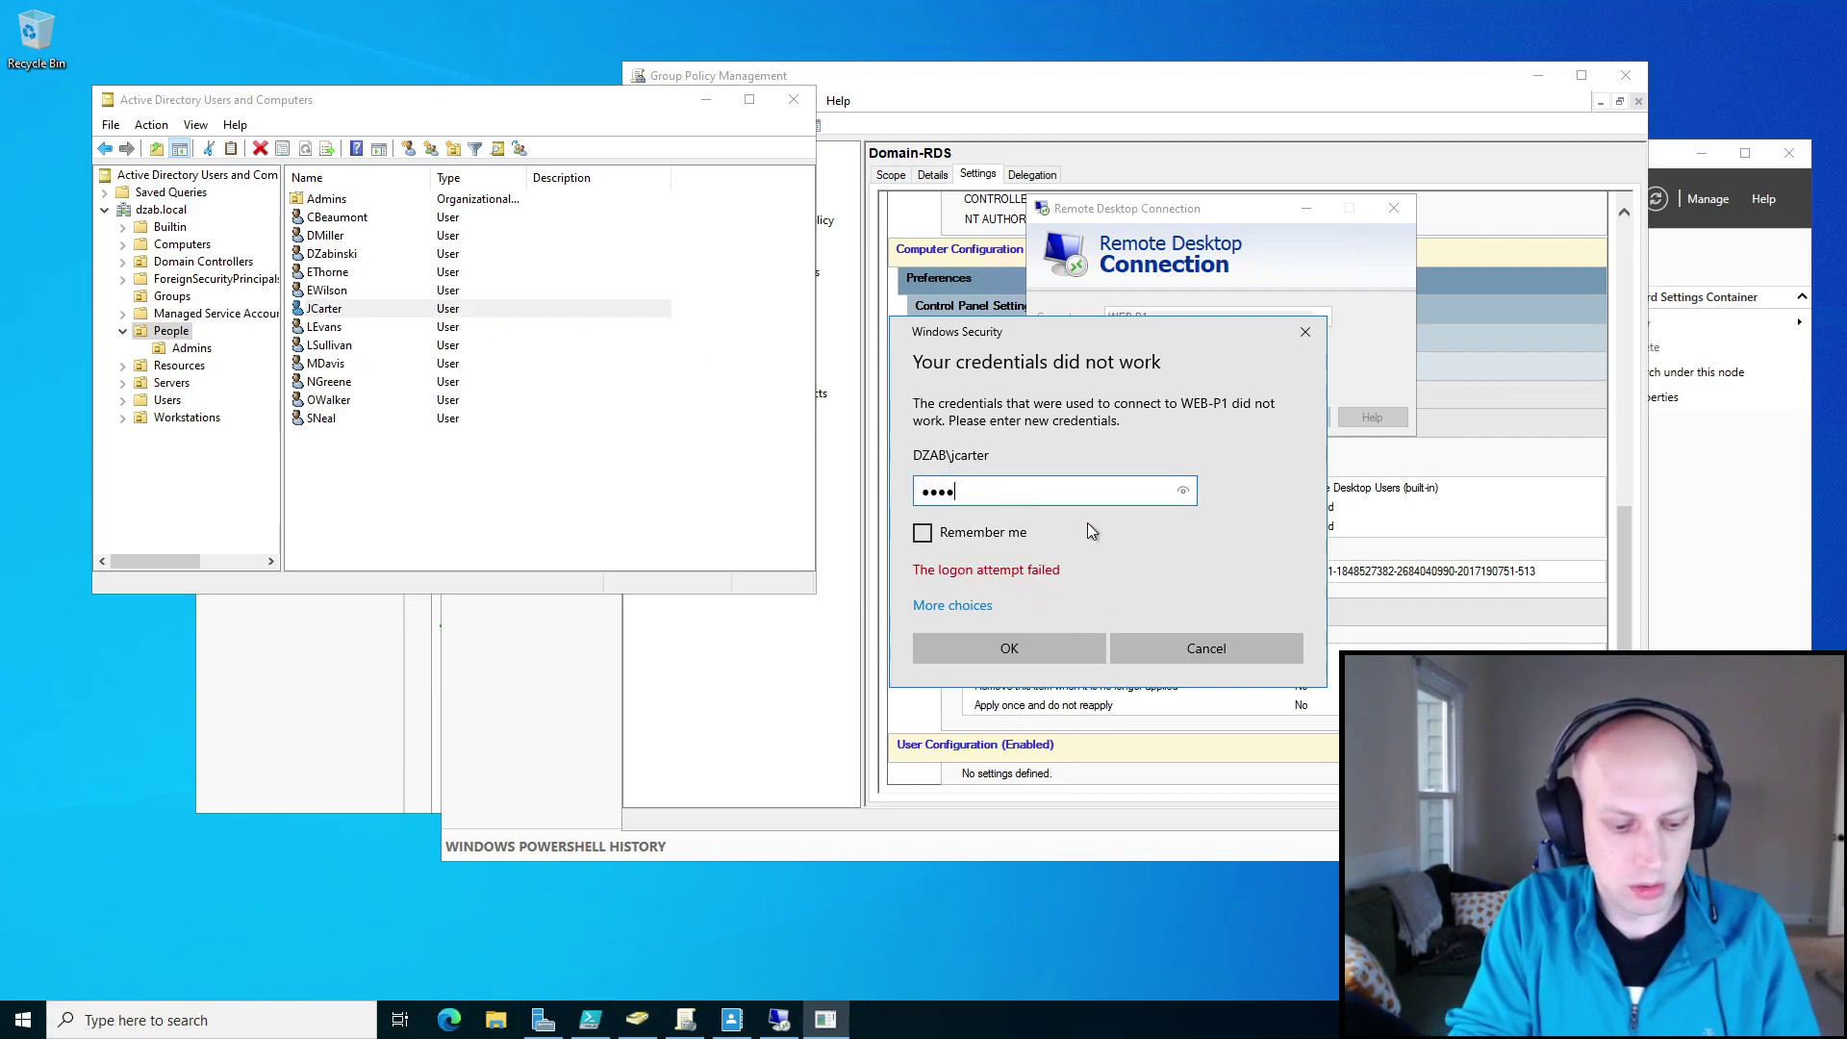
click(1047, 646)
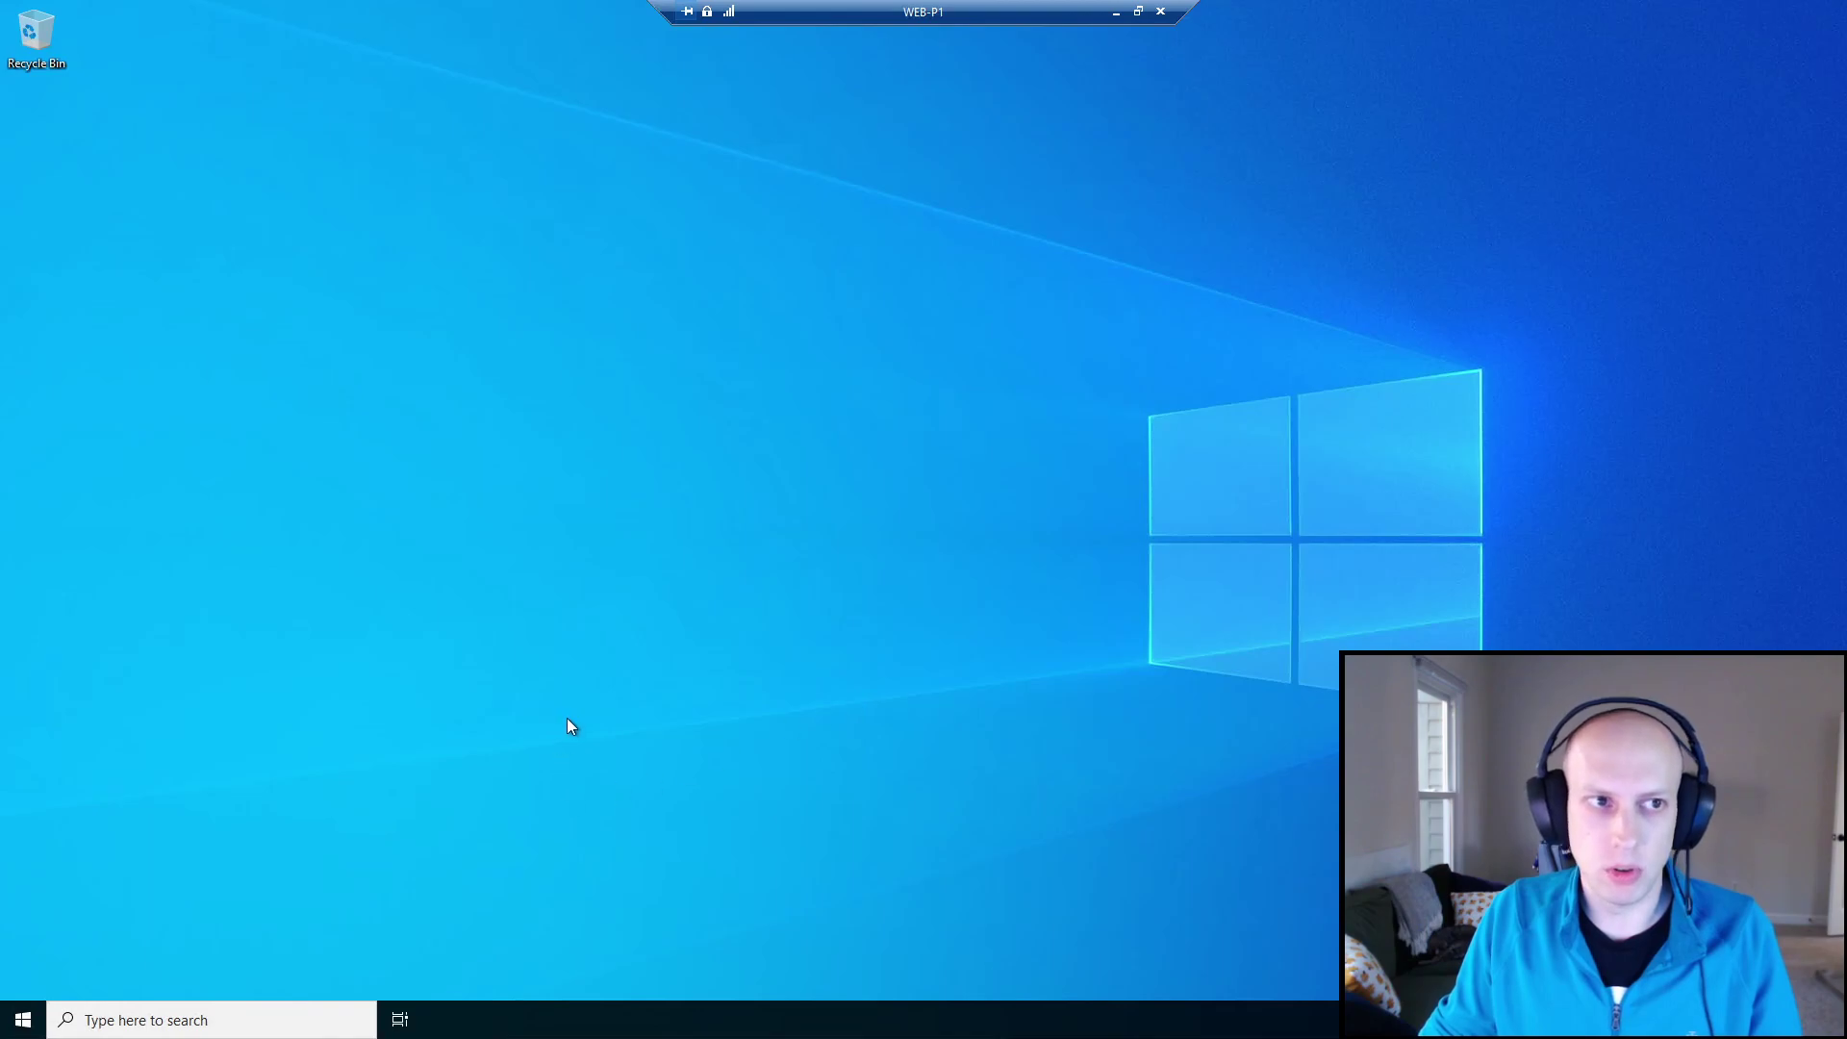
Bring up the Start button's administrative shortcuts menu in the WEB-P1 session.
right_click(23, 1020)
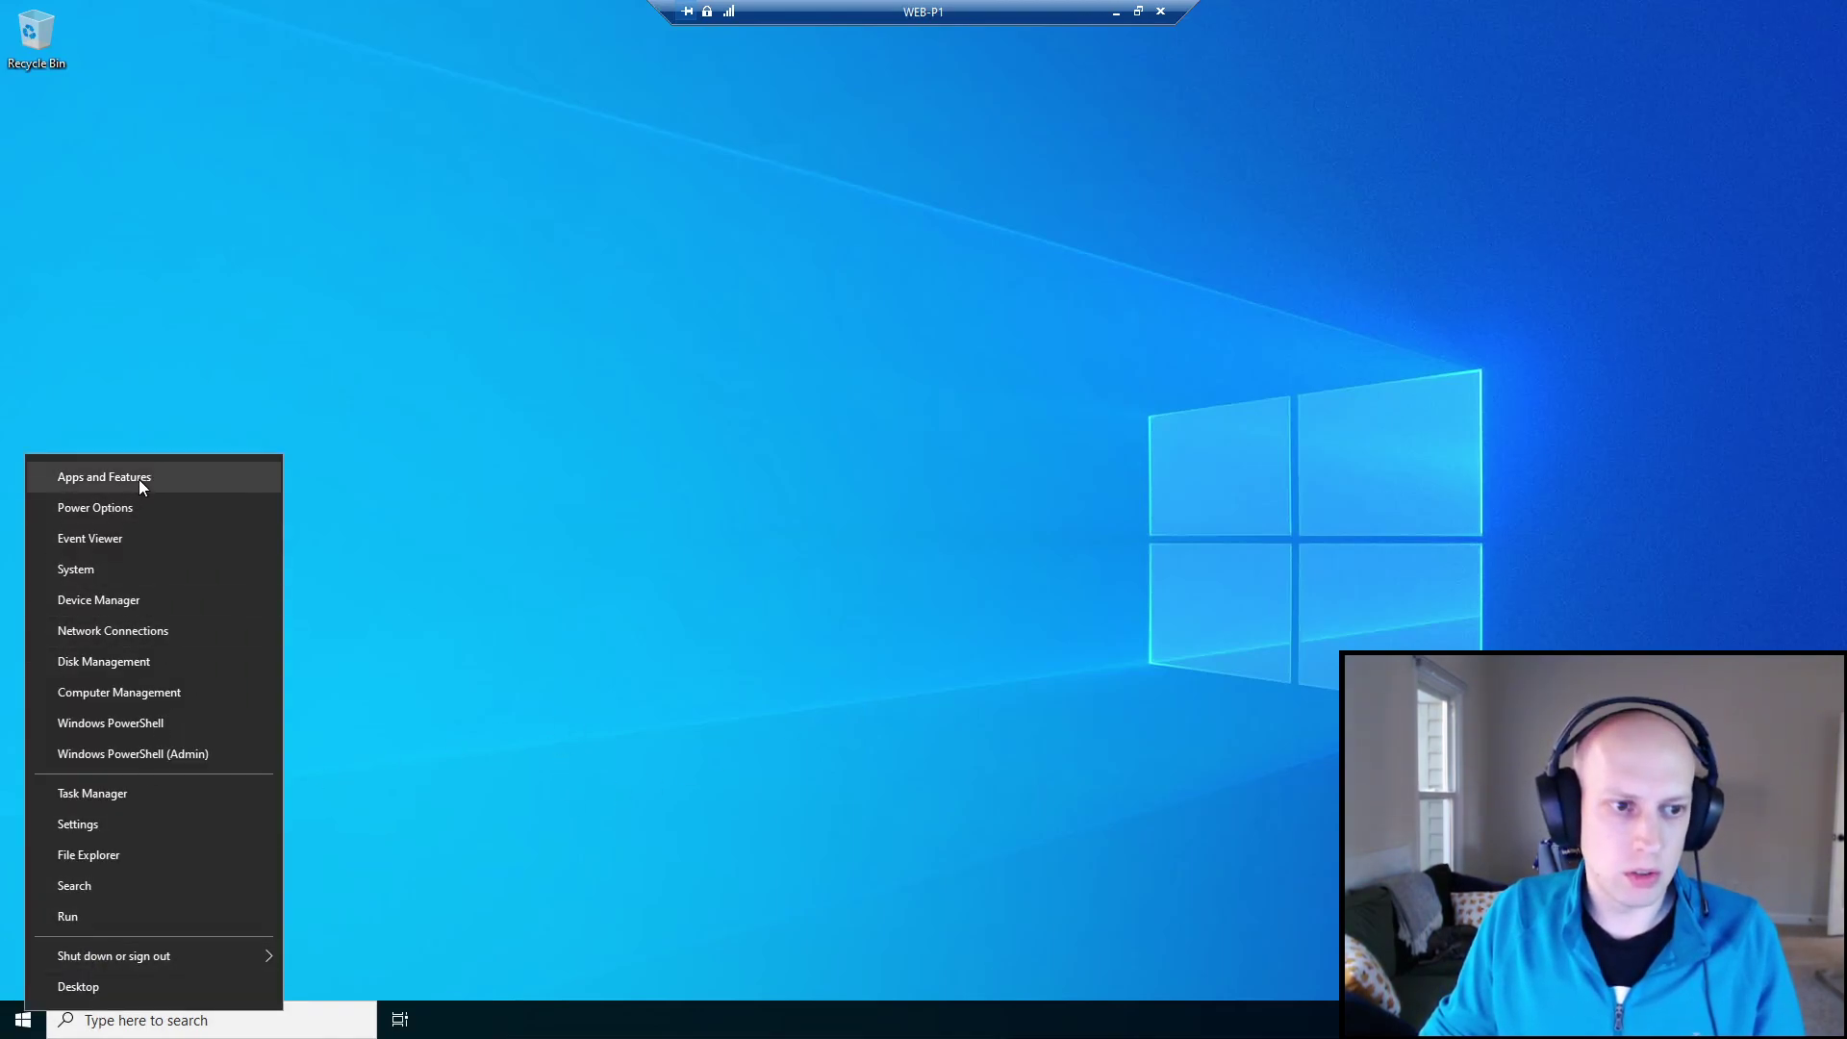
In Computer Management, list the local groups and verify Remote Desktop Users includes DZAB\Domain Users.
click(160, 694)
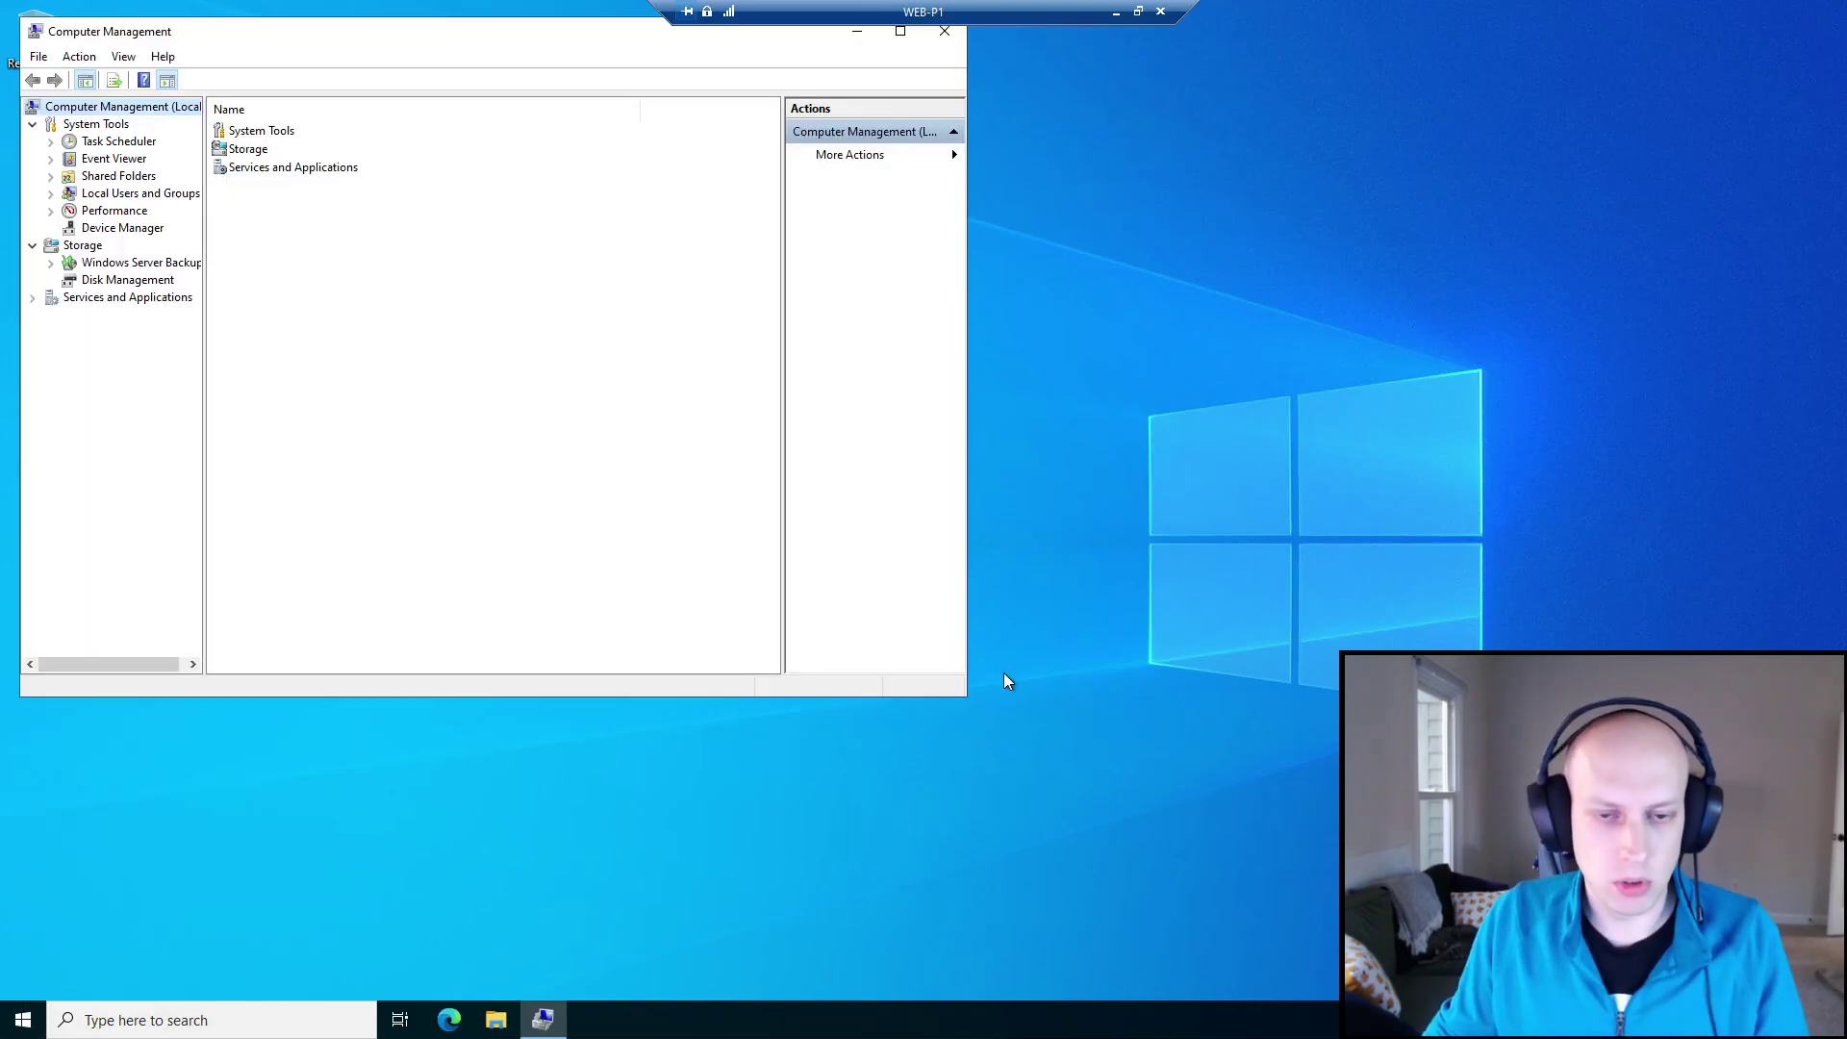
drag(529, 32, 914, 64)
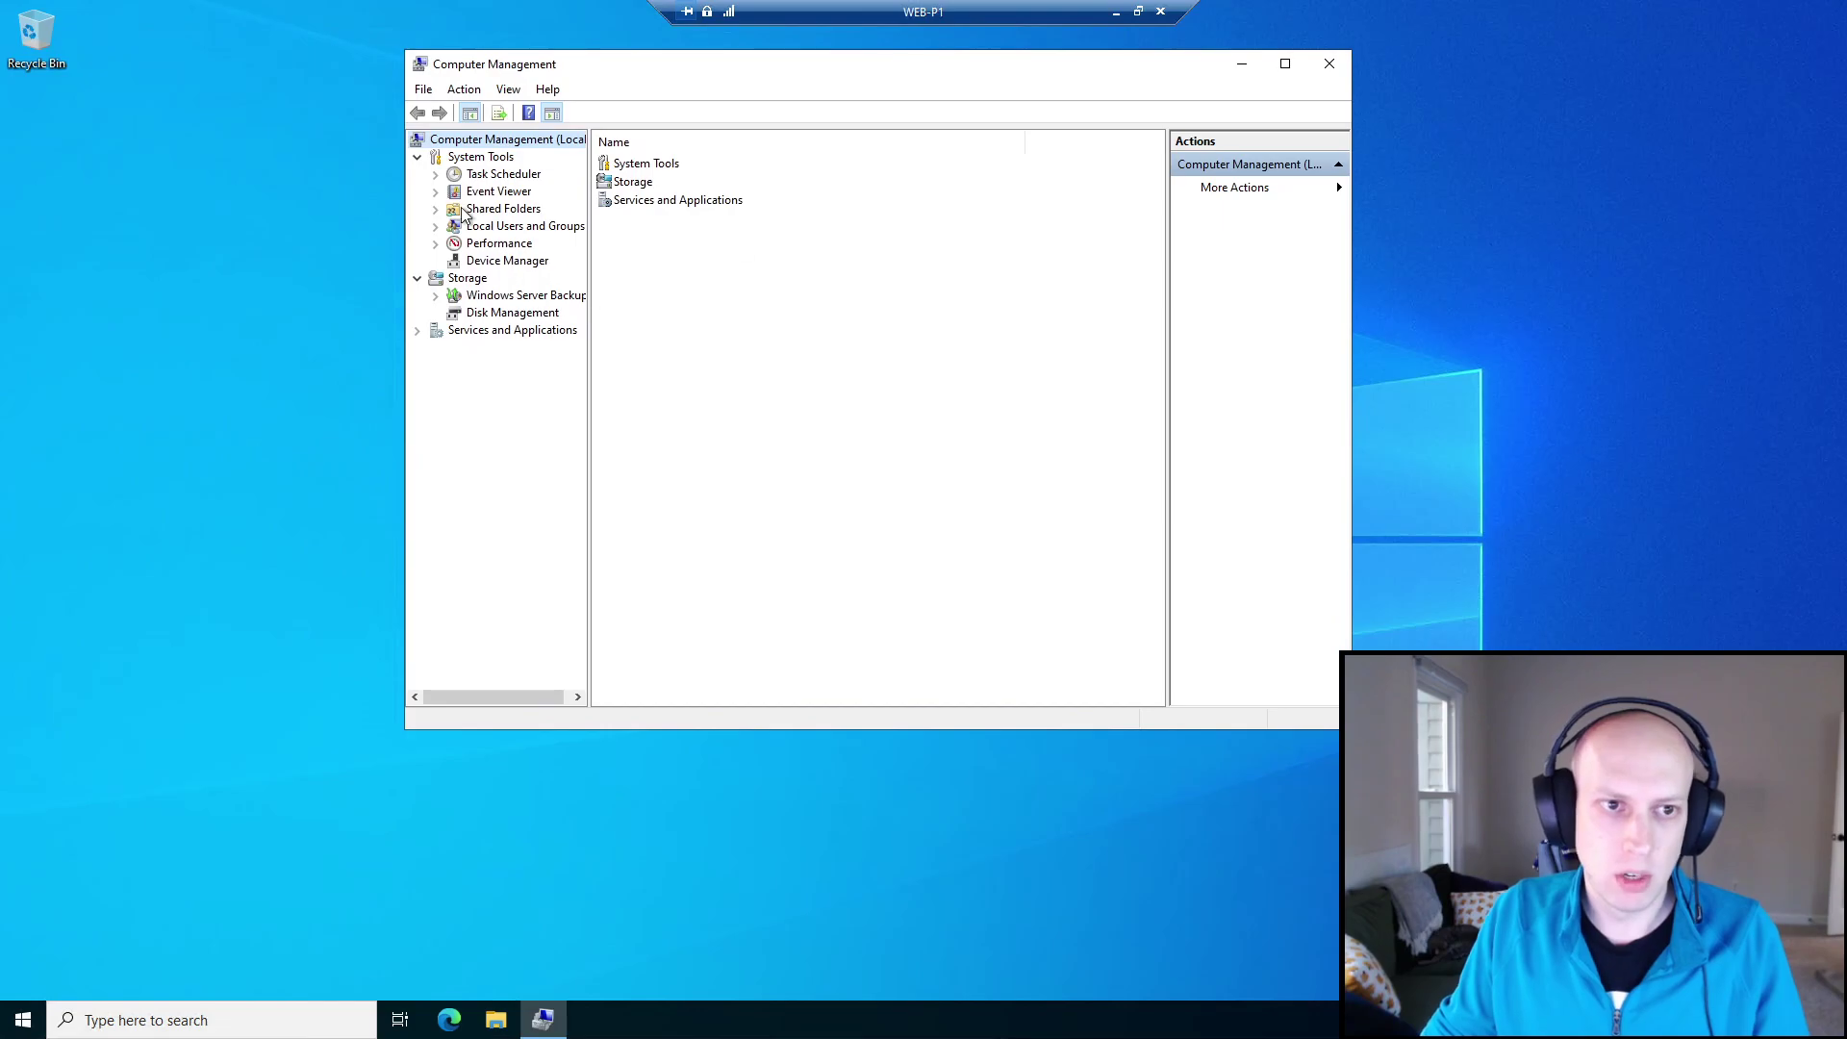
click(436, 228)
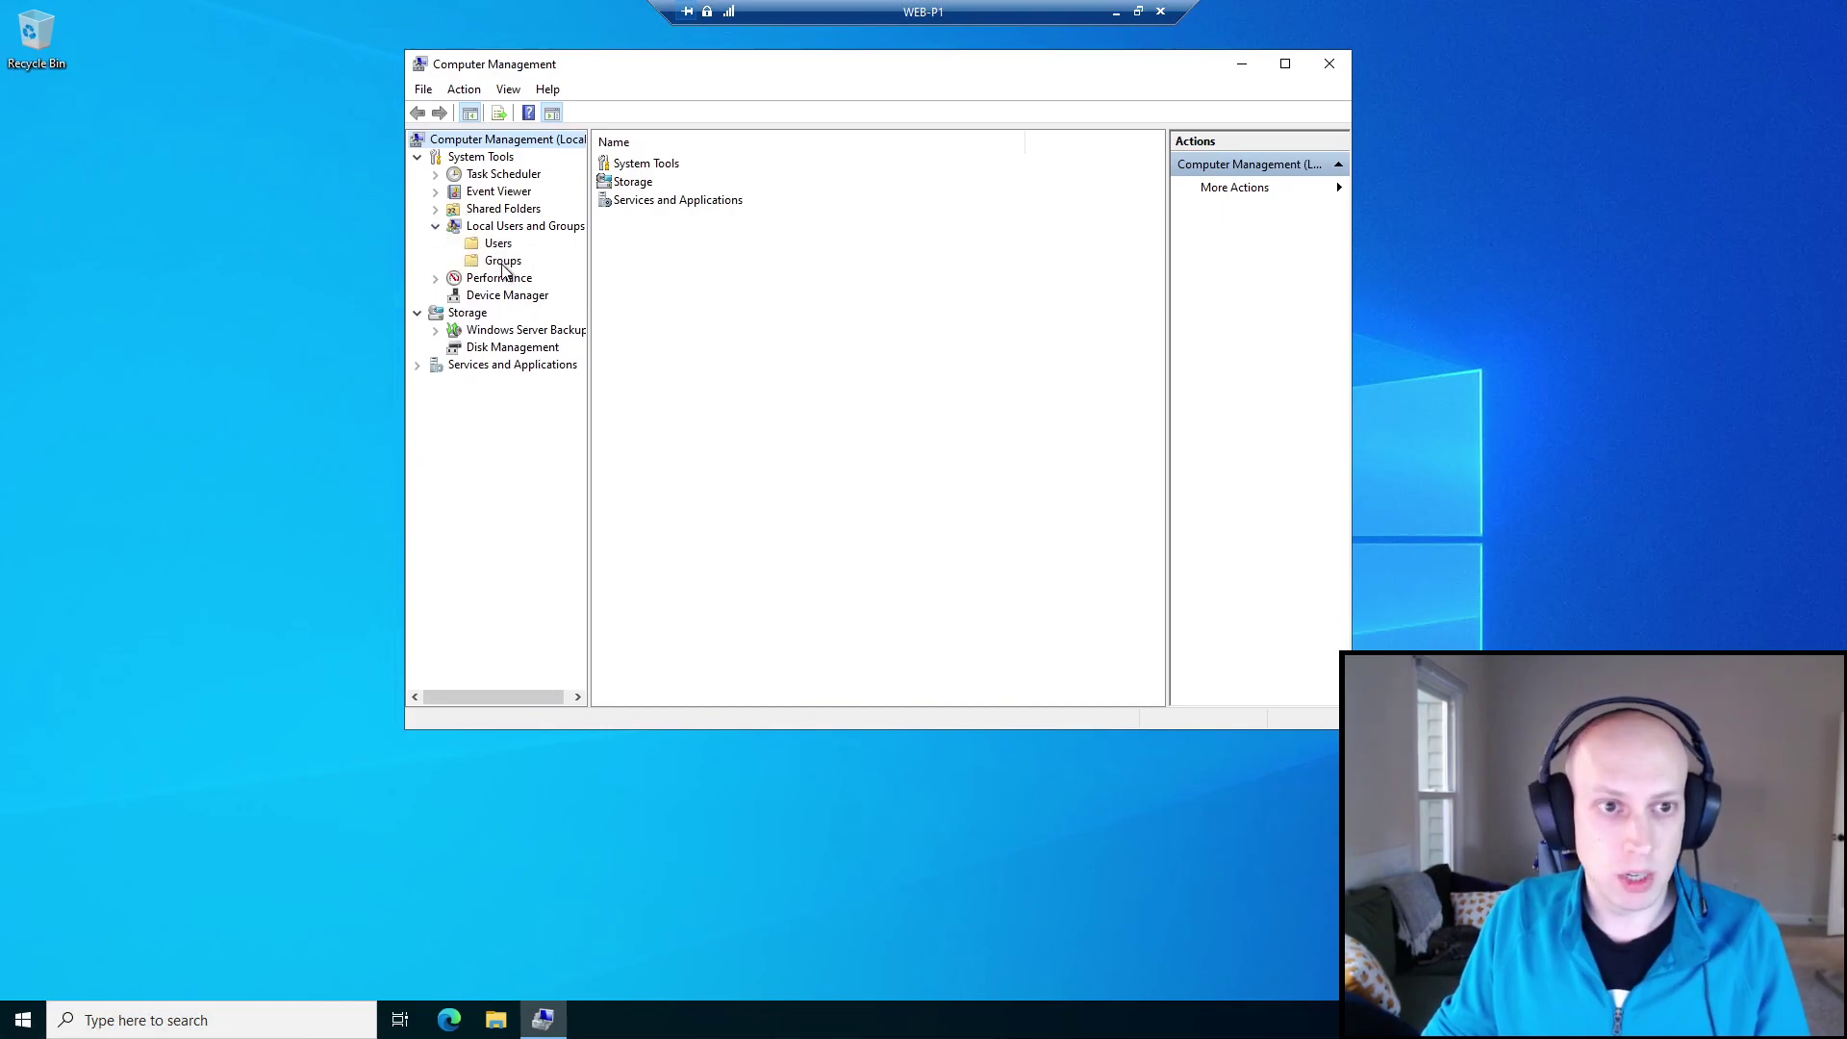
click(504, 265)
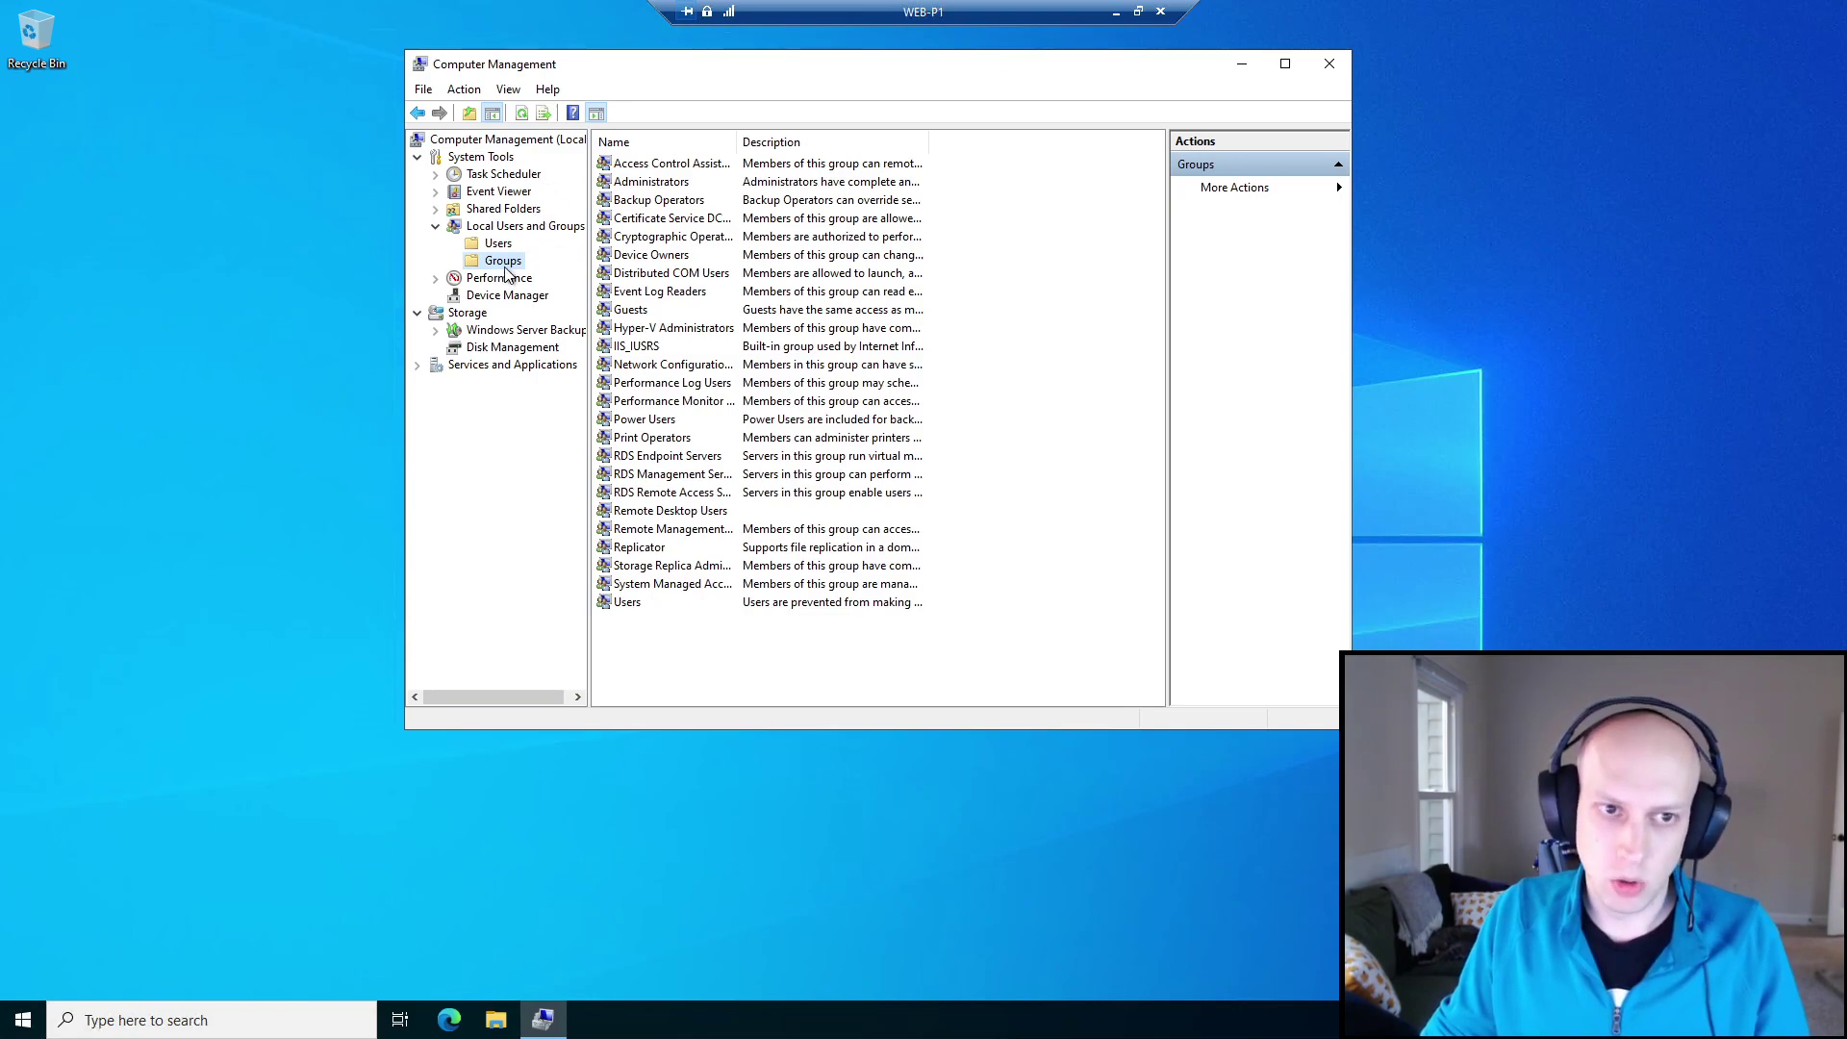
drag(737, 142, 861, 145)
drag(1052, 142, 1179, 142)
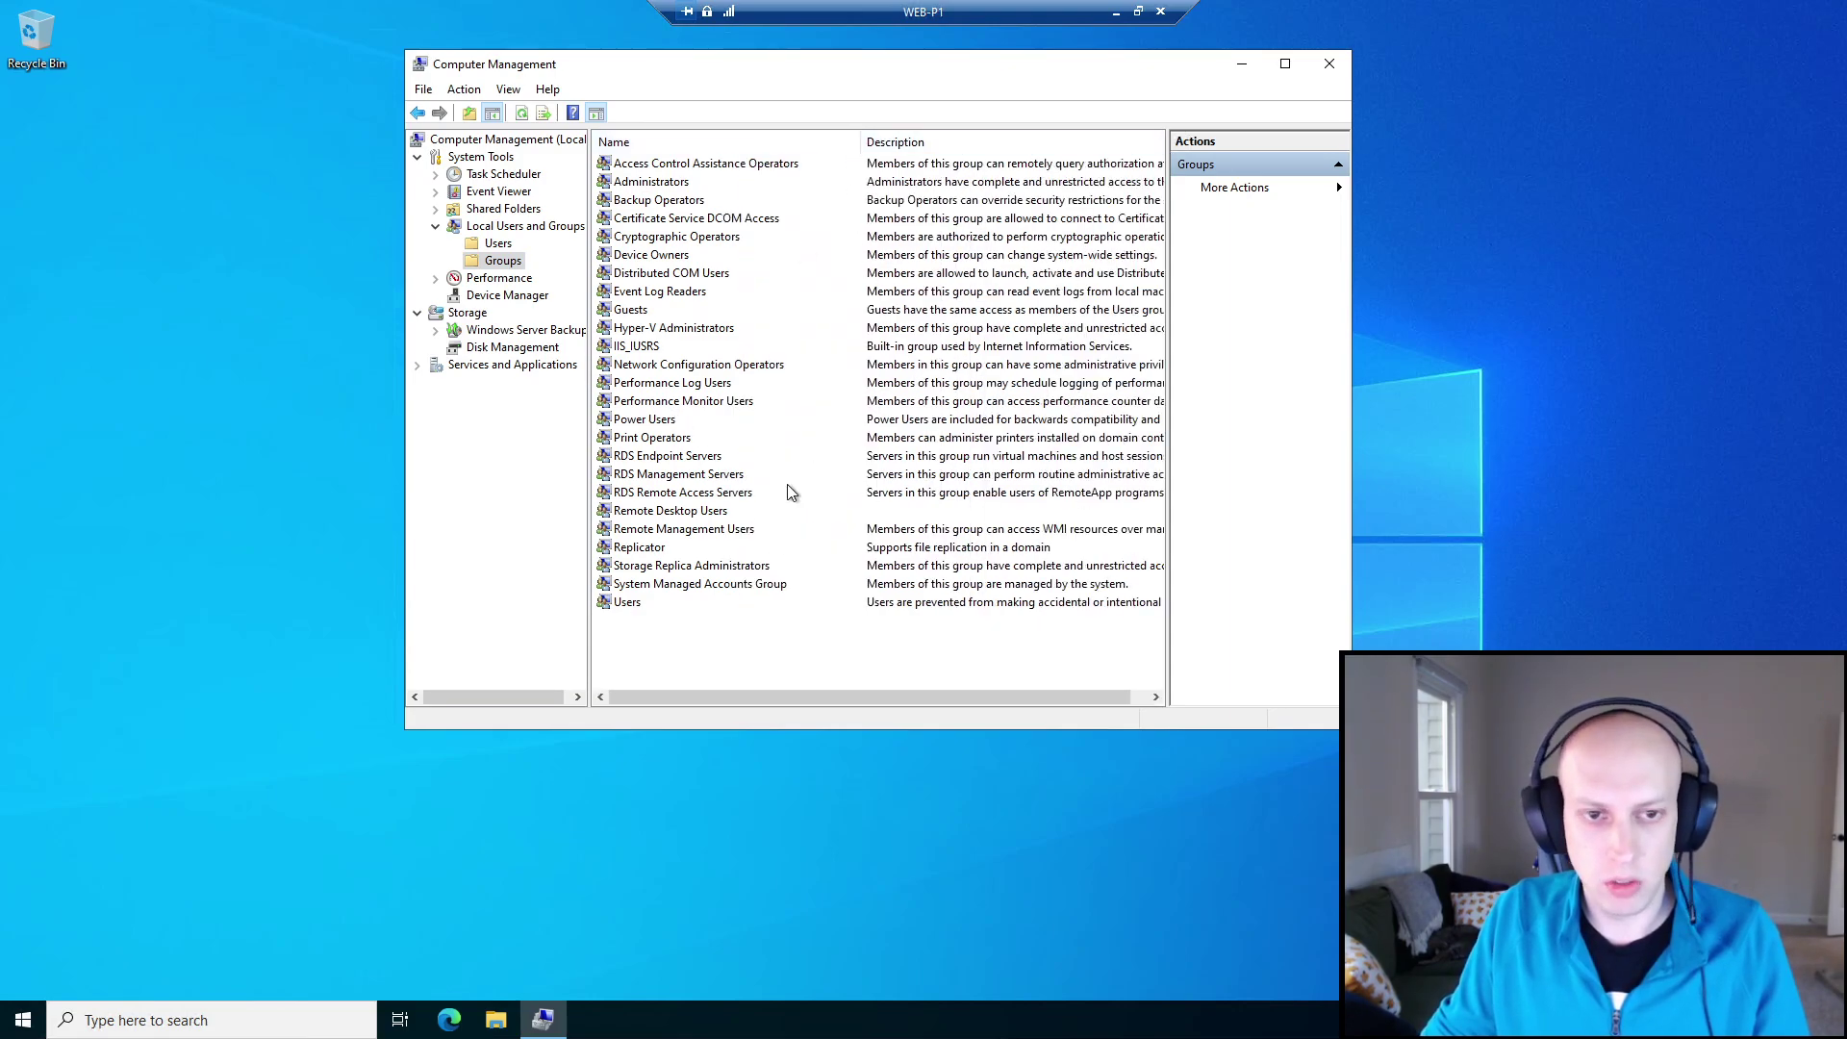
double_click(671, 511)
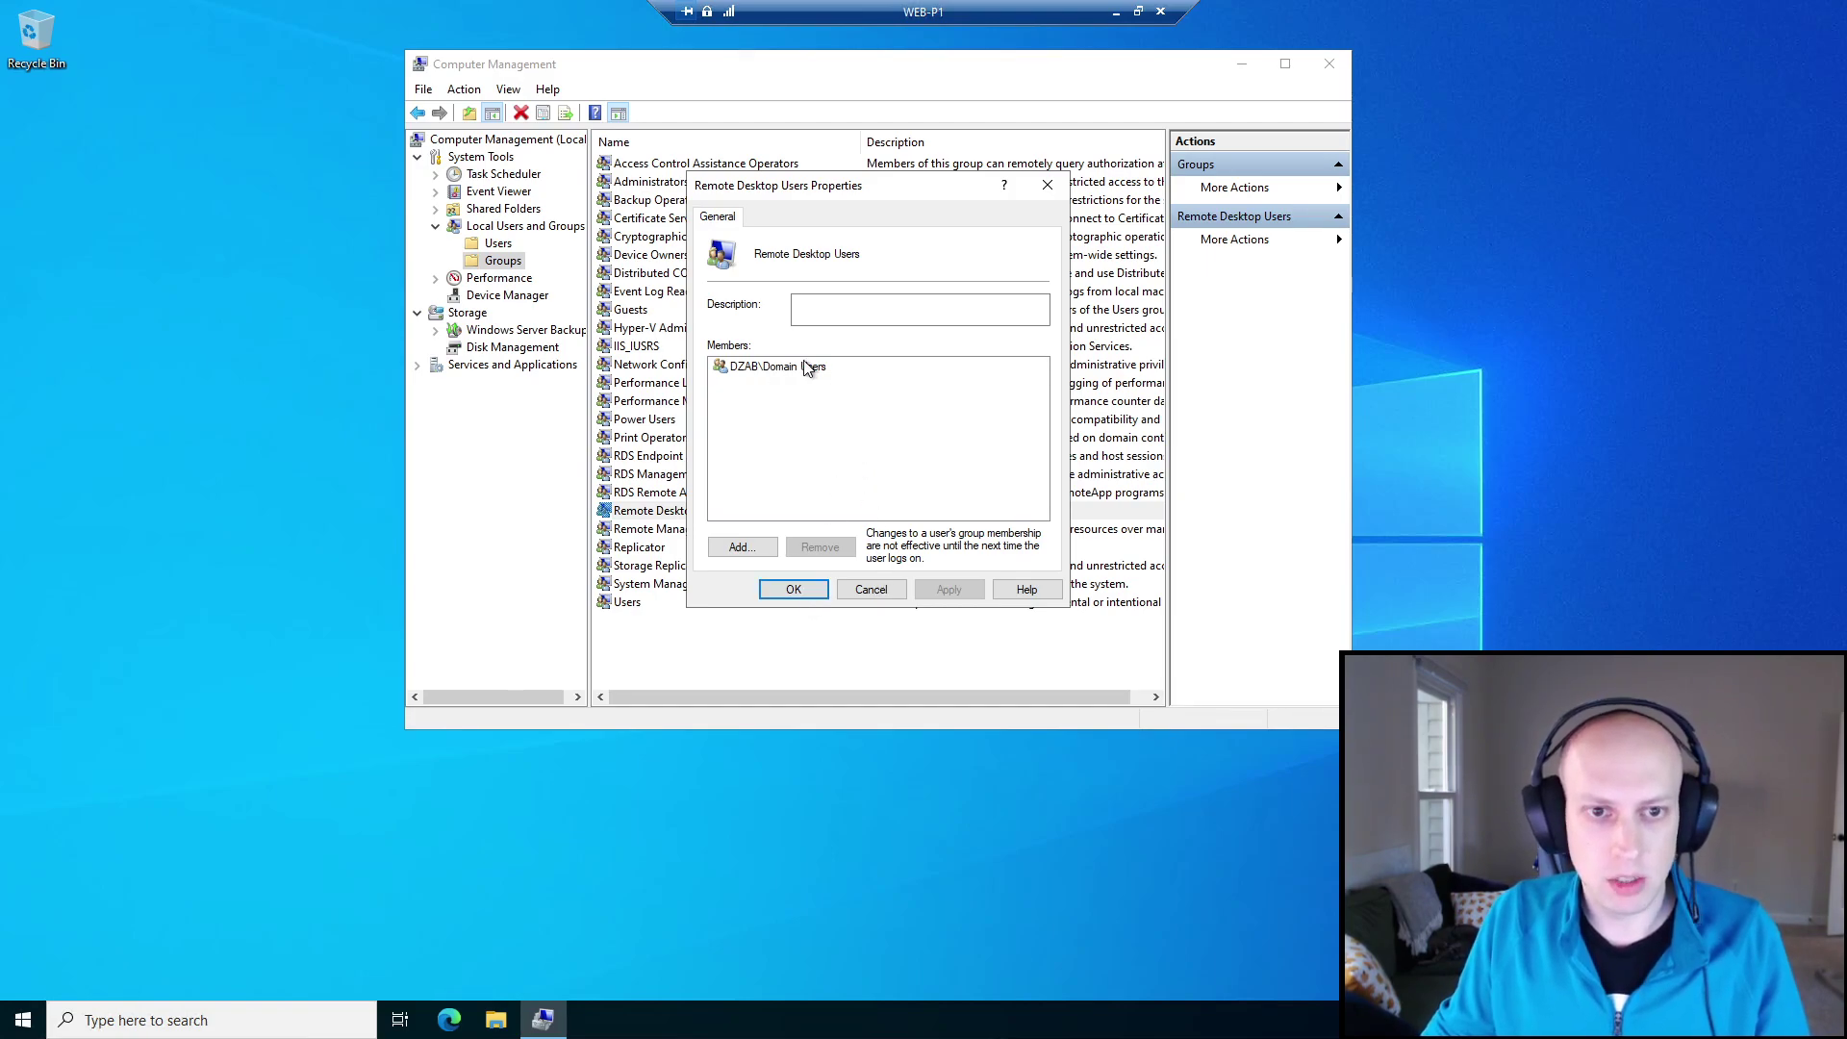
click(787, 591)
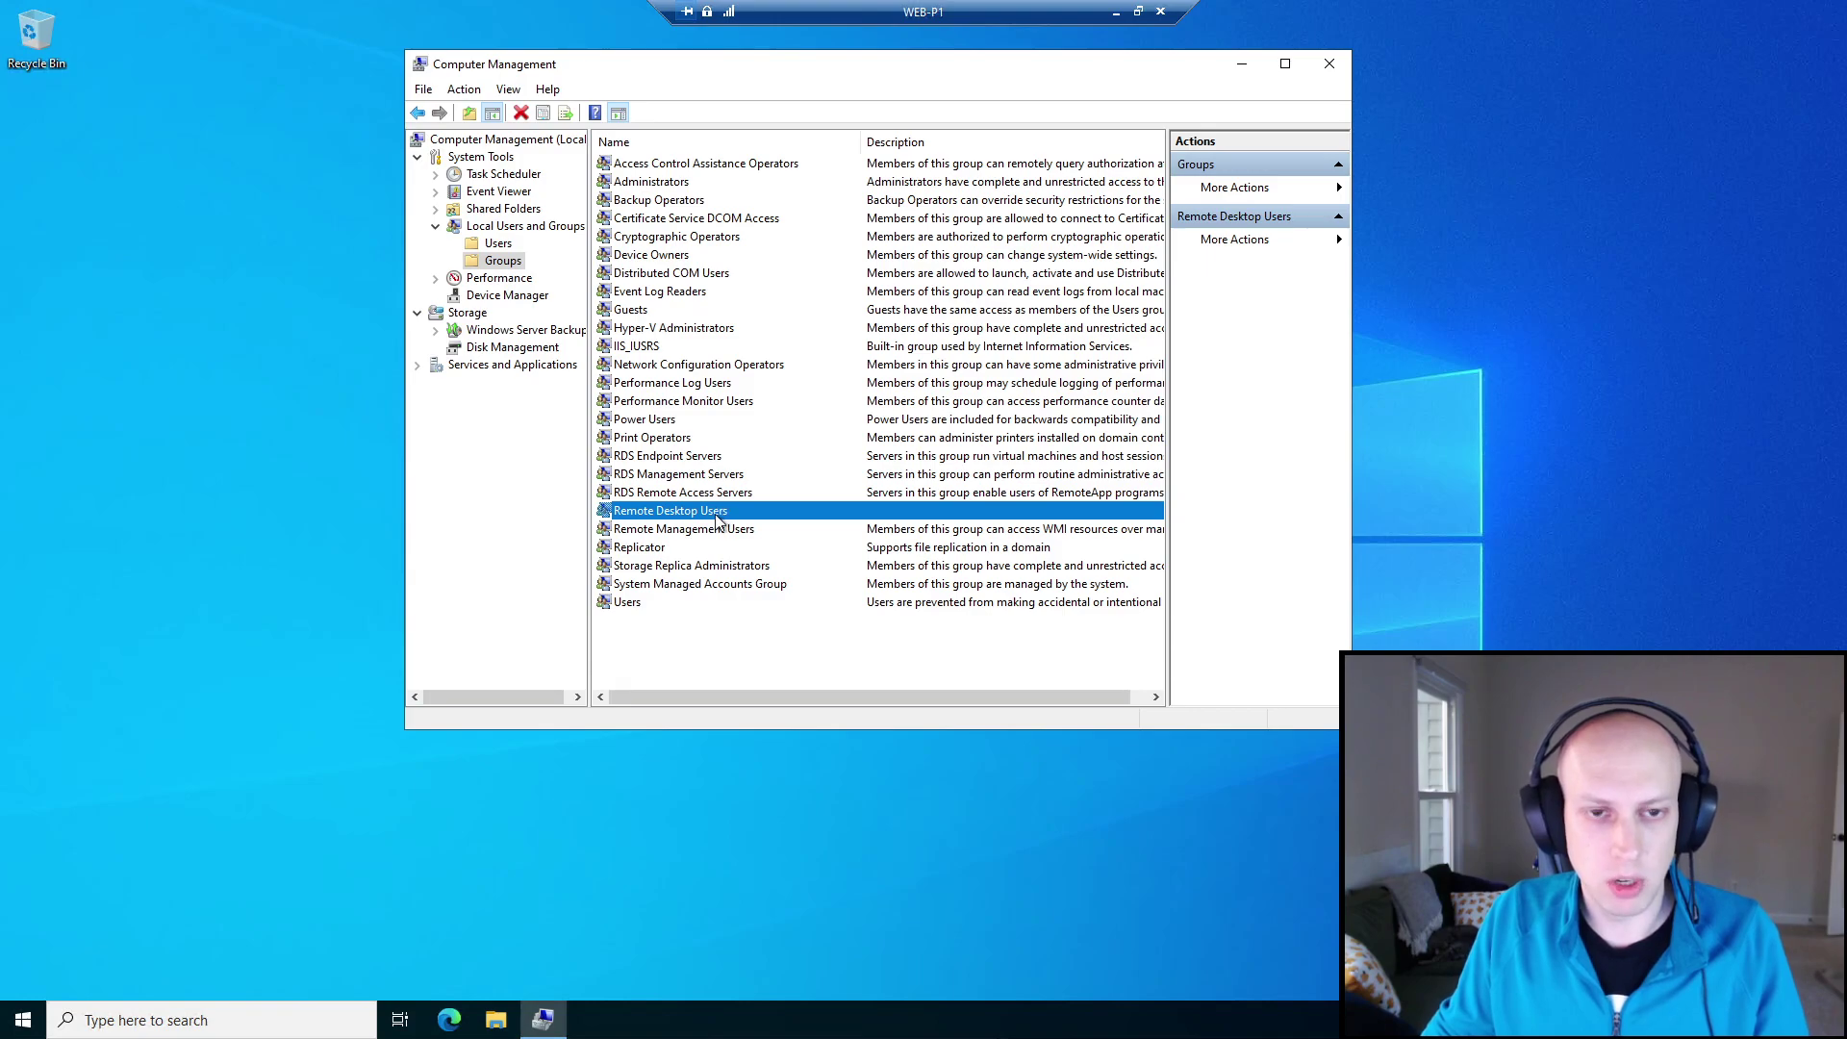
click(656, 187)
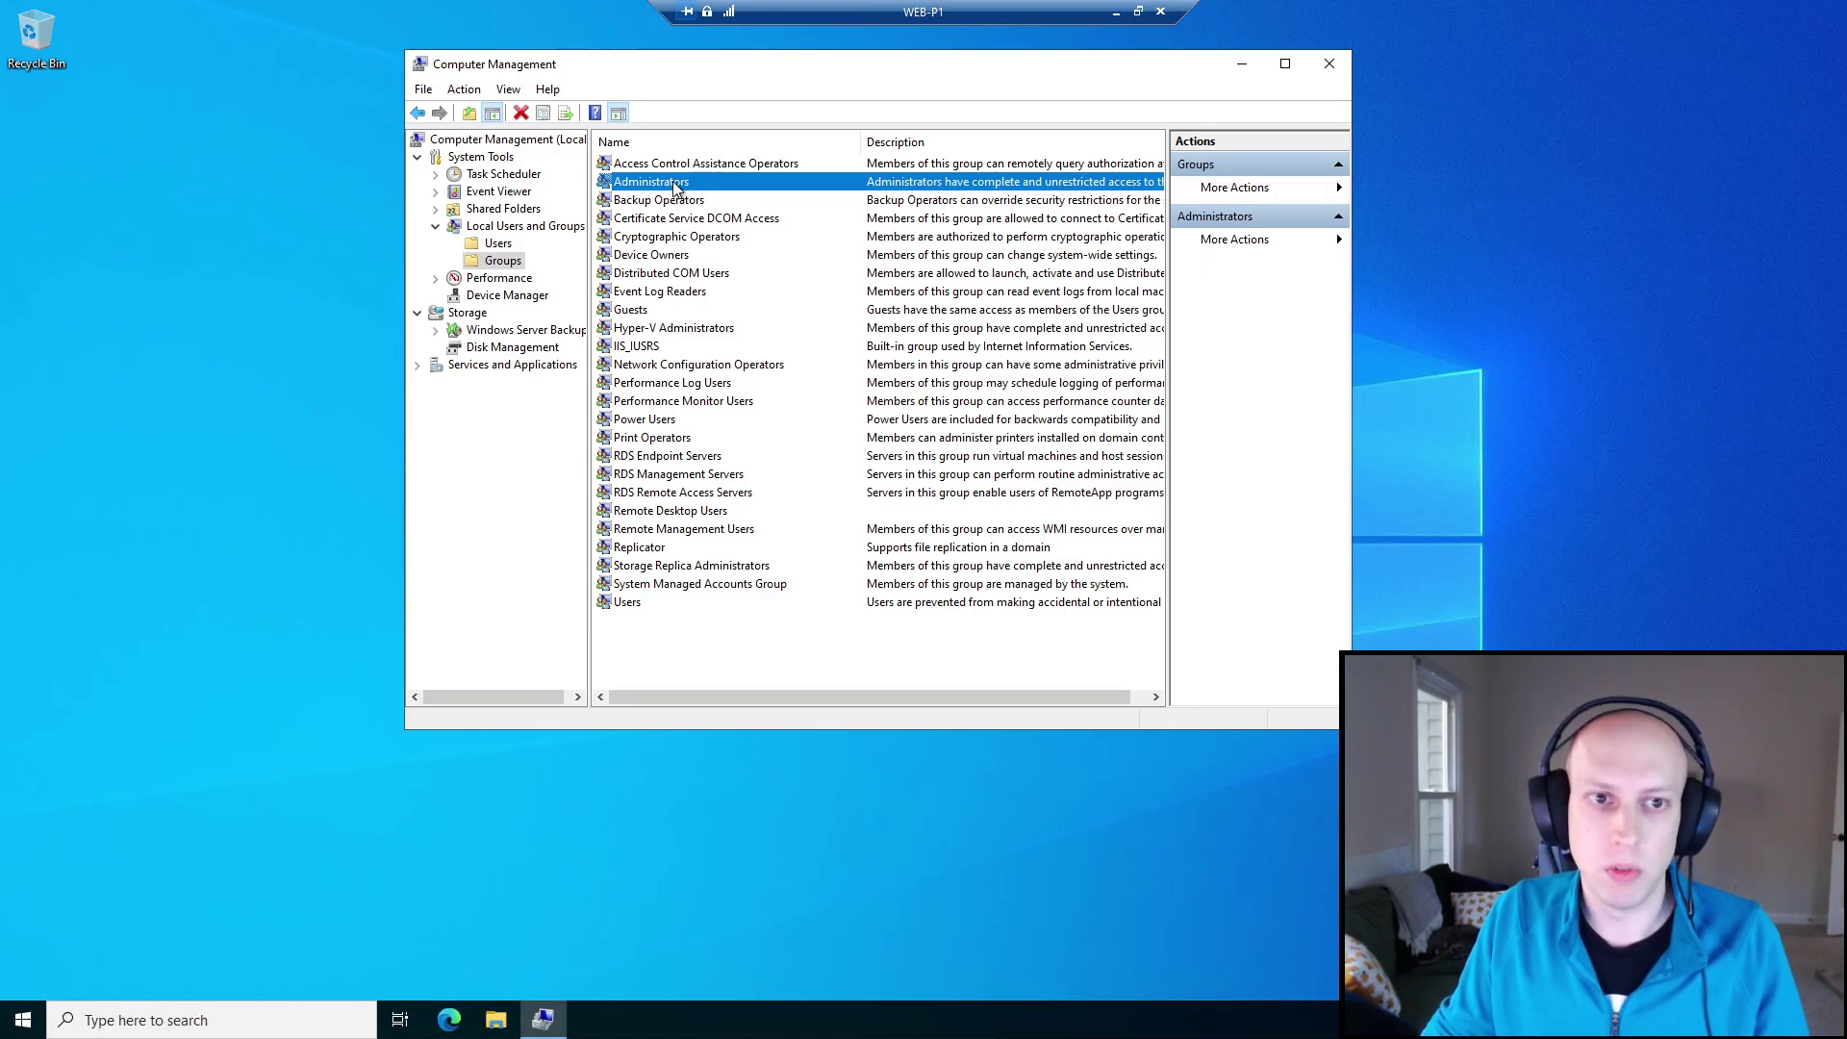
double_click(676, 189)
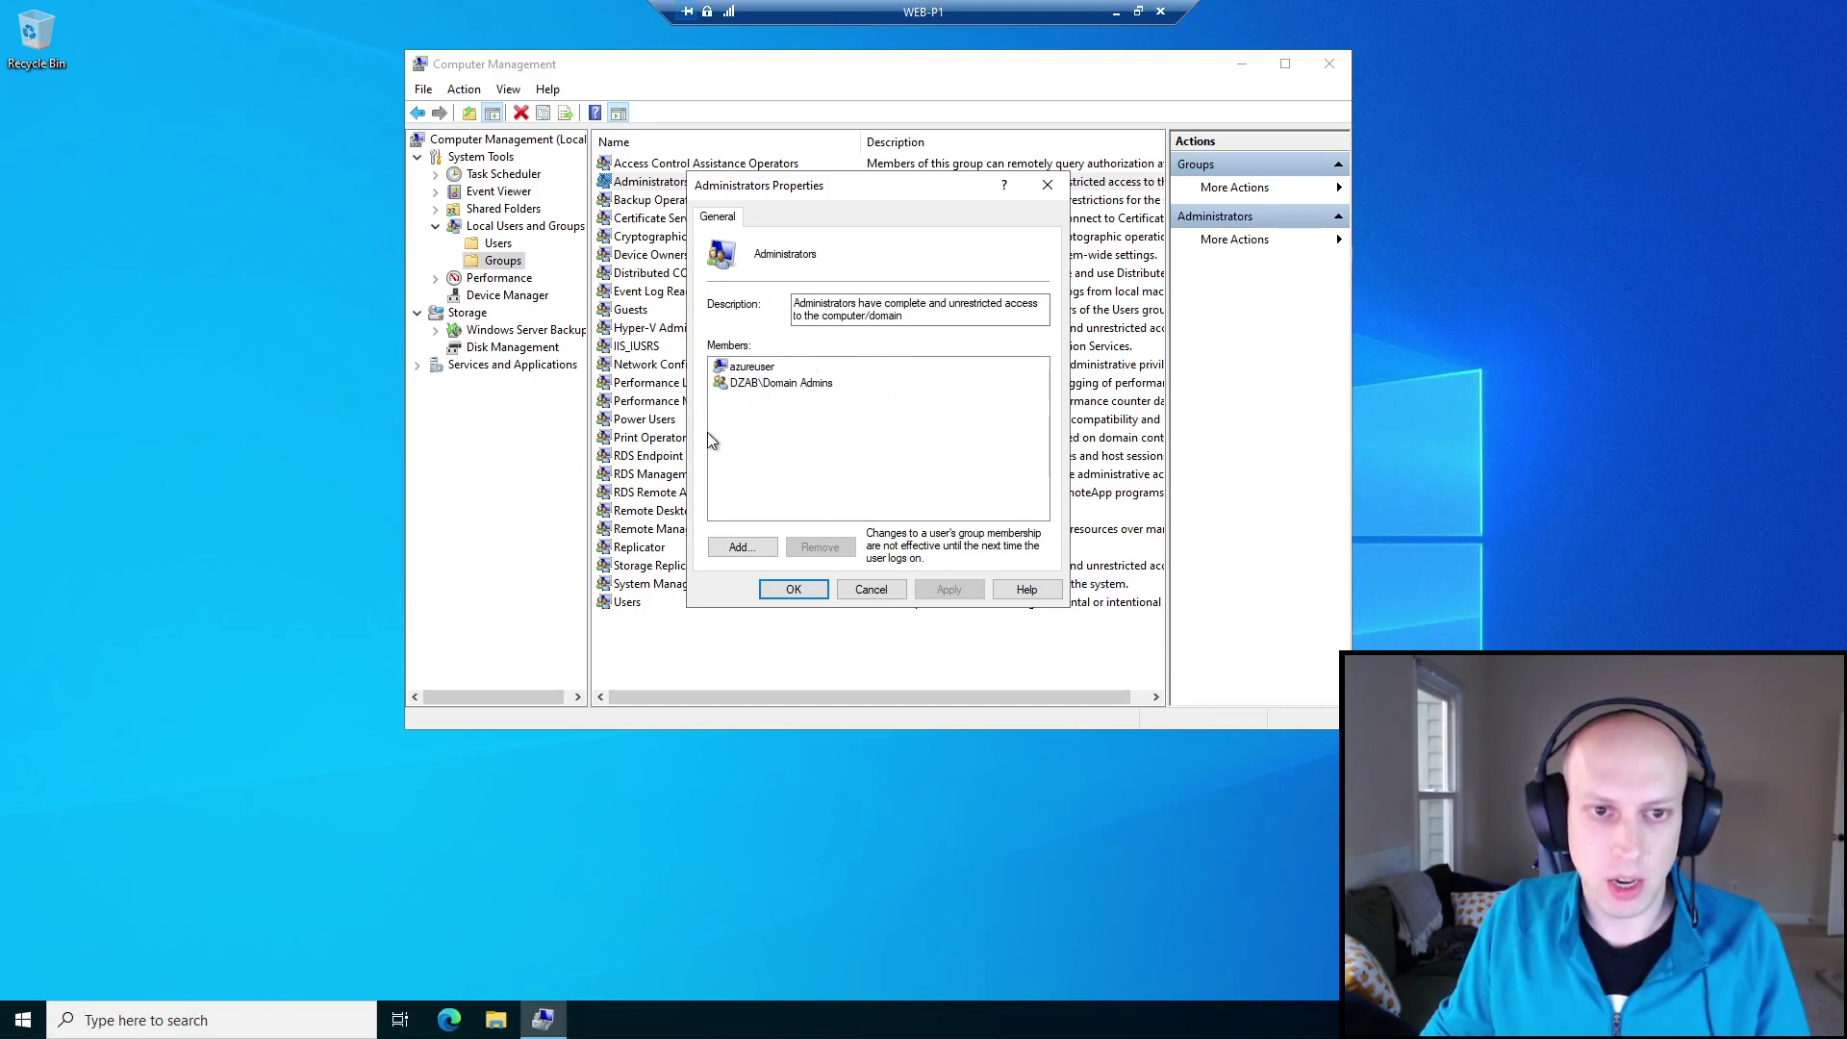
click(795, 590)
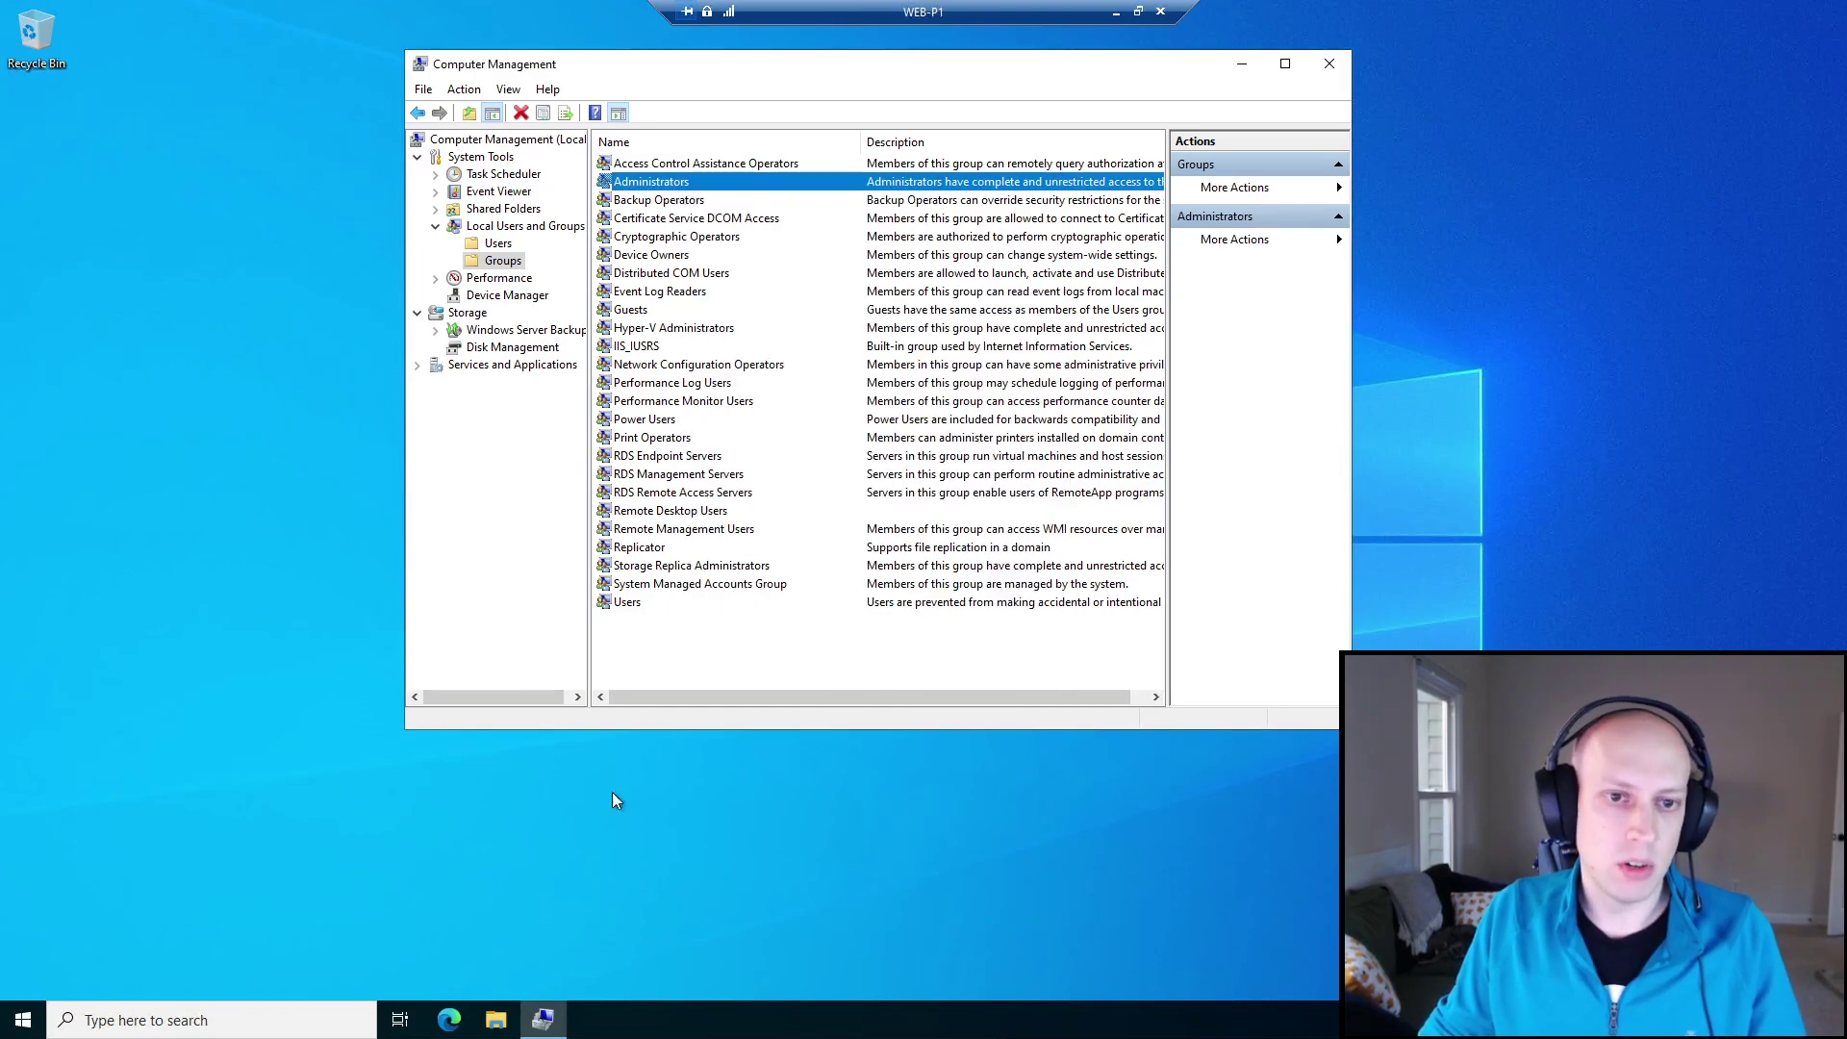
Launch Windows PowerShell (Admin) and submit the domain admin user name and password in UAC.
click(24, 1021)
right_click(25, 1025)
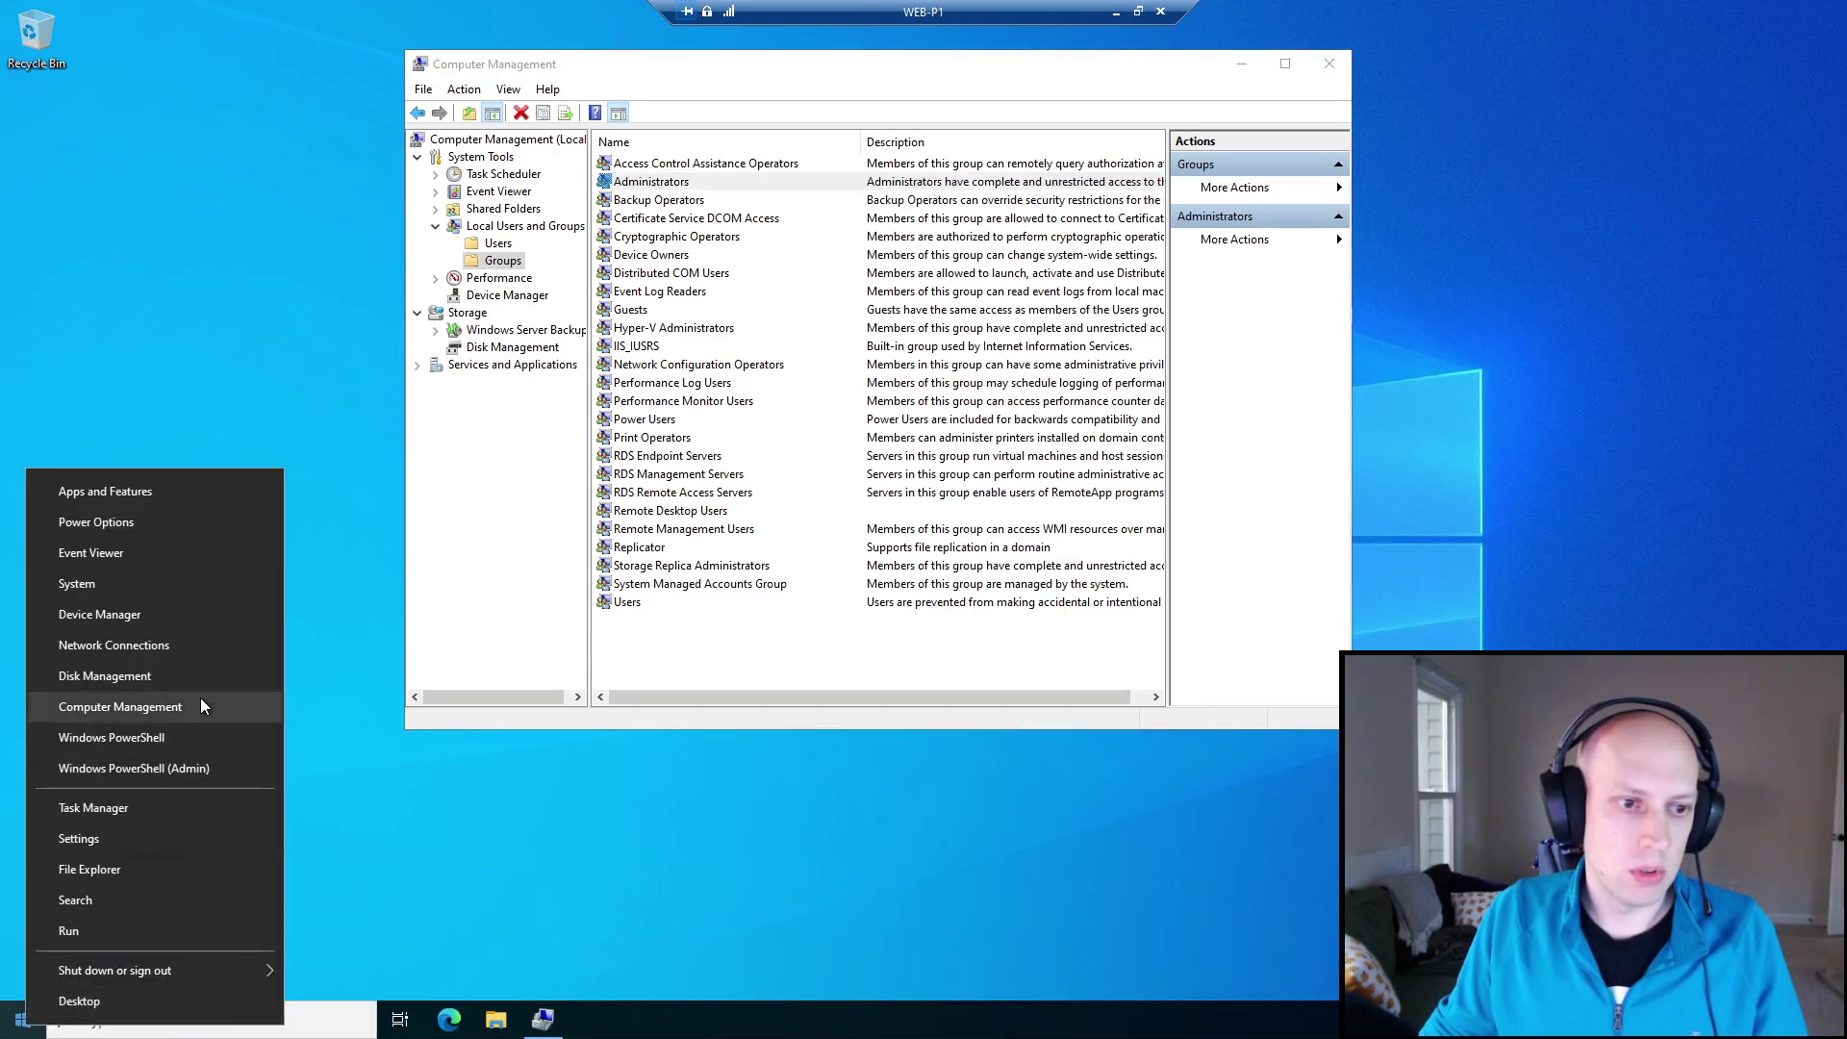
click(168, 767)
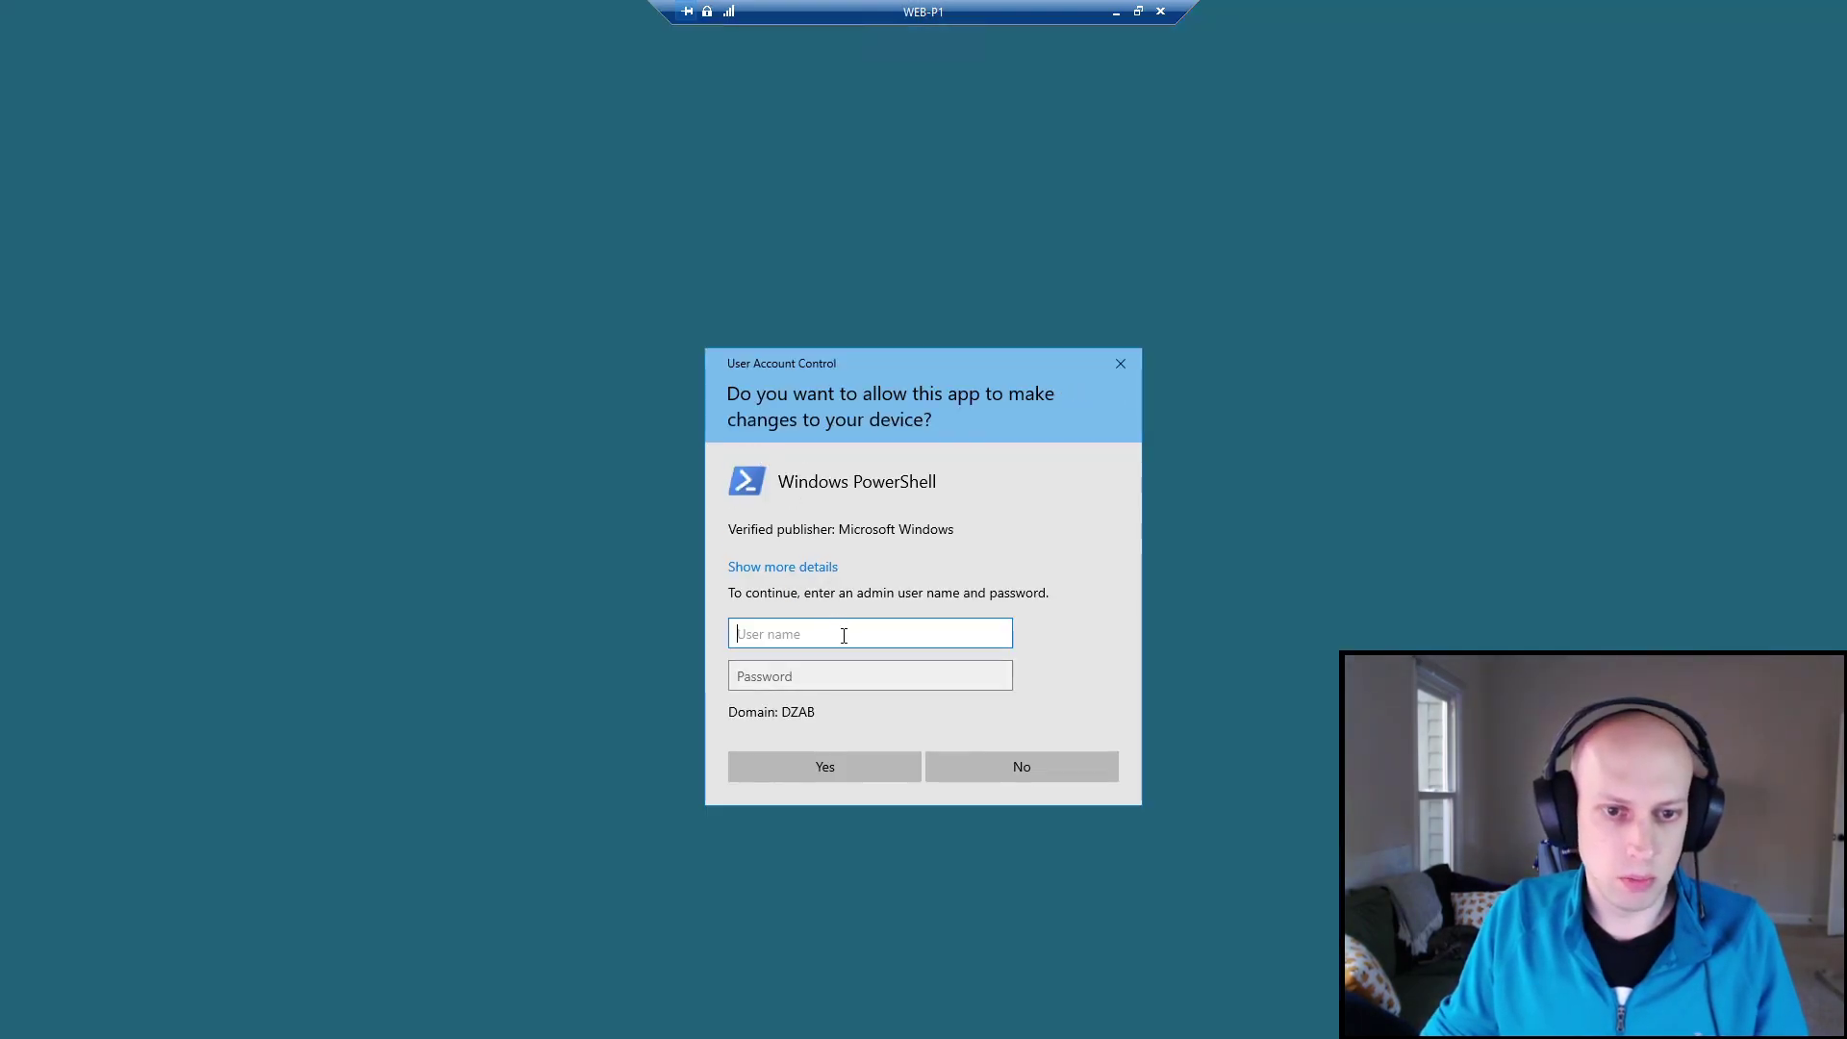
text(dza)
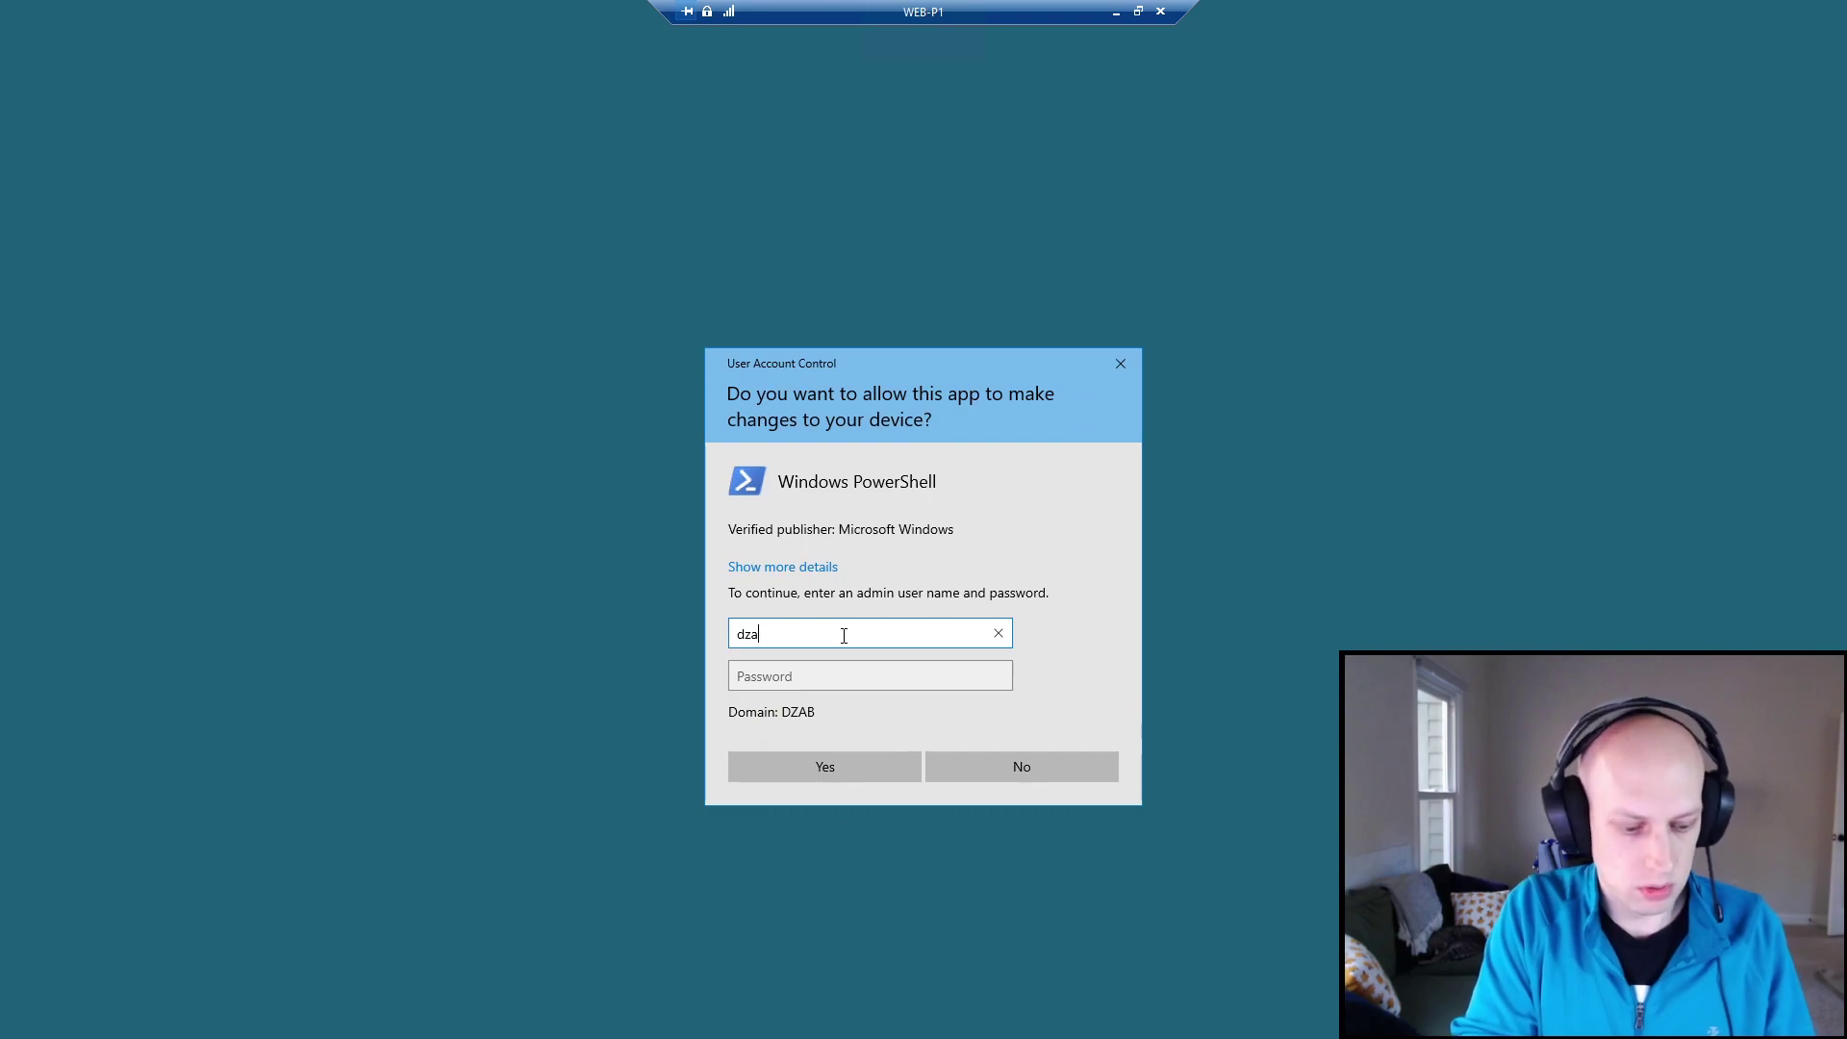
text(dmin)
key(Tab)
text(****)
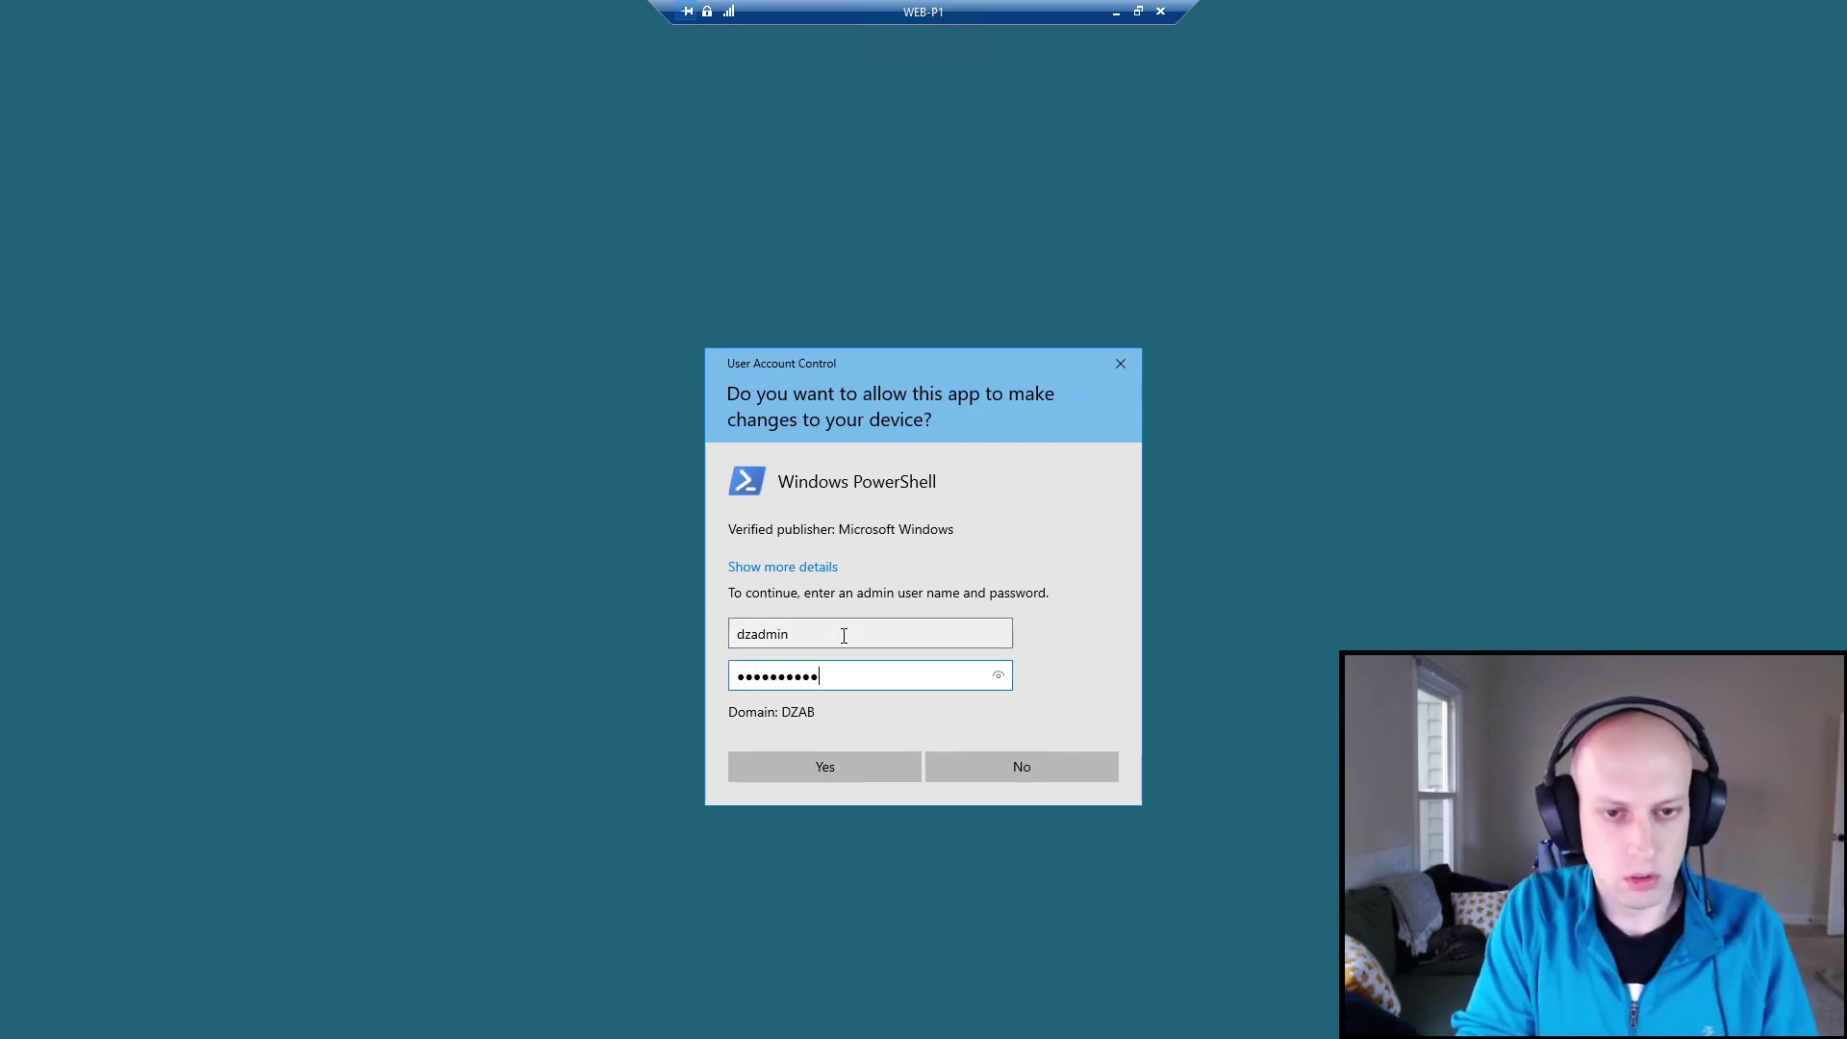
key(Return)
Retry the admin password several times, revealing it once to check the typing.
text(*****)
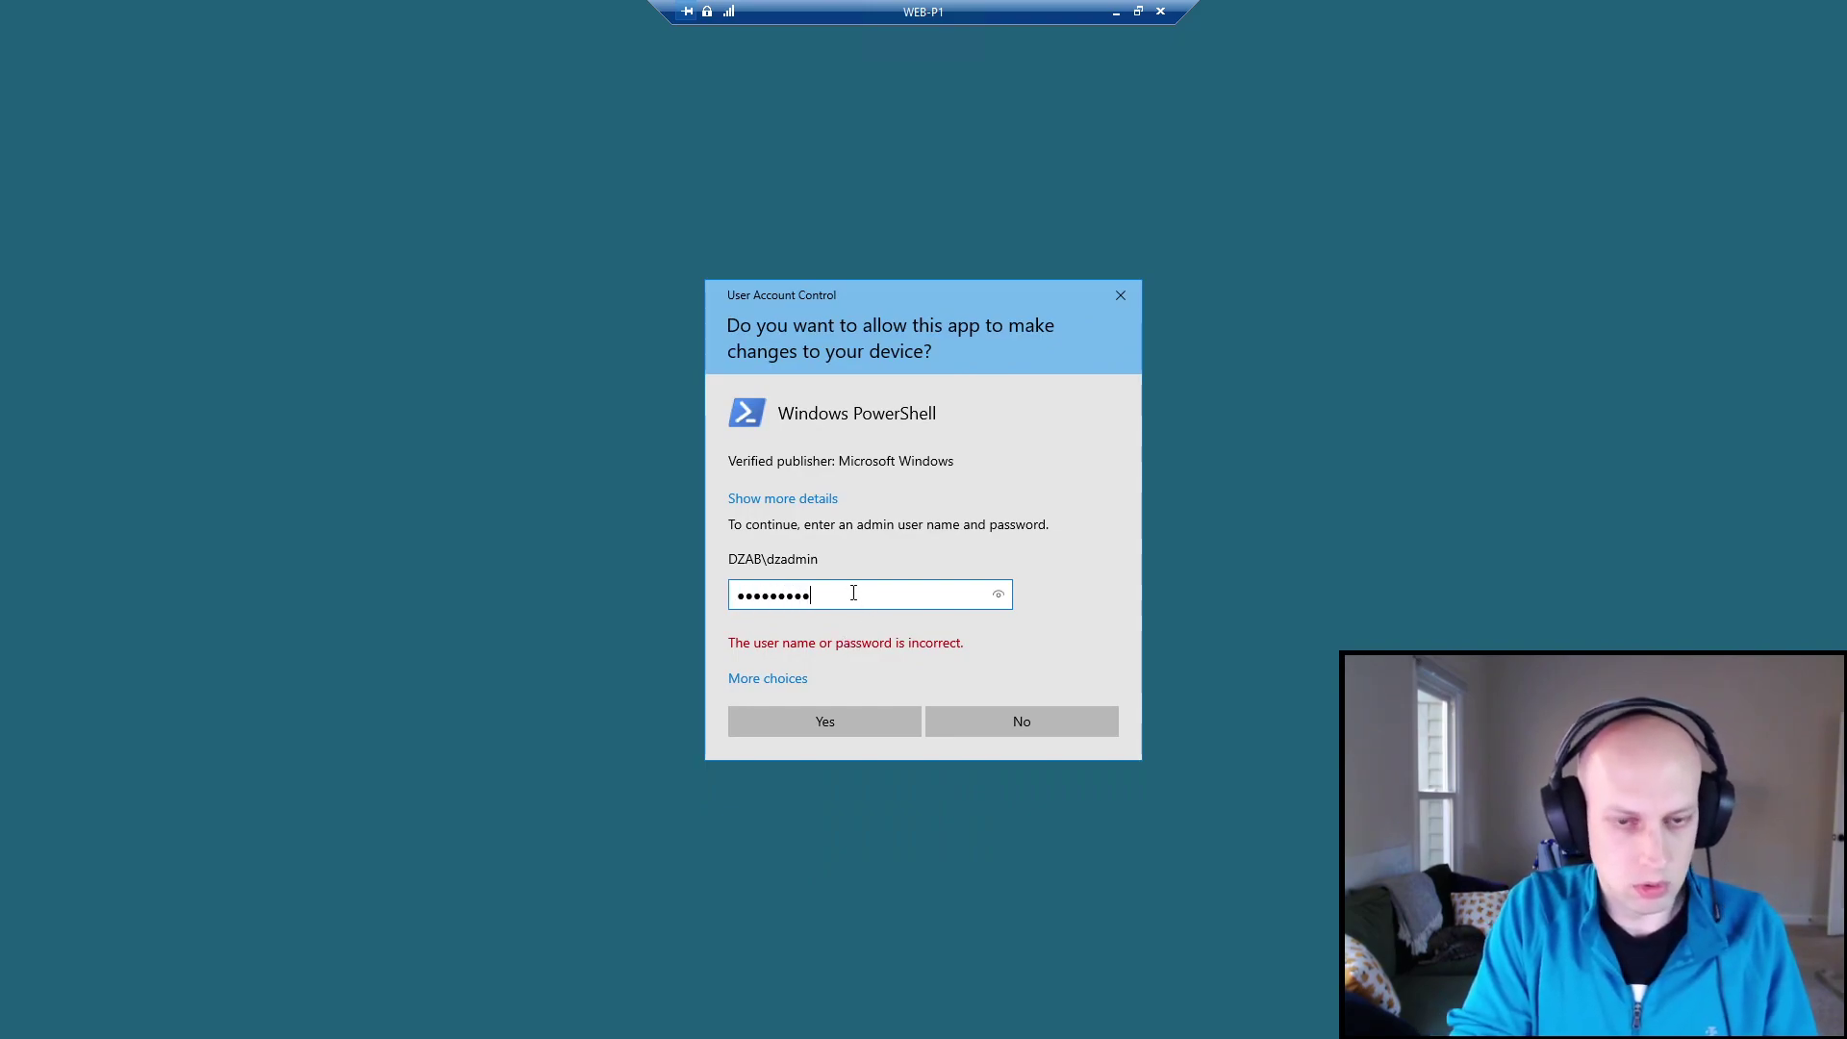
text(****)
key(Return)
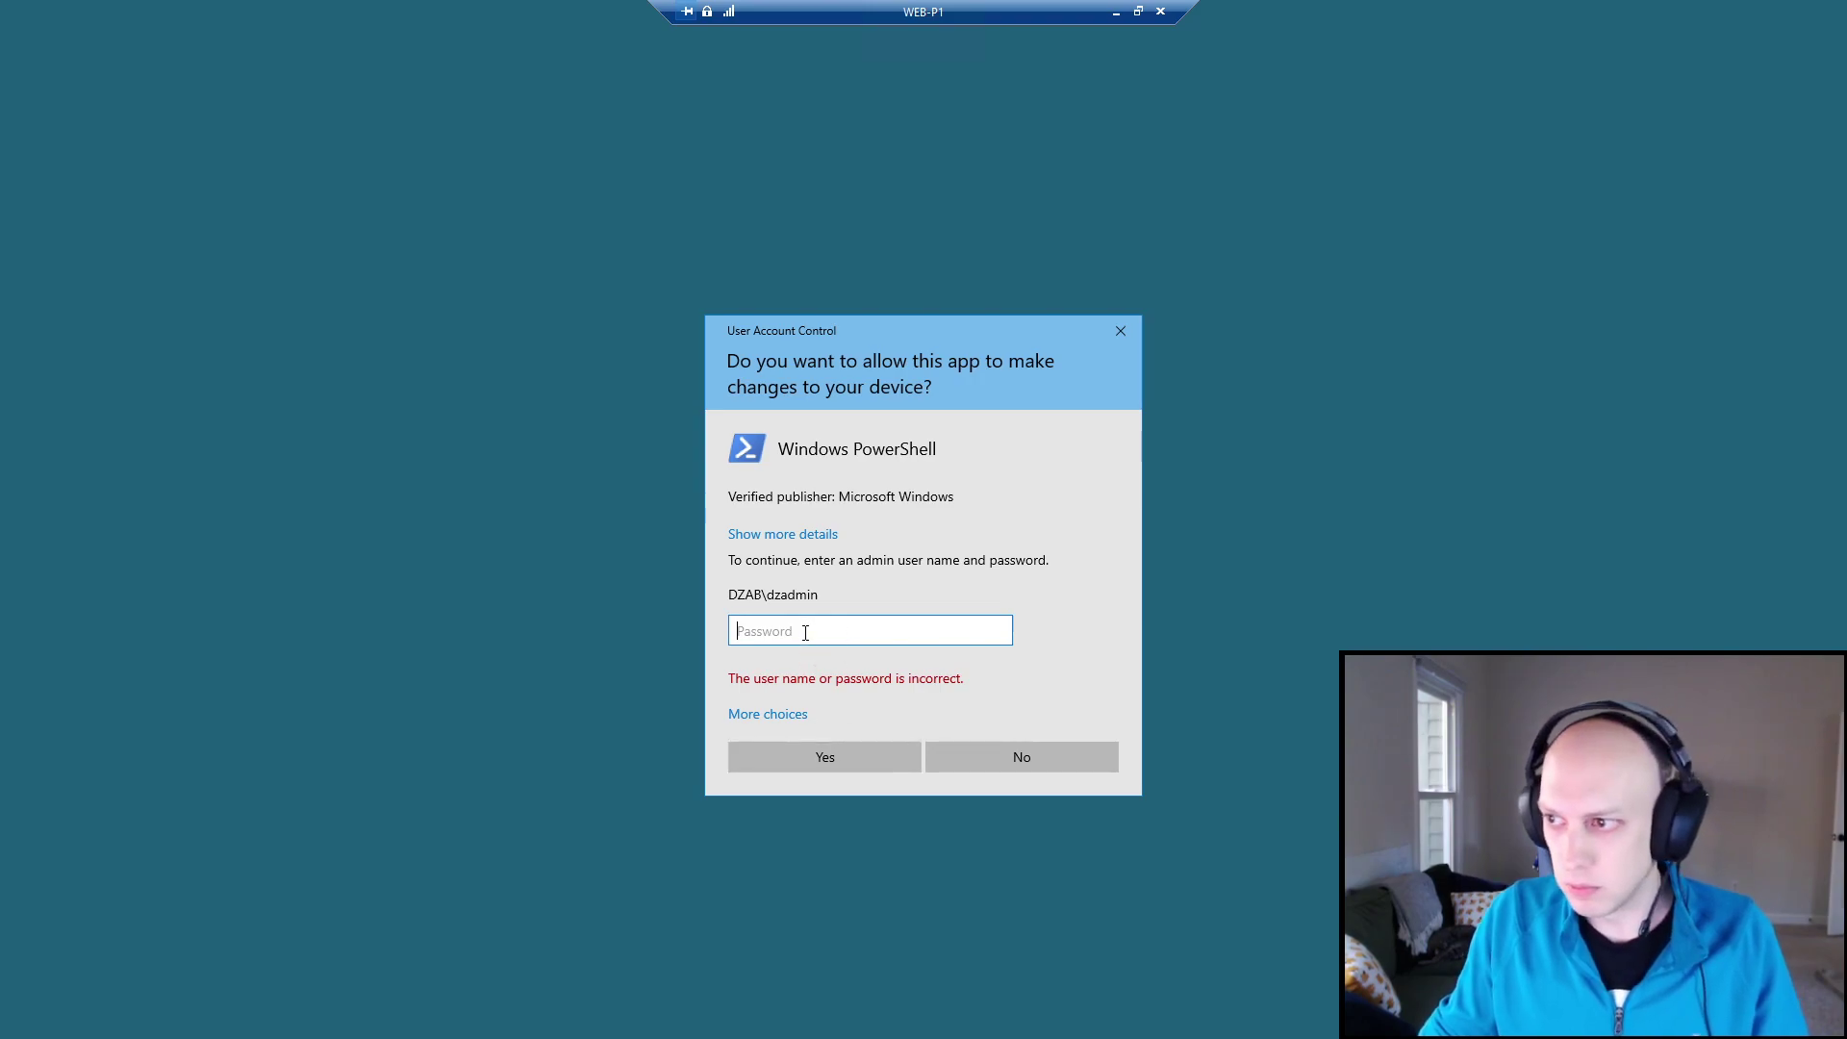
text(••••••••••)
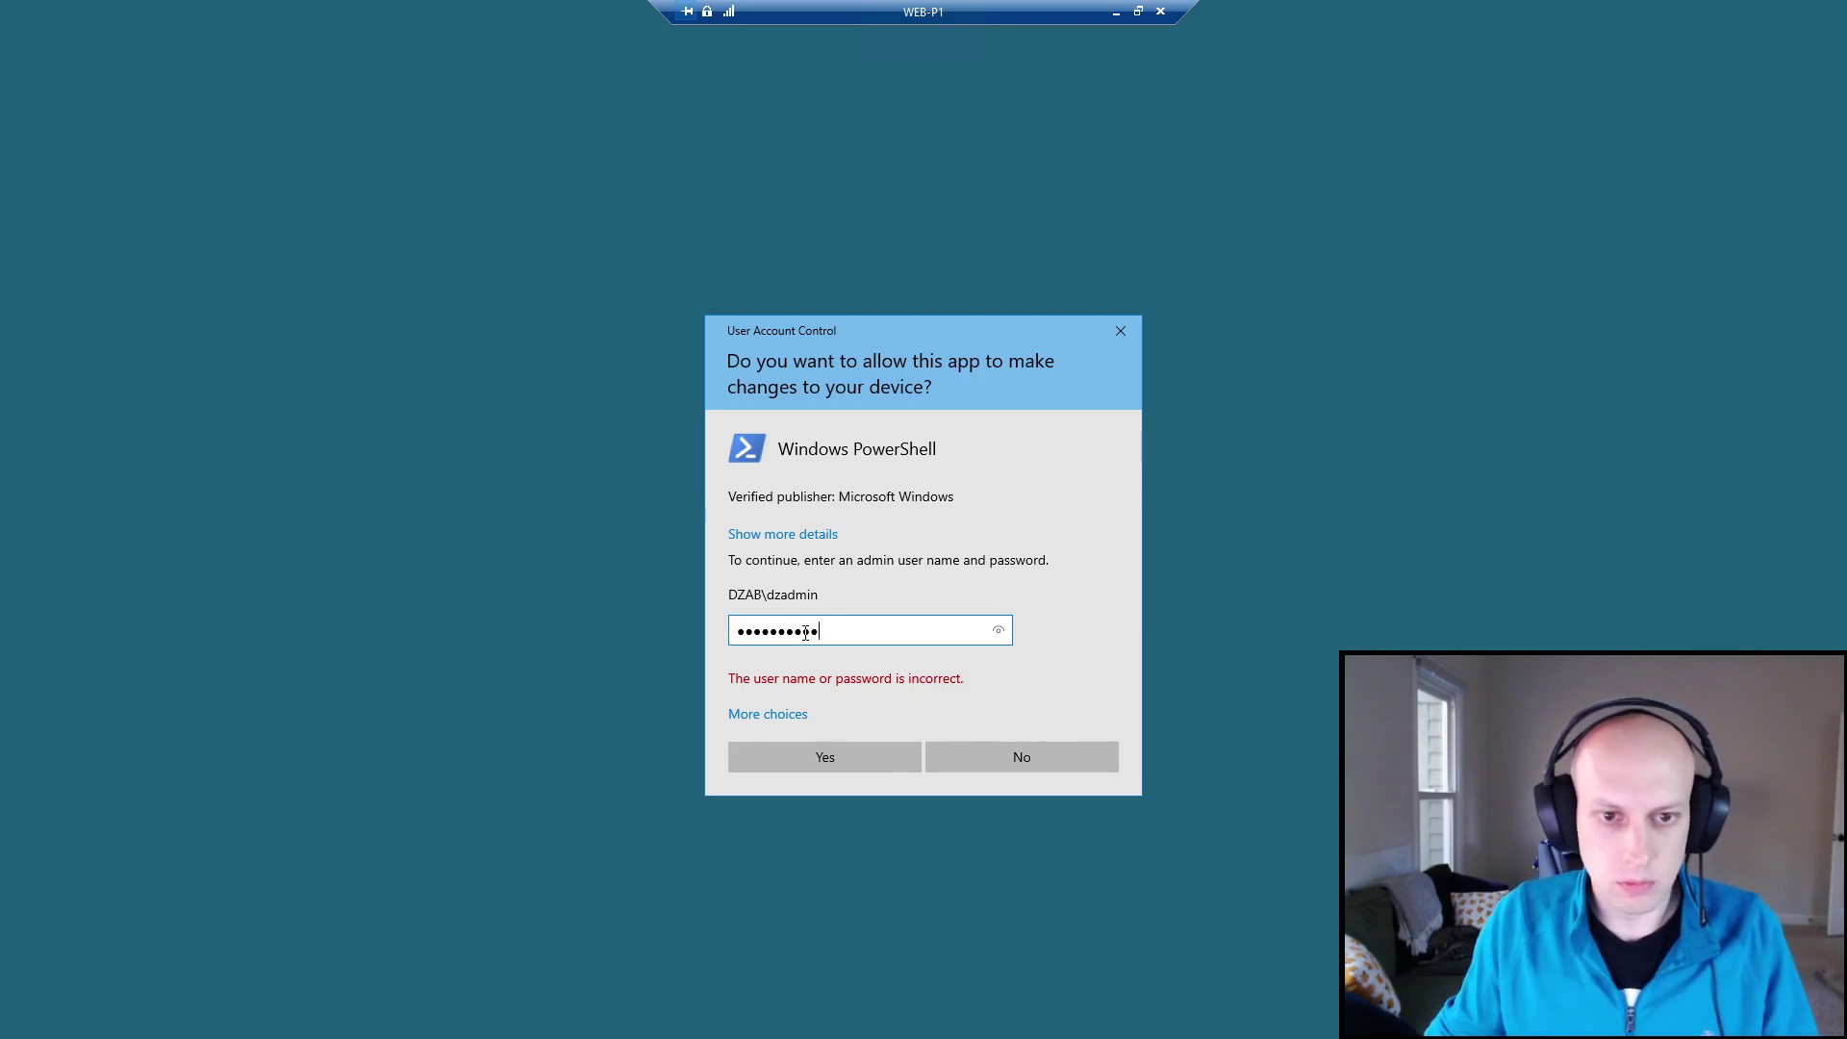
click(998, 633)
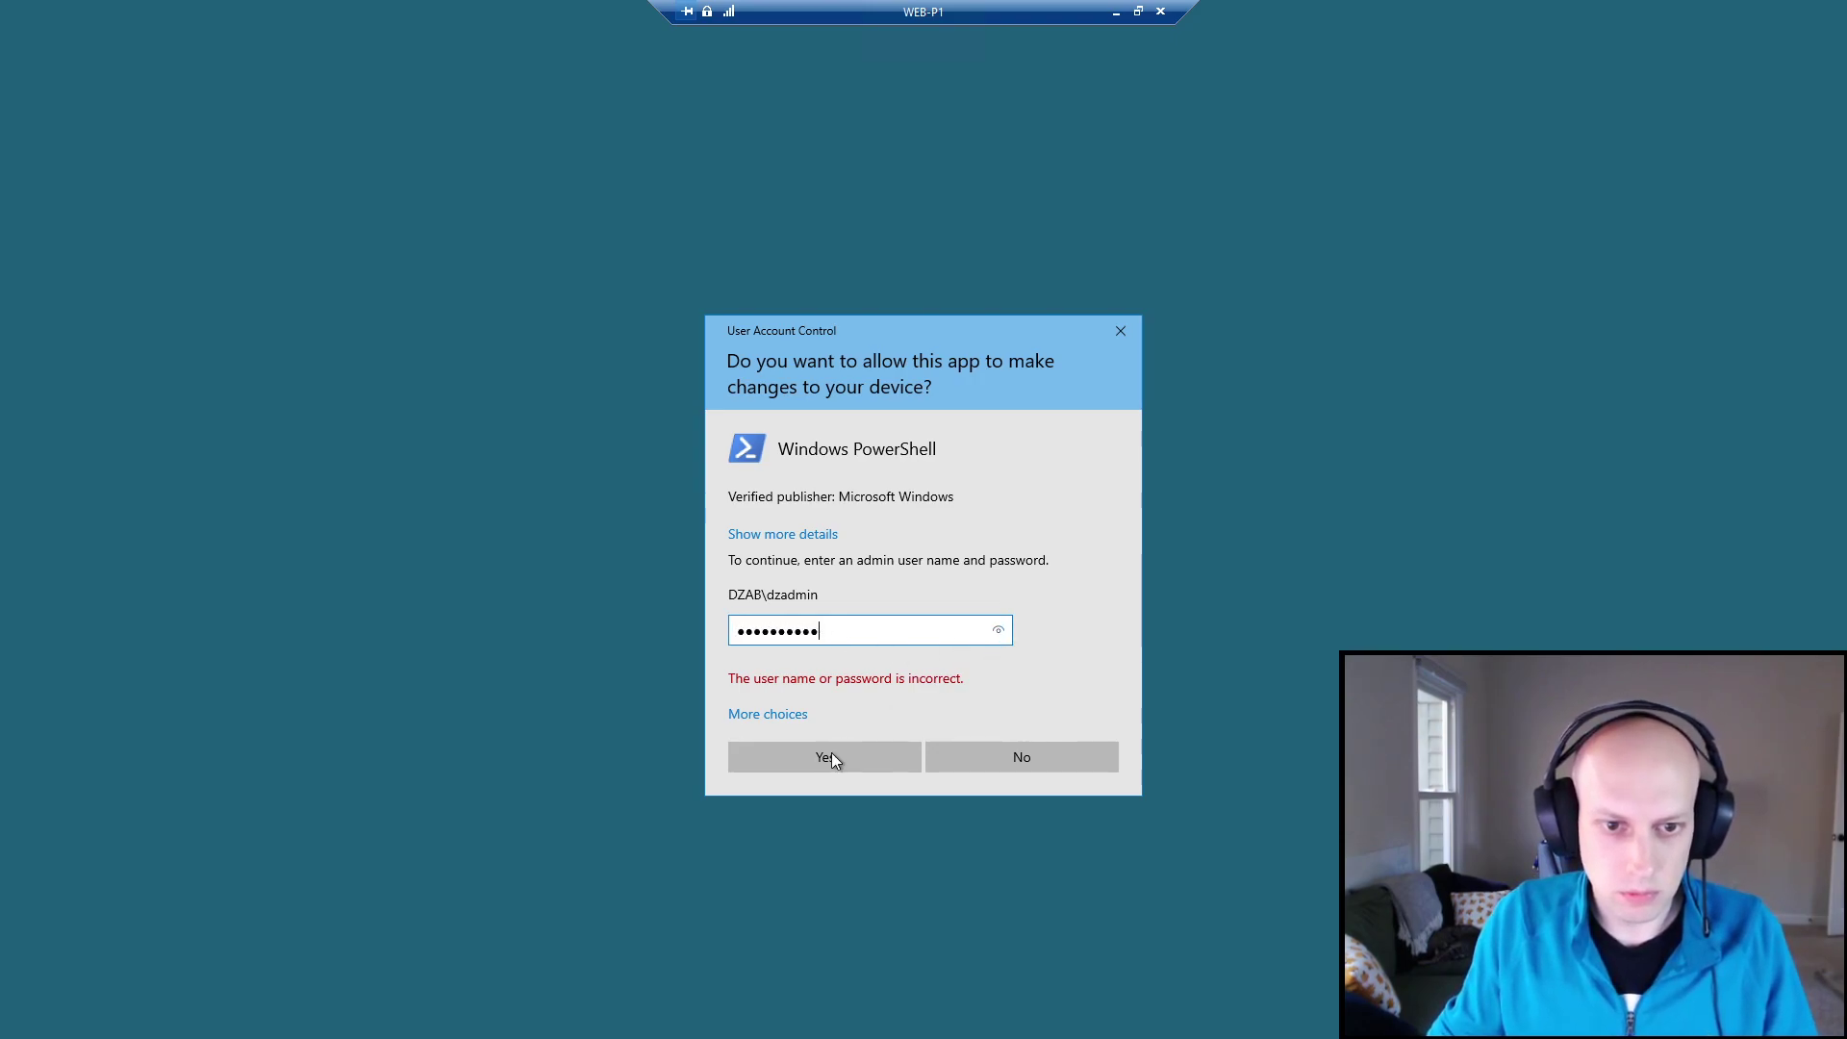
click(831, 754)
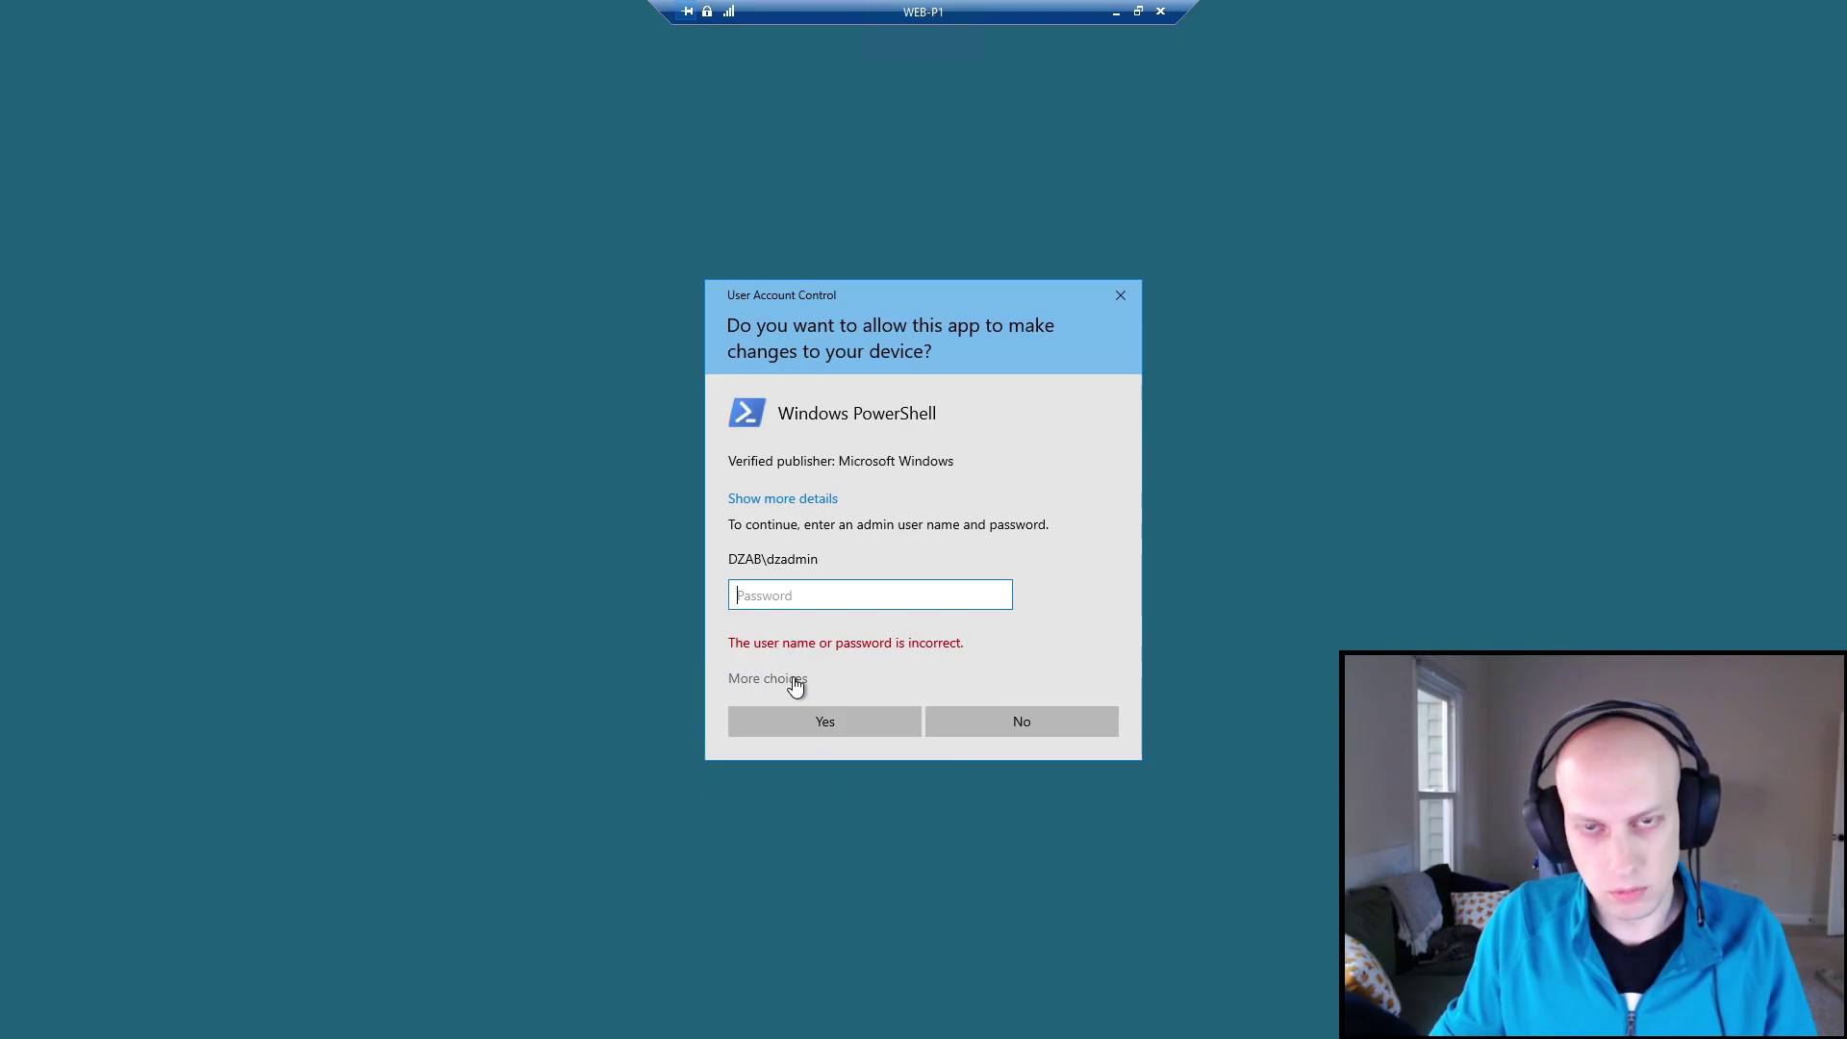
text(•••••••••)
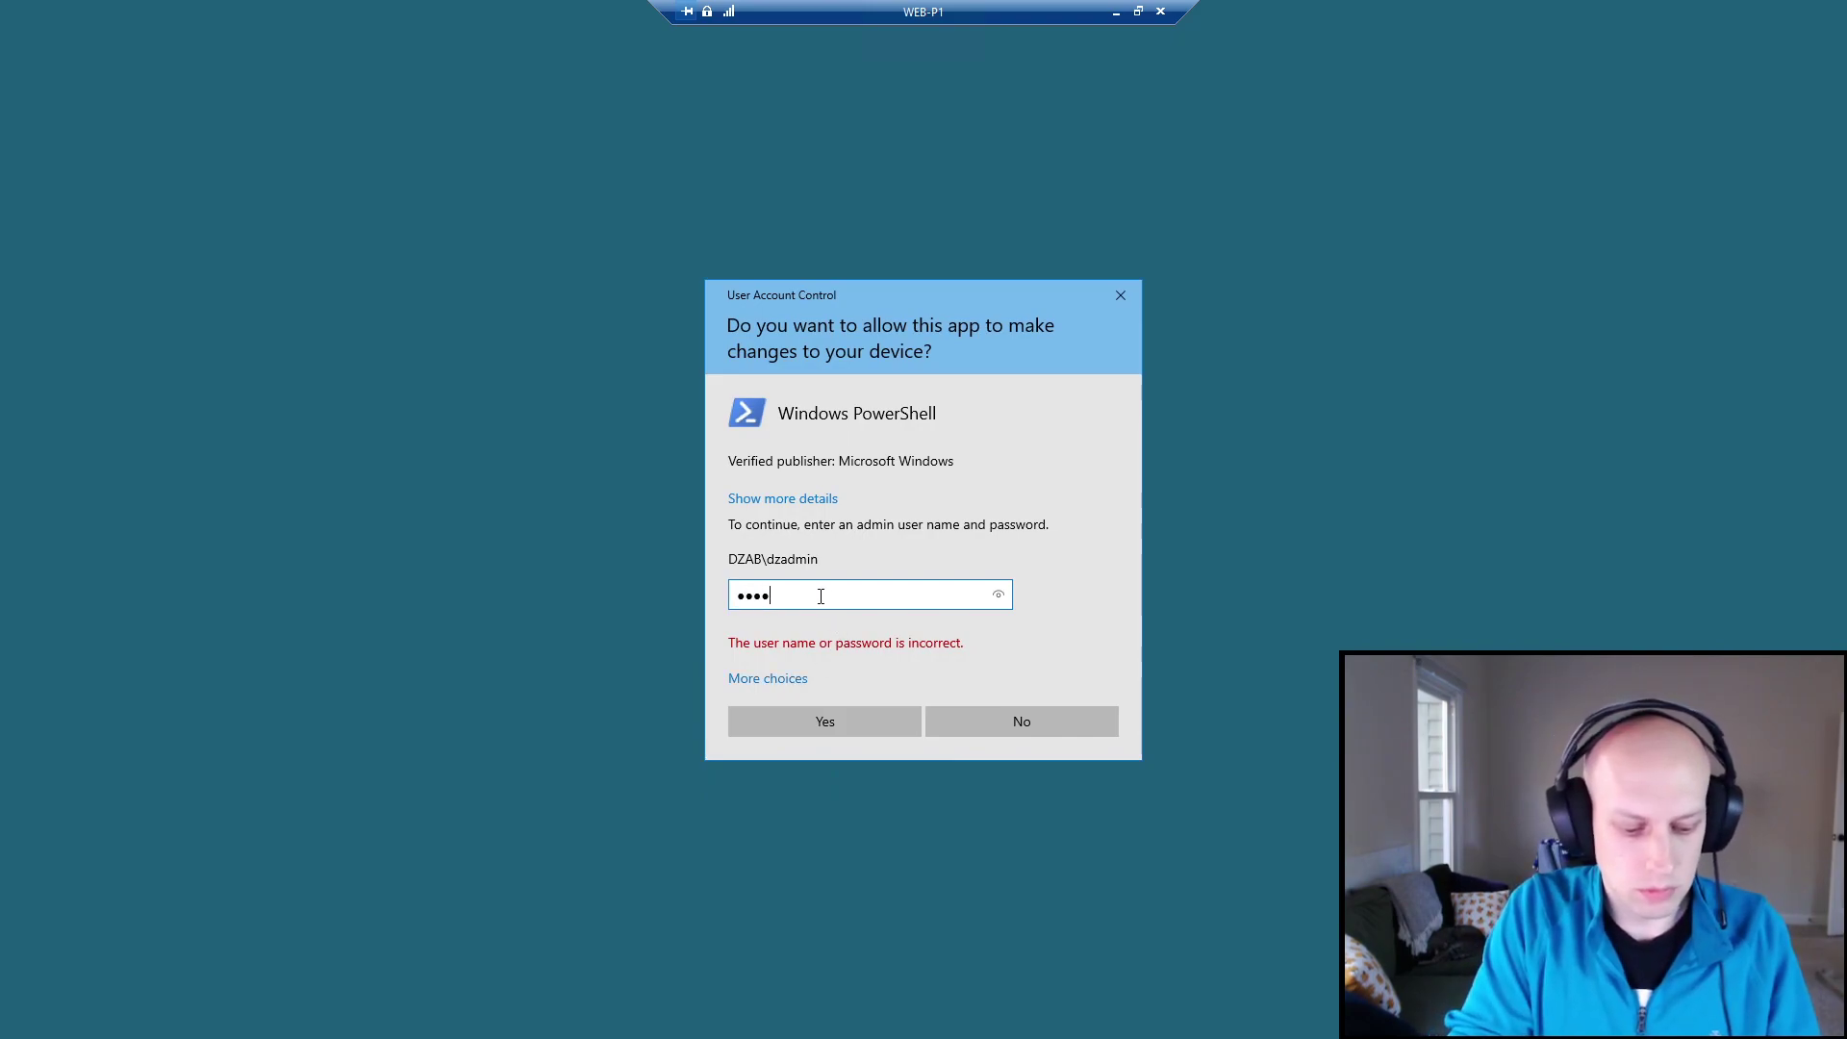
click(827, 723)
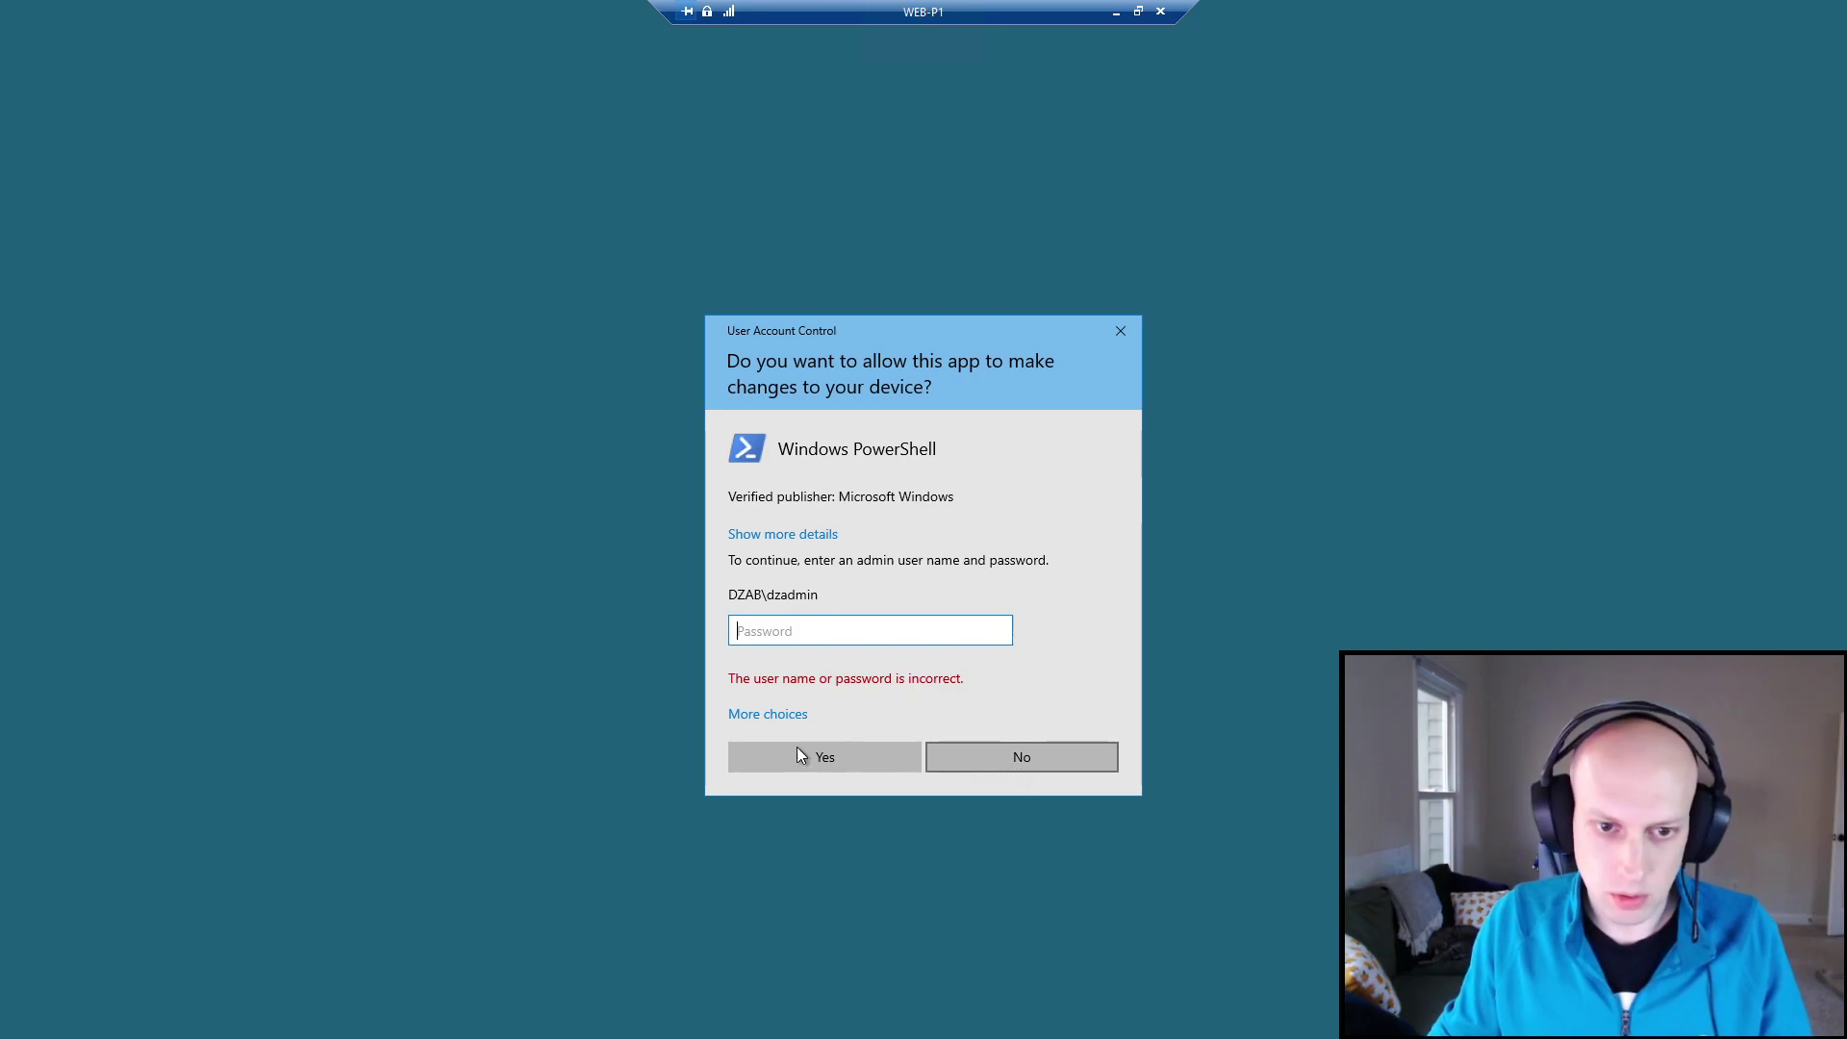
Switch to a different account, enter the '-ADM' admin user name and password; elevation is refused.
click(788, 715)
click(856, 820)
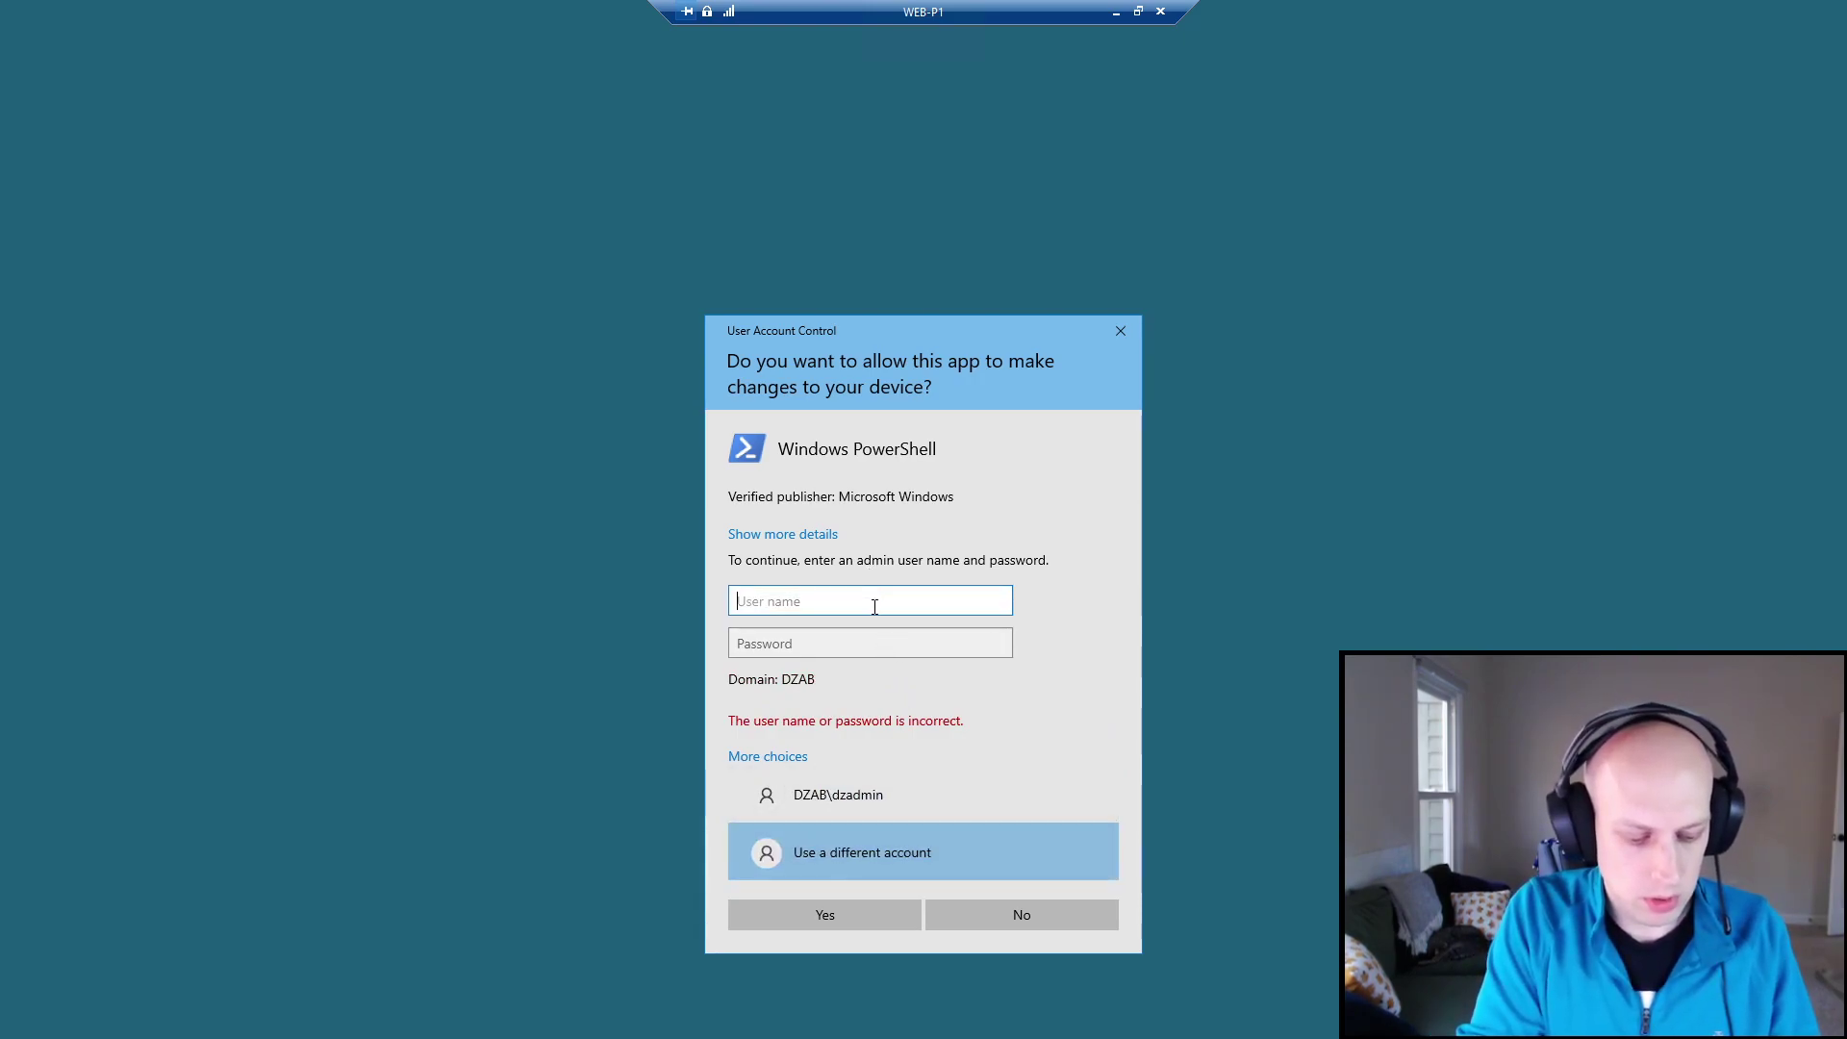
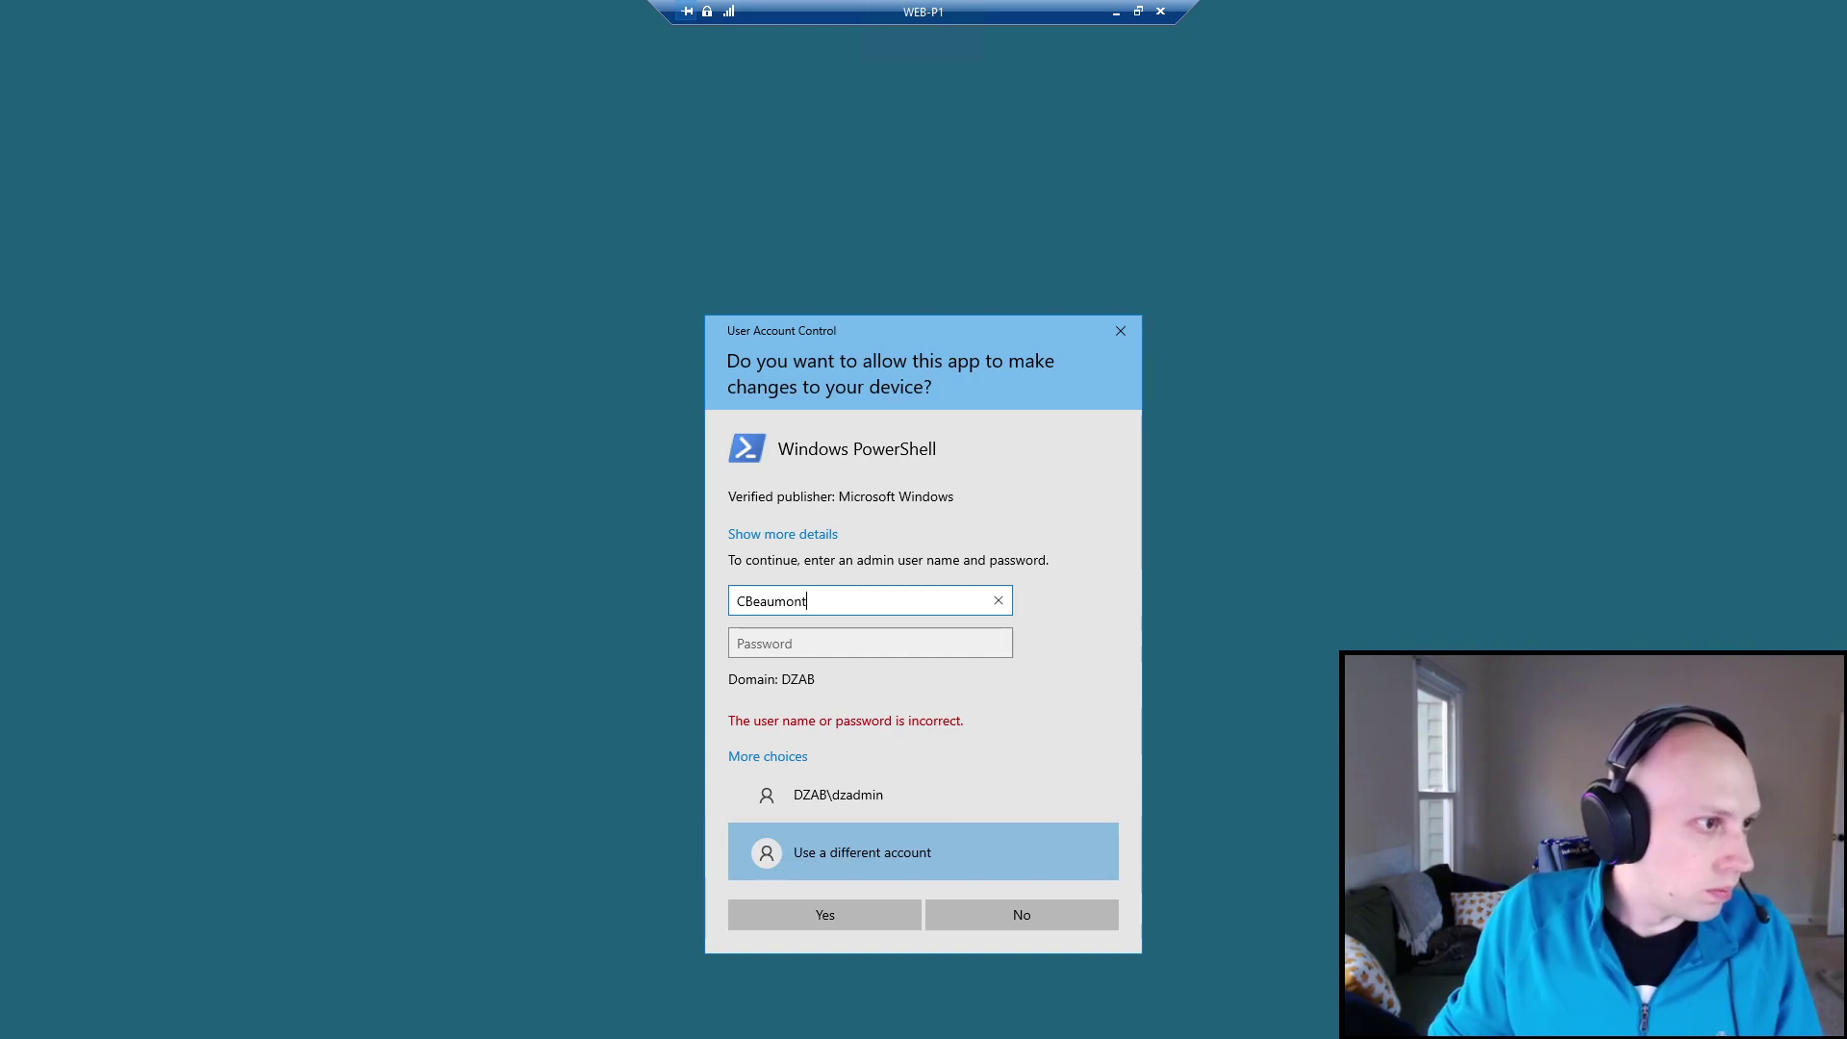
double_click(846, 600)
click(845, 638)
drag(813, 600, 652, 595)
click(834, 603)
text(-ADM)
key(Tab)
text(*********)
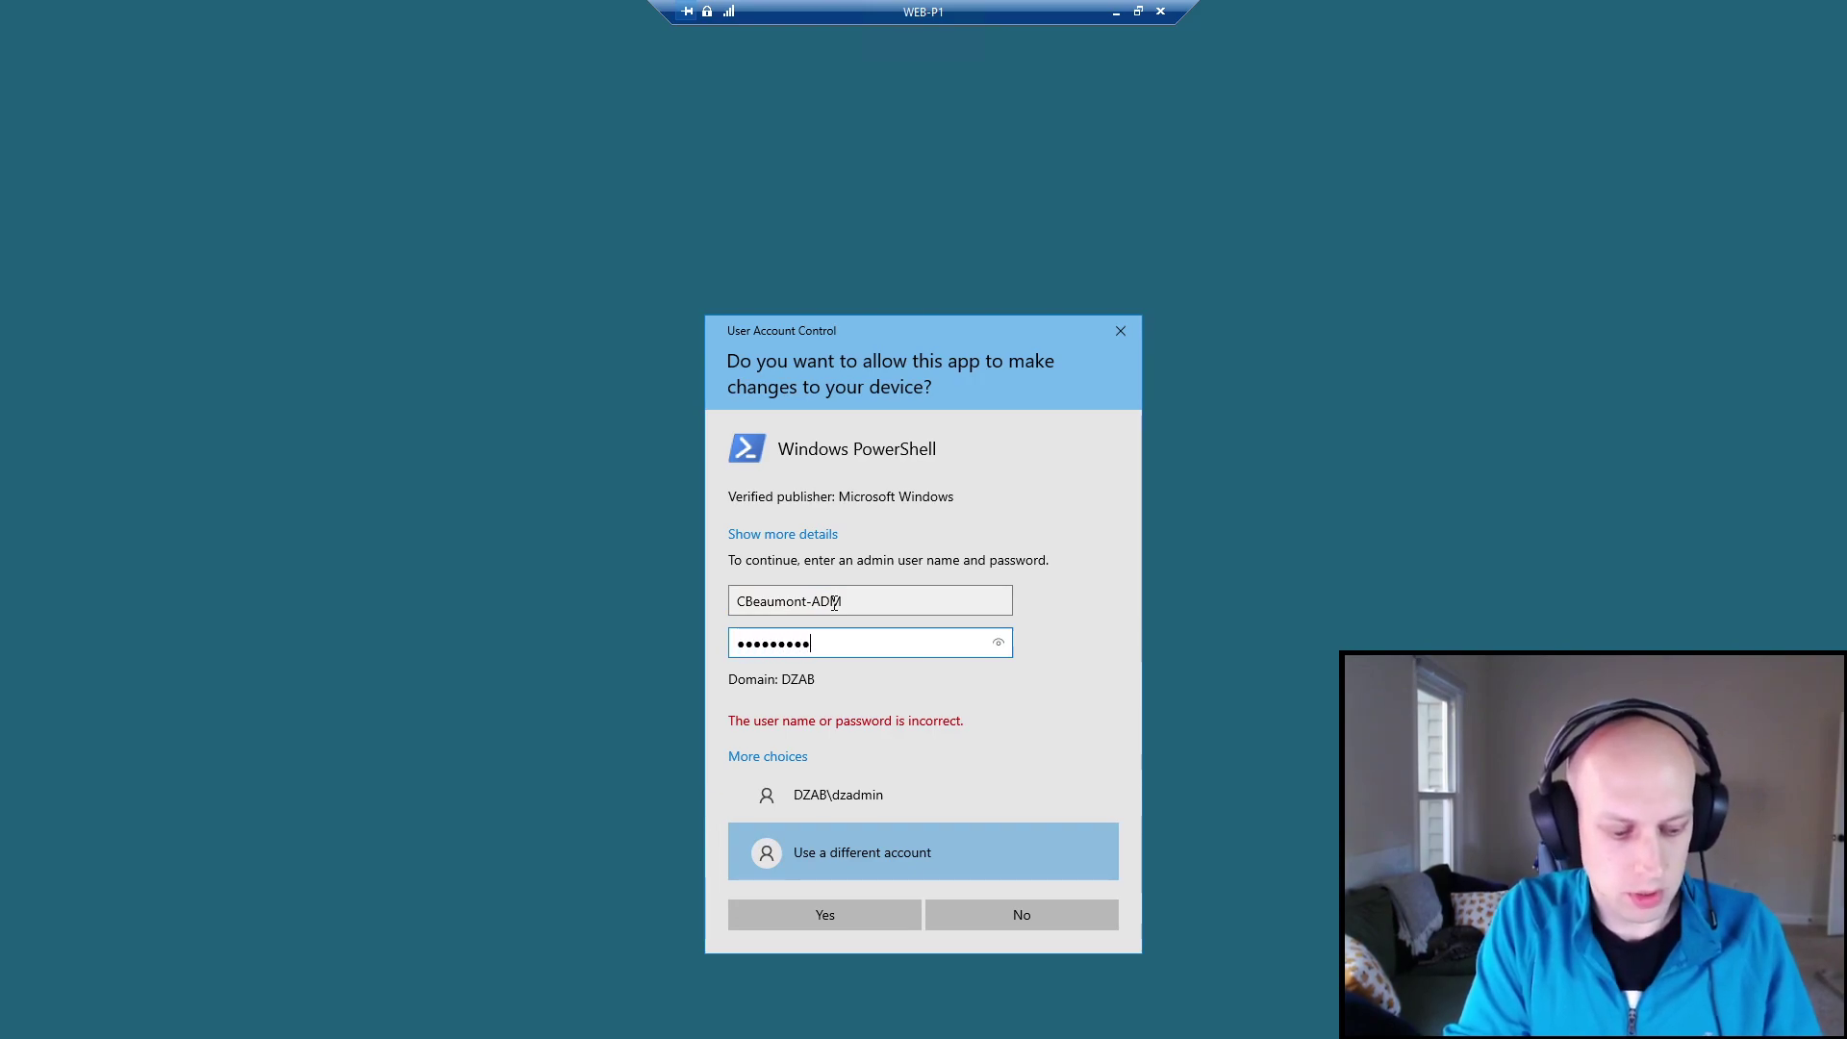
key(Return)
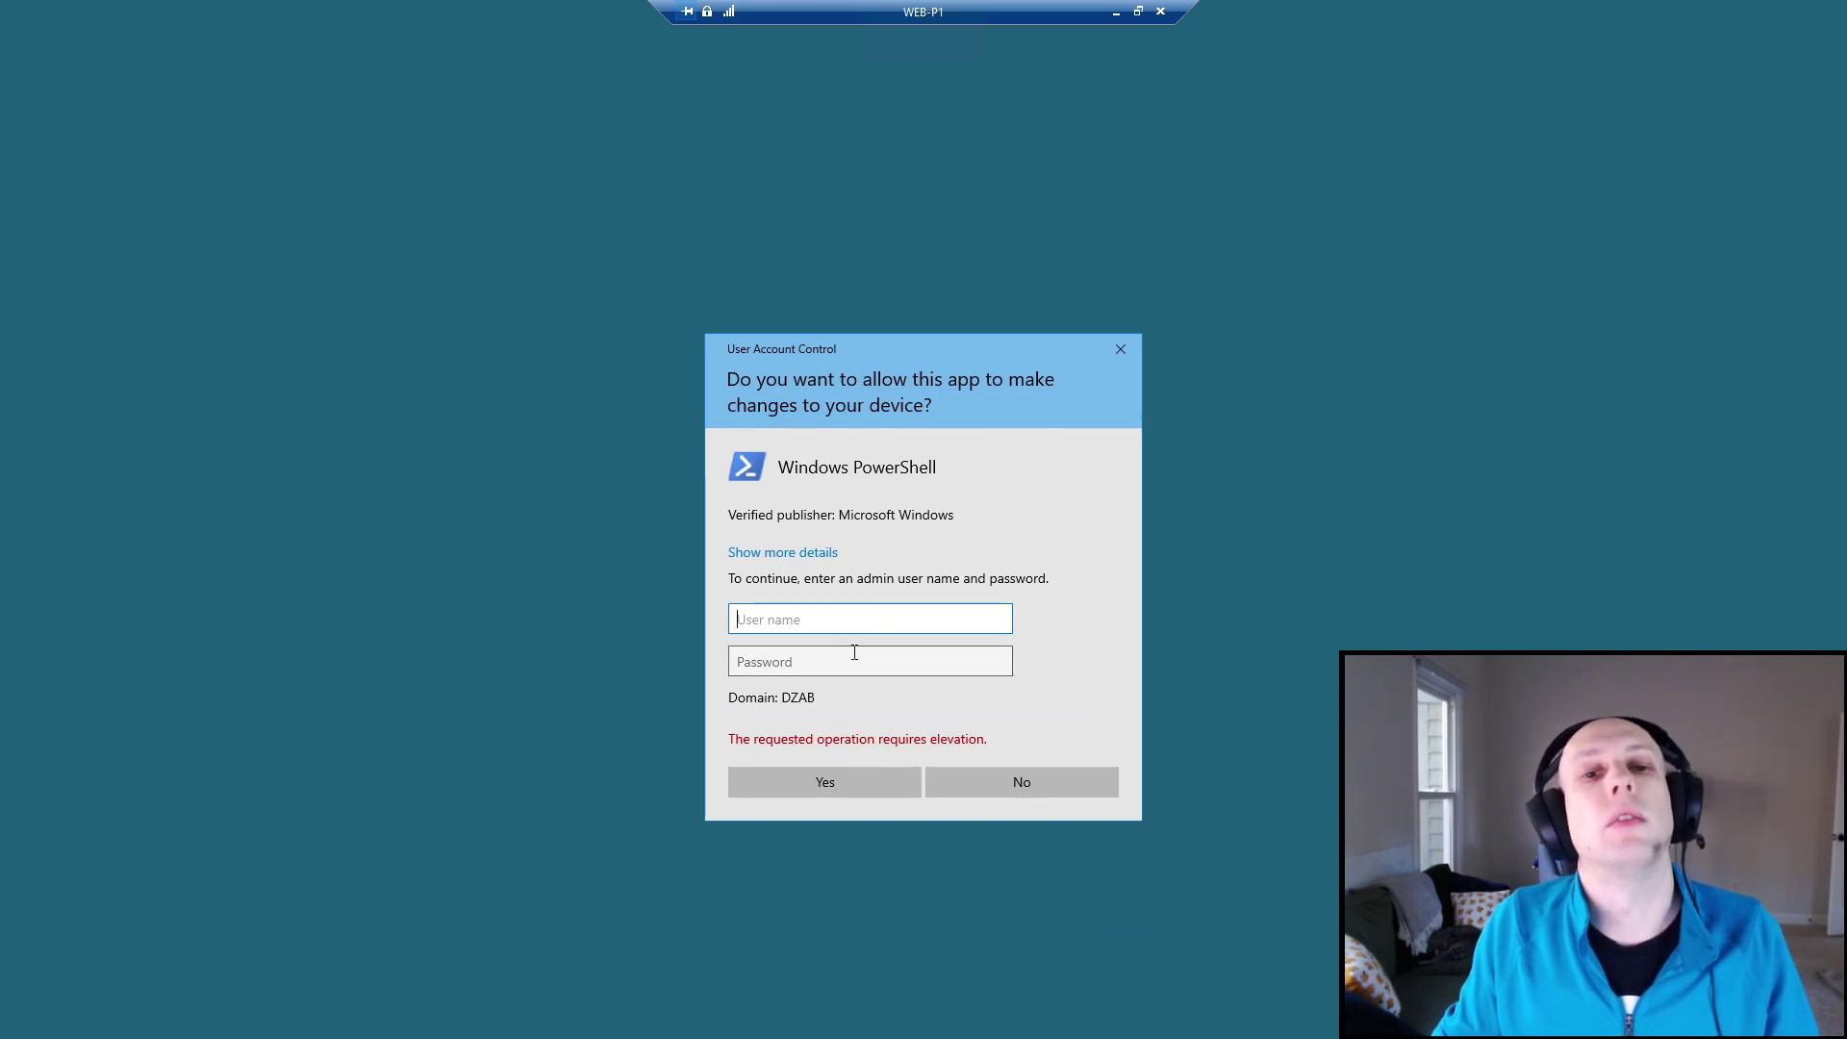
click(854, 653)
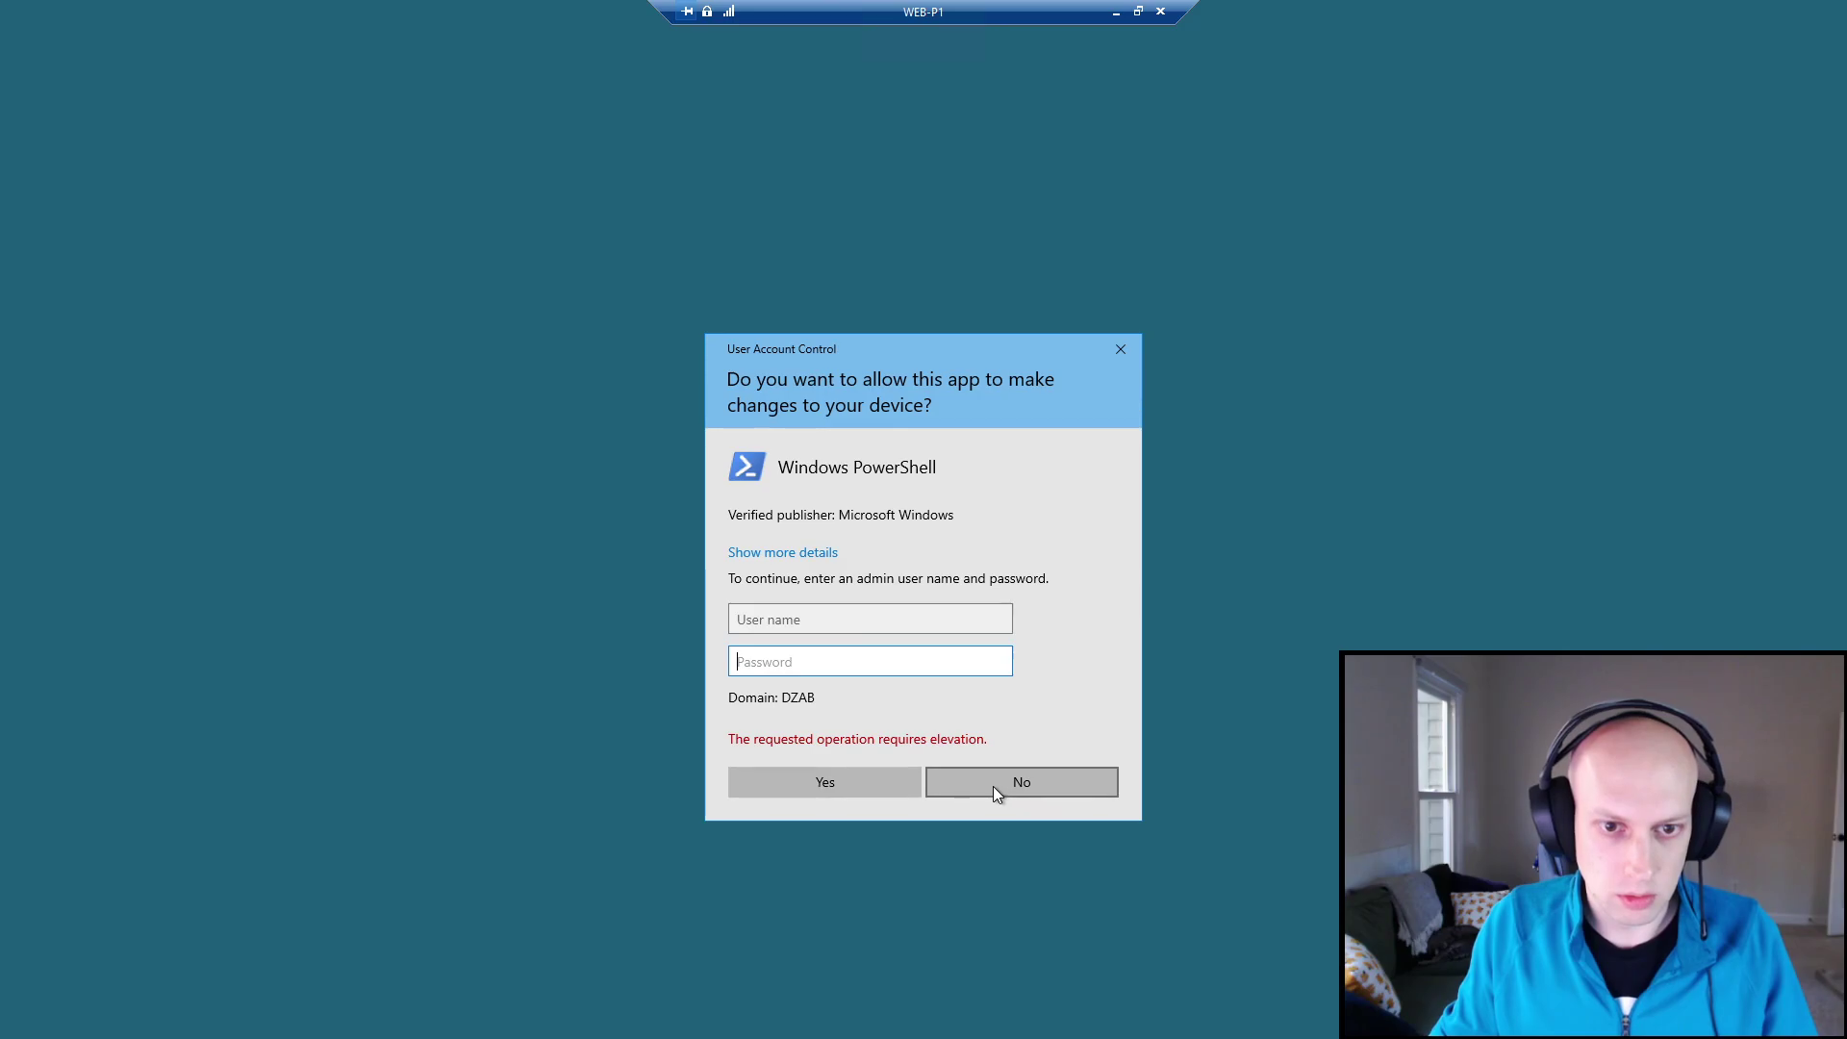
Cancel the UAC prompt and check the Domain Admins entry in WEB-P1's local Administrators group.
click(885, 620)
click(1018, 767)
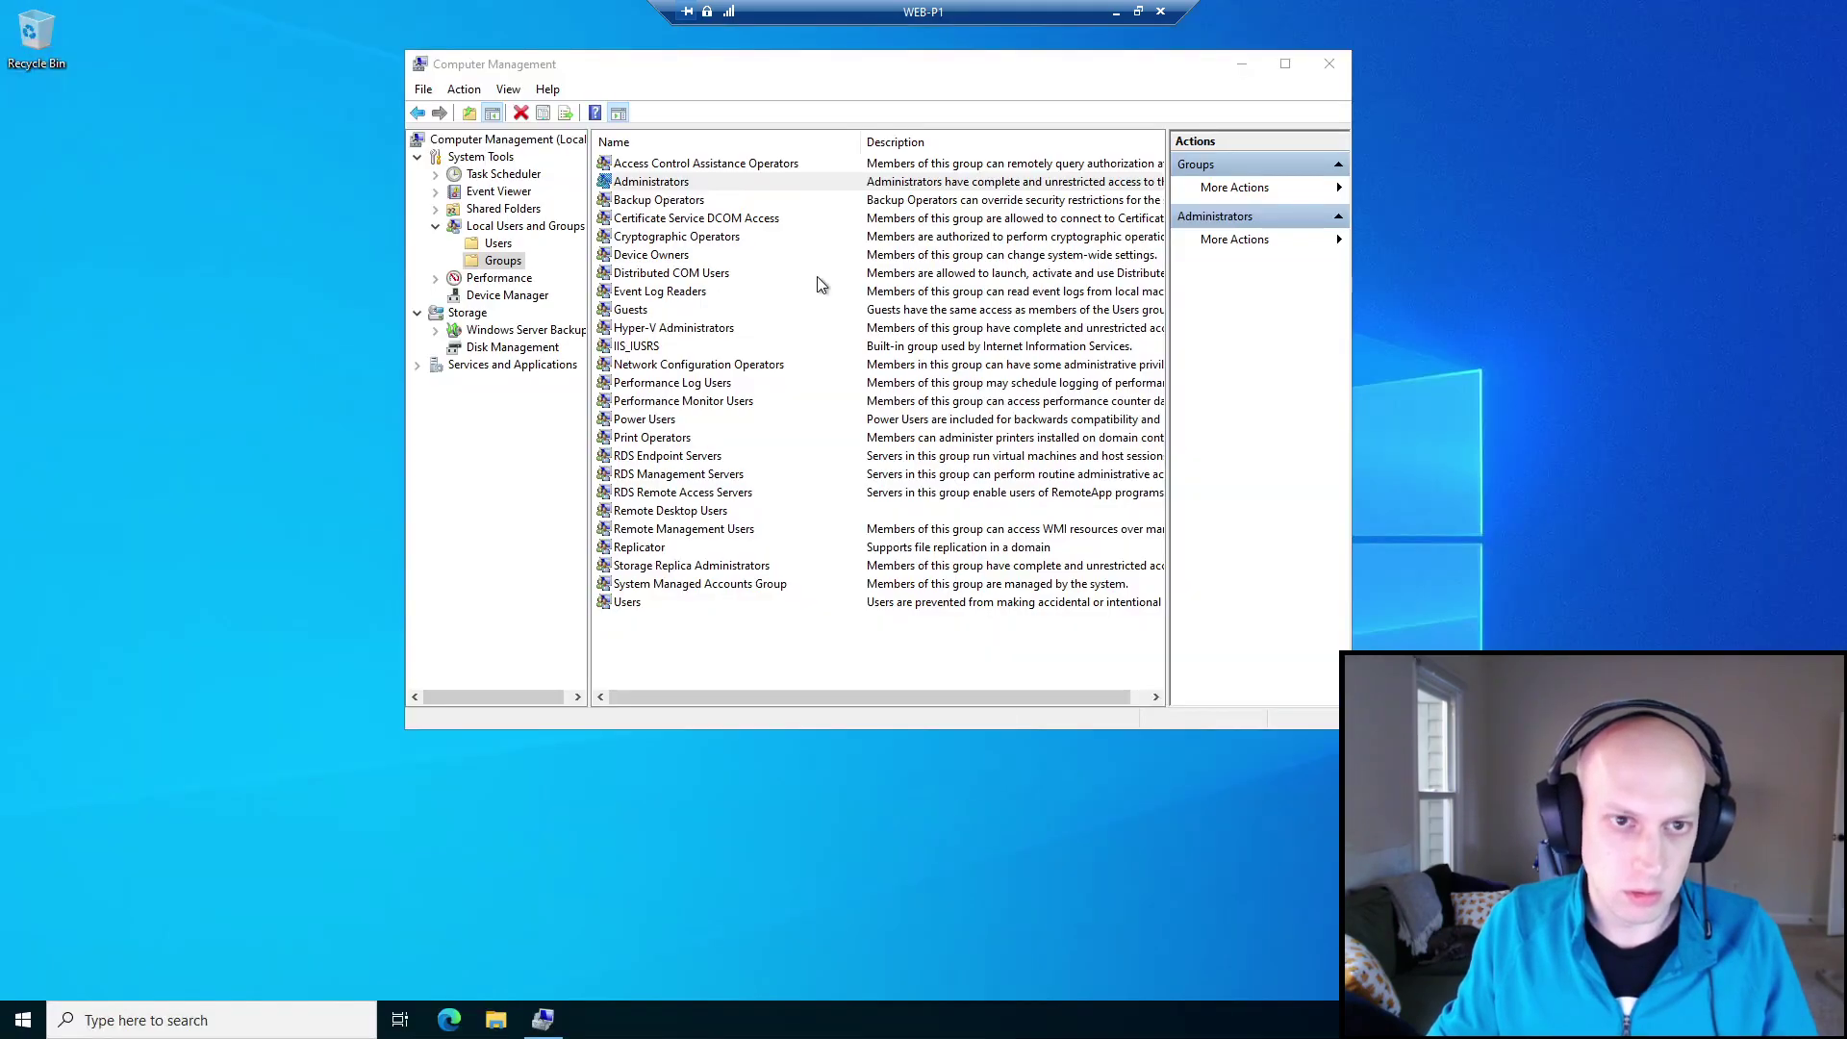
double_click(677, 184)
click(760, 384)
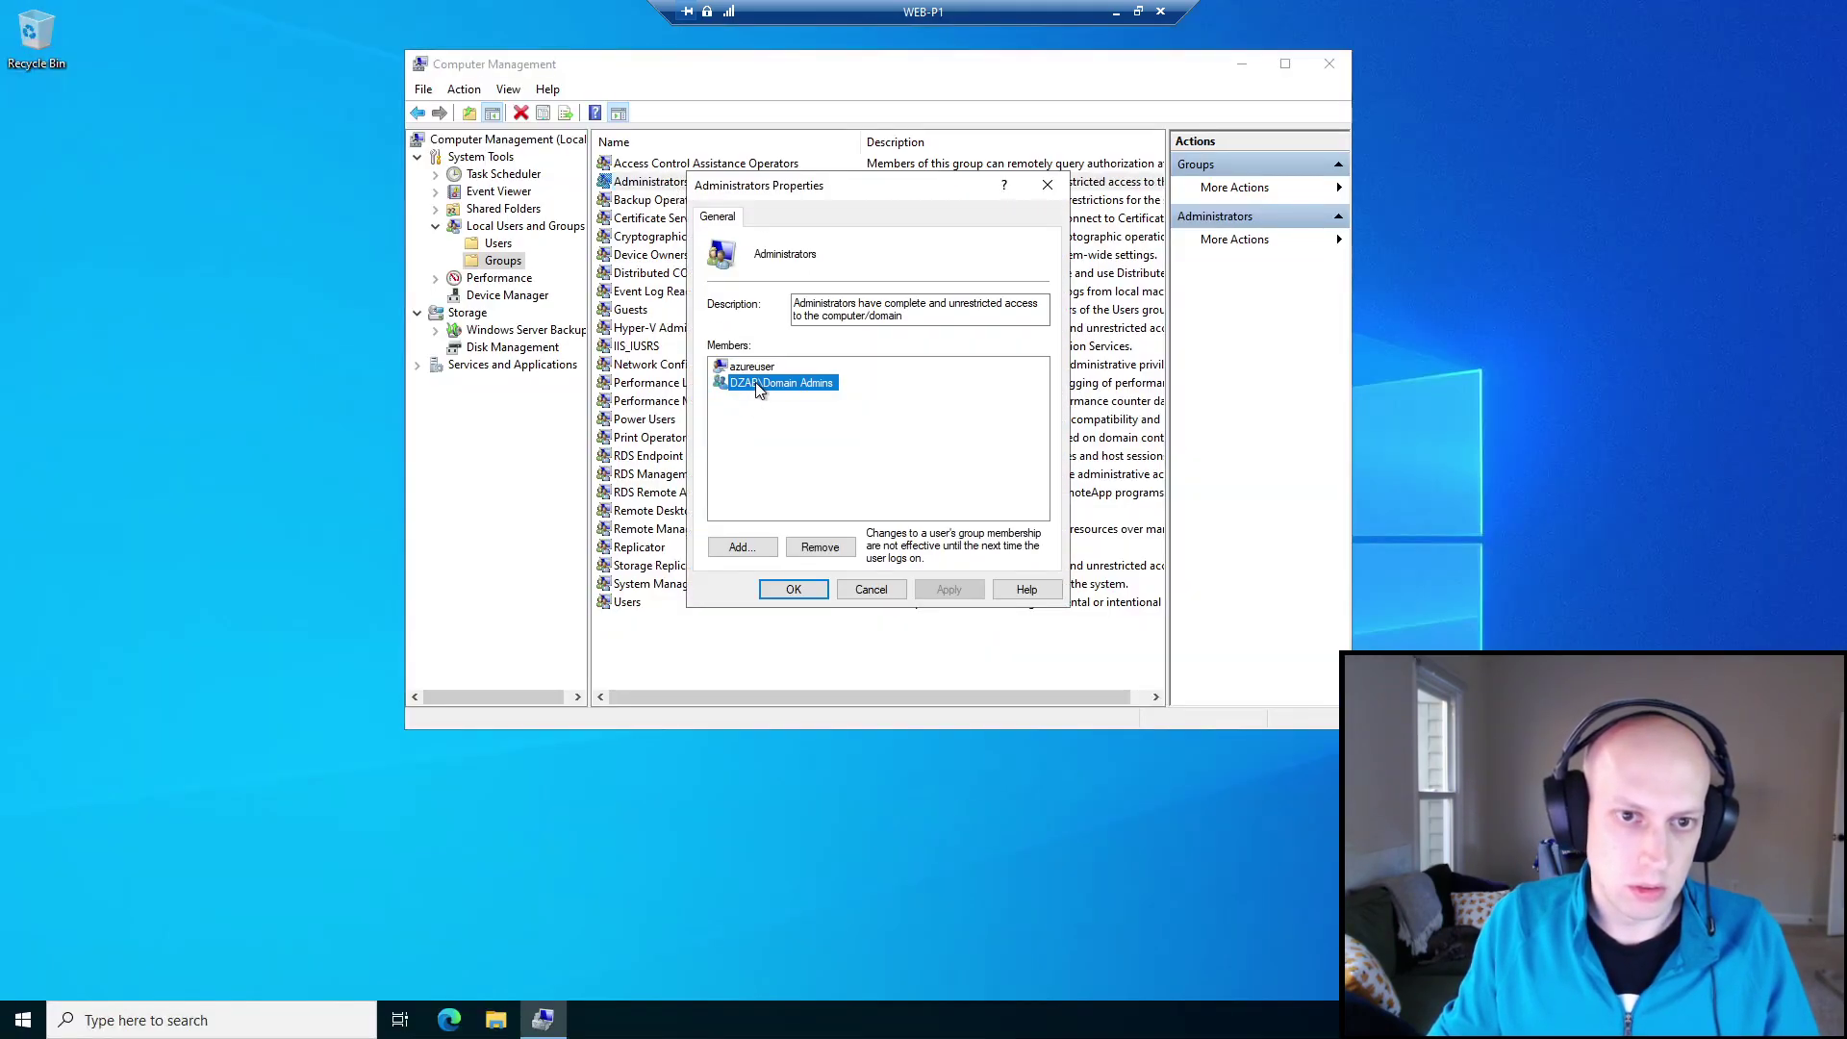
click(886, 593)
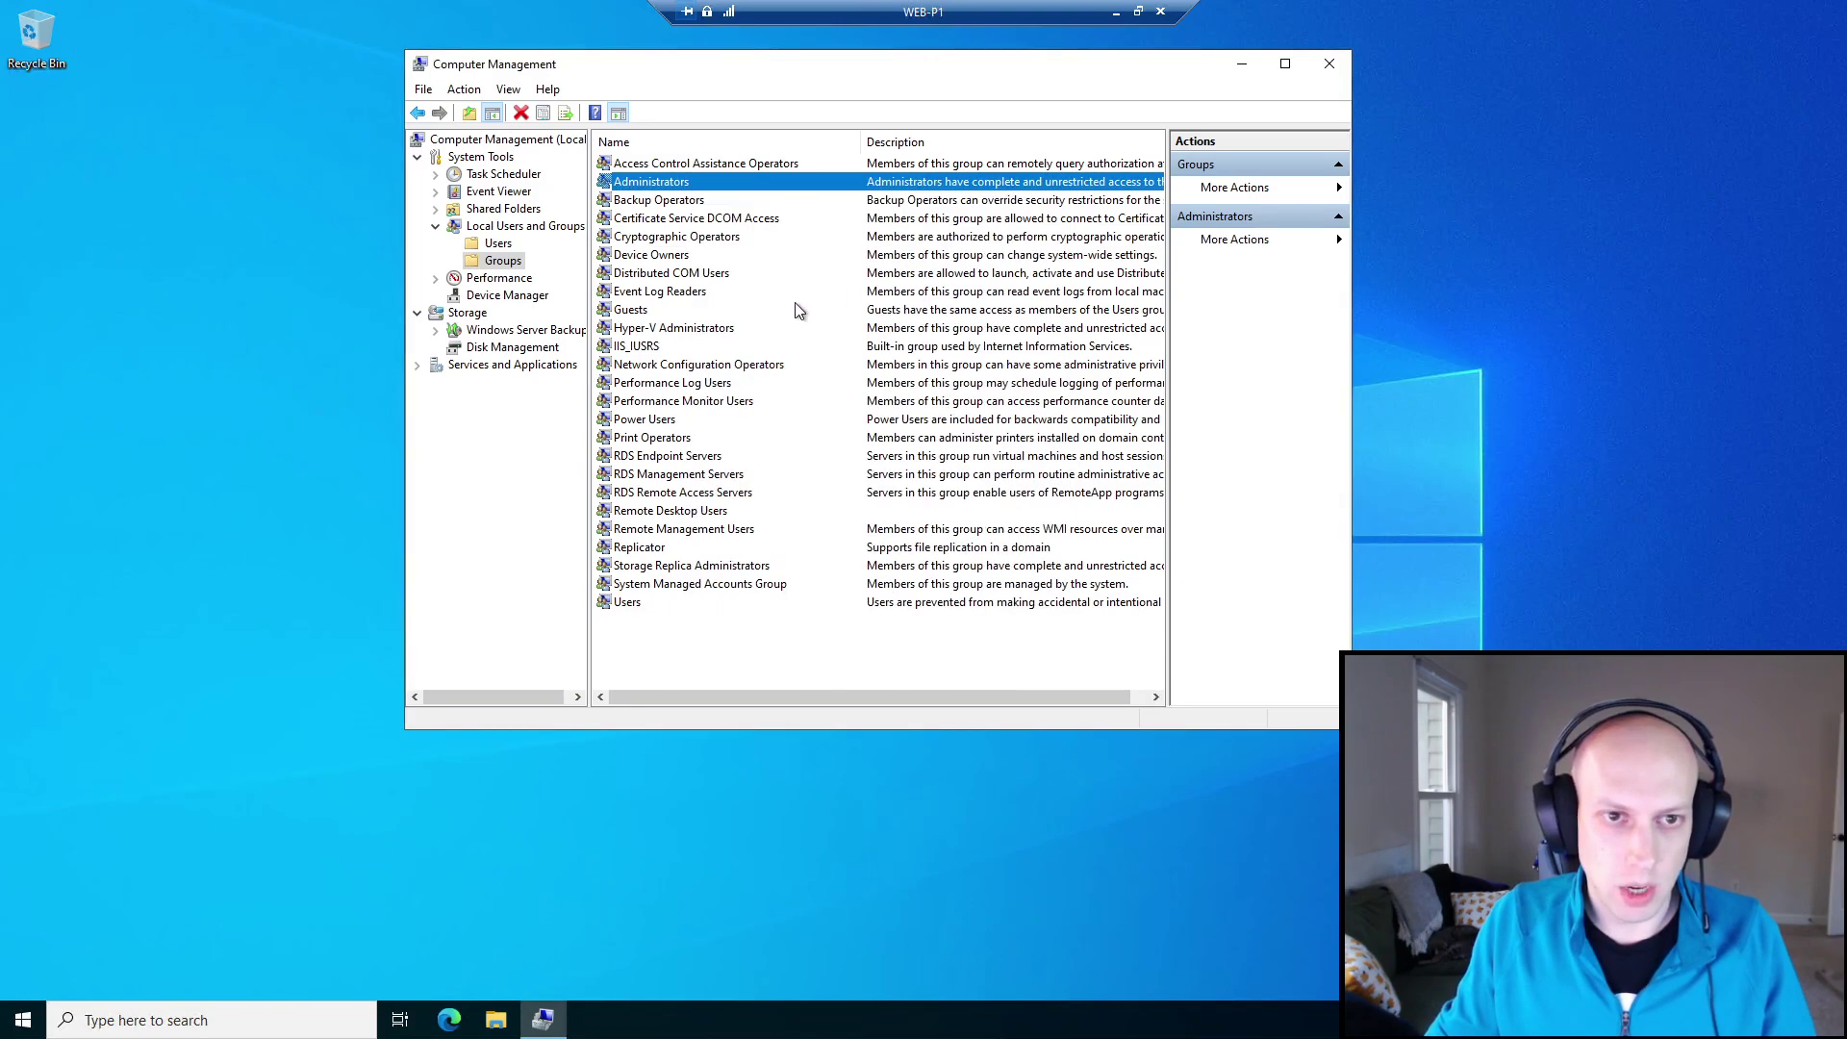
Check the Domain Admins group members in Active Directory Users and Computers, then return to WEB-P1.
click(1116, 12)
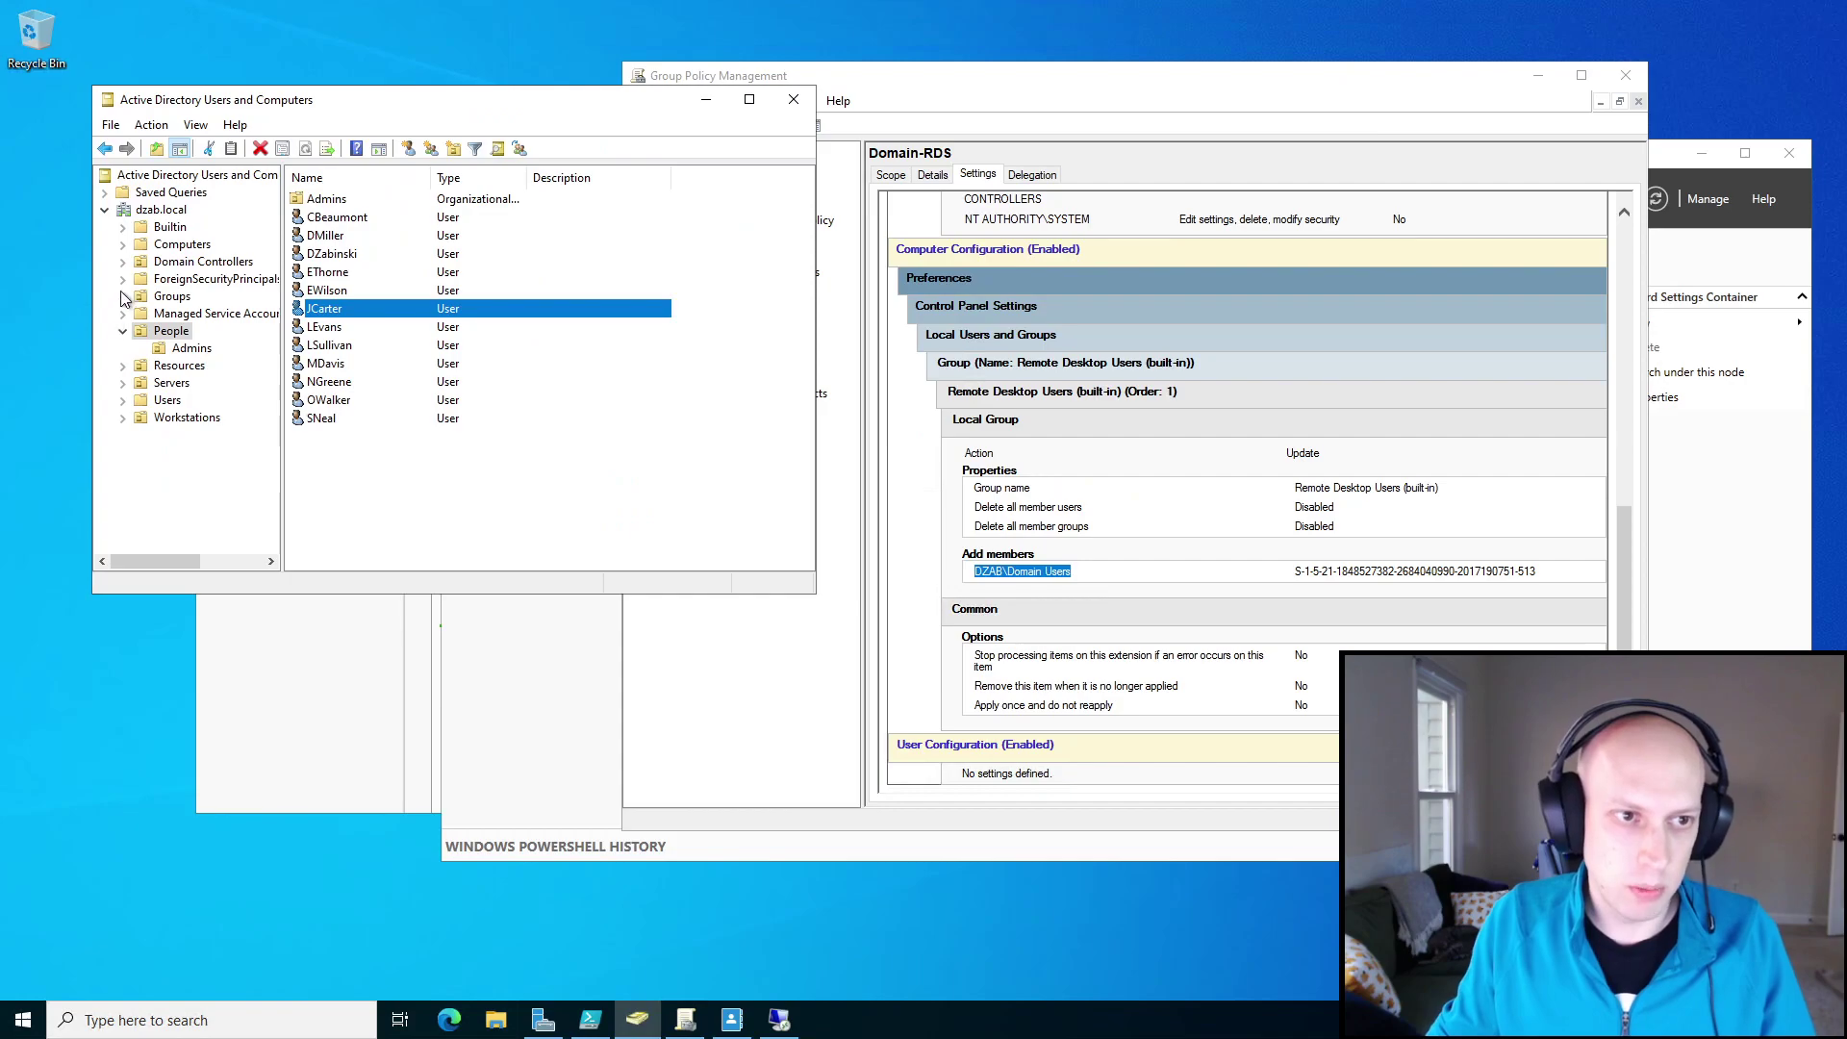
click(163, 401)
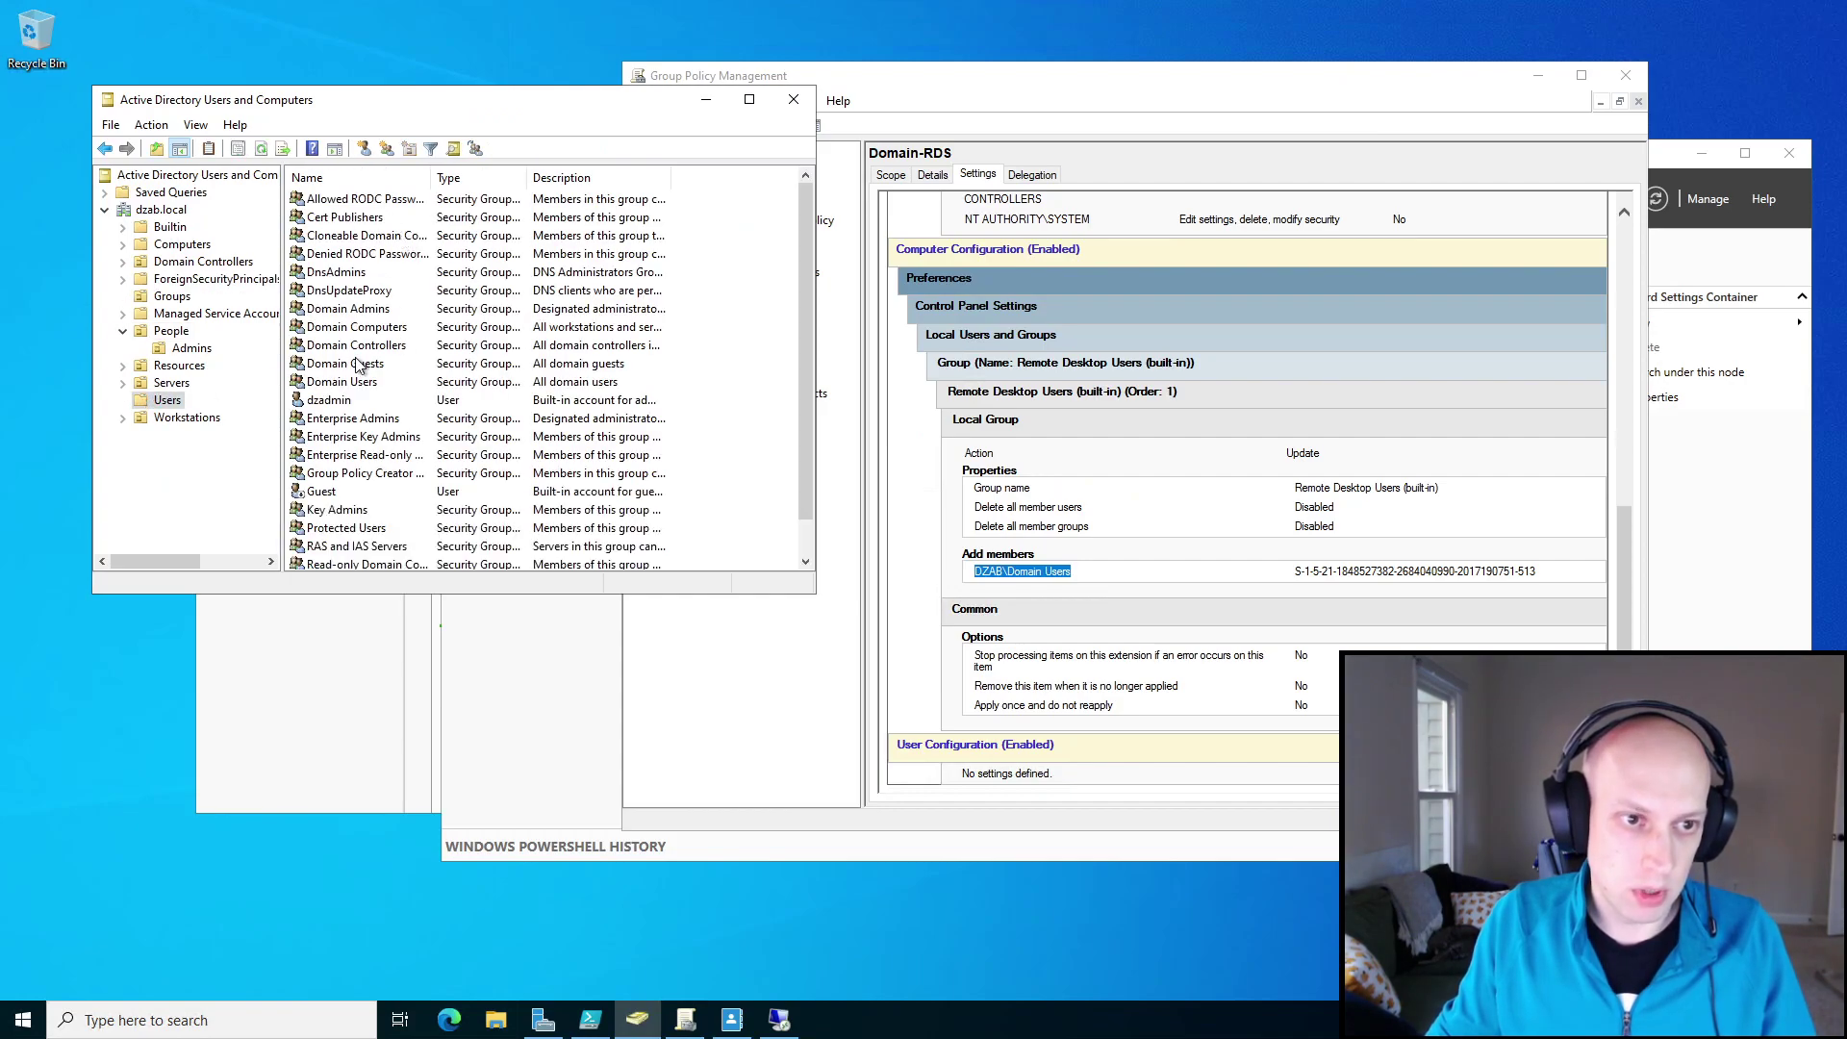
double_click(363, 309)
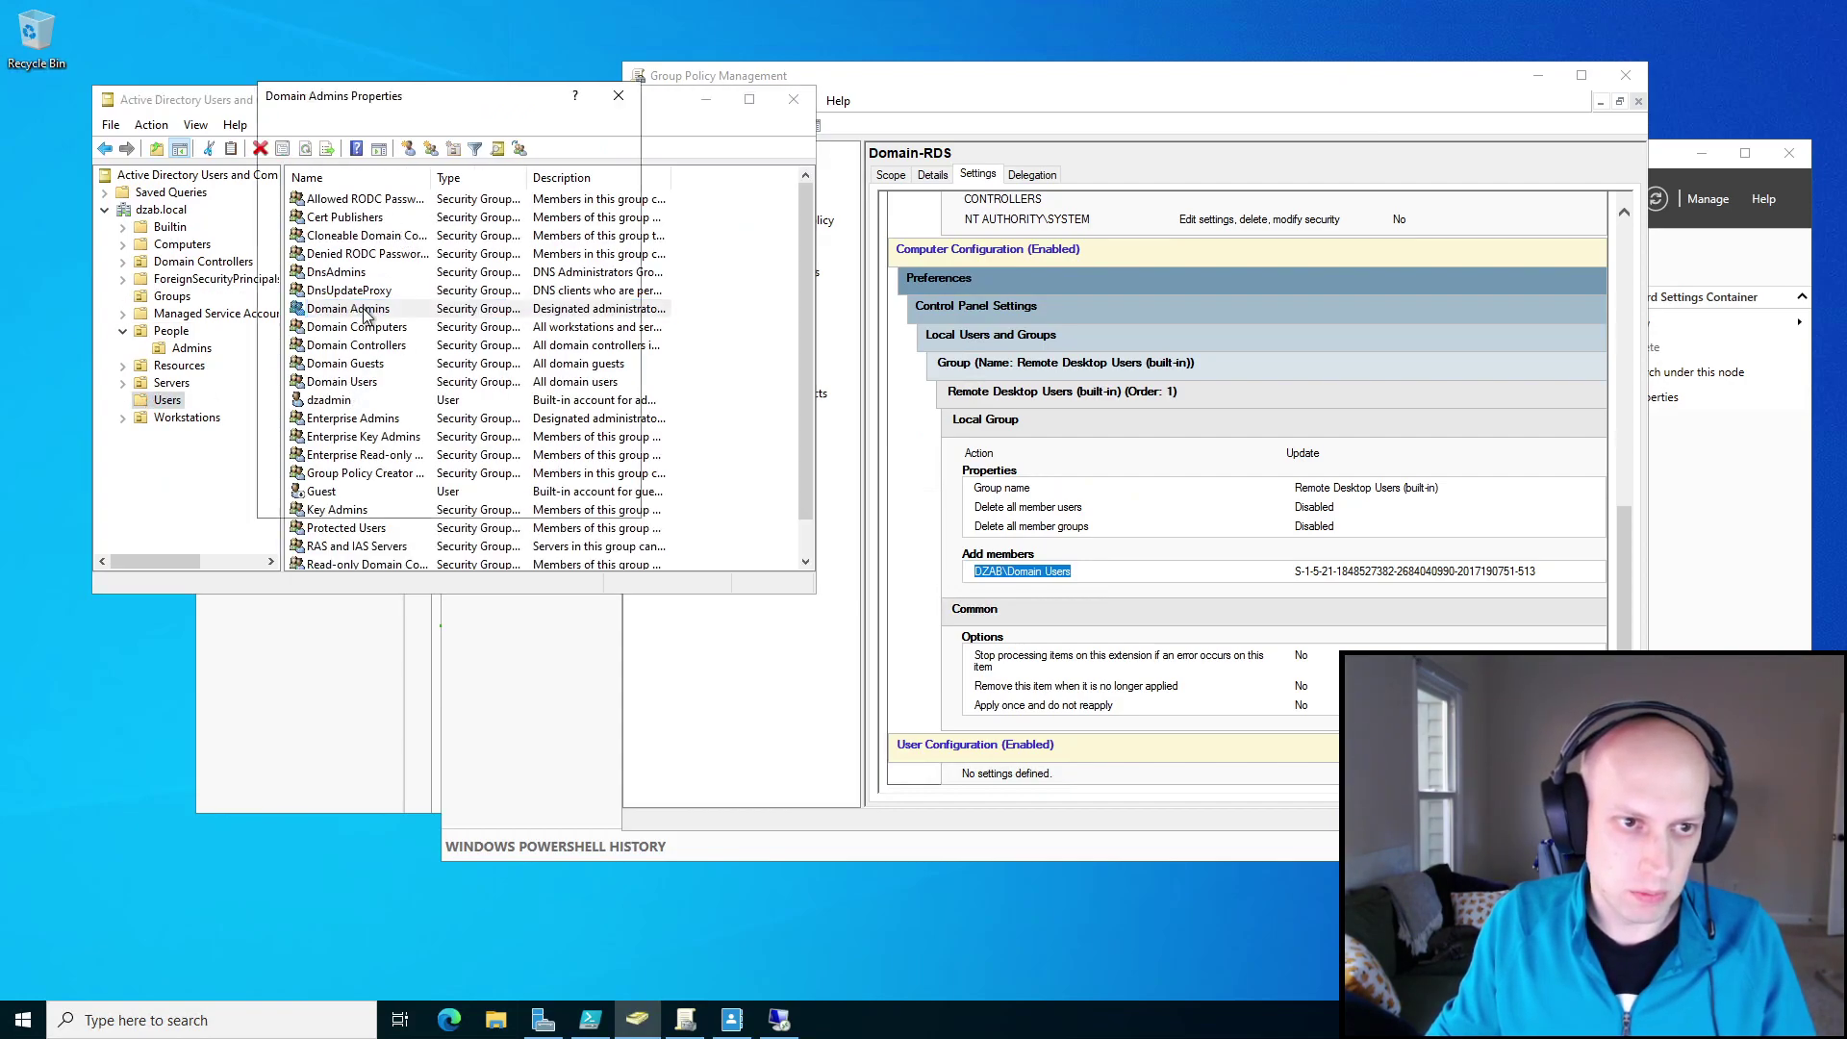
click(339, 128)
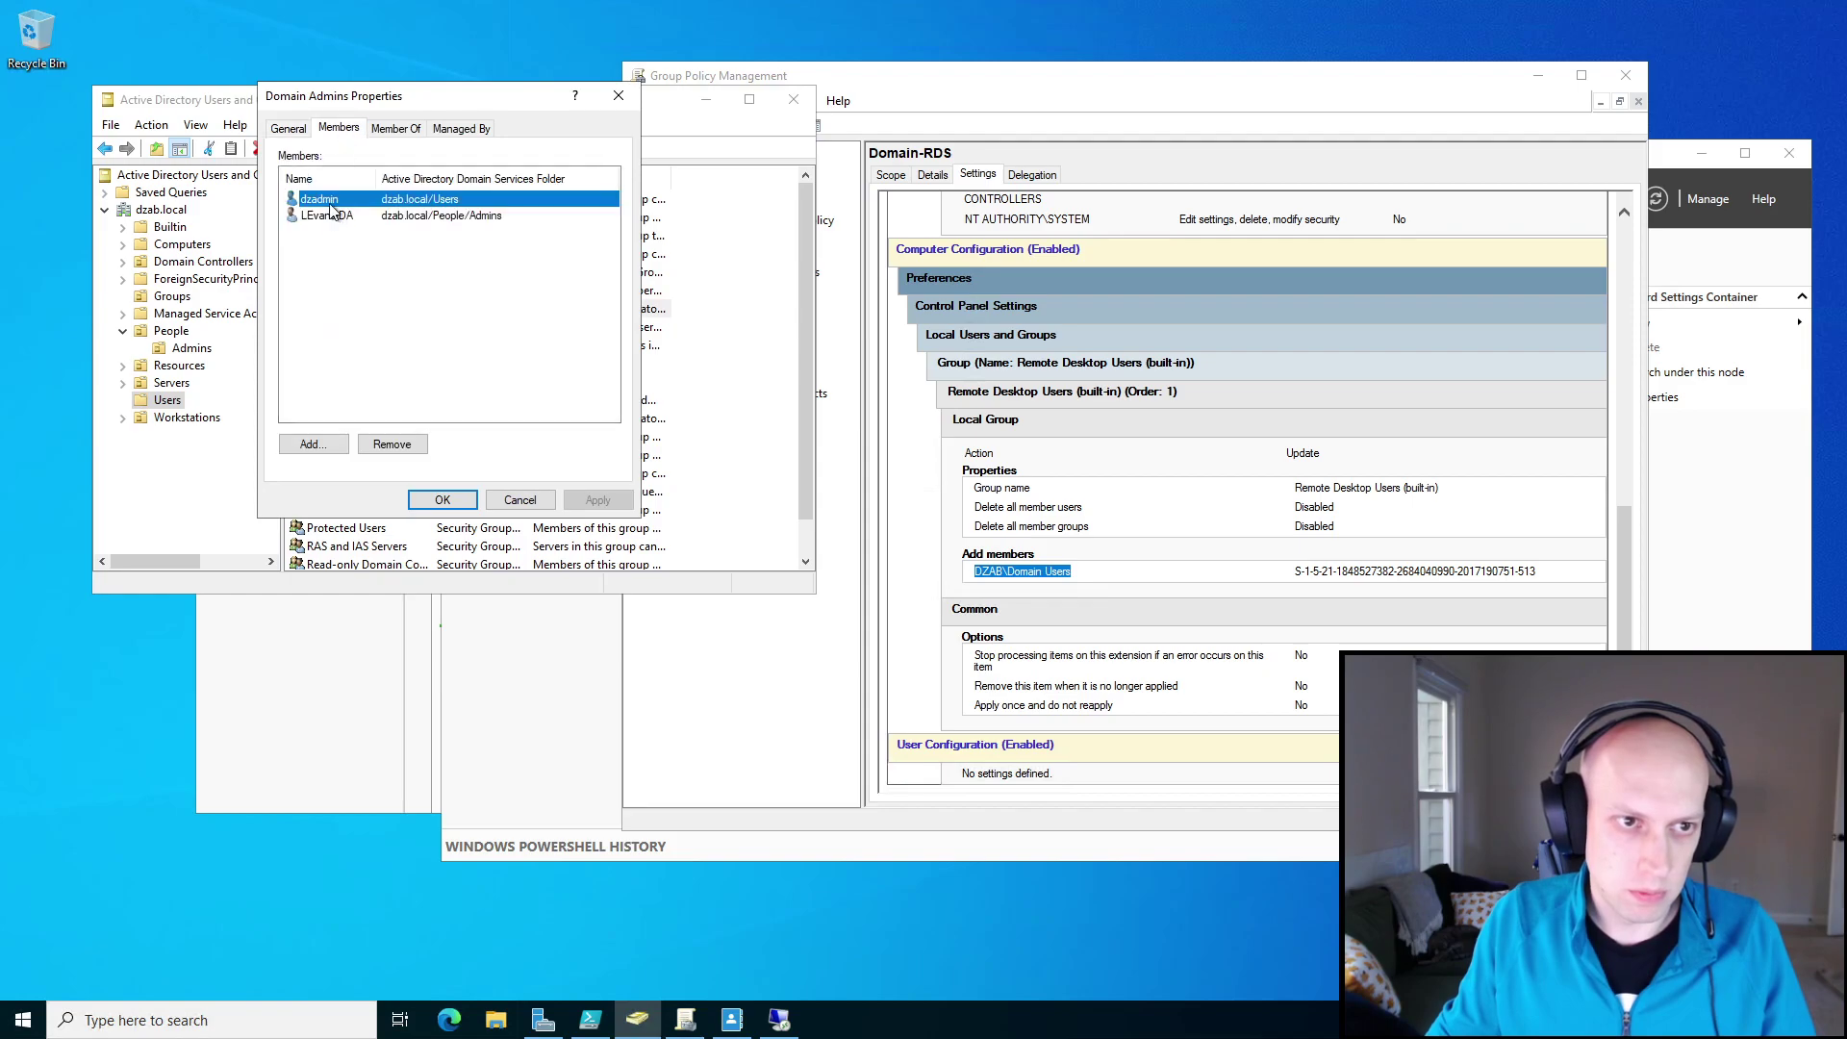
click(524, 505)
click(779, 1019)
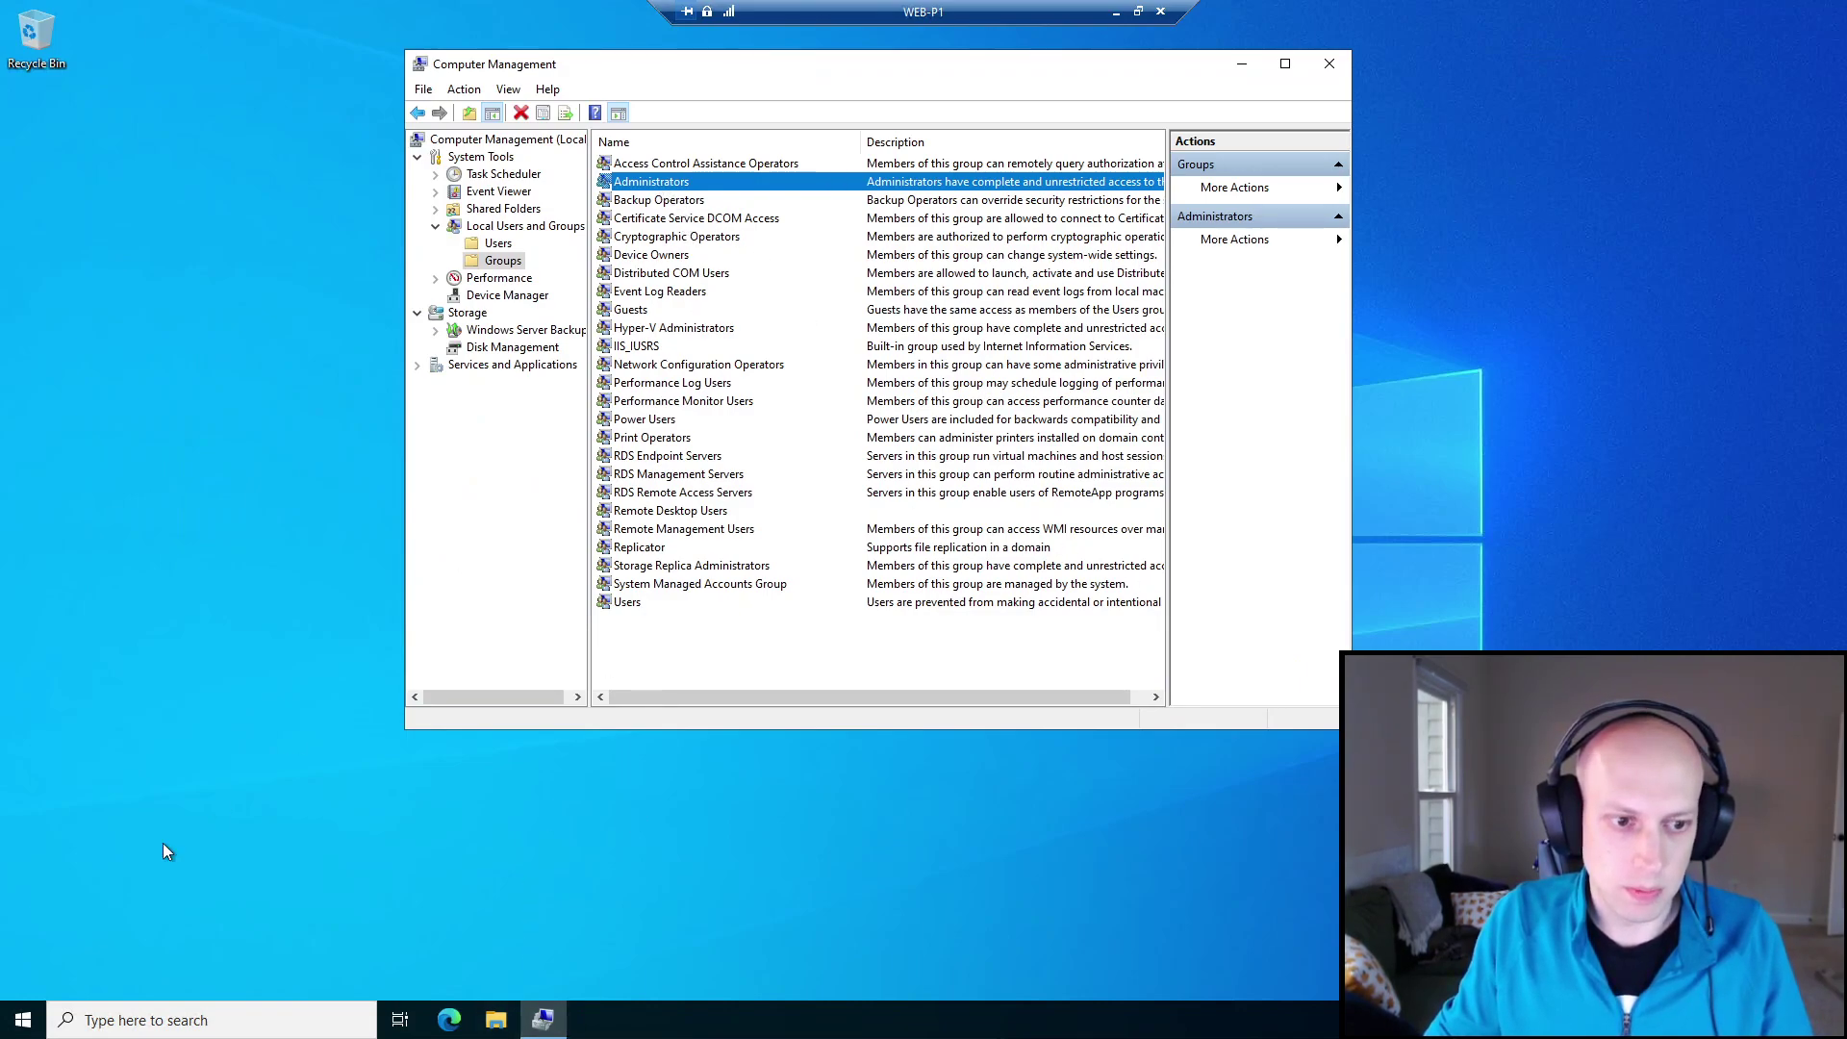
Launch Windows PowerShell (Admin) and approve UAC with the domain admin account's credentials.
right_click(23, 1019)
click(160, 777)
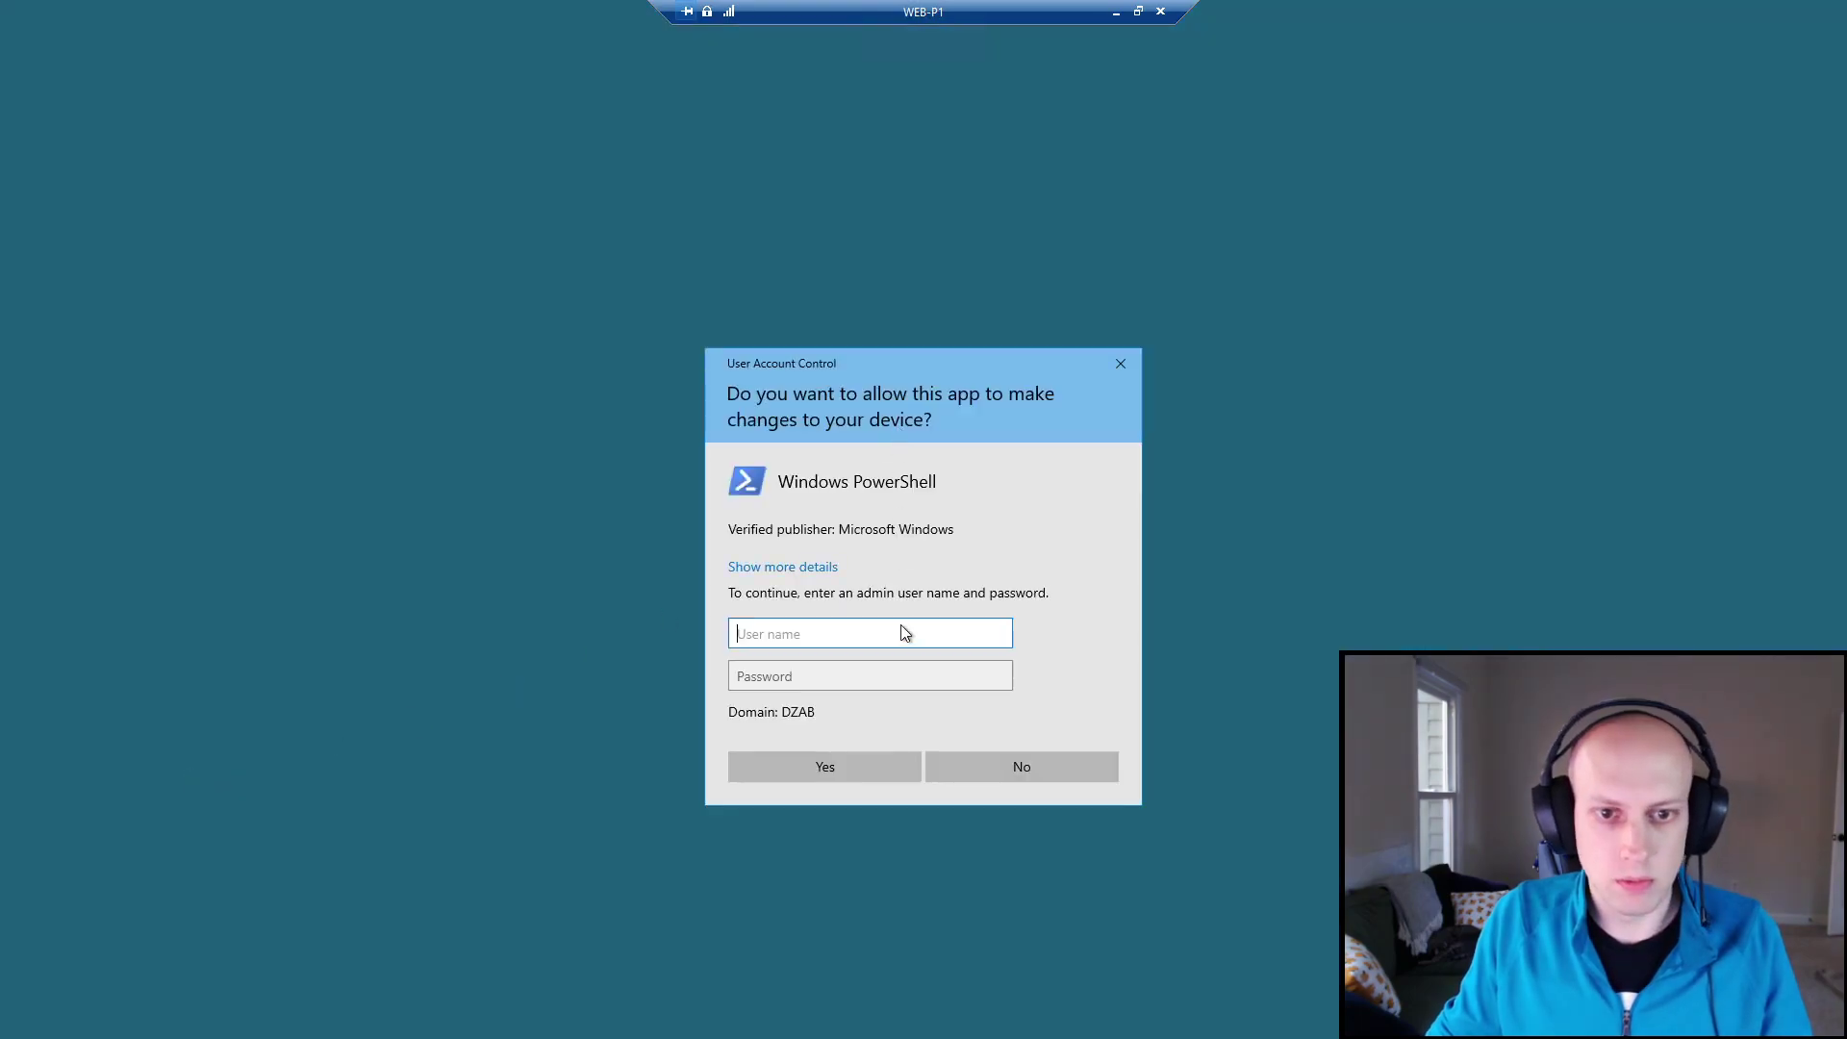
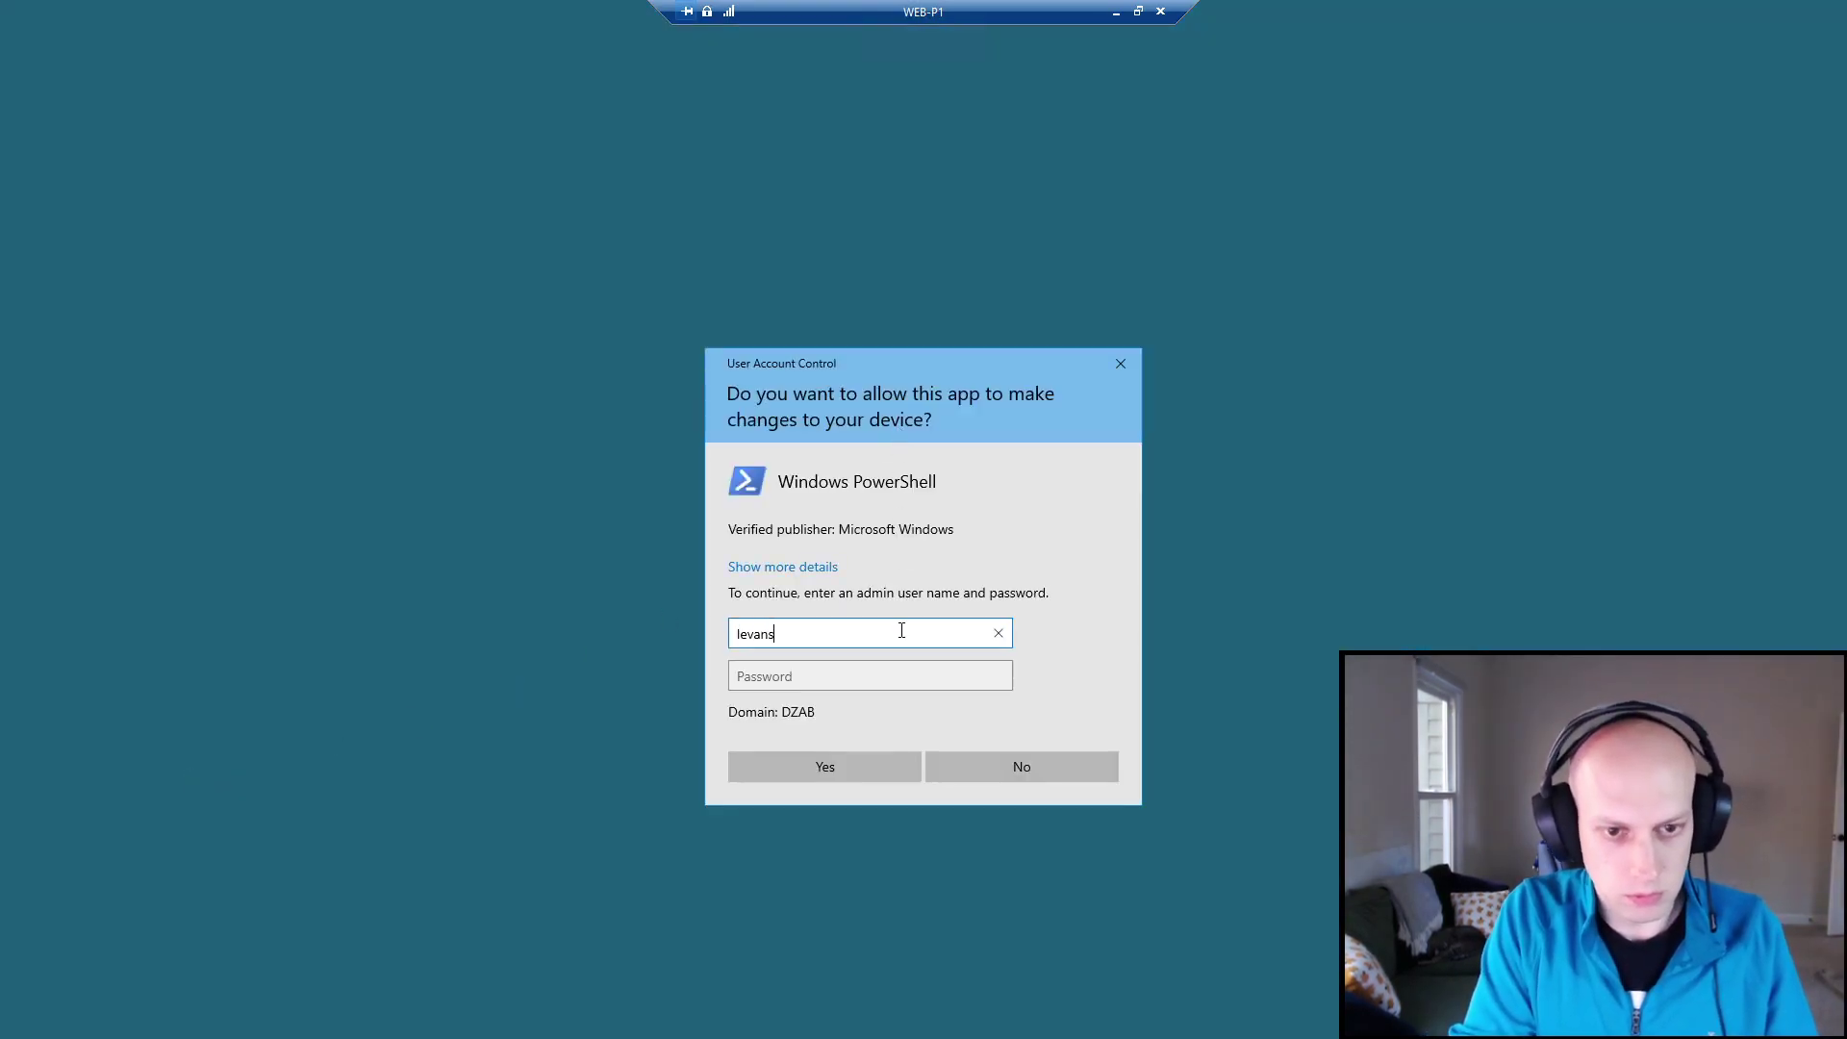
key(Tab)
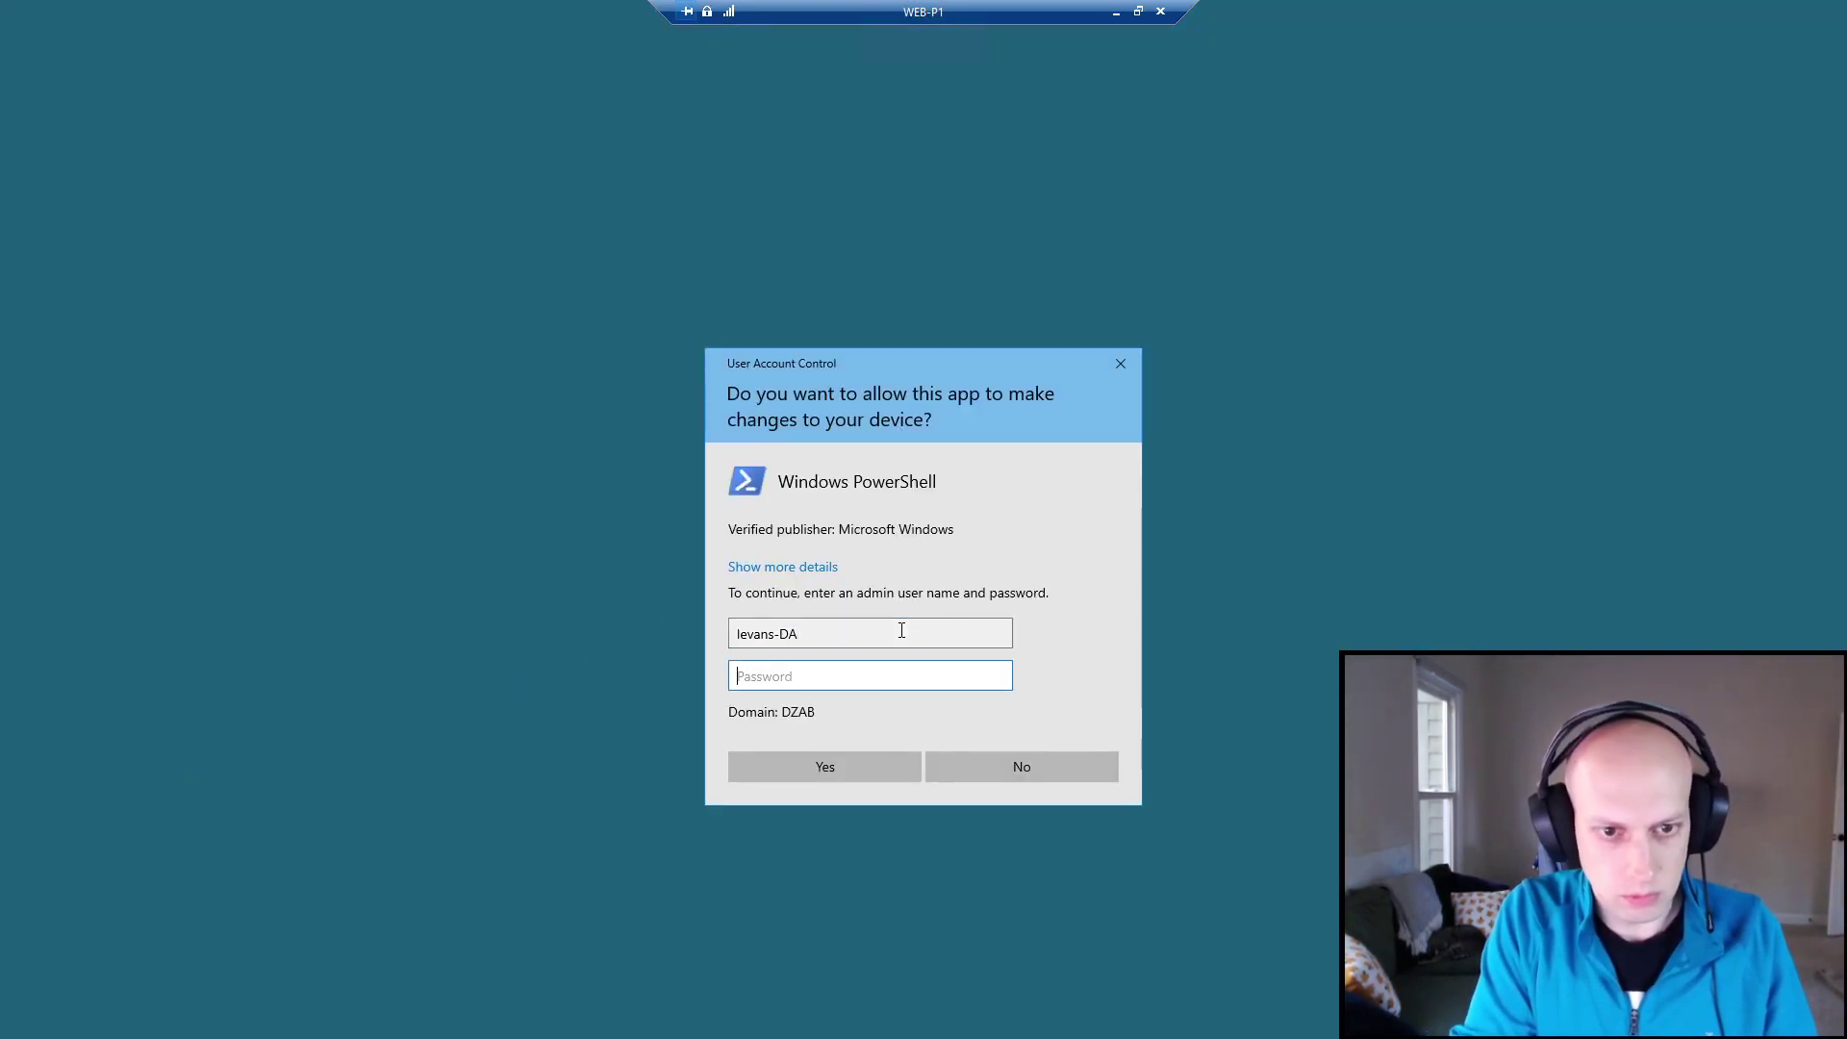
text(••••••••••)
key(Return)
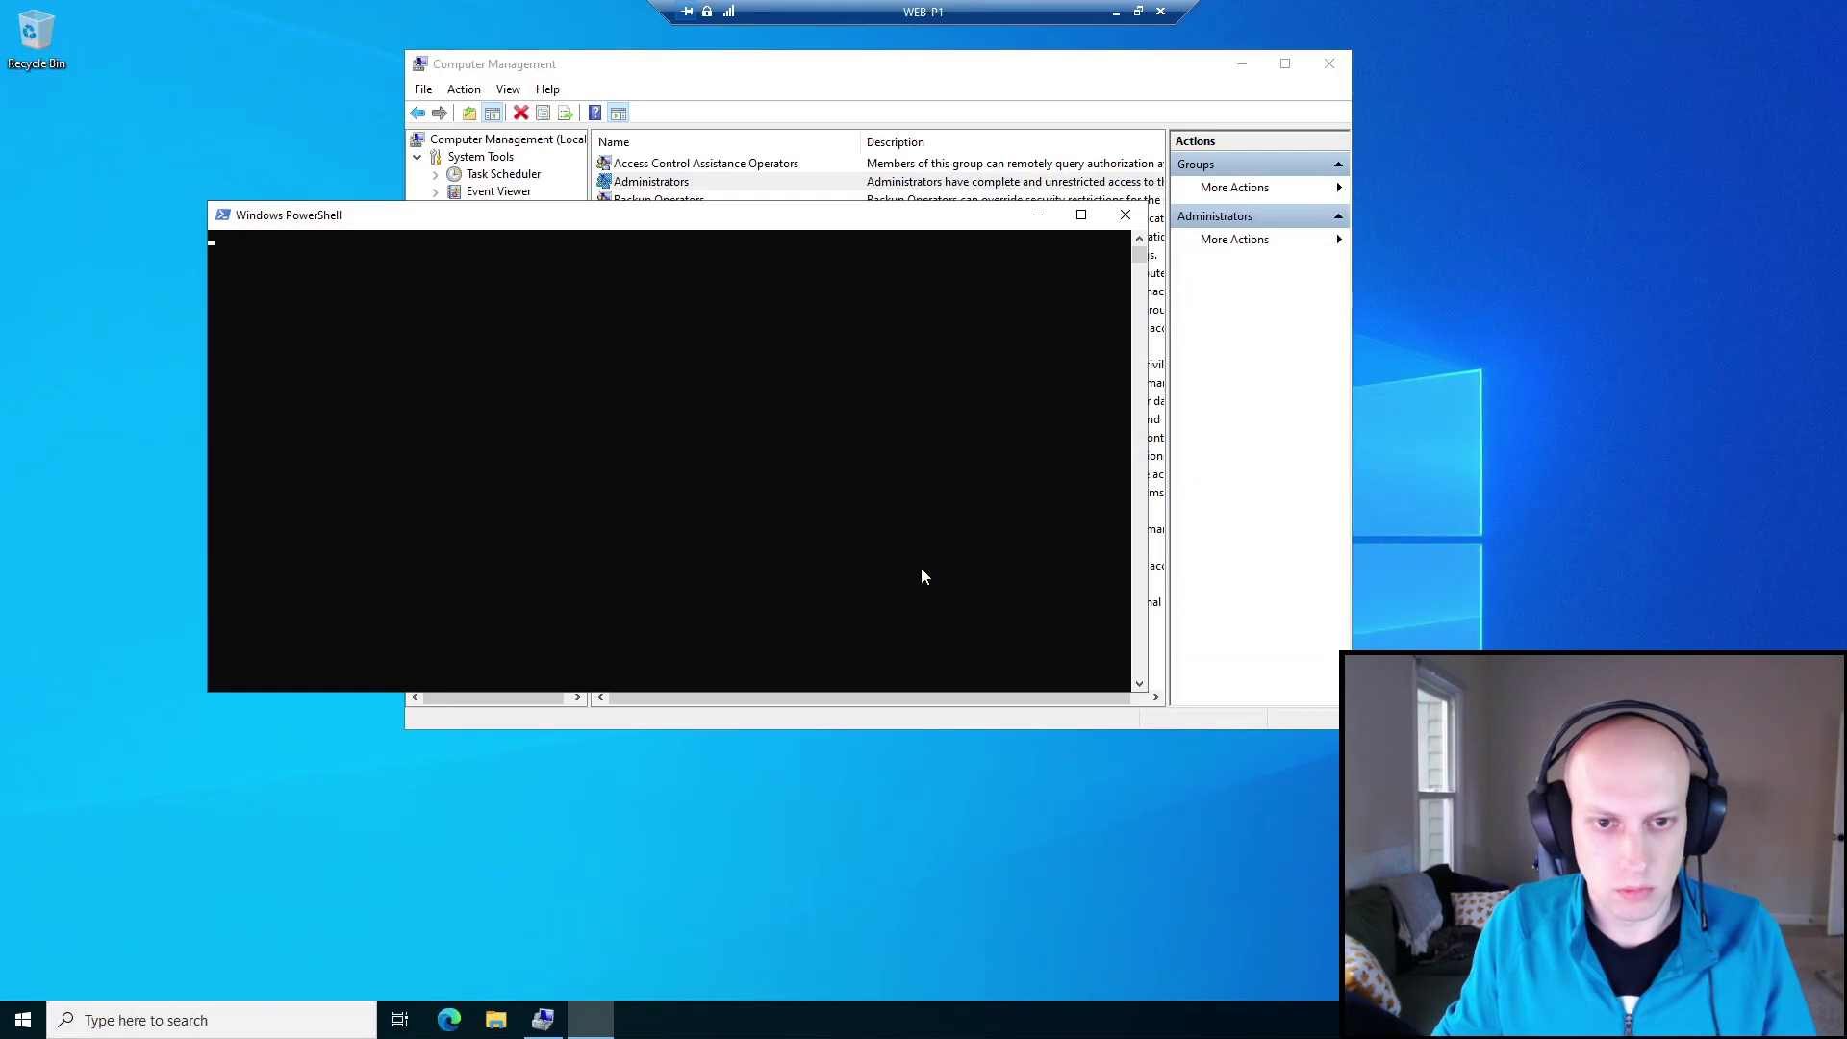
drag(983, 390, 657, 471)
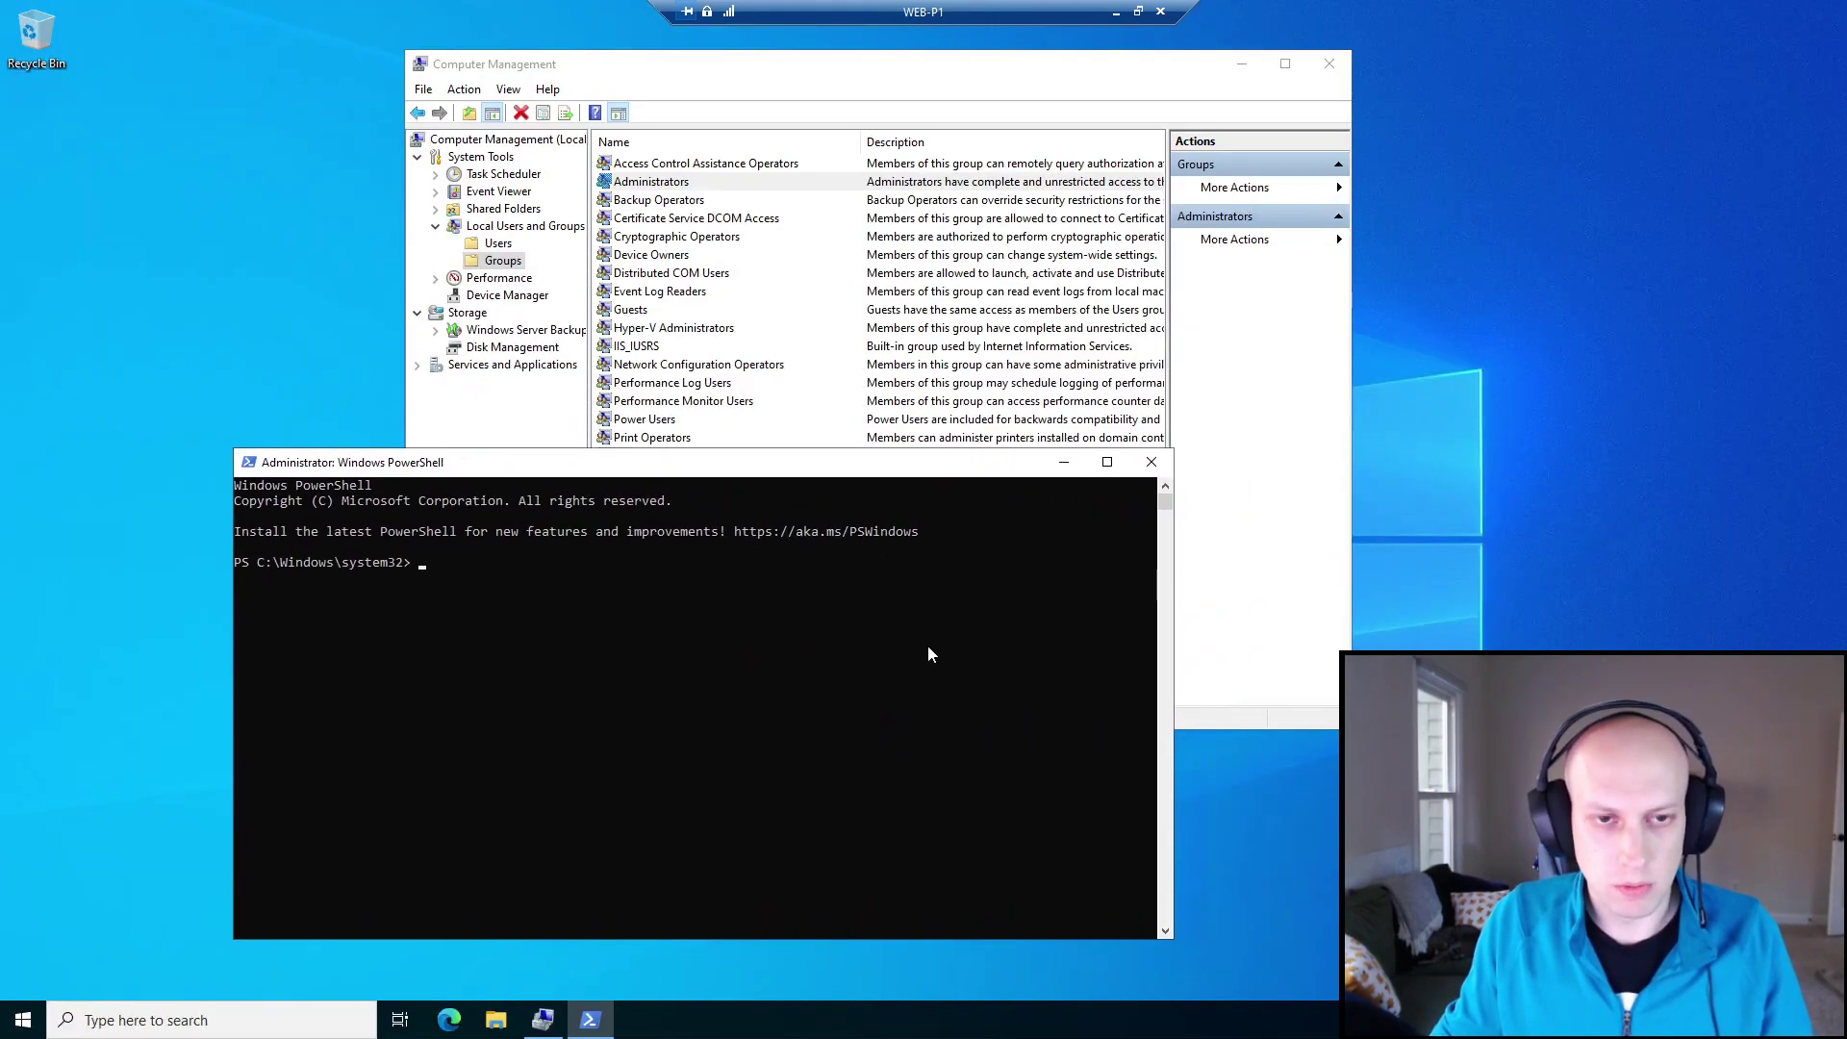
Review the Administrators group, then type 'net localgroup administrators /add' plus the user's account name in PowerShell.
double_click(674, 184)
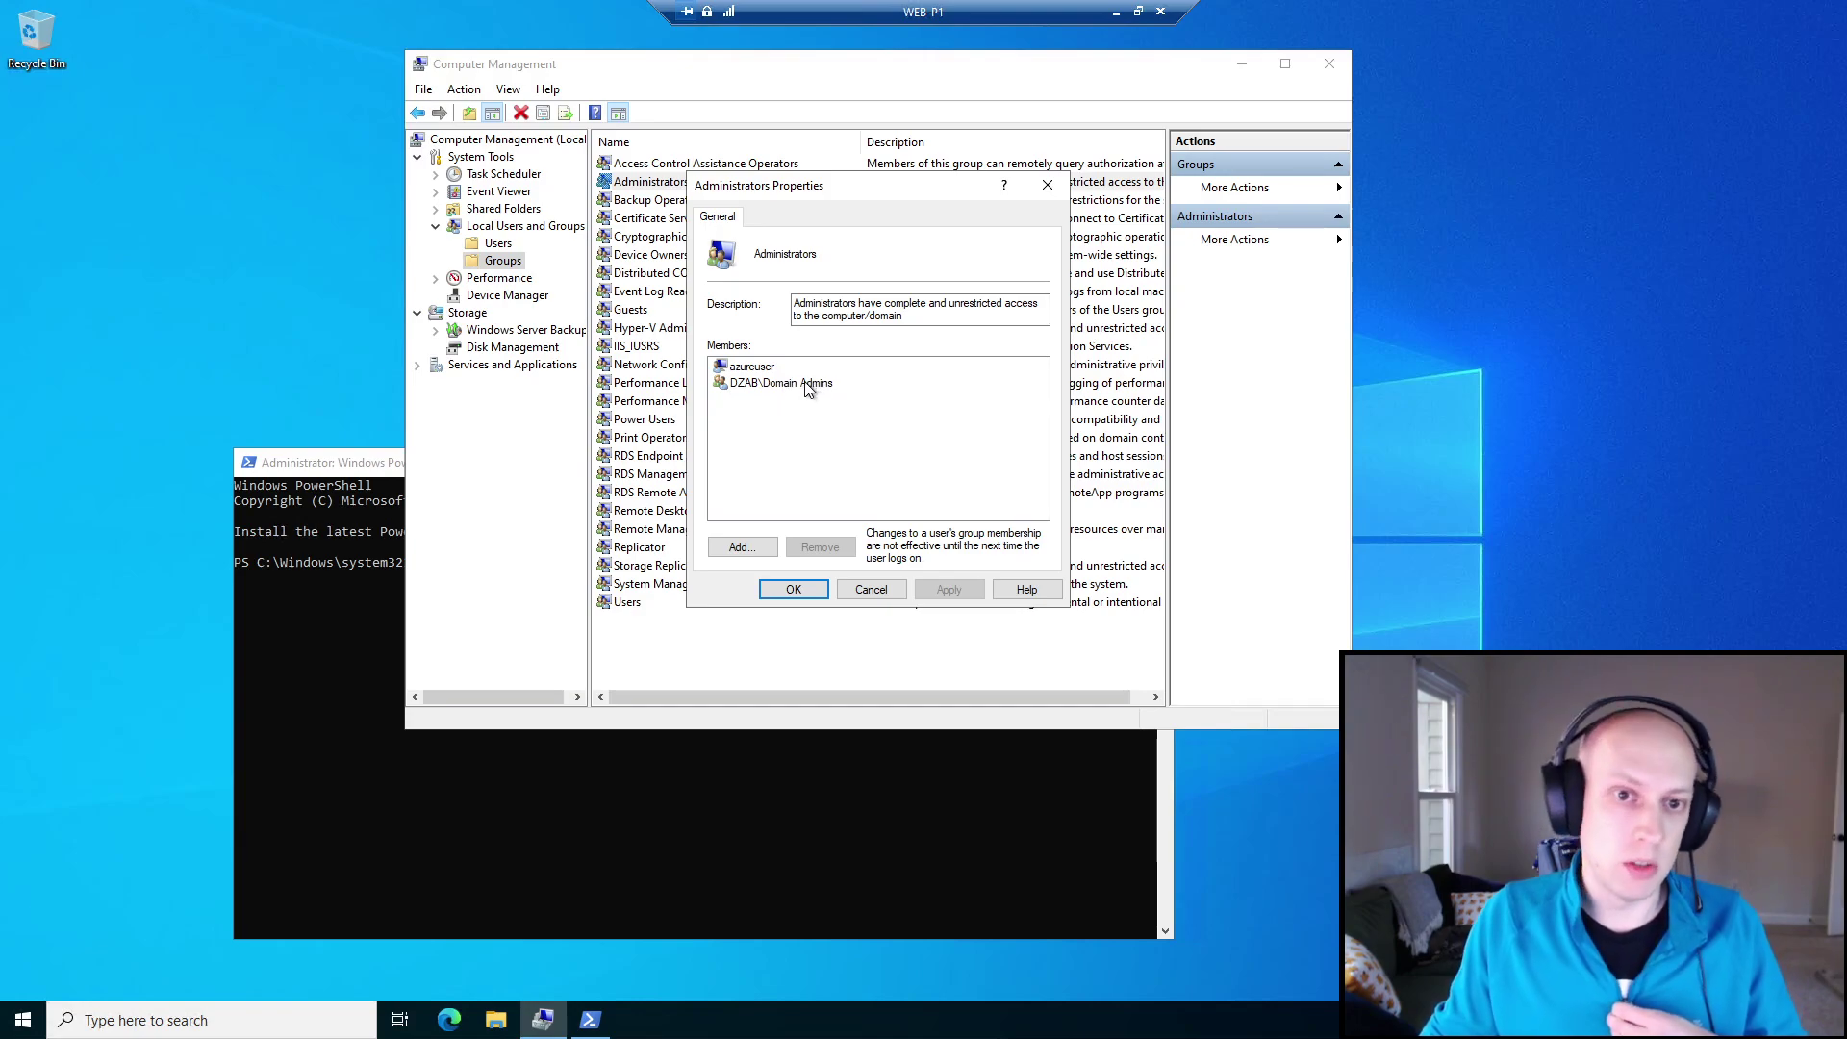
click(872, 589)
click(877, 764)
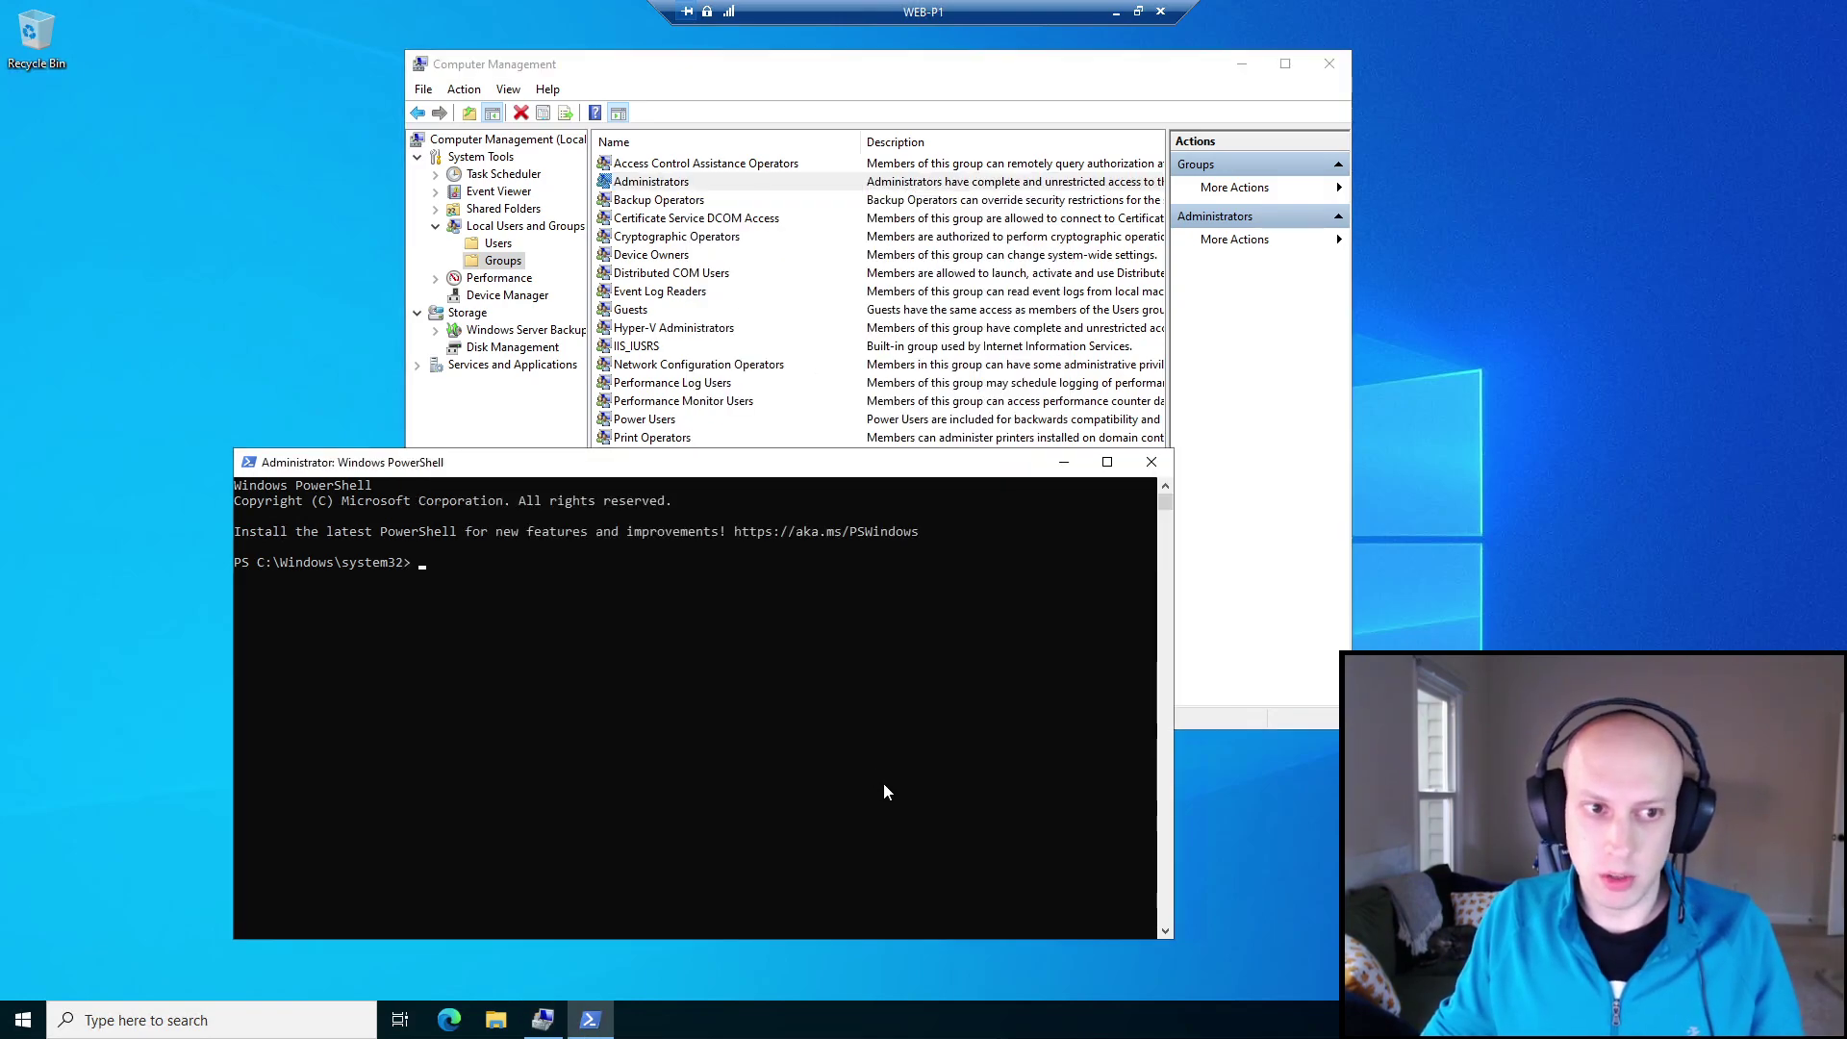
click(771, 711)
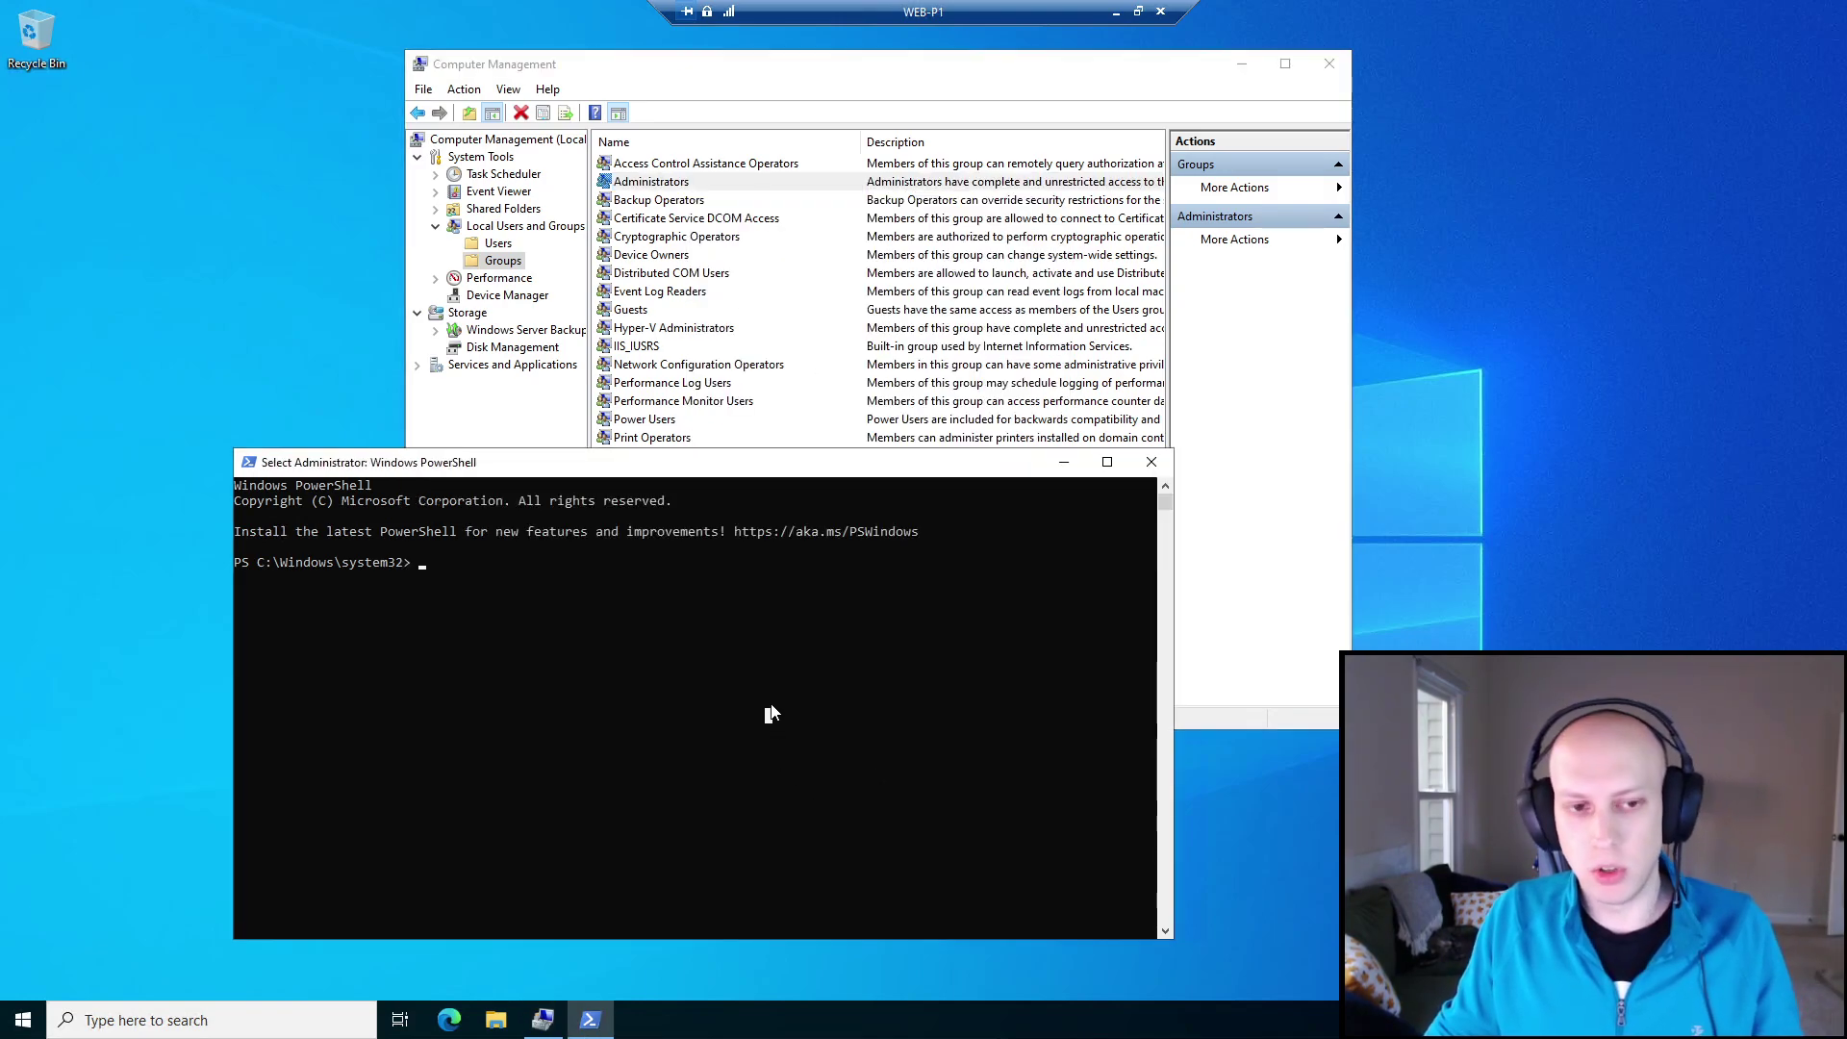
Run net localgroup administrators /add for the user on WEB-P1 and verify the Administrators members.
text(net localgrou)
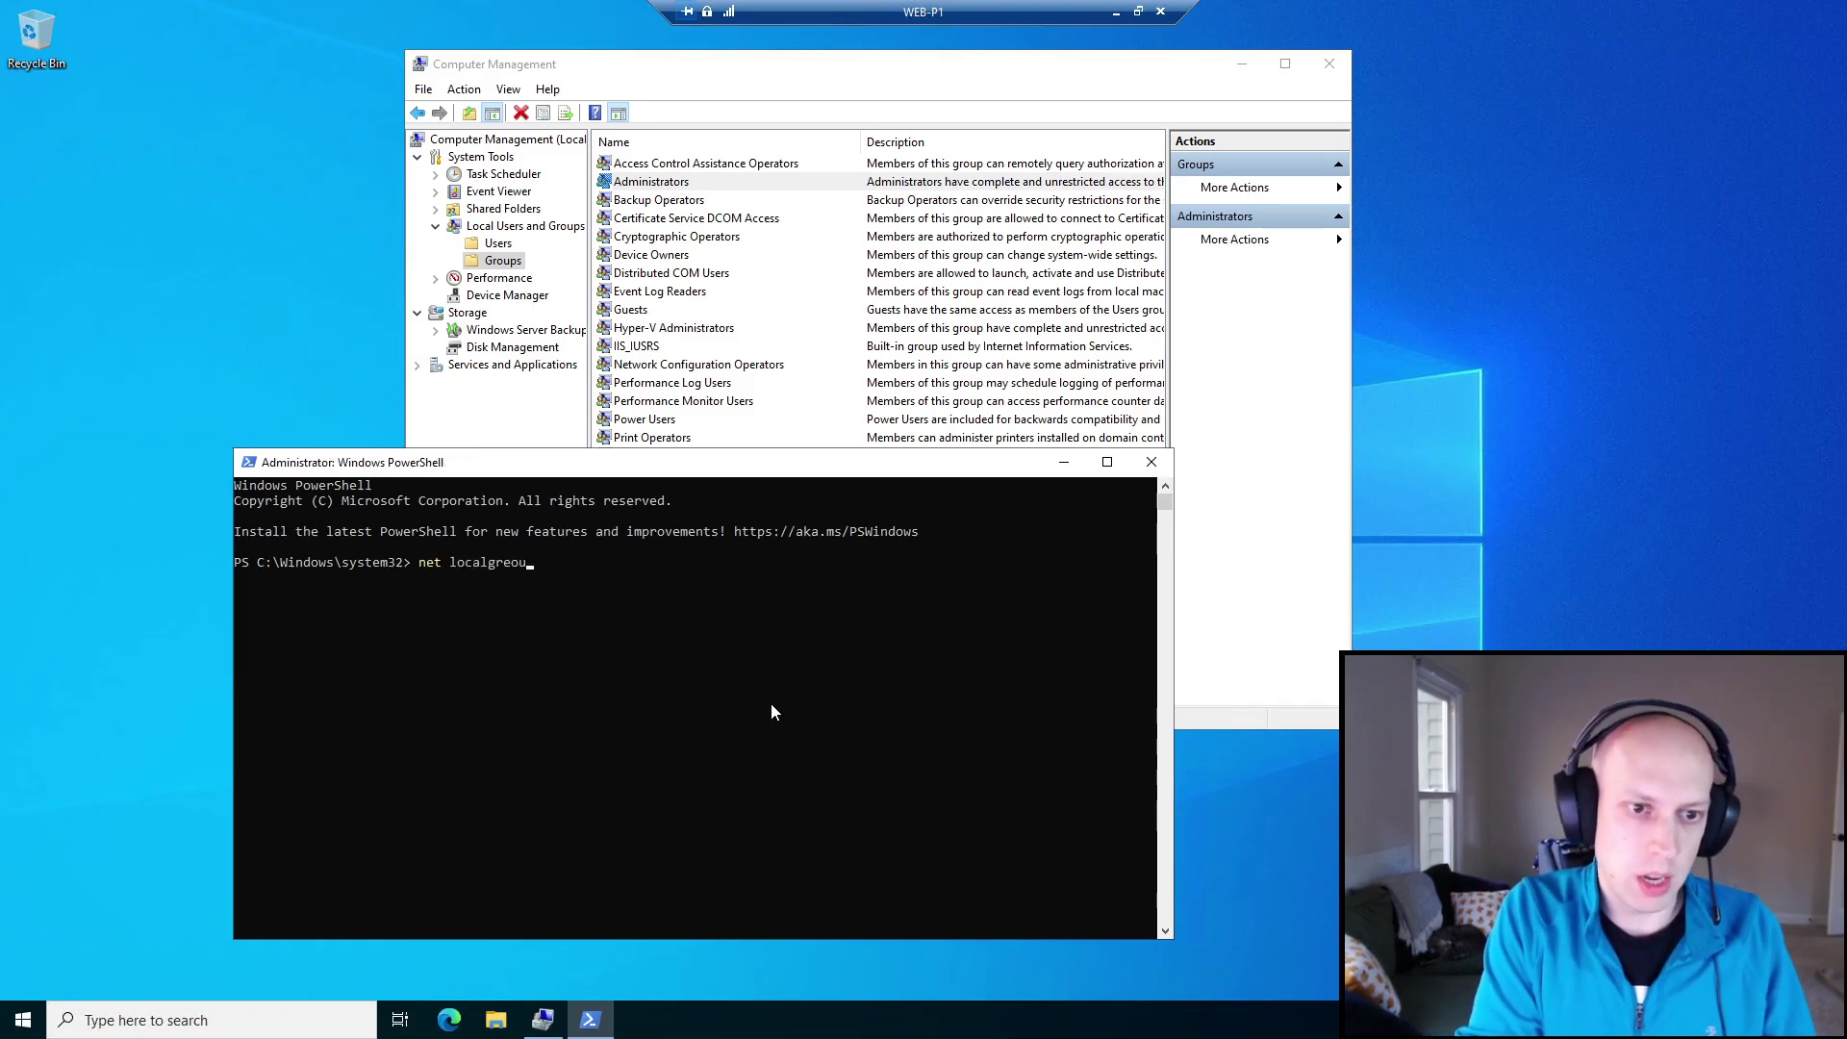
text(p ad)
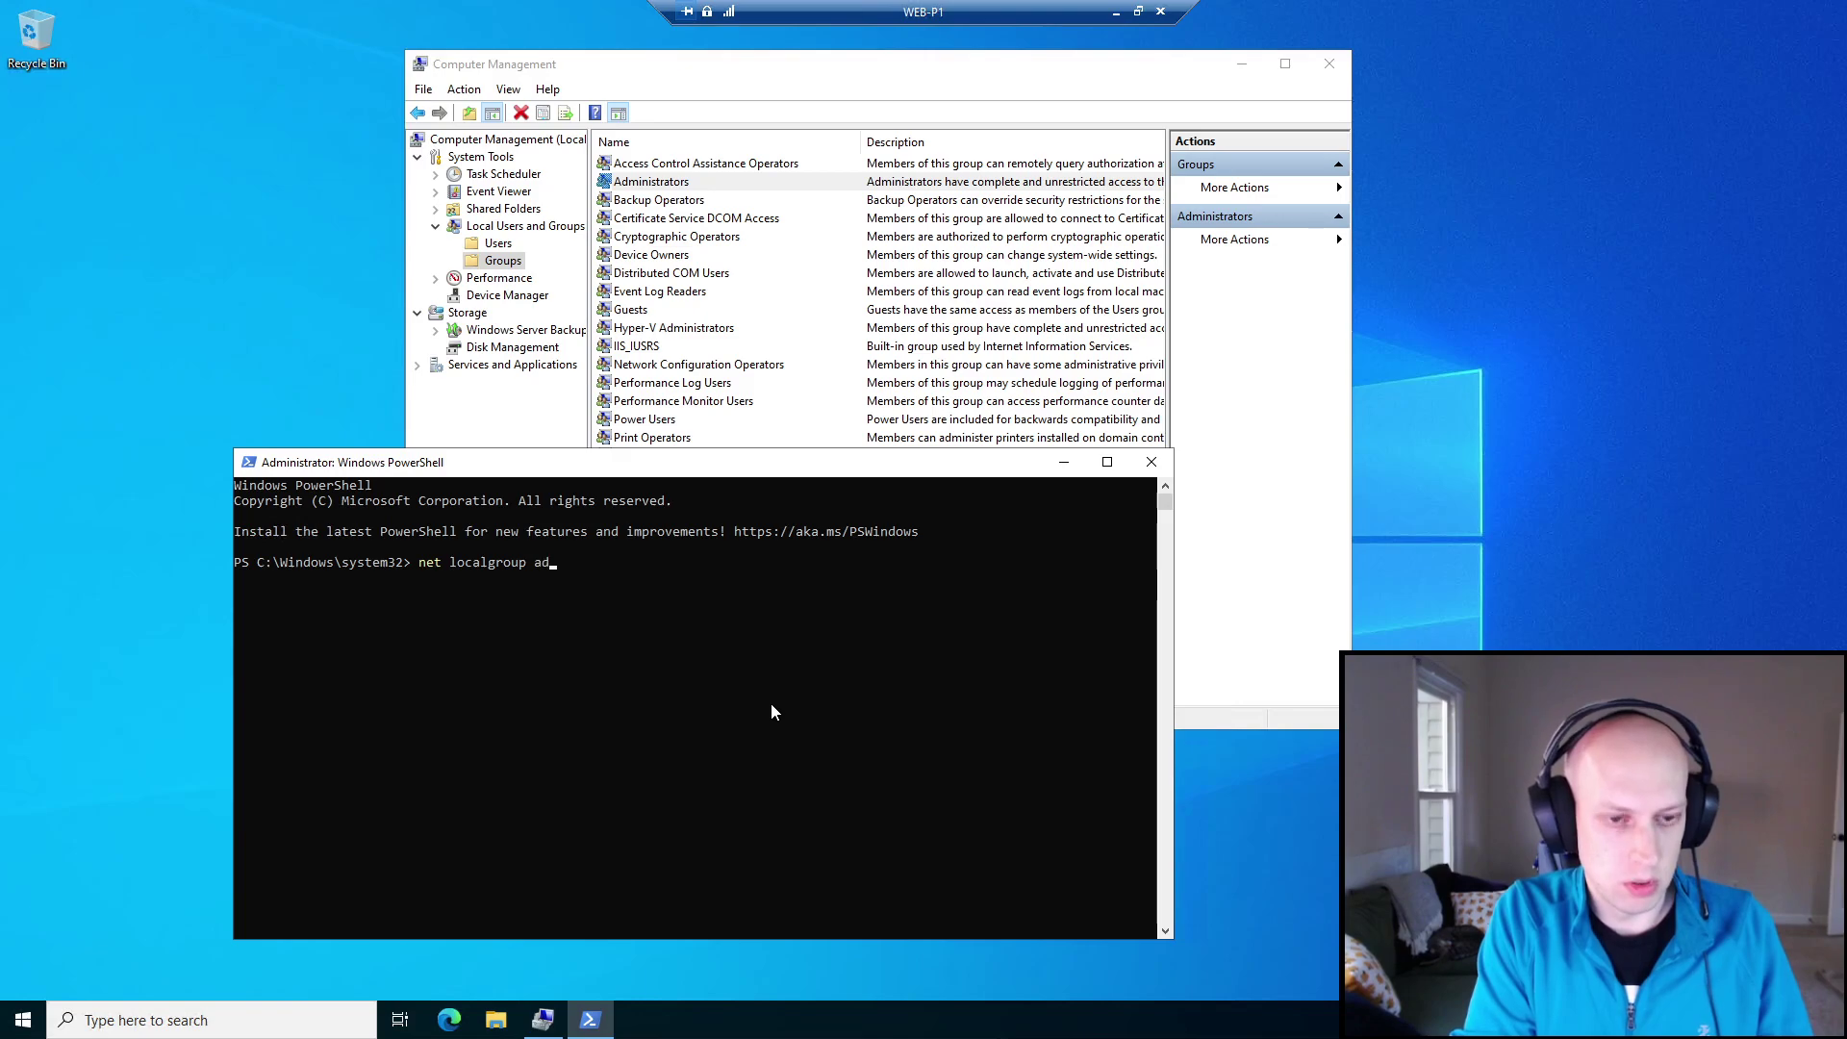
text(ministra)
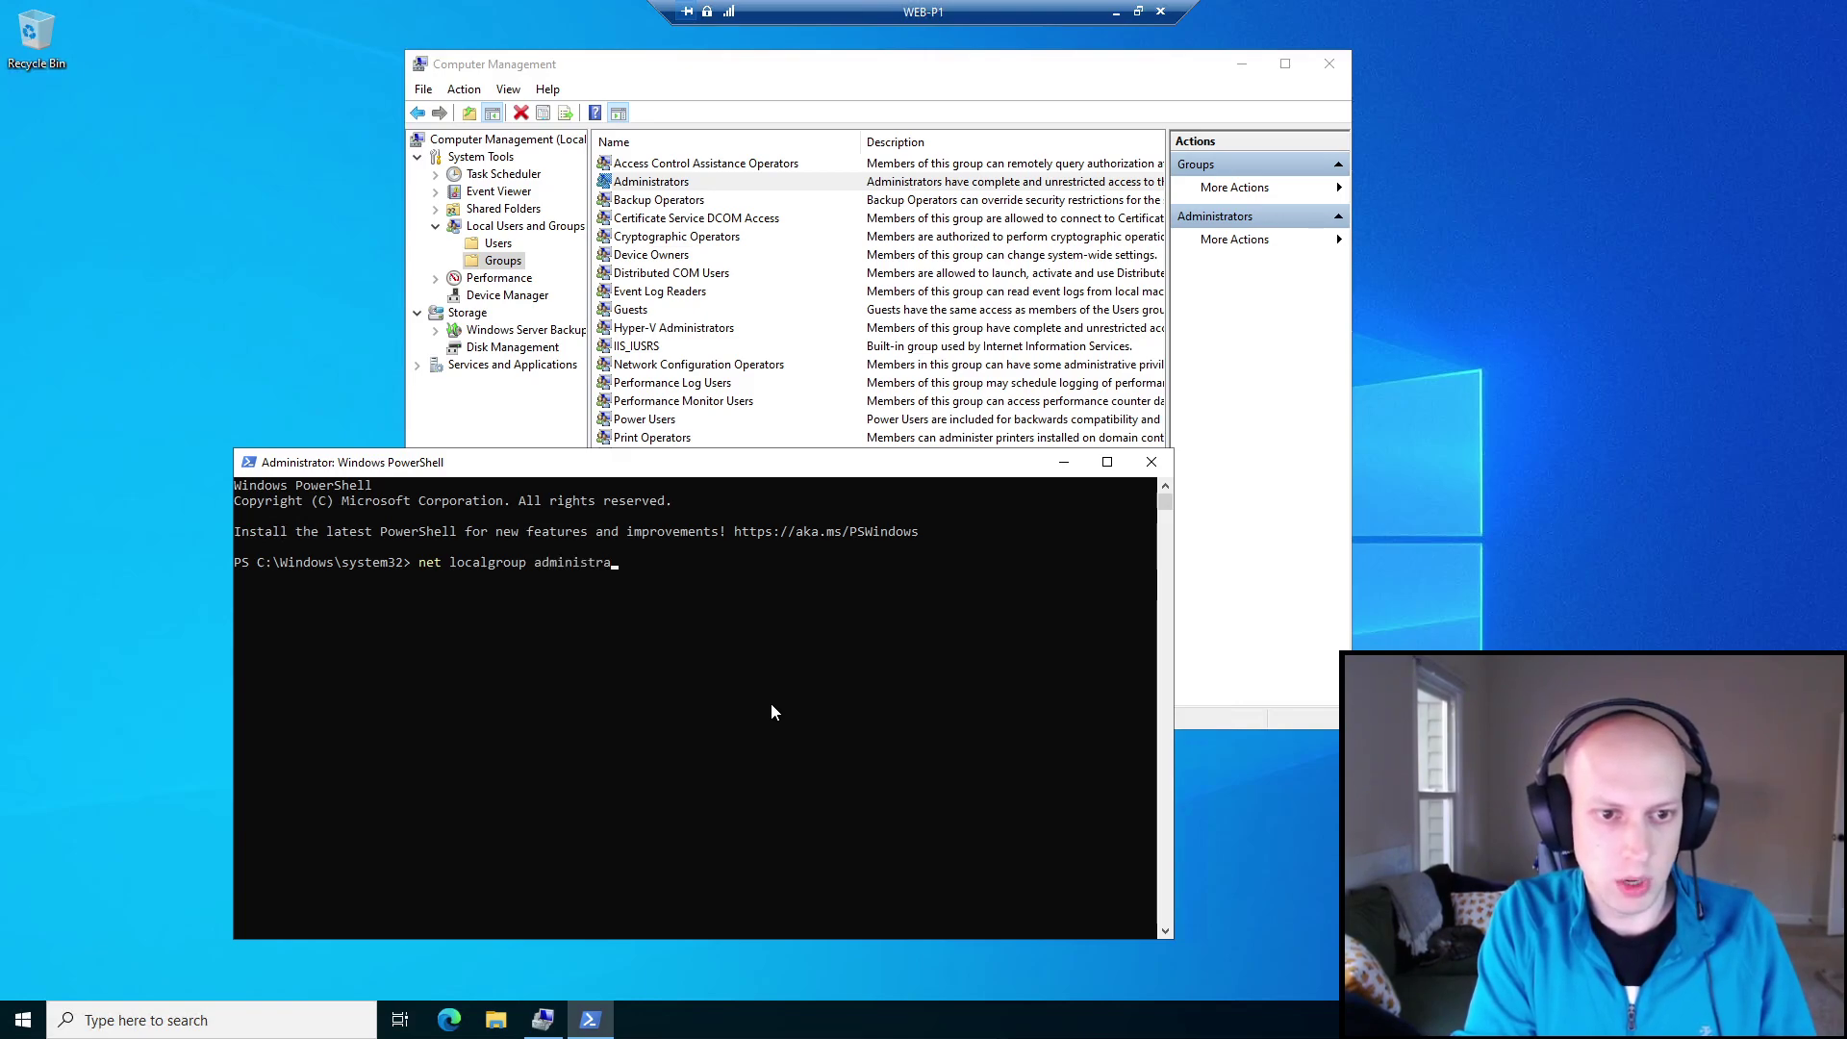
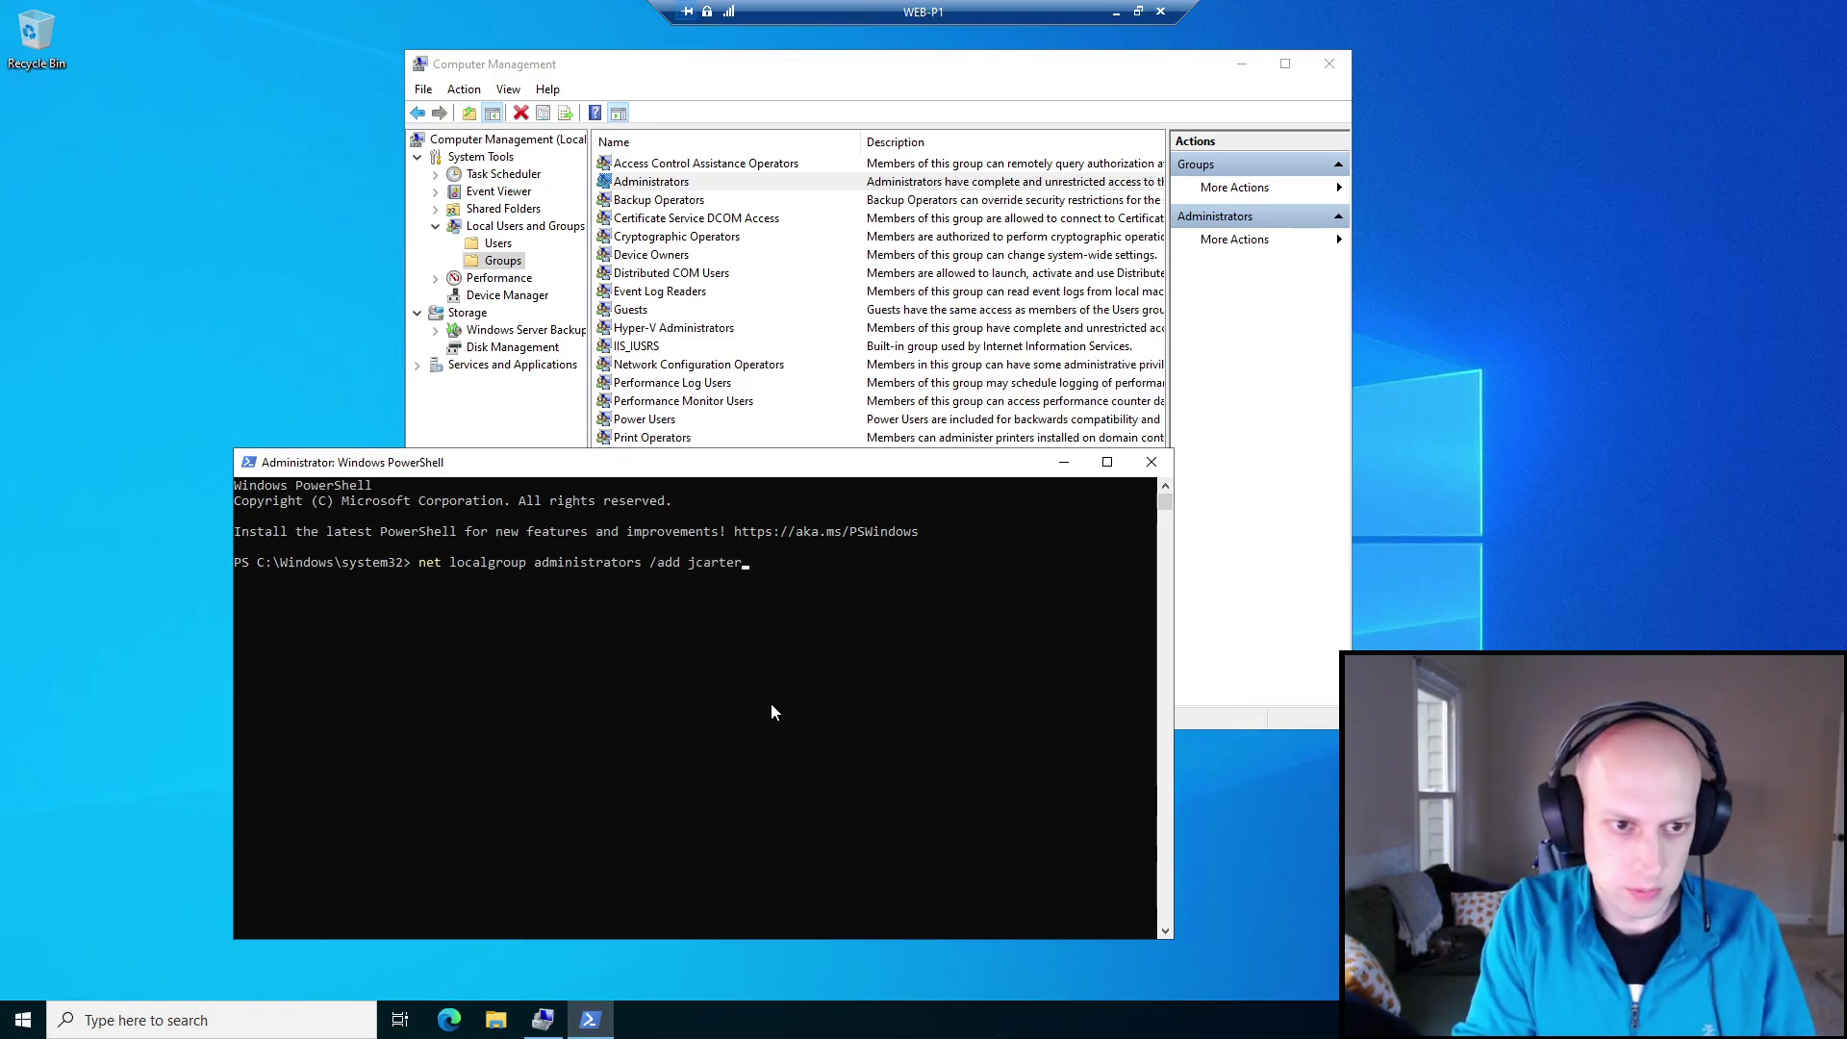
Run net localgroup administrators /add for the user on WEB-P1 and verify the Administrators members.
key(Return)
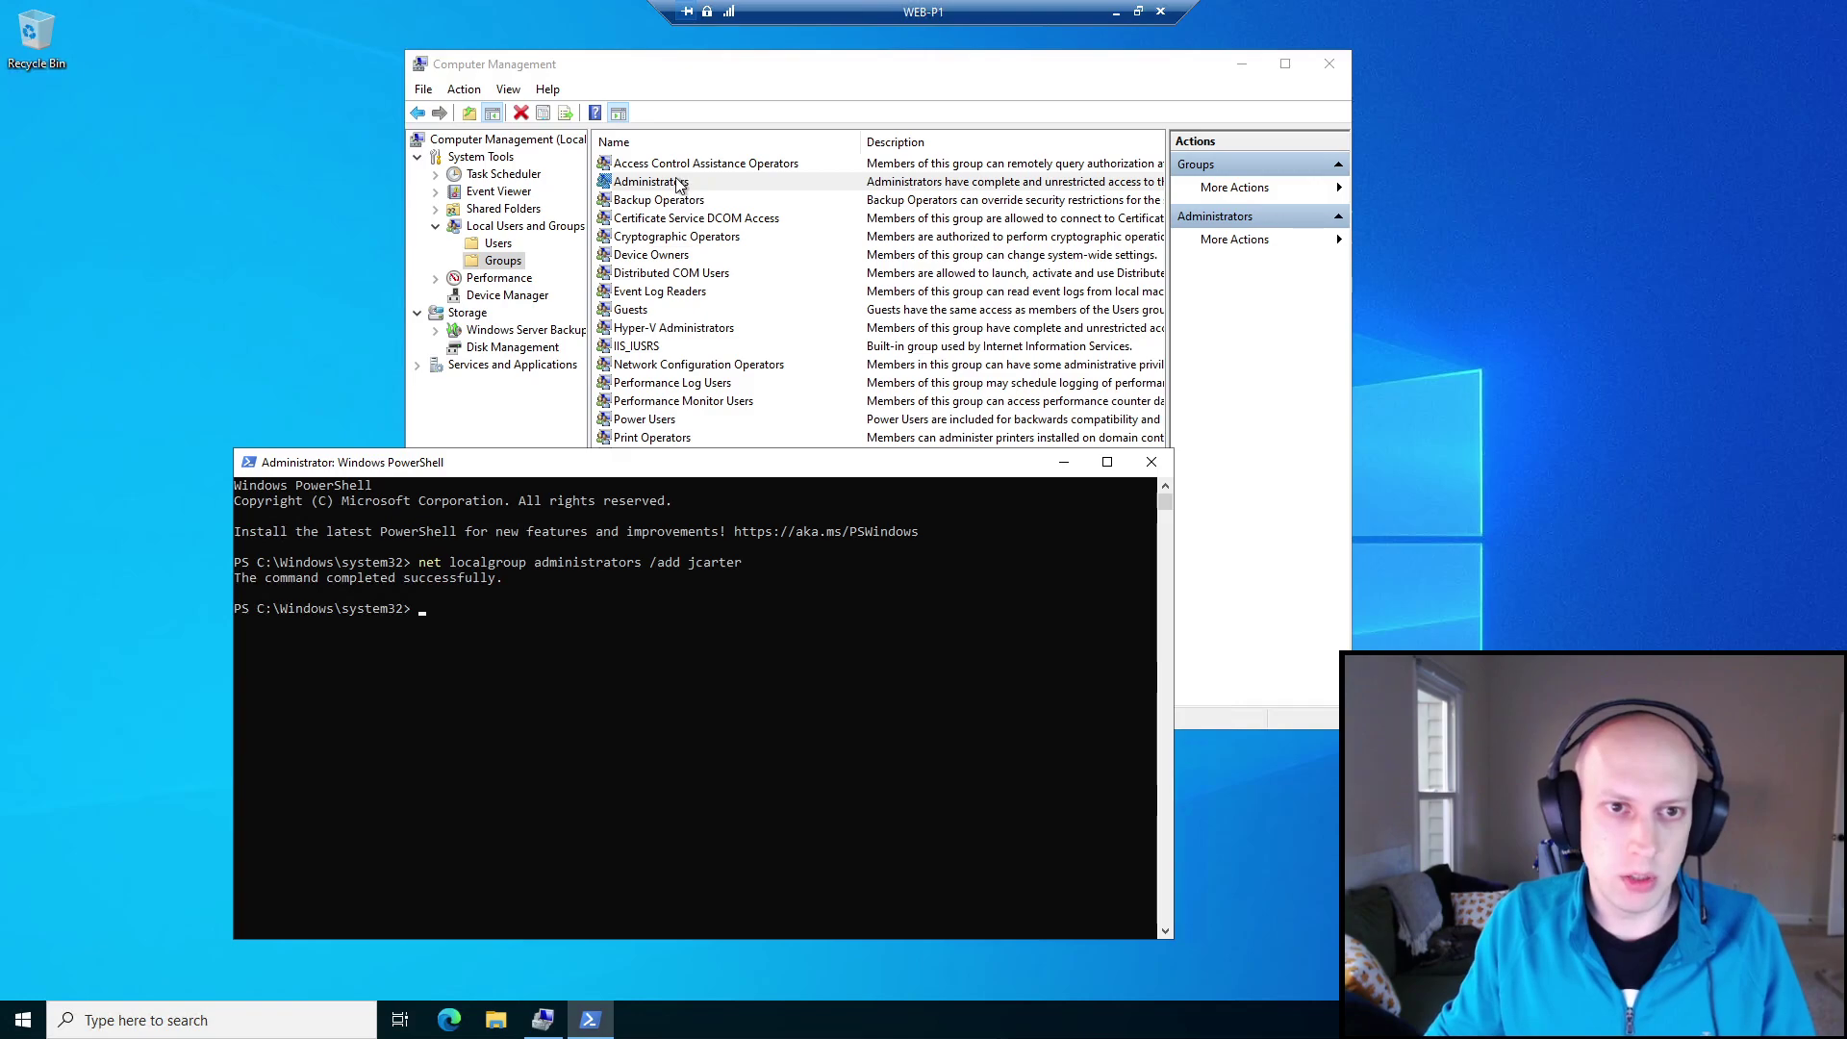
double_click(646, 182)
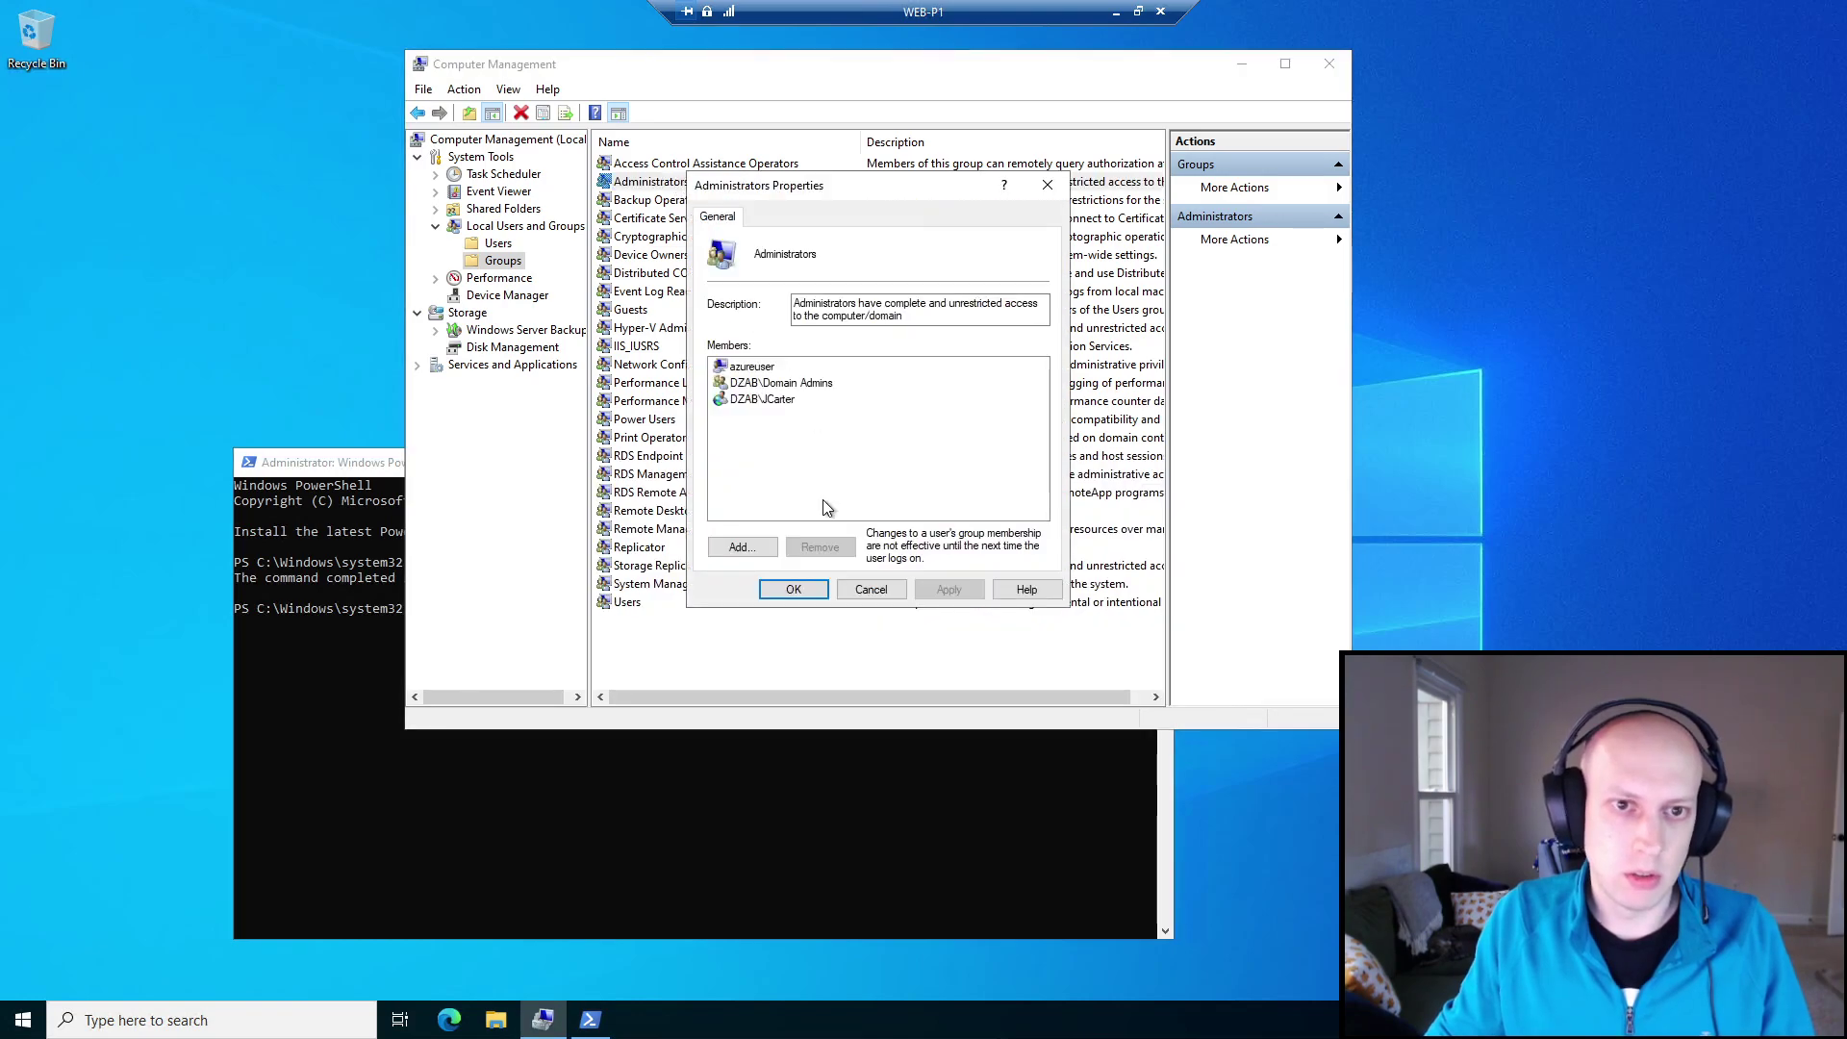
click(874, 592)
click(870, 752)
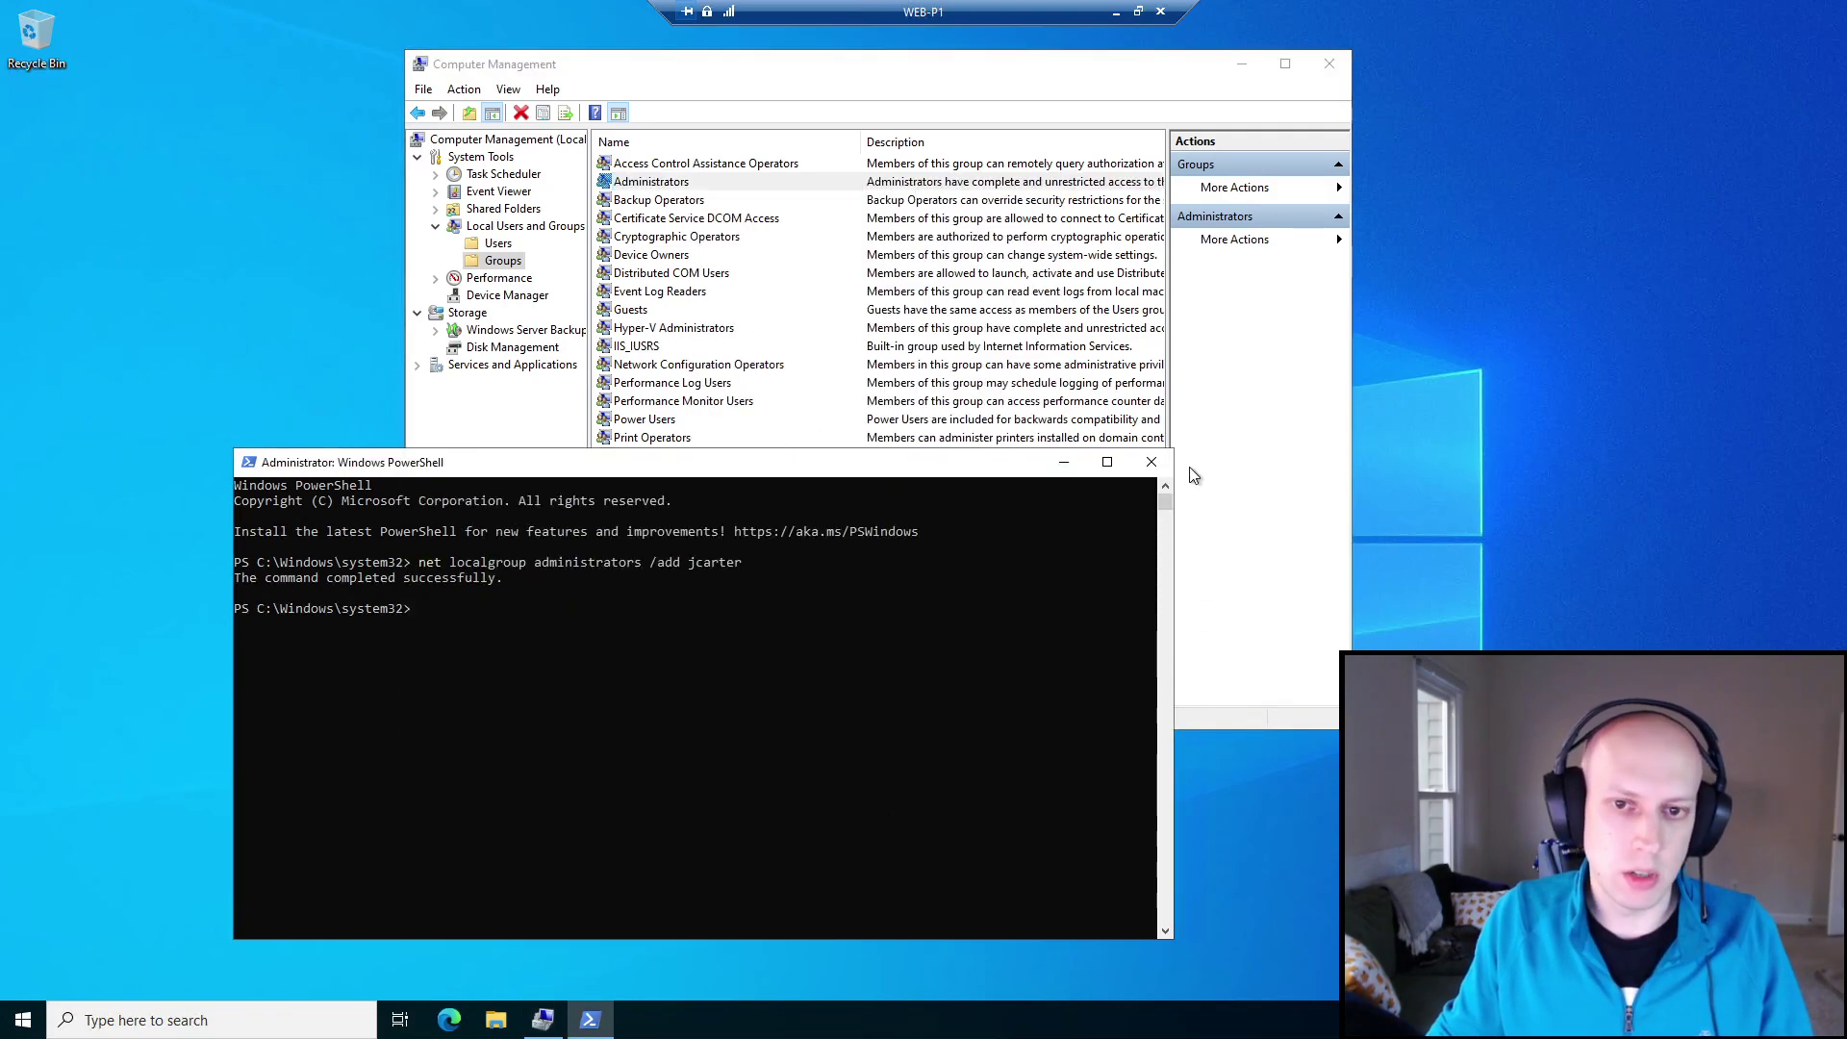
Close PowerShell and Computer Management, then sign out of the WEB-P1 session.
click(1152, 463)
click(1335, 63)
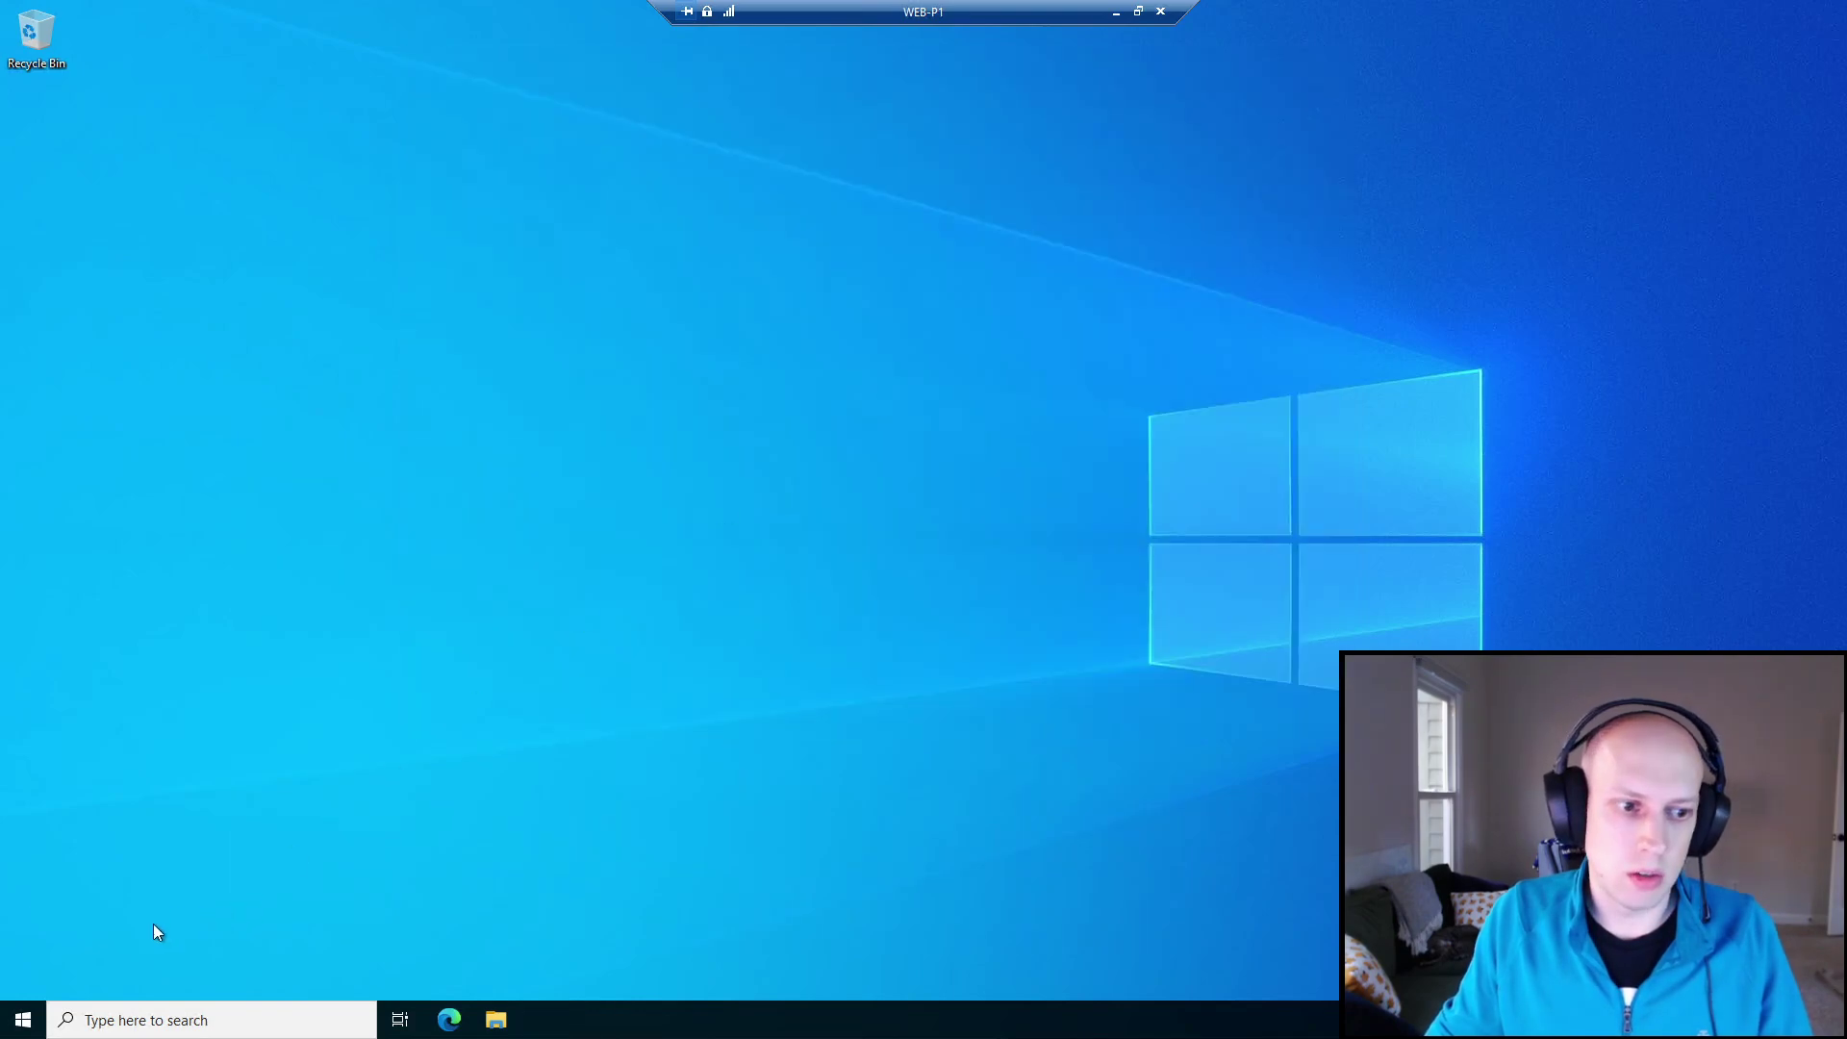
click(23, 1019)
click(40, 784)
click(63, 744)
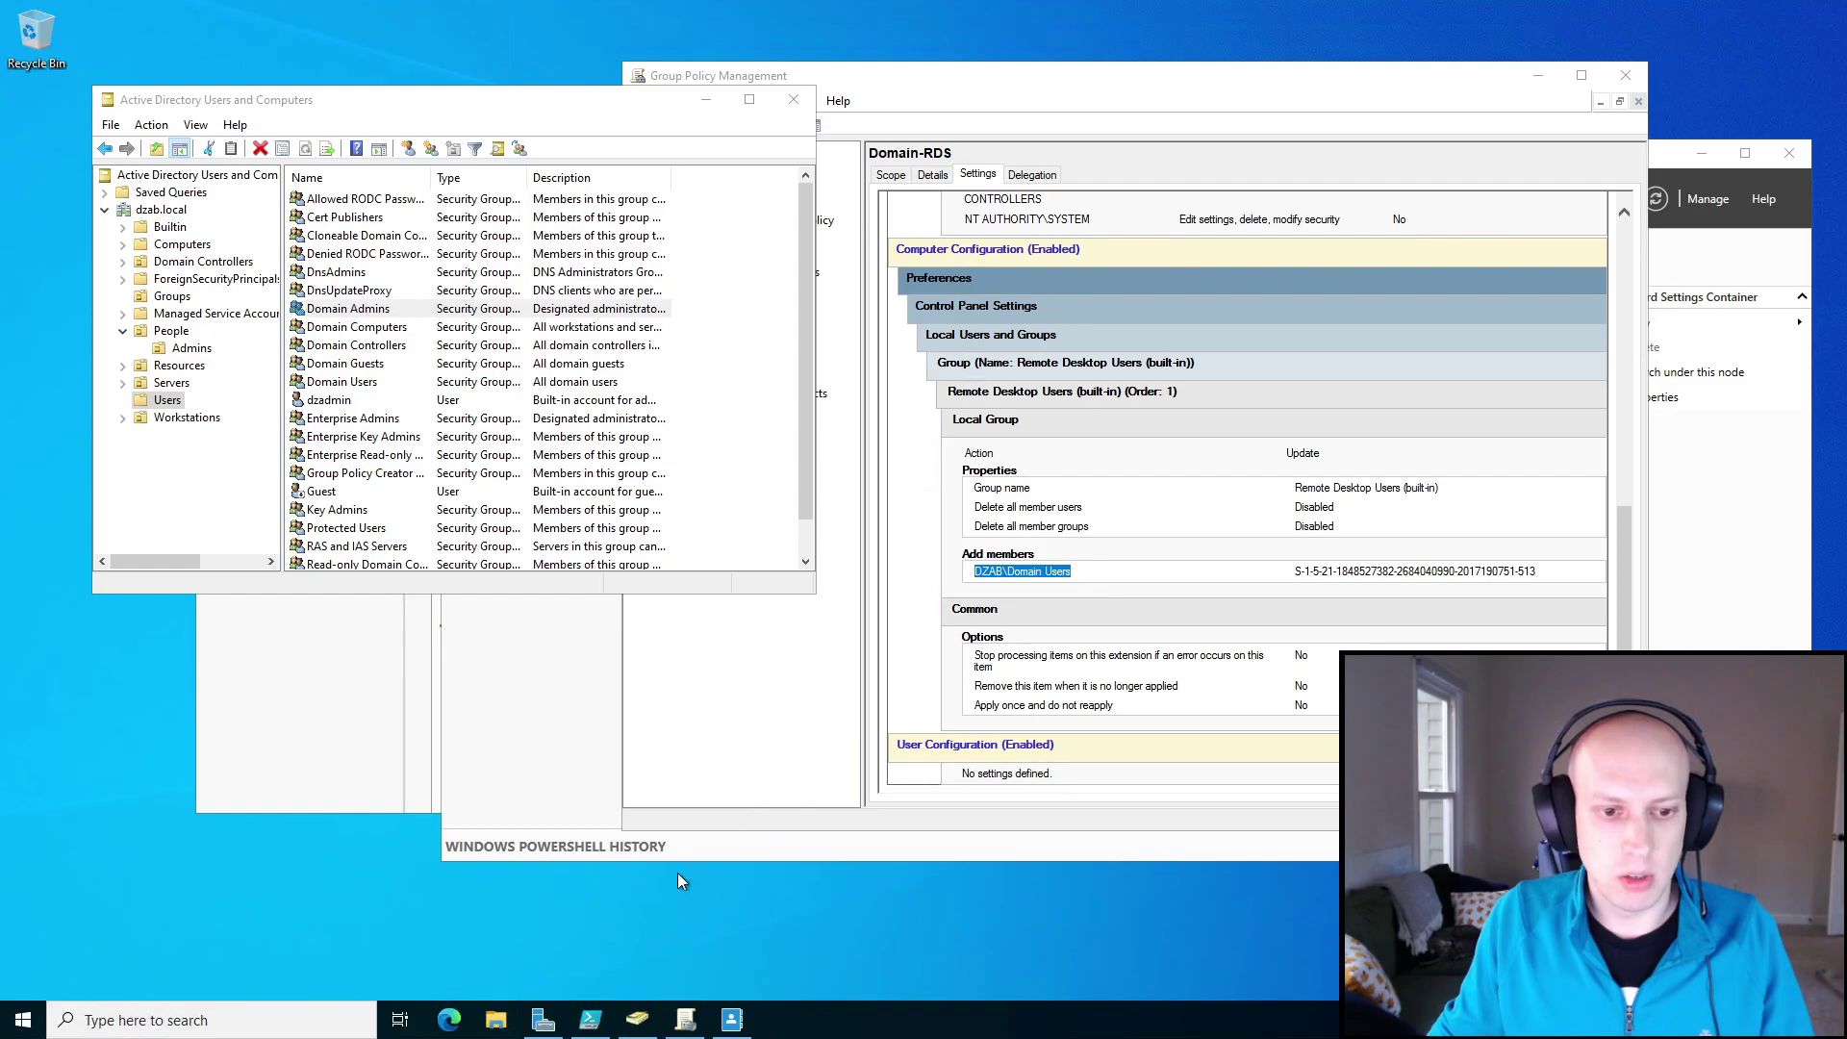
Pin Remote Desktop Connection to the taskbar and reconnect to WEB-P1 with the user's password.
click(200, 1019)
text(rem)
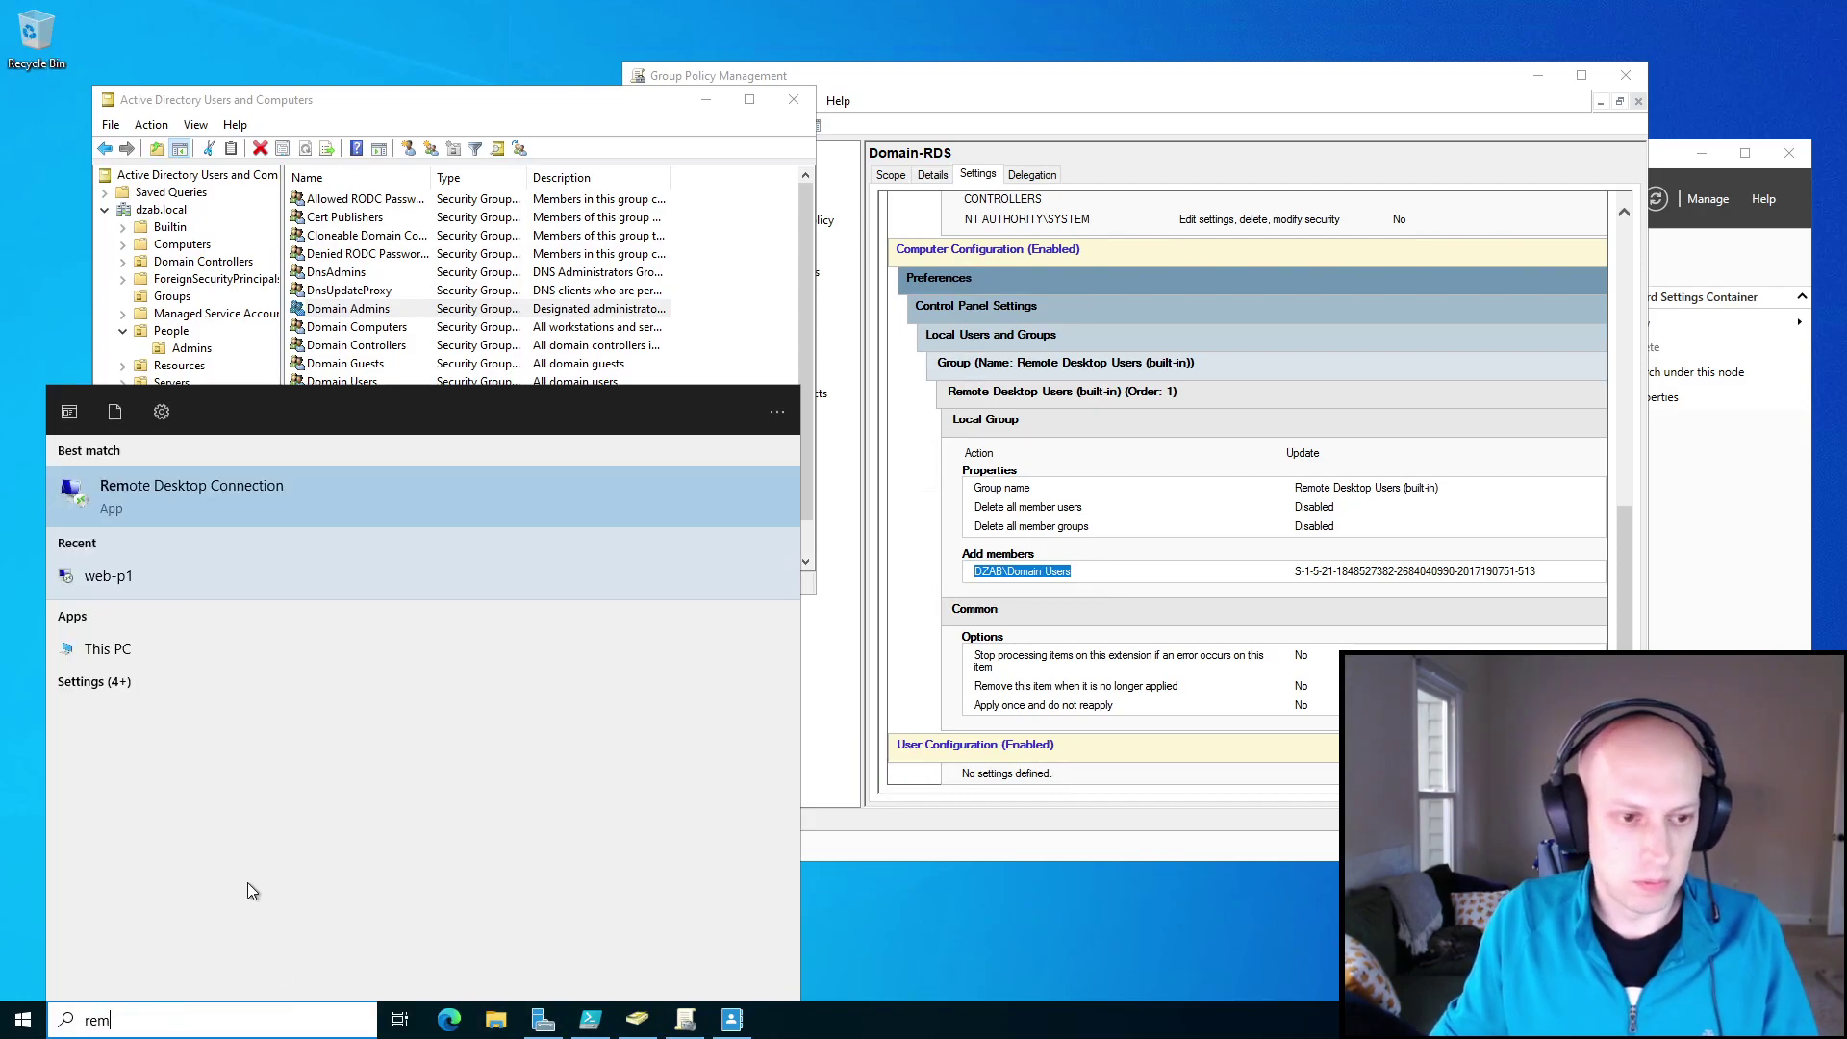
right_click(139, 492)
click(214, 631)
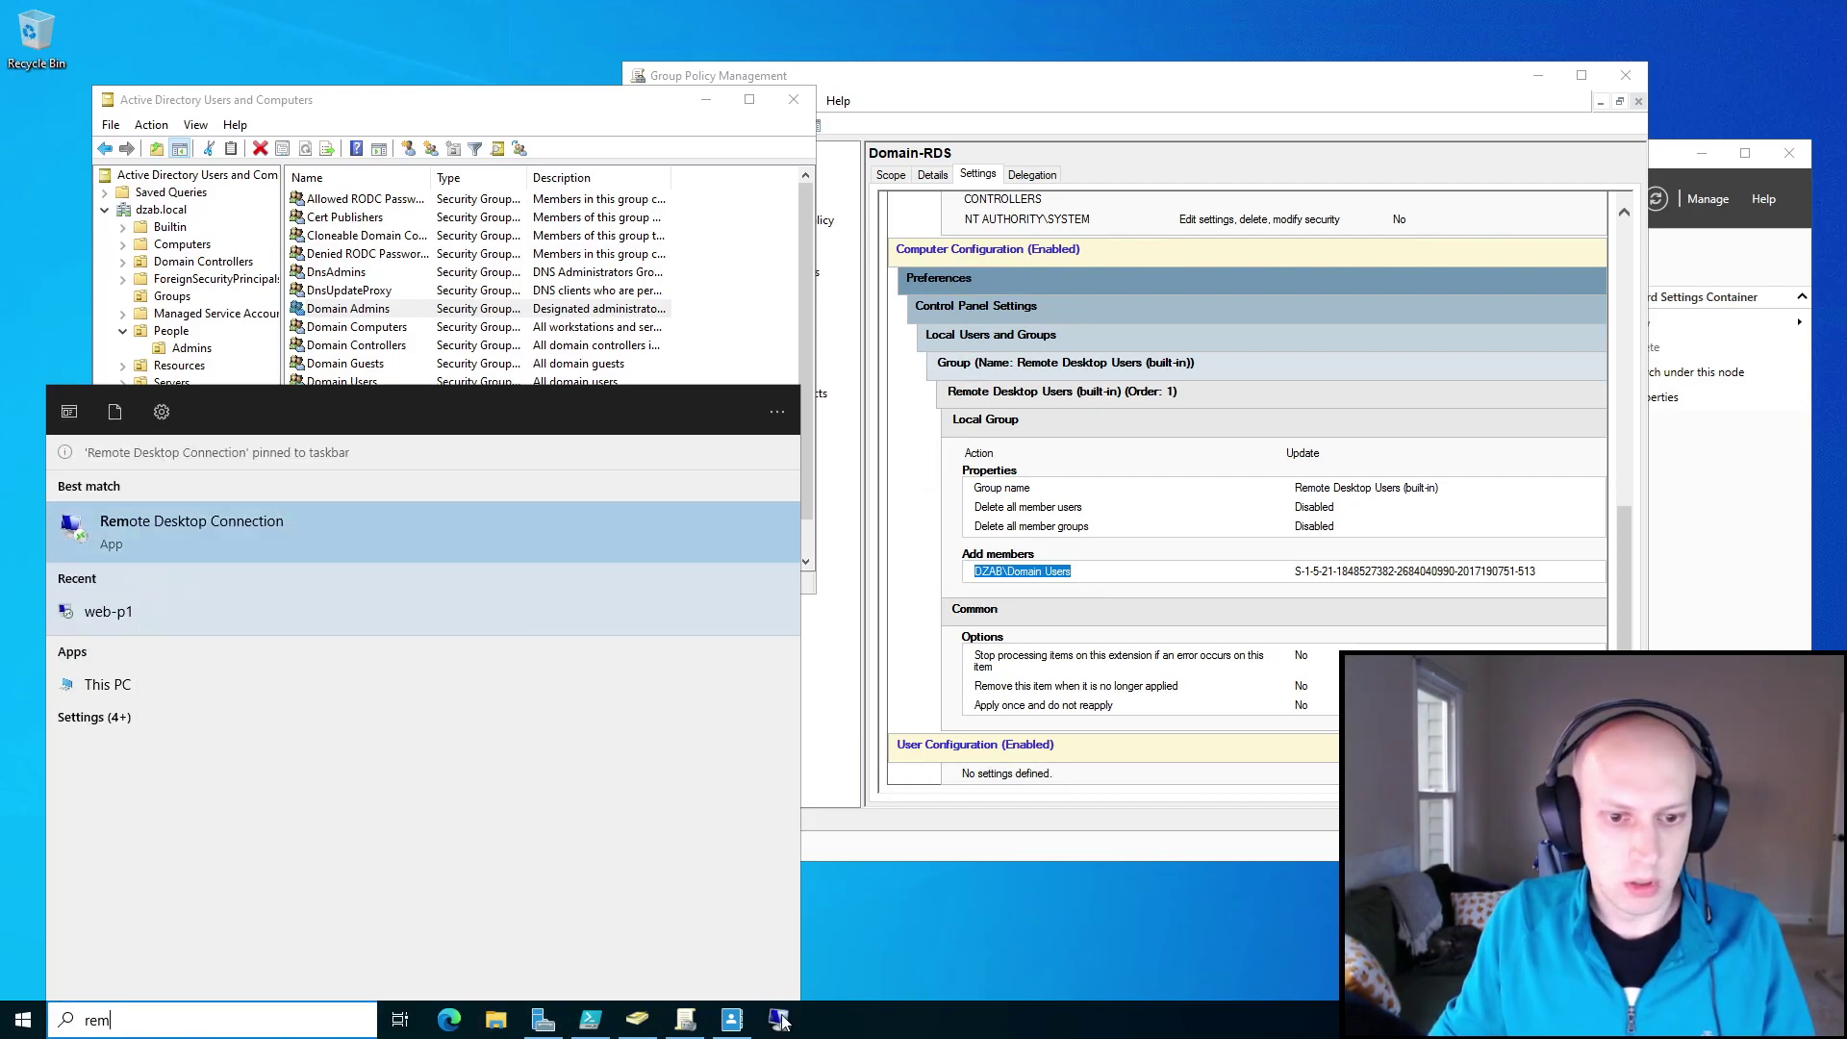
click(779, 1020)
click(996, 411)
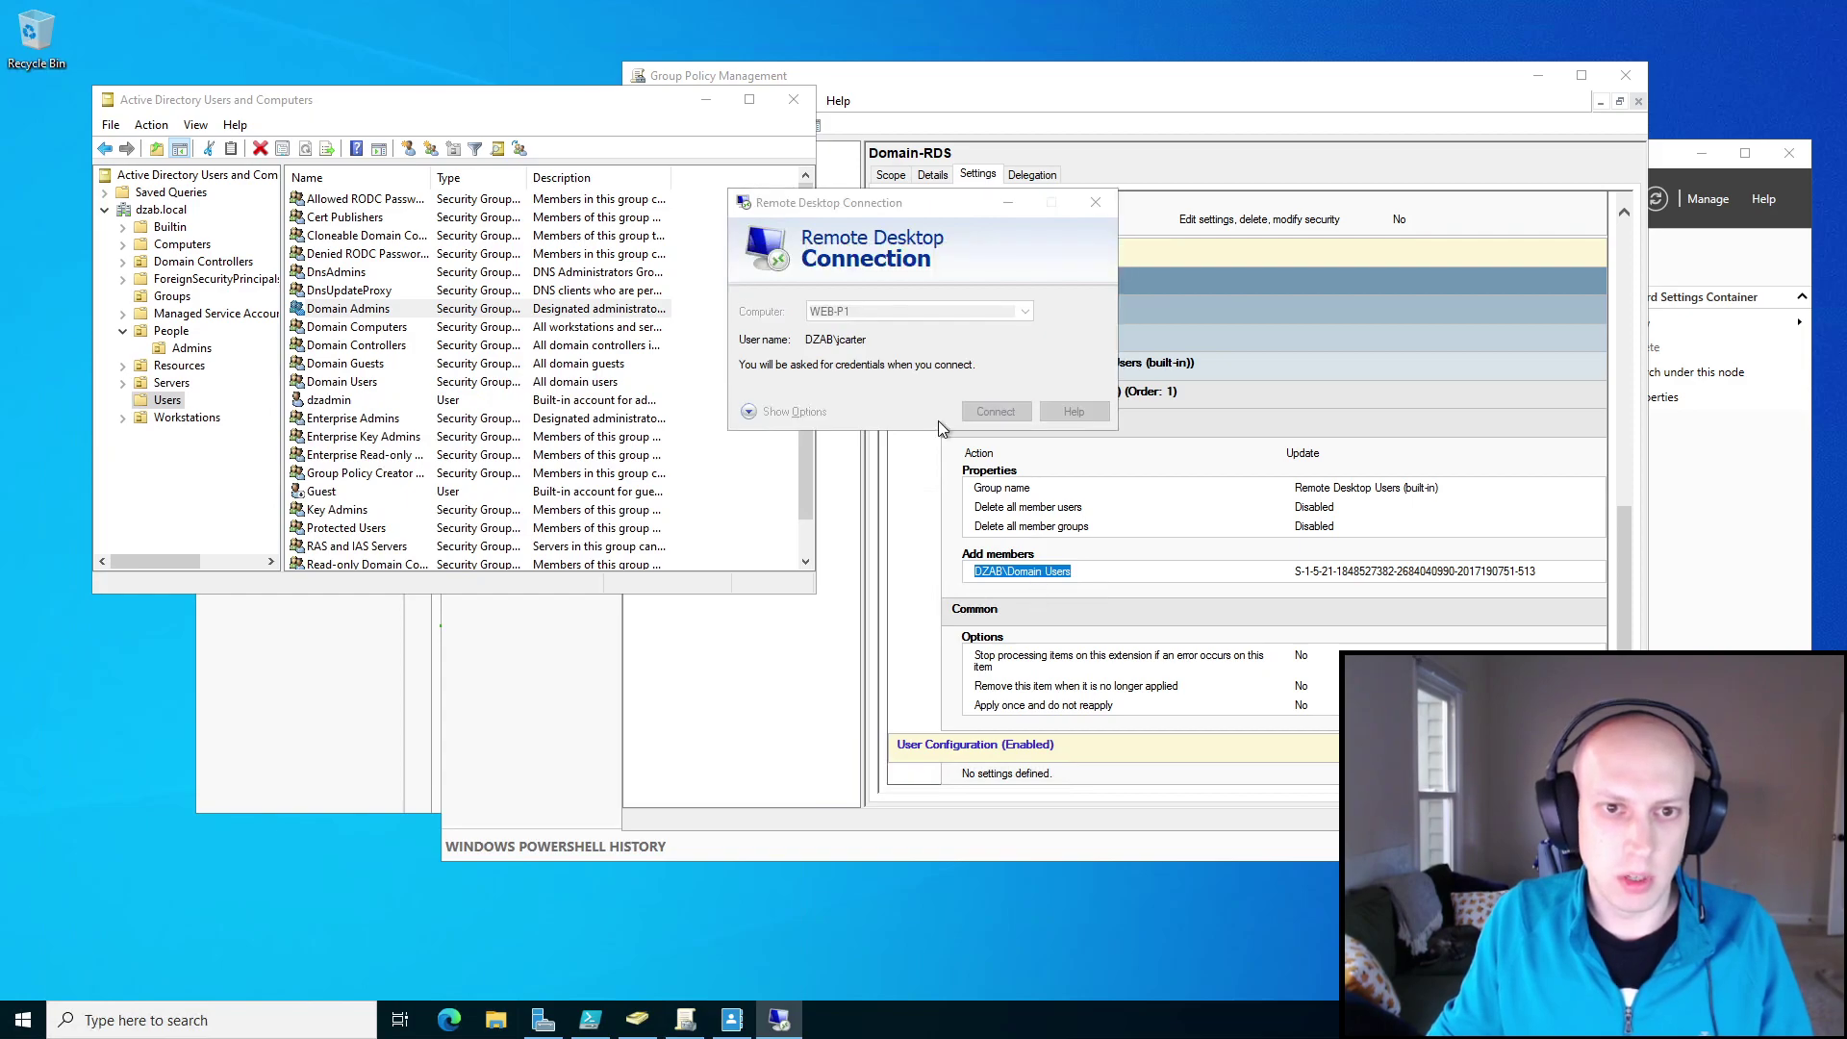
text(*)
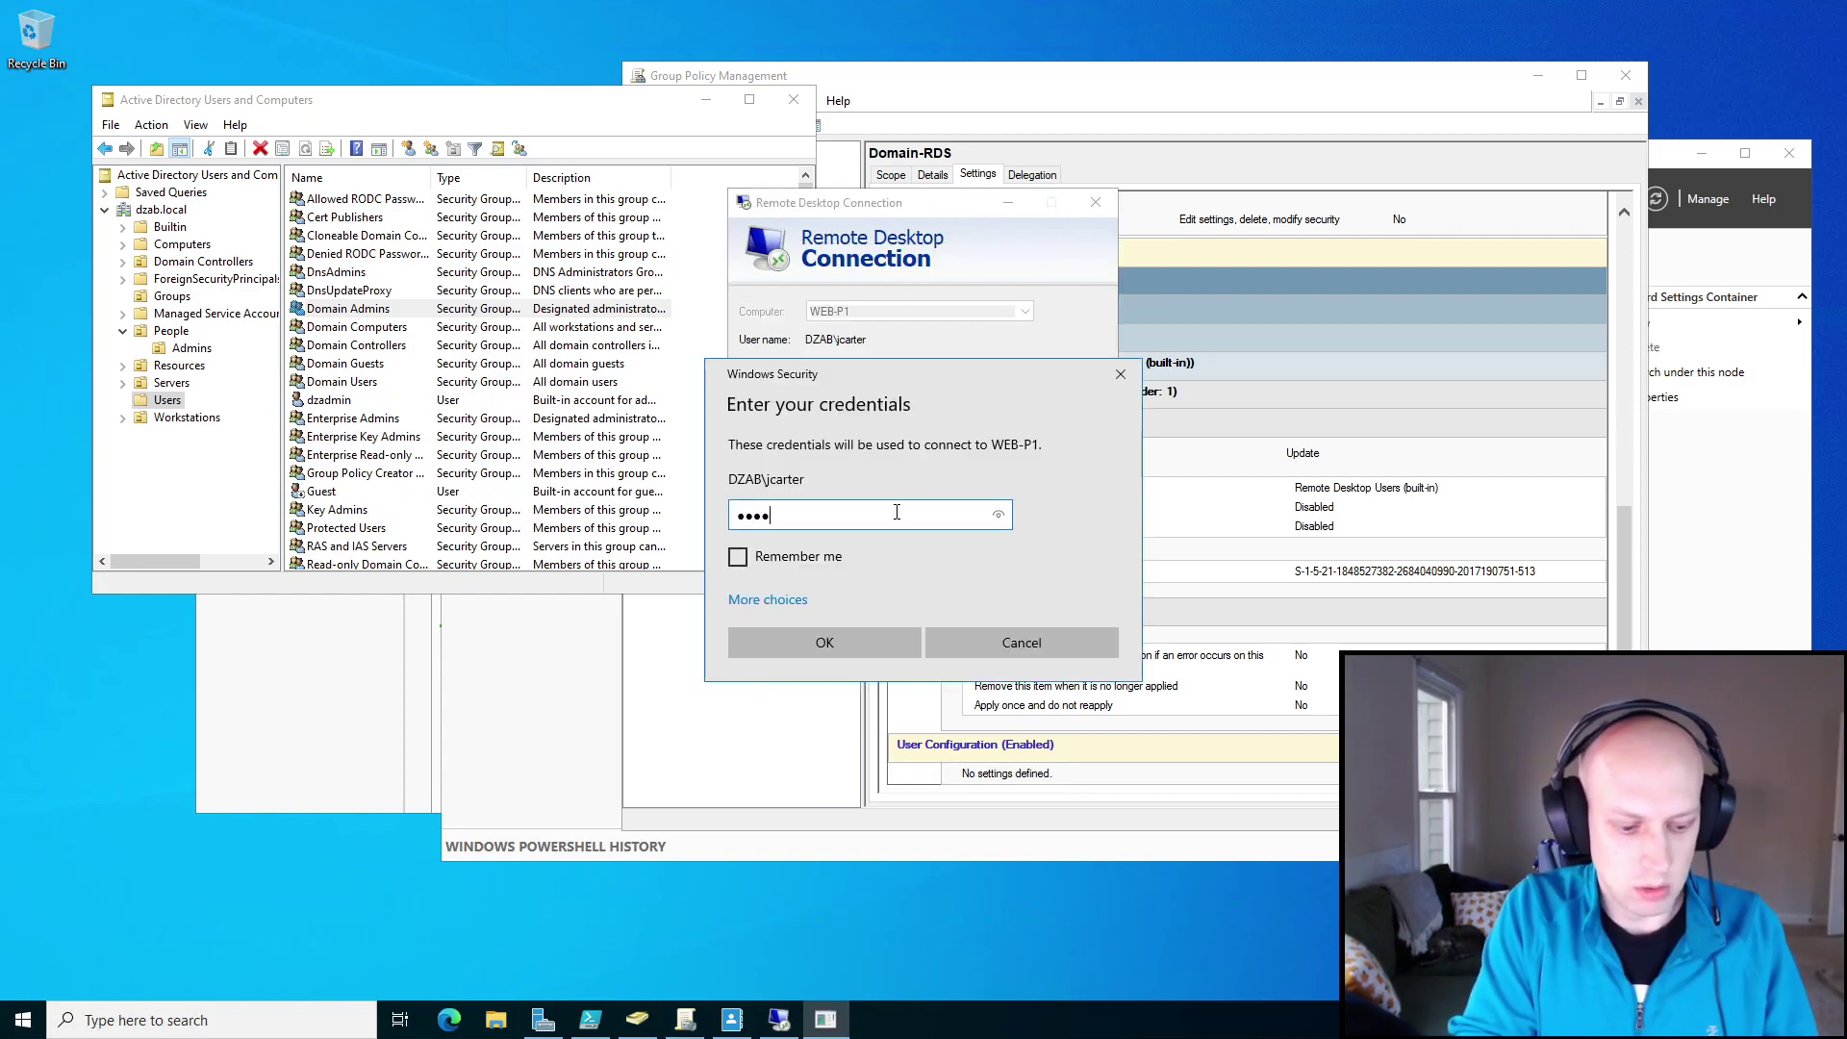
key(Return)
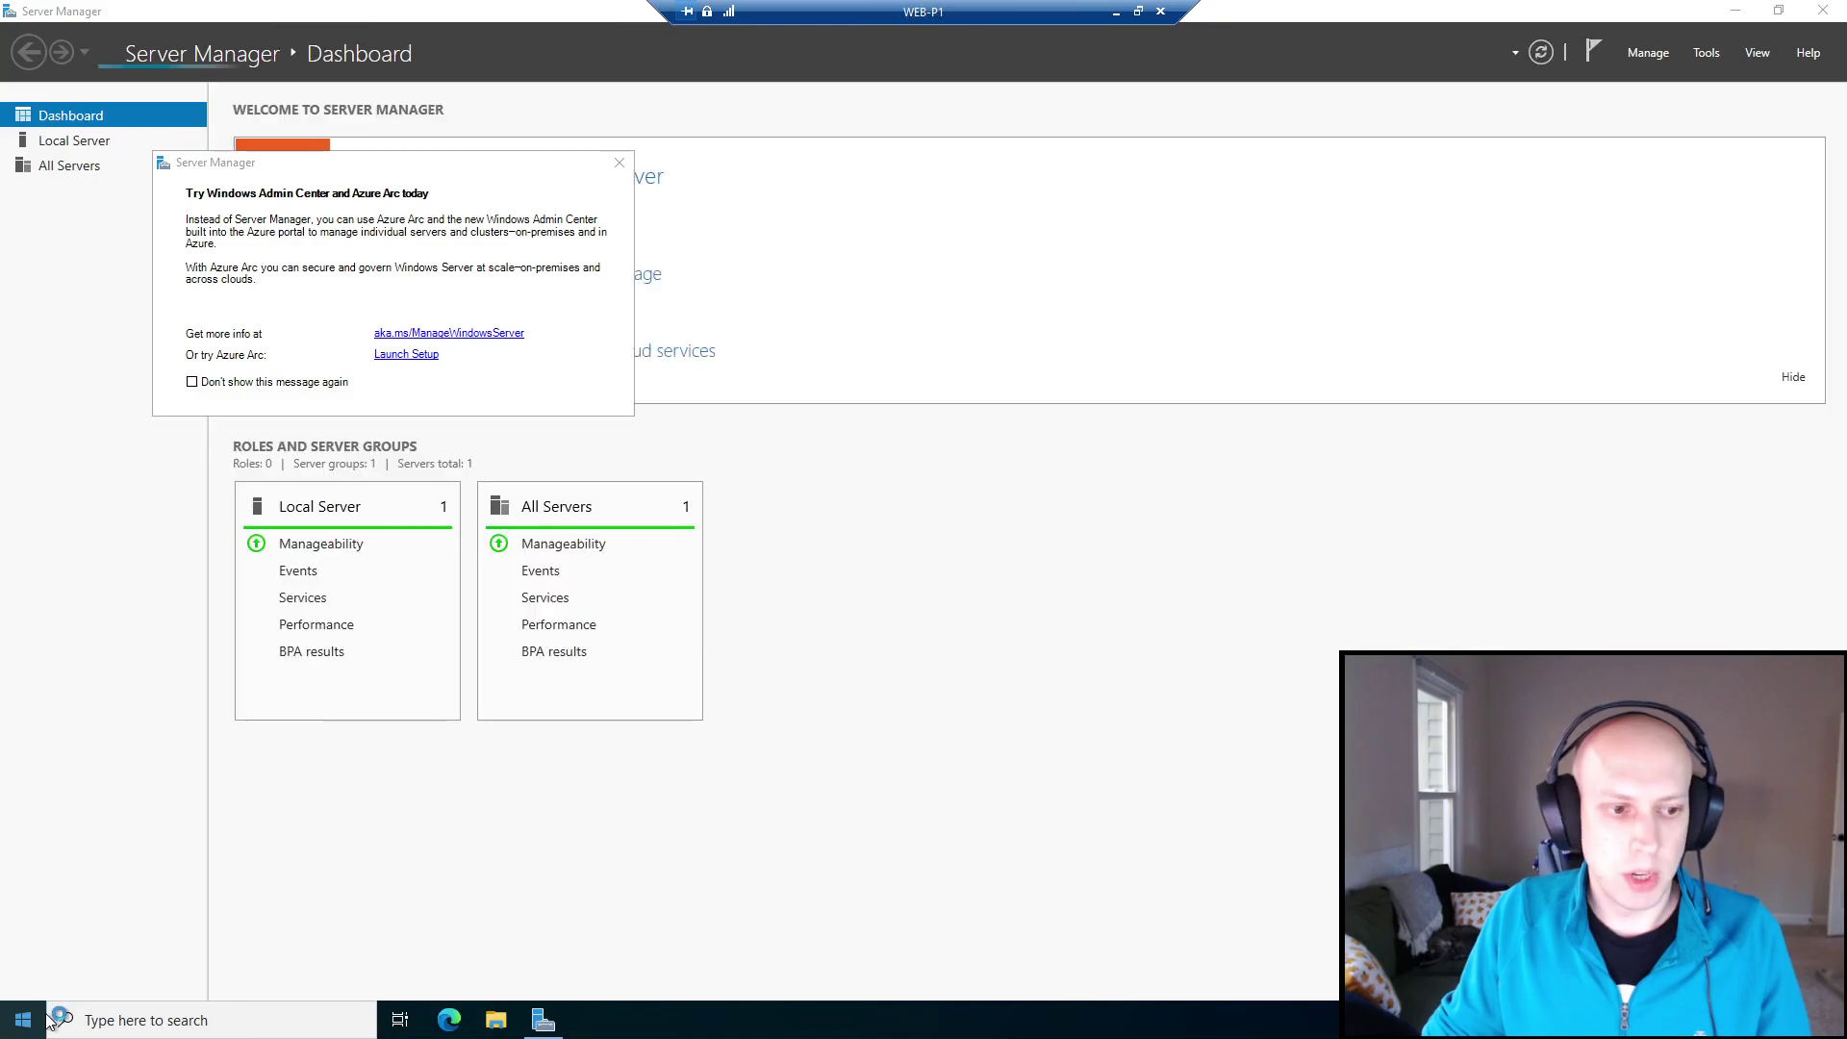
Start Windows PowerShell (Admin) on WEB-P1 via Win+X, approve UAC, then minimize the session.
key(super+x)
key(a)
click(874, 629)
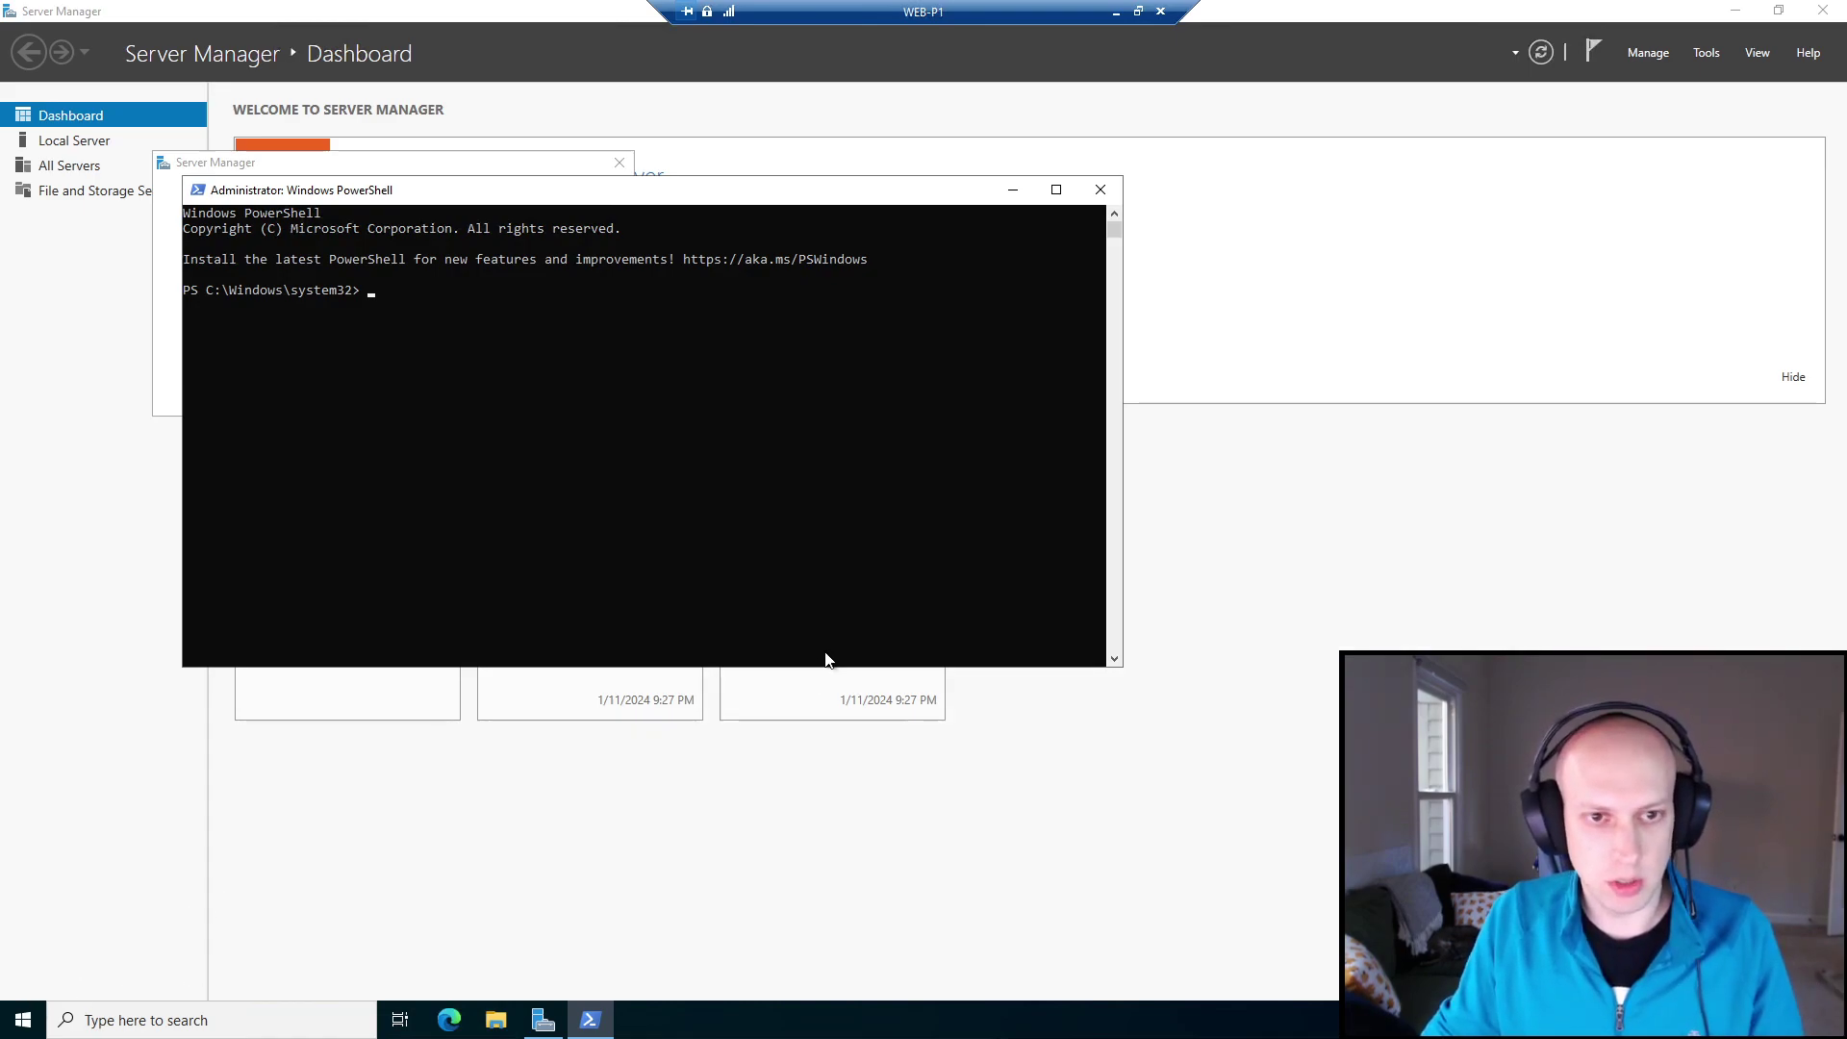
click(1115, 14)
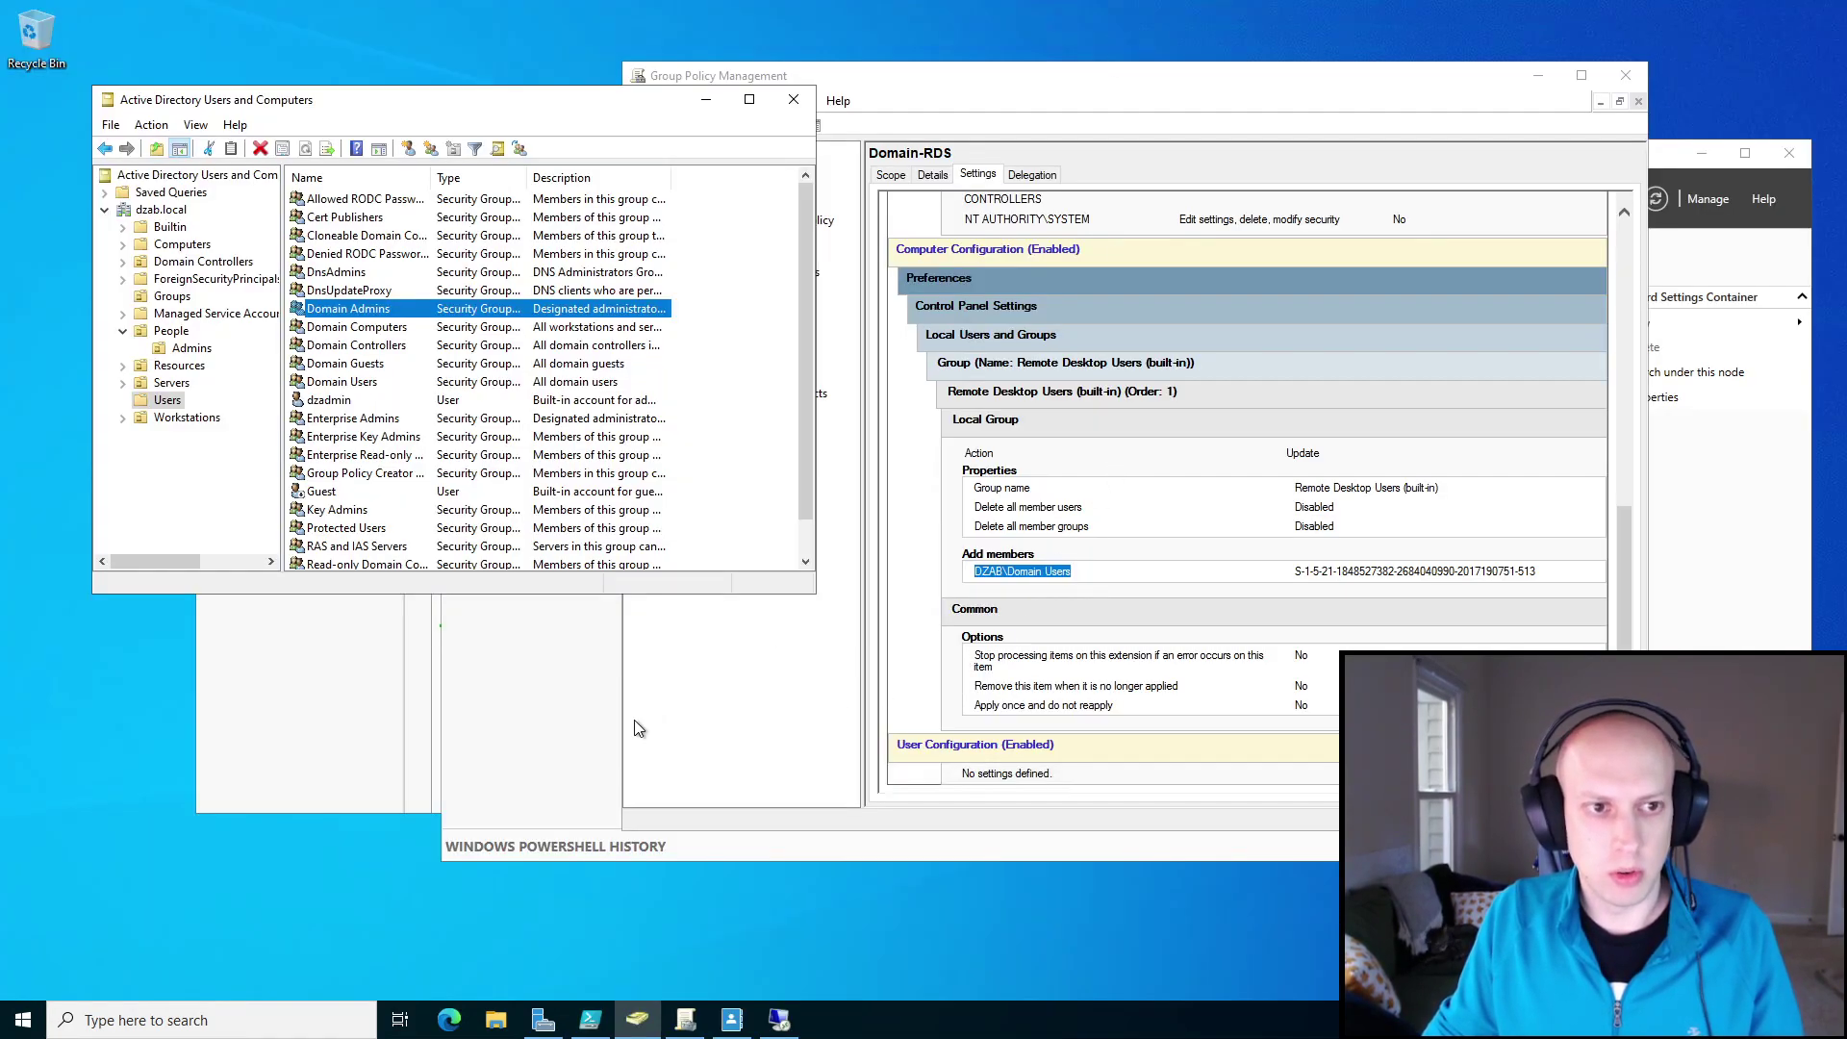
Open a new Remote Desktop Connection and connect to AD-P1.
click(781, 1021)
right_click(788, 1027)
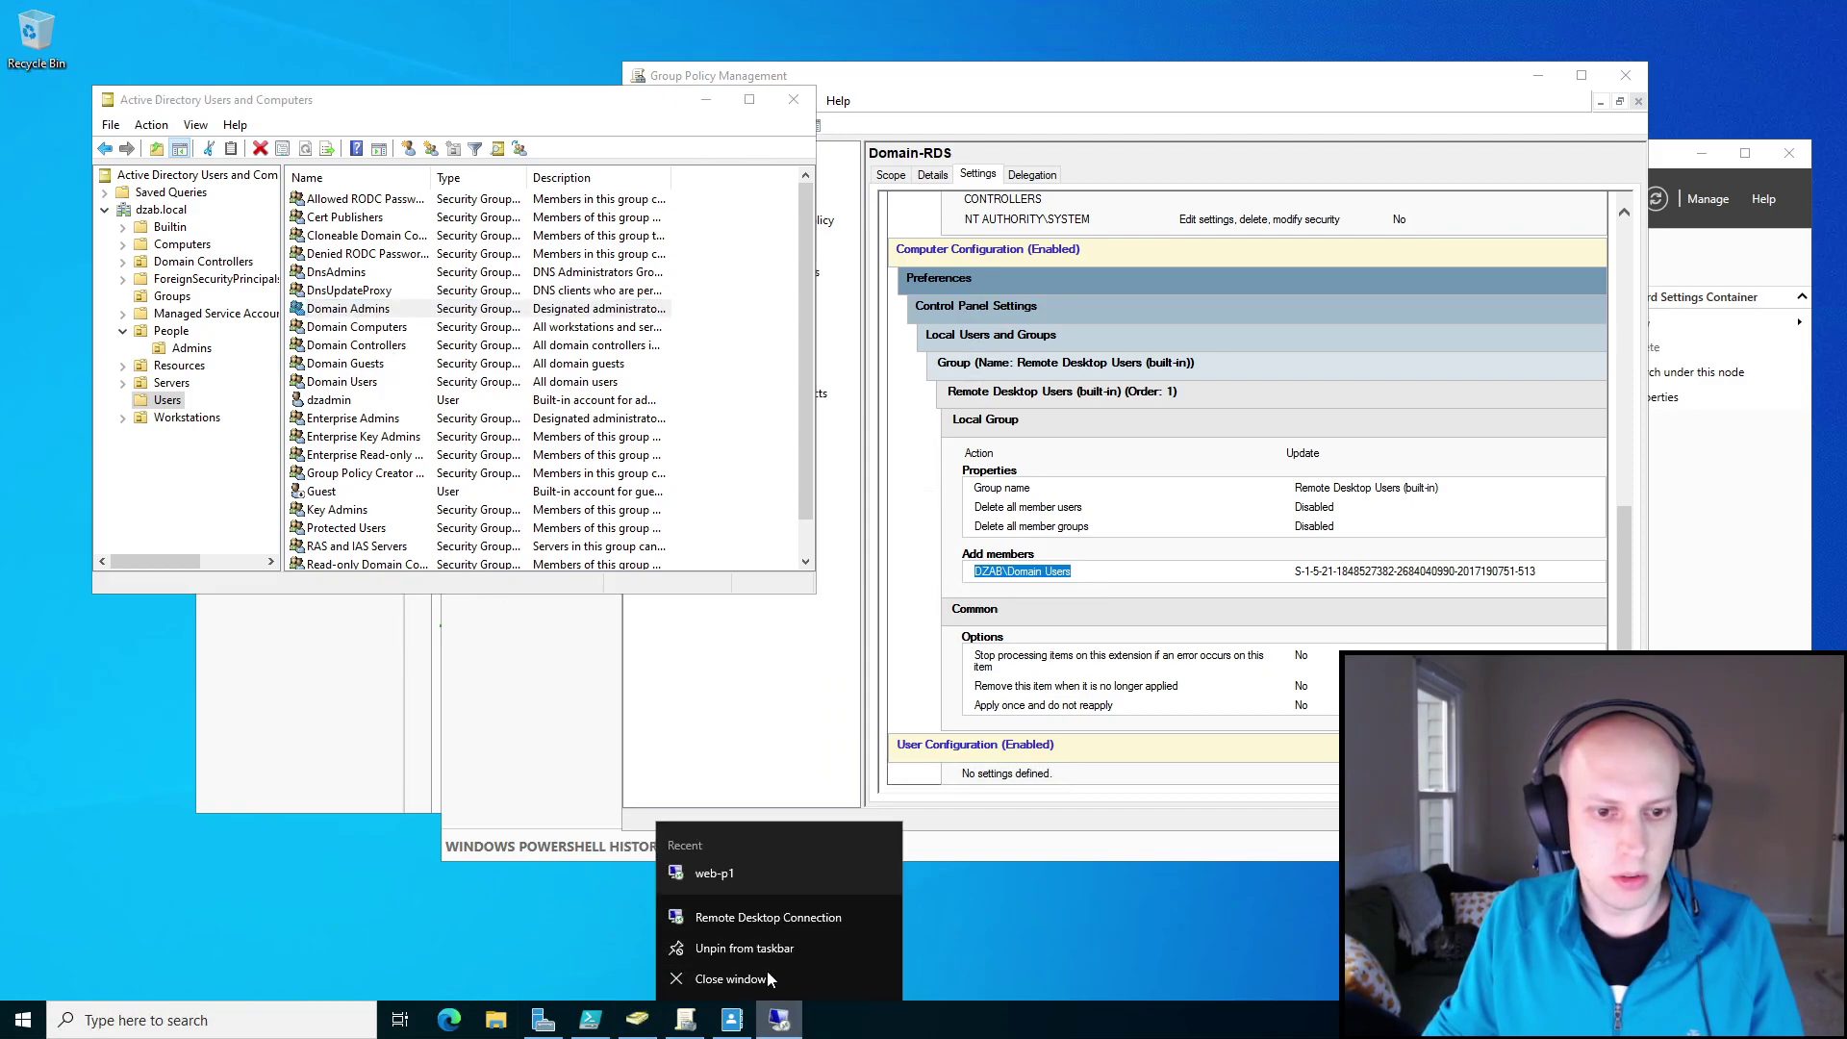
click(784, 925)
text(AD)
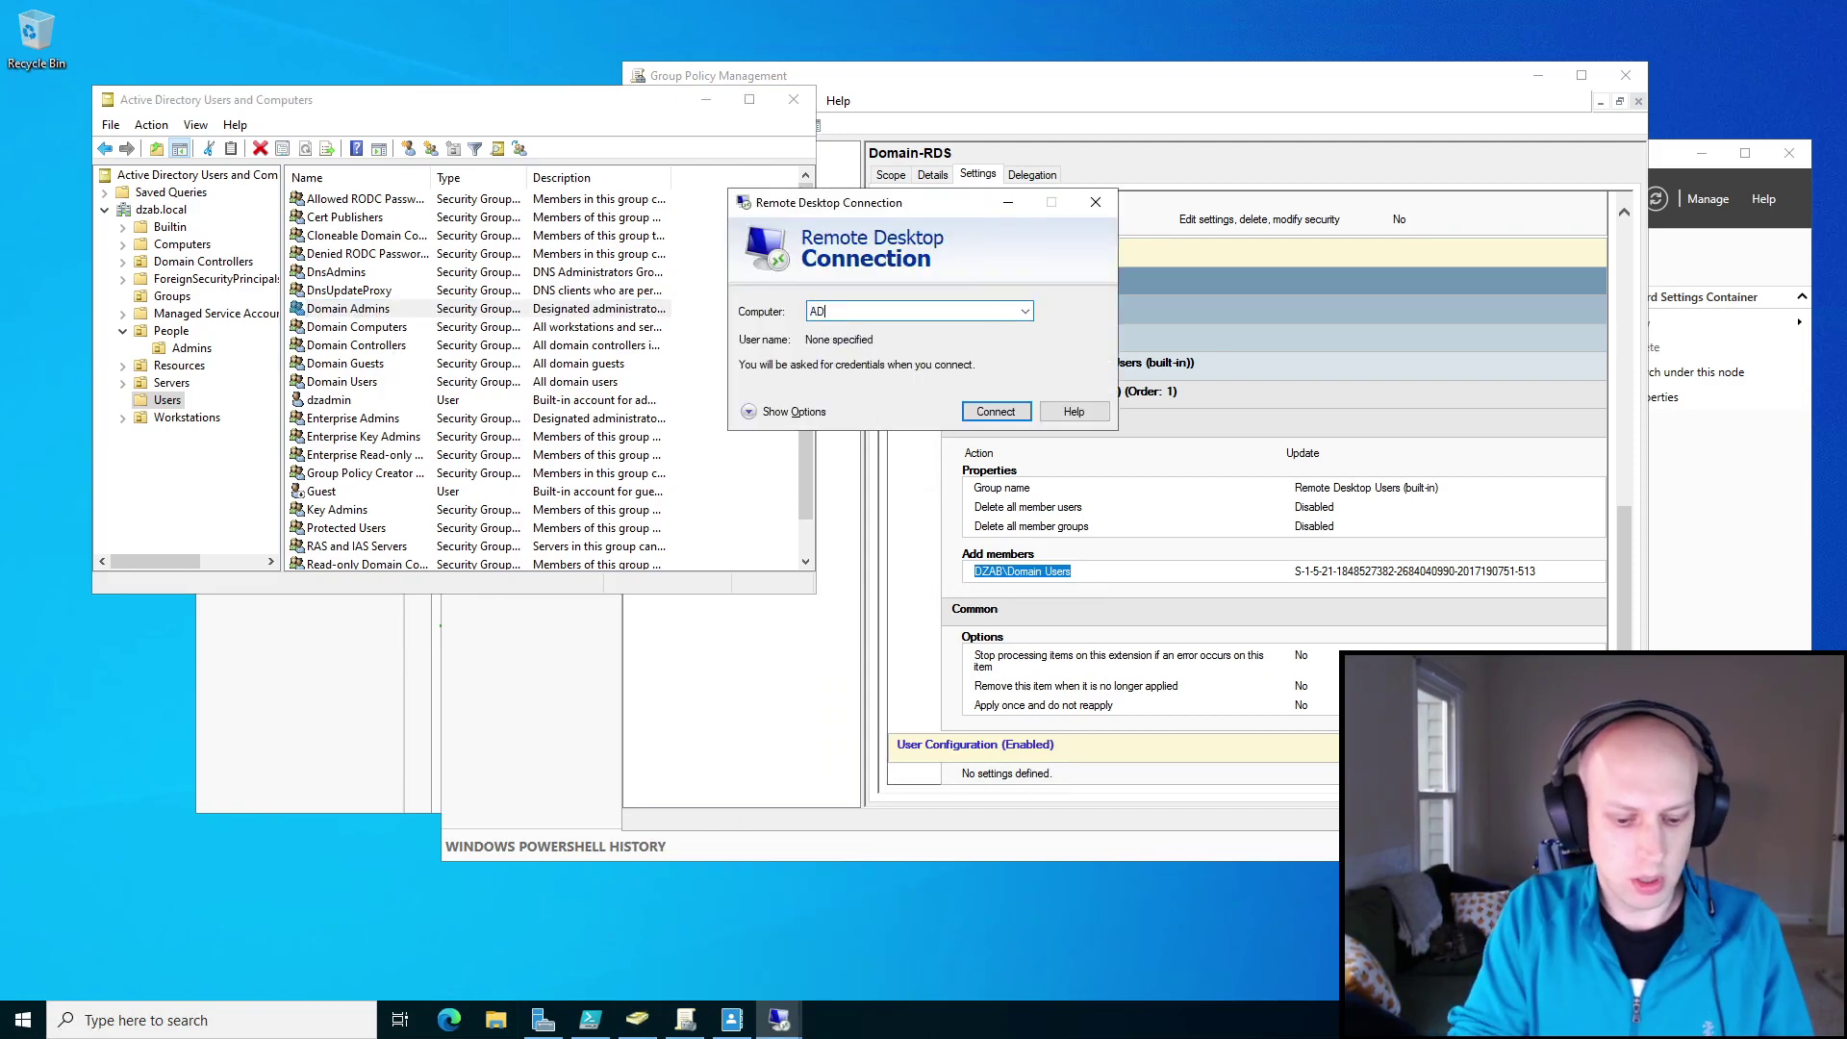
click(996, 411)
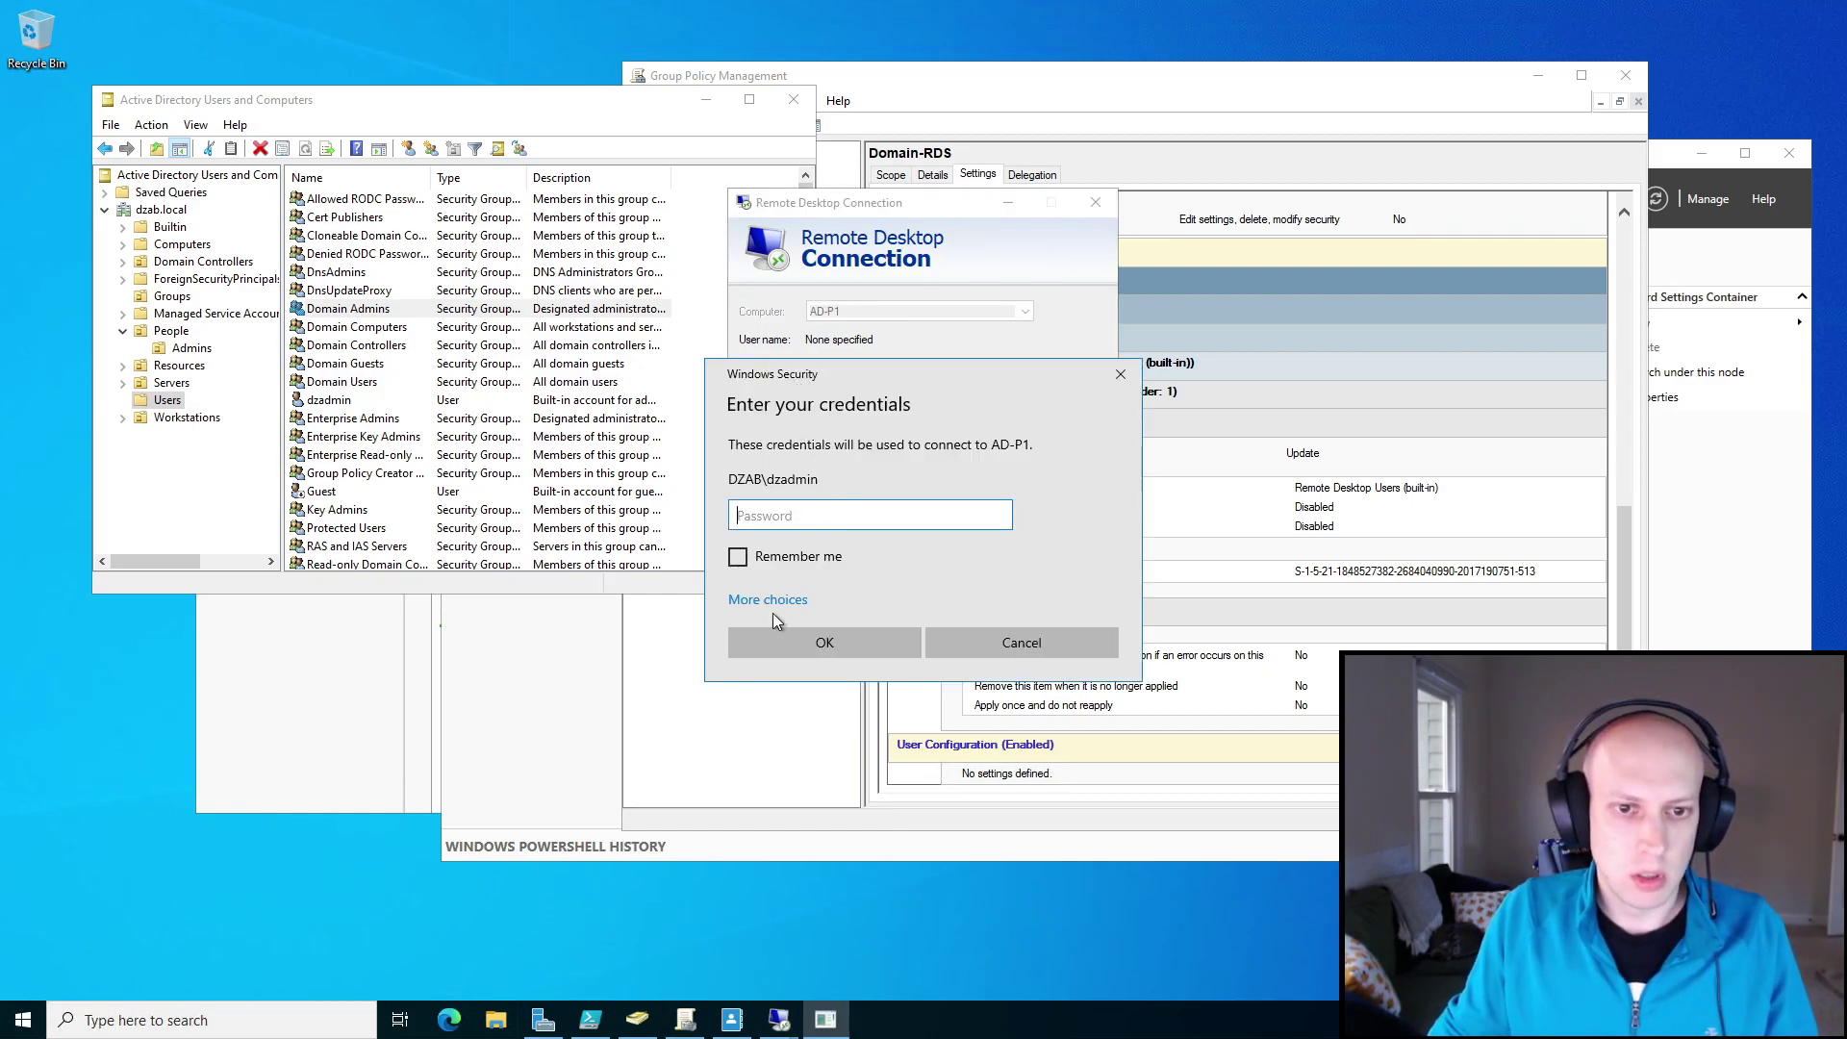
Sign in to AD-P1 with a different domain admin account and password, then minimize Active Directory Users and Computers.
click(773, 602)
click(866, 694)
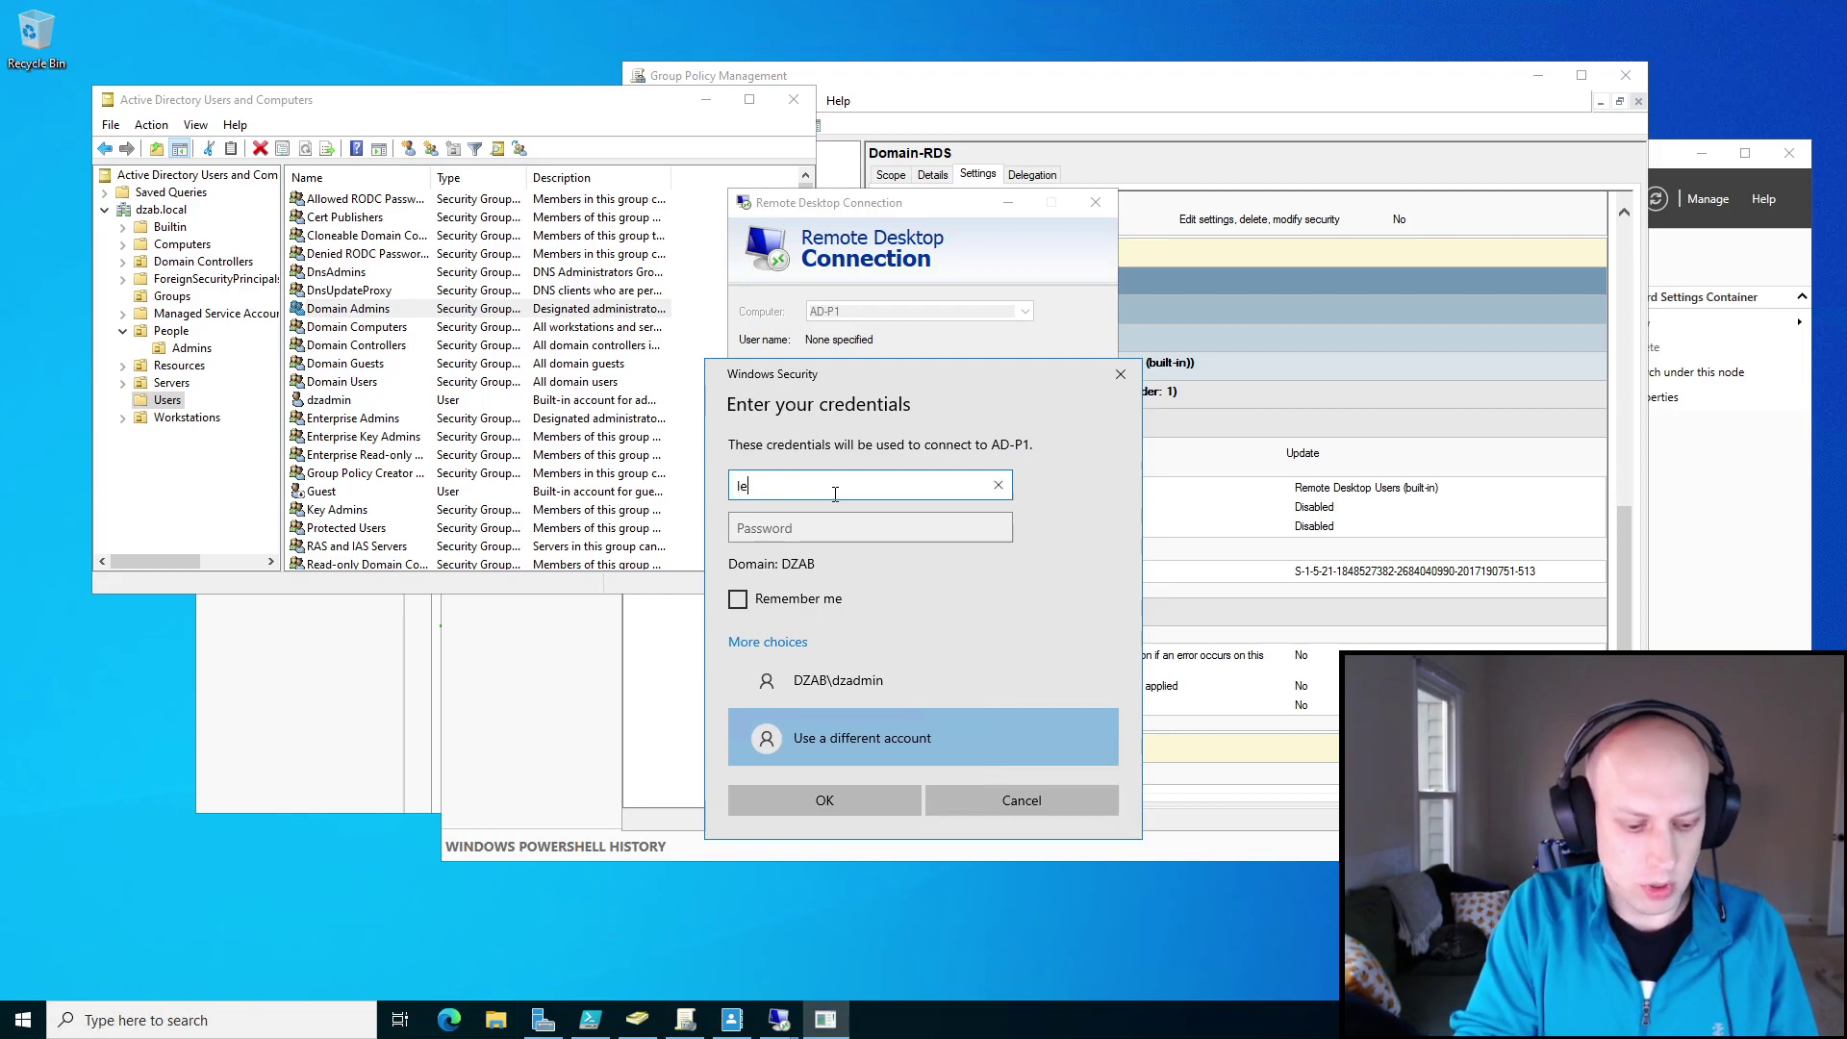
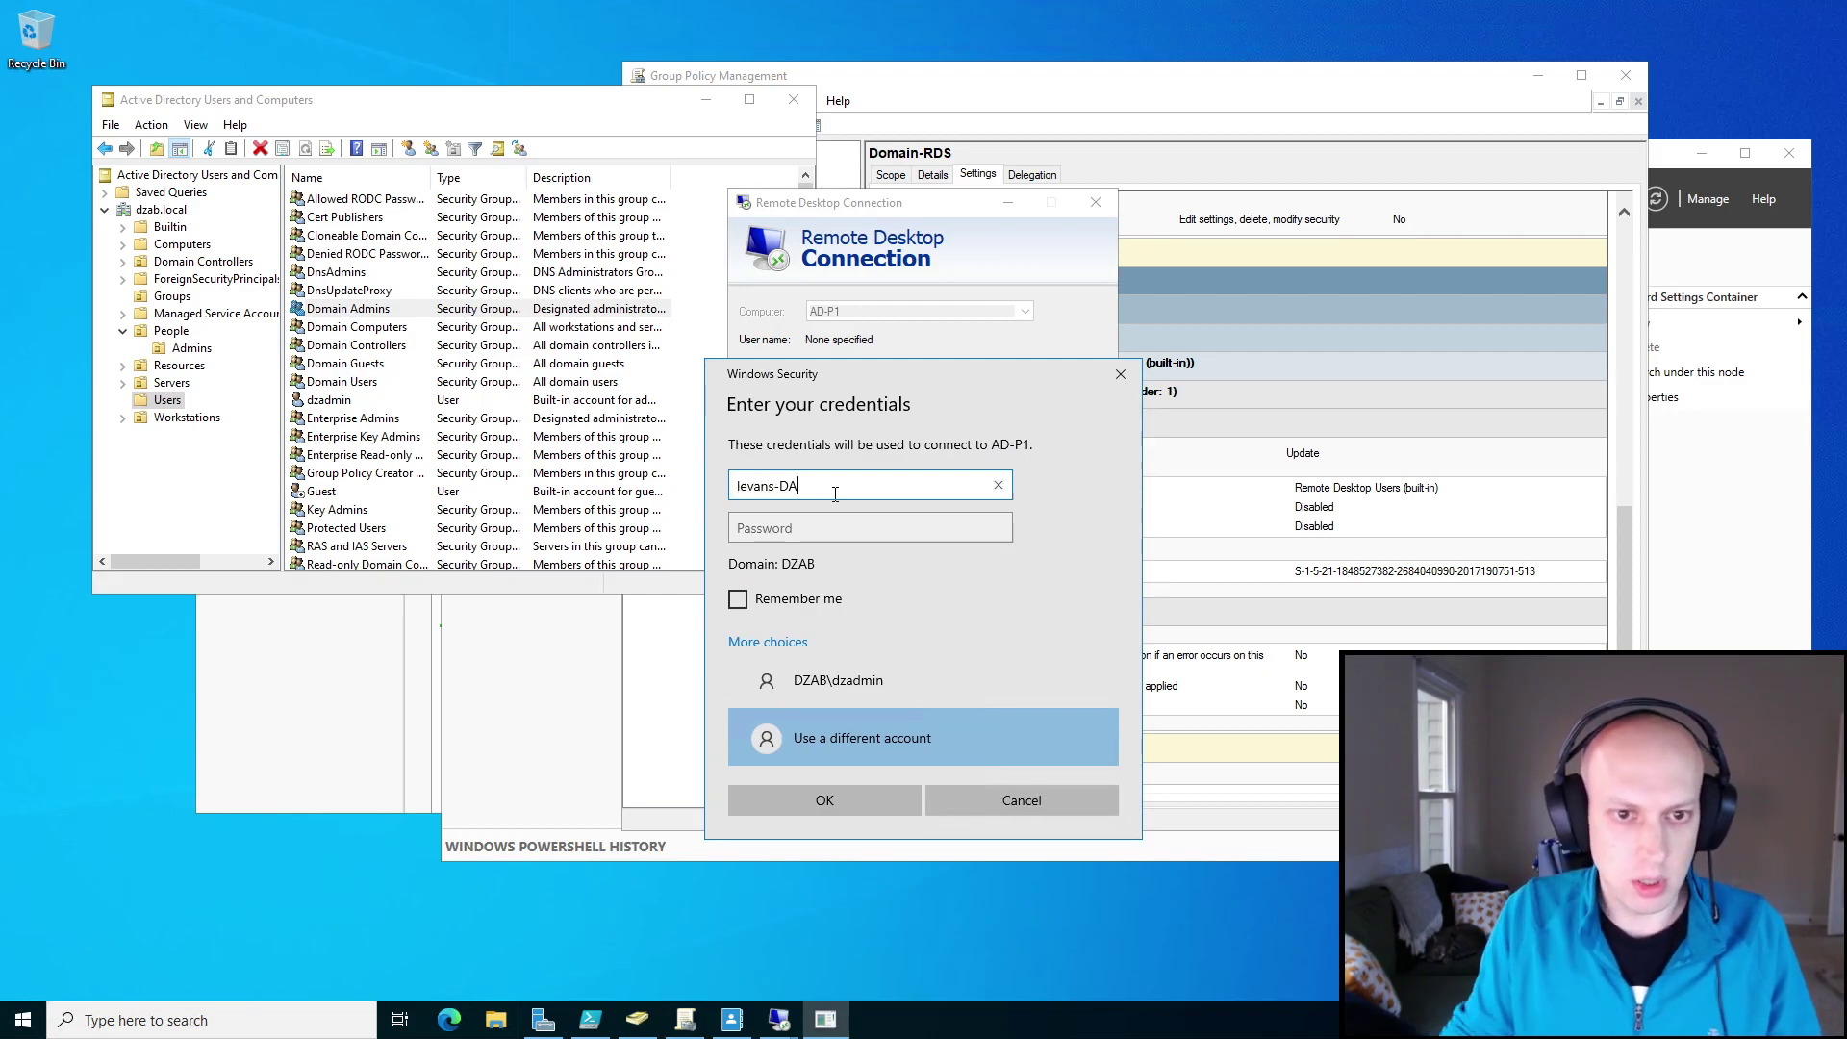
click(843, 525)
text(**)
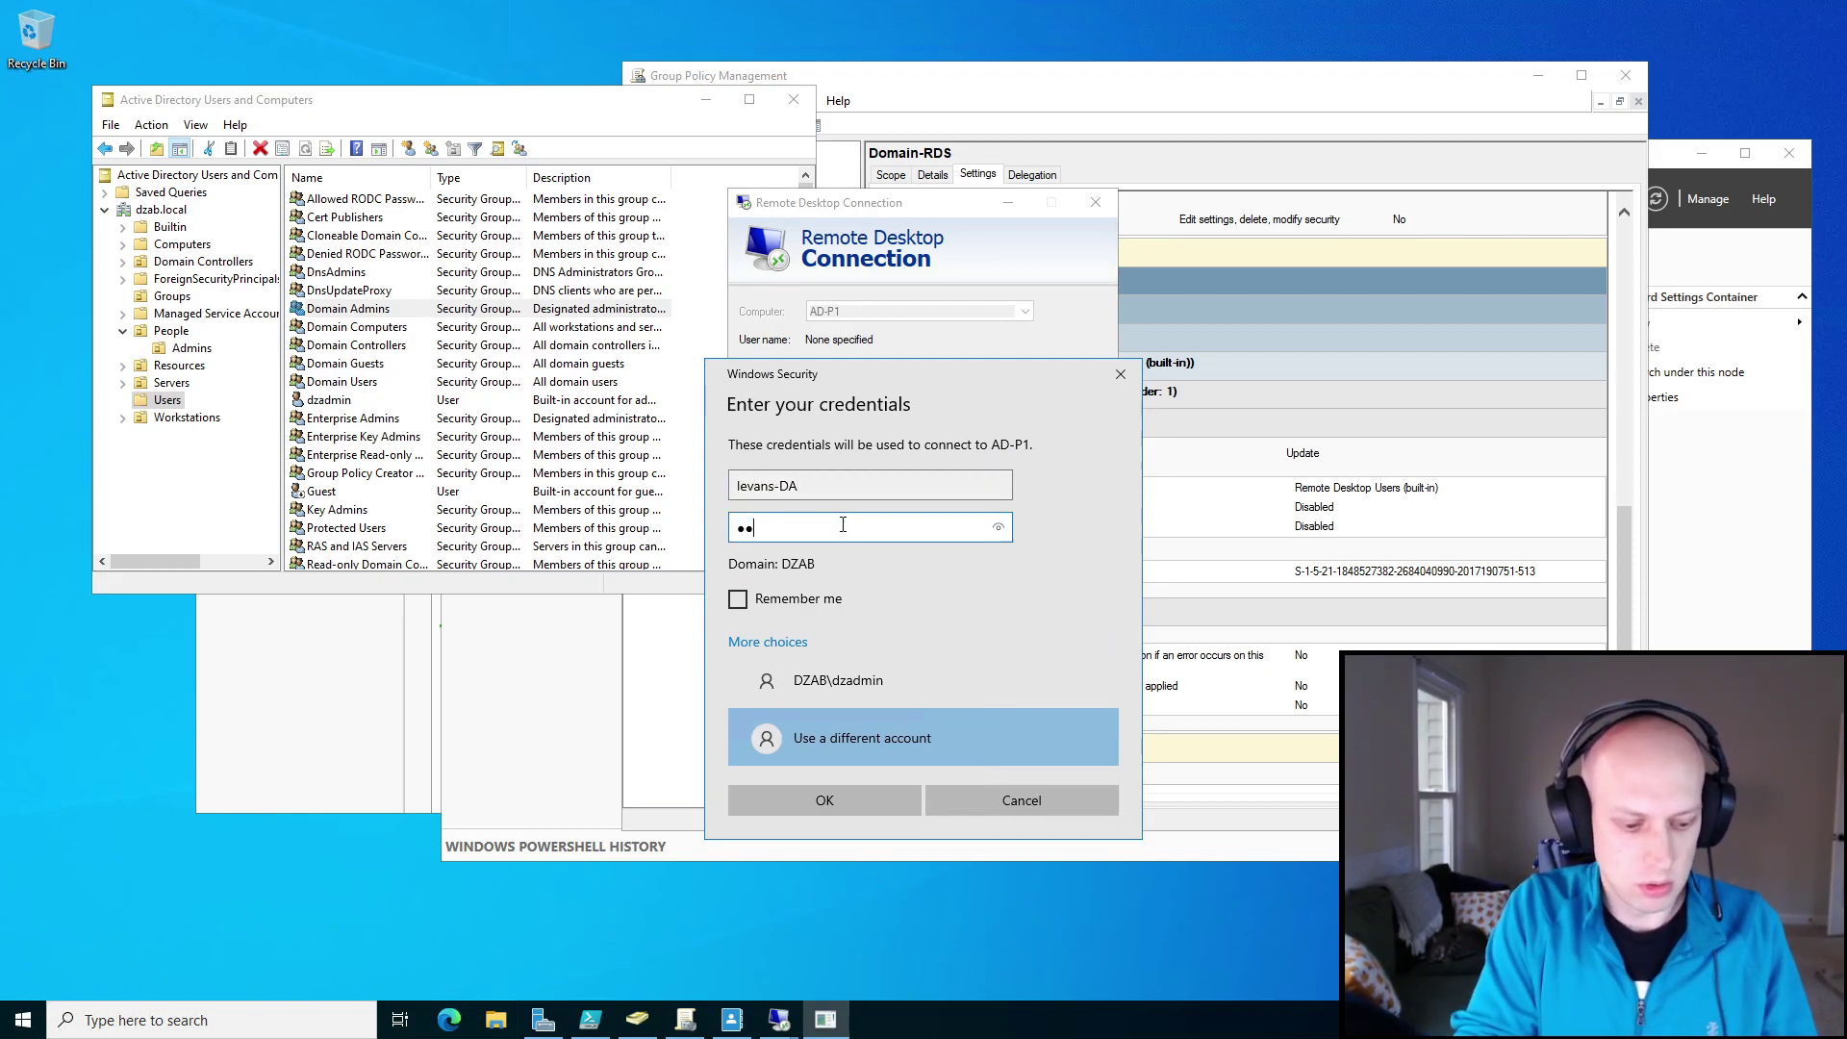
text(**)
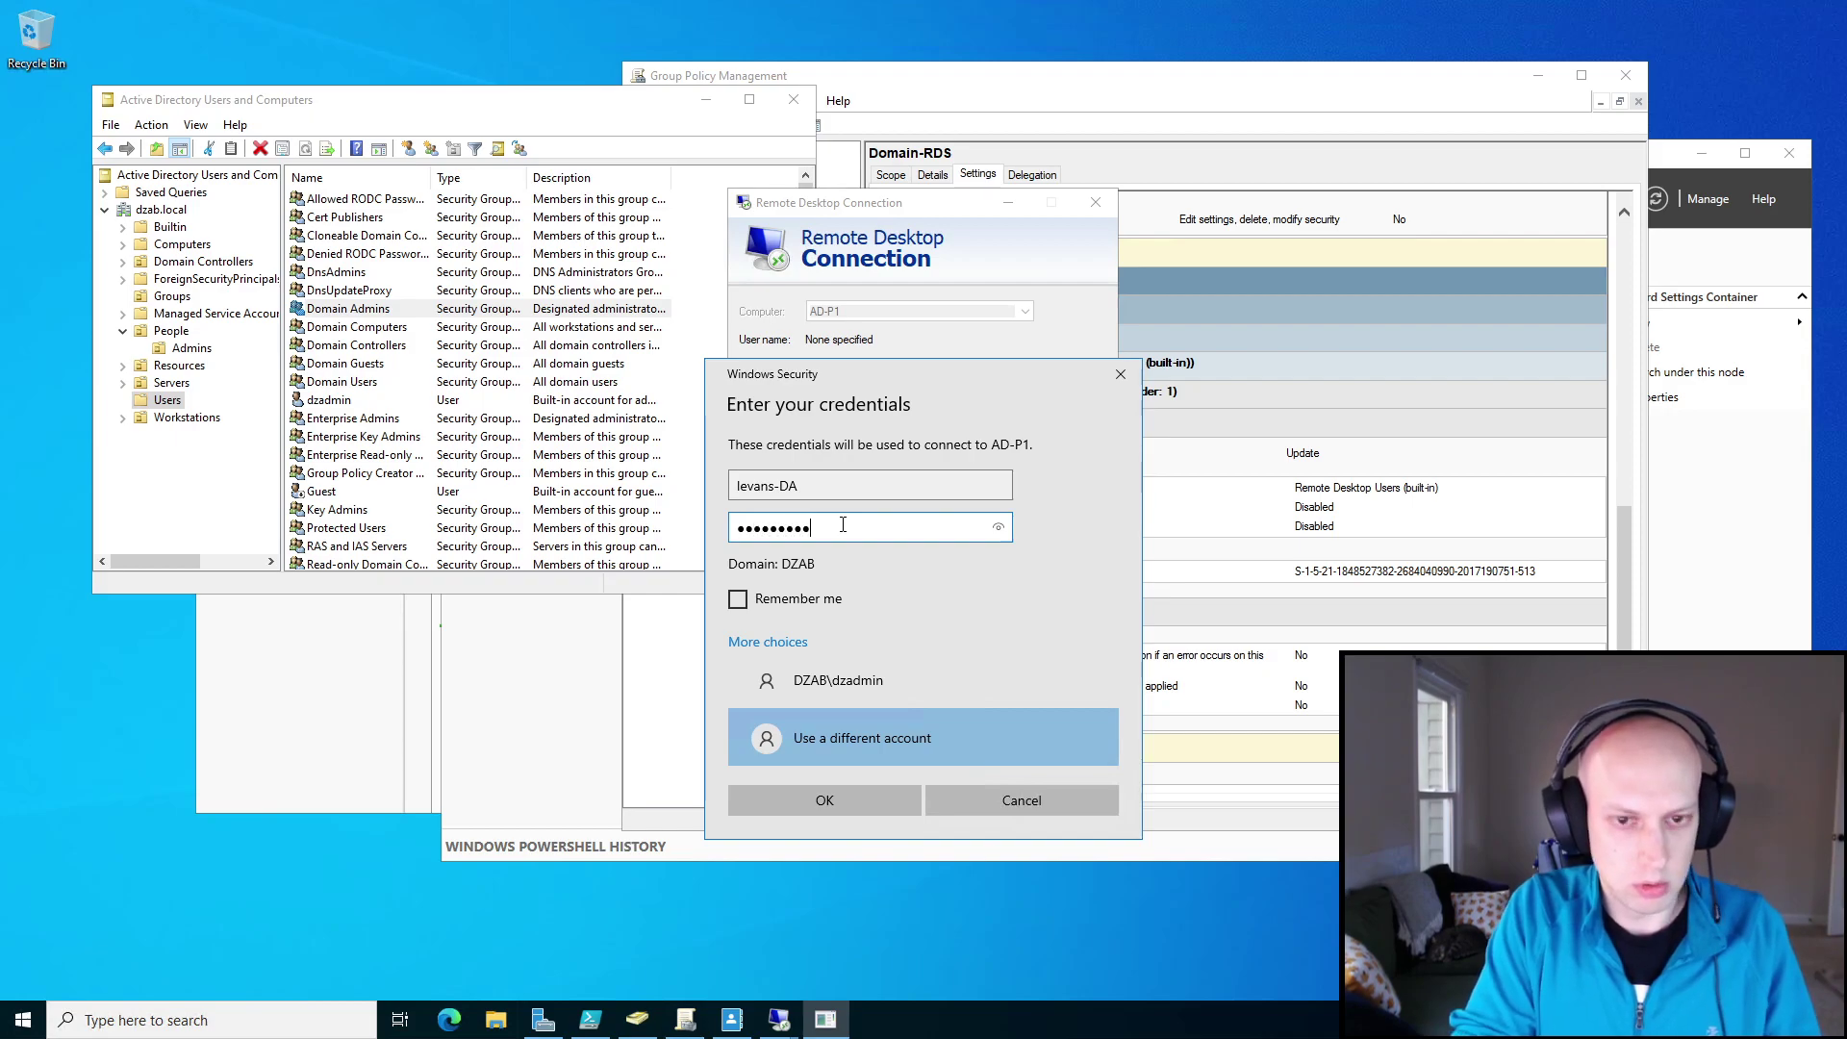
text(*****)
key(Return)
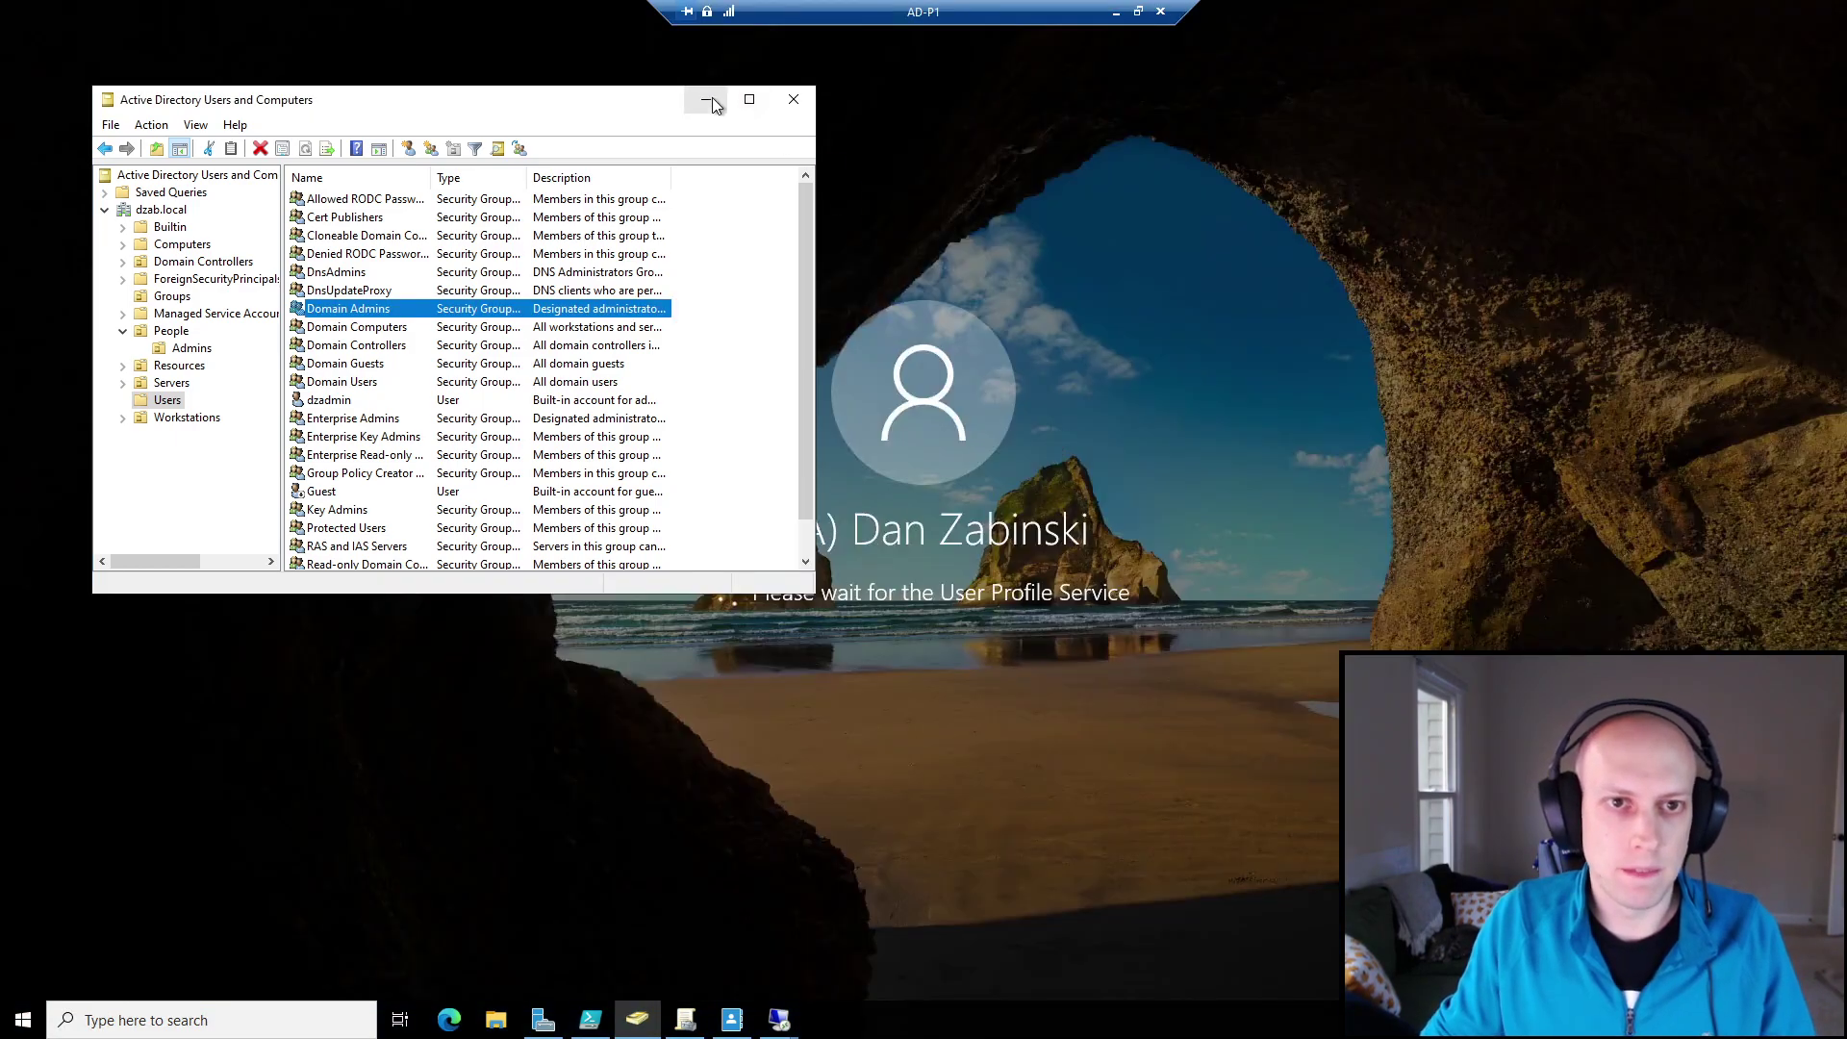
click(708, 100)
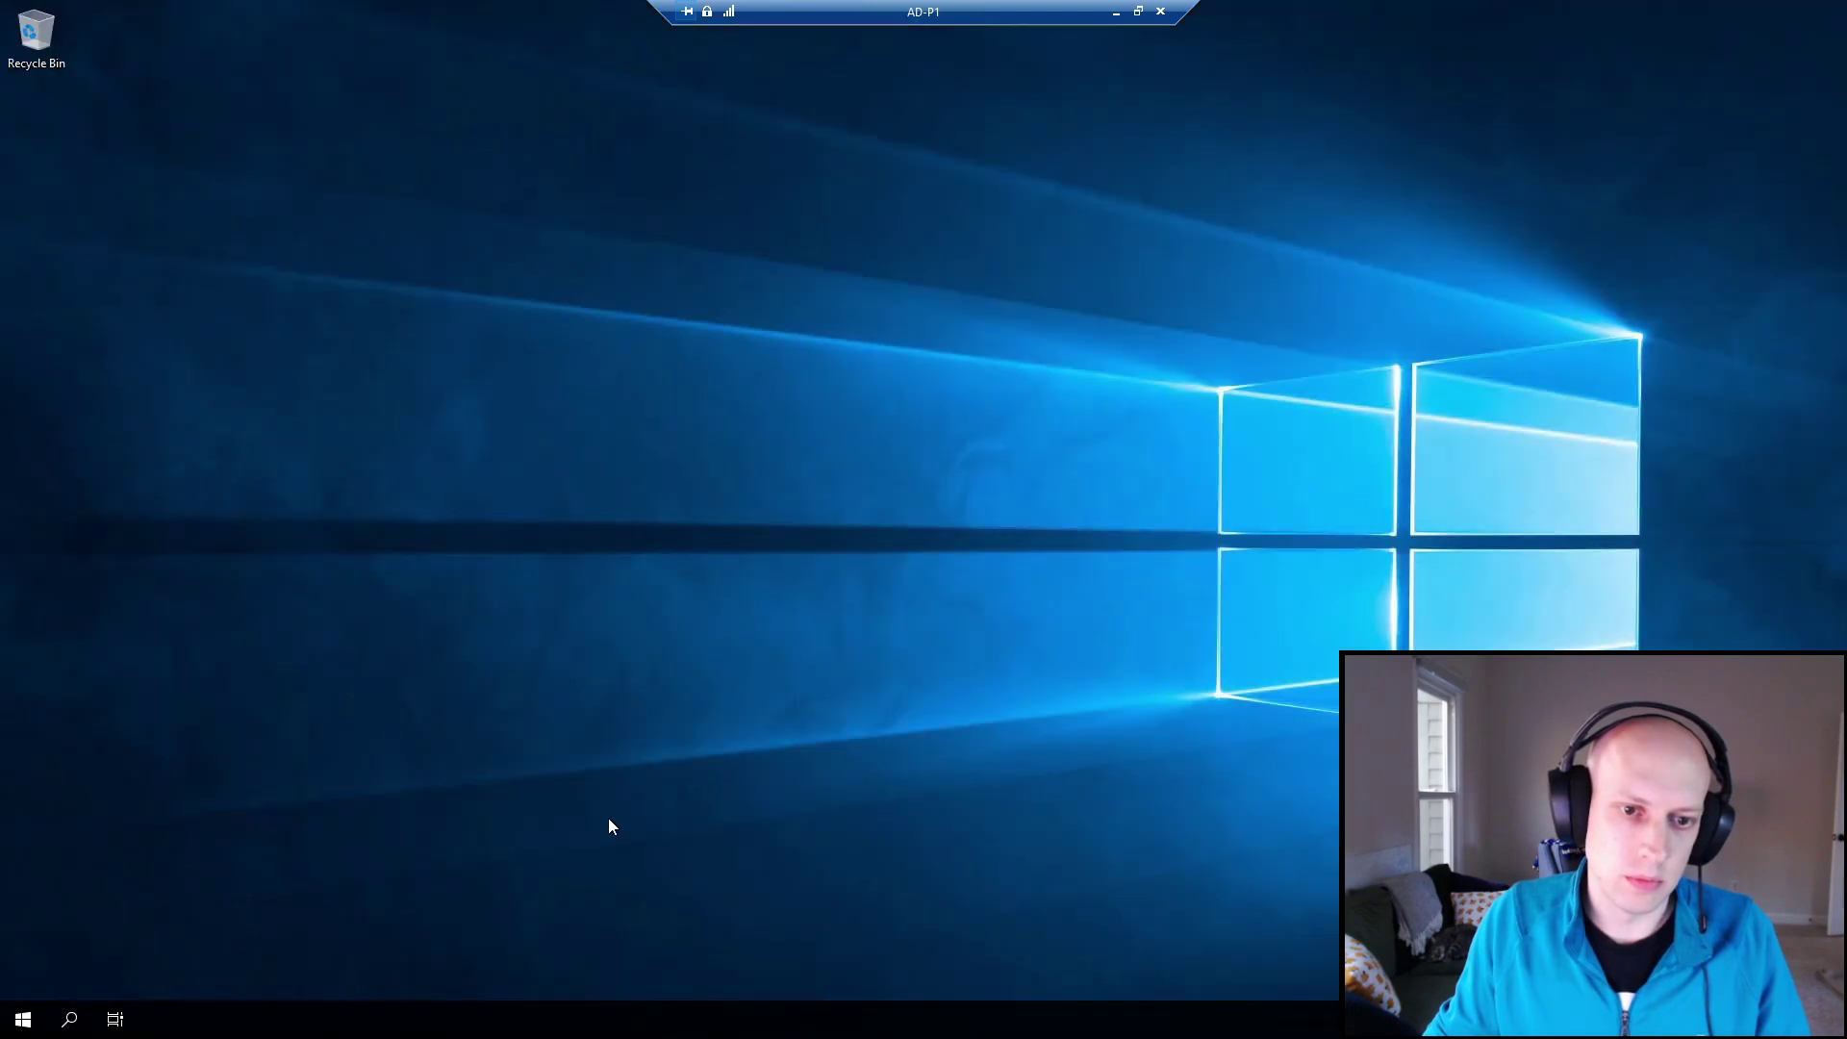
Start an elevated PowerShell on AD-P1, move it right, minimize it, and dismiss the Windows Admin Center pop-up.
key(super+x)
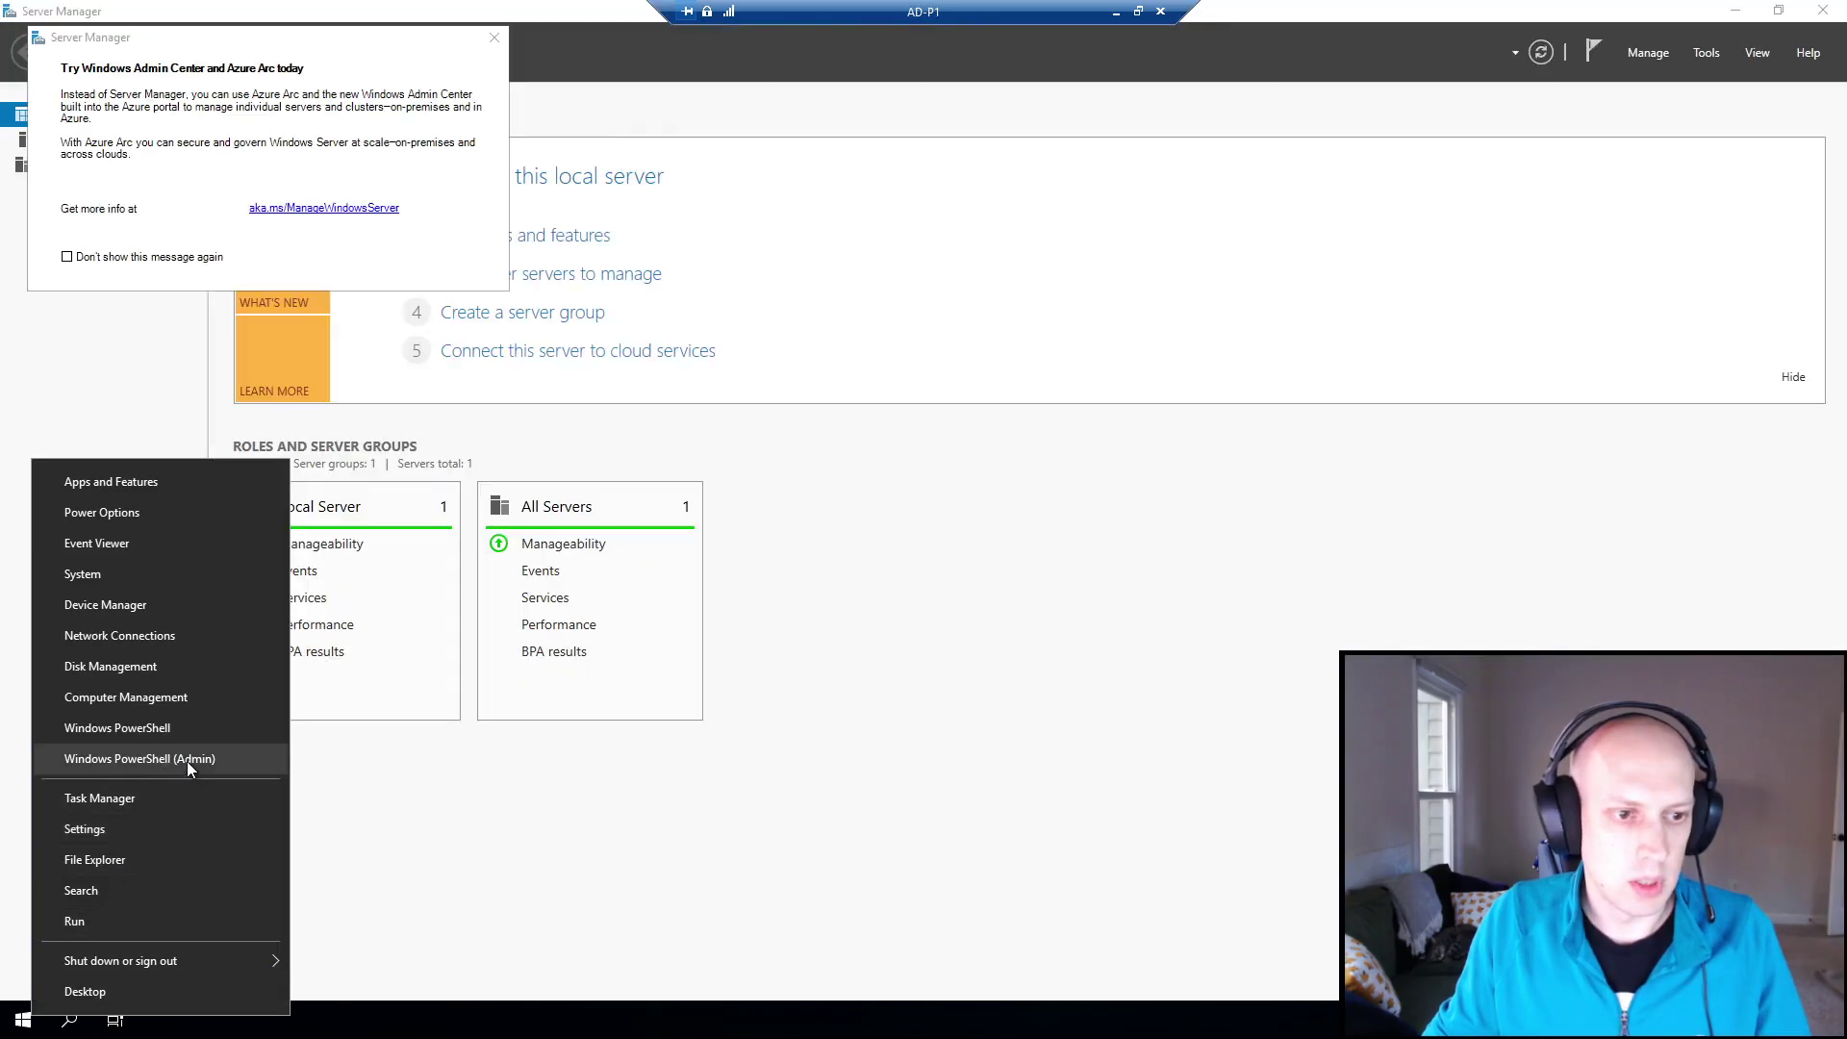
click(187, 759)
click(864, 635)
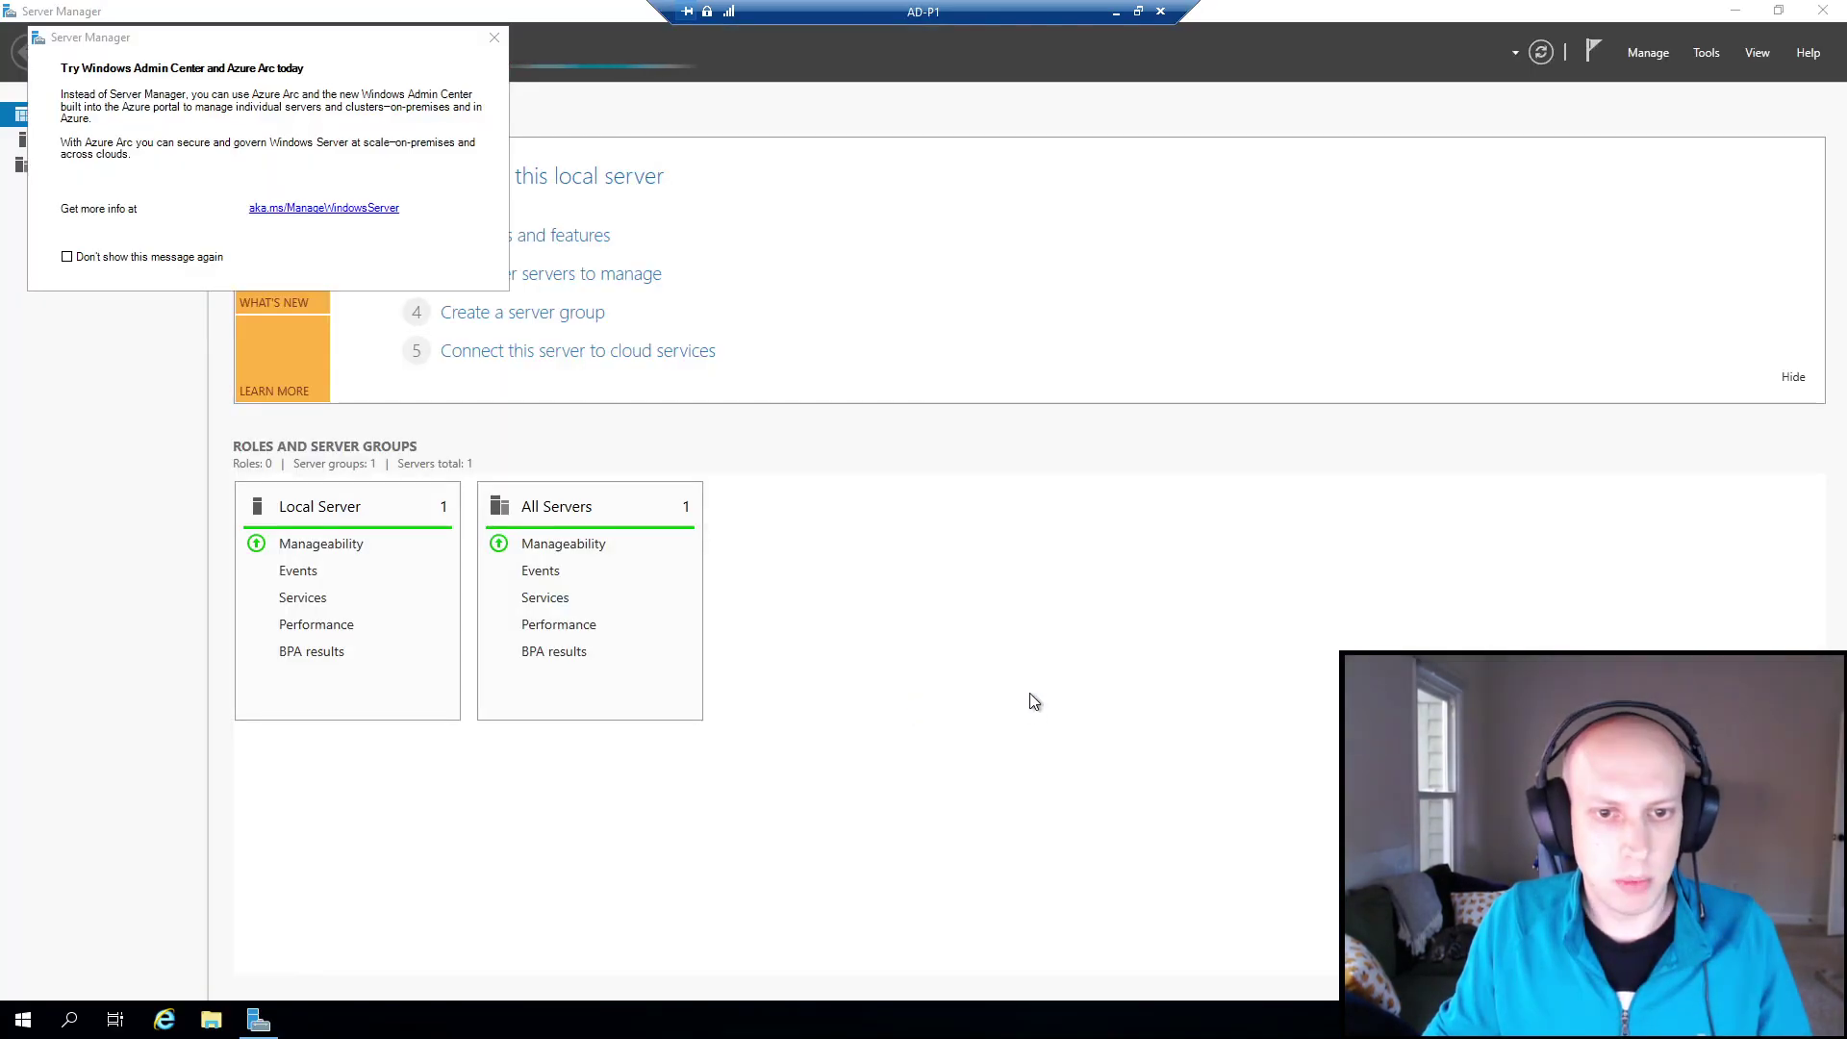
drag(605, 123, 1414, 125)
click(1633, 127)
click(494, 37)
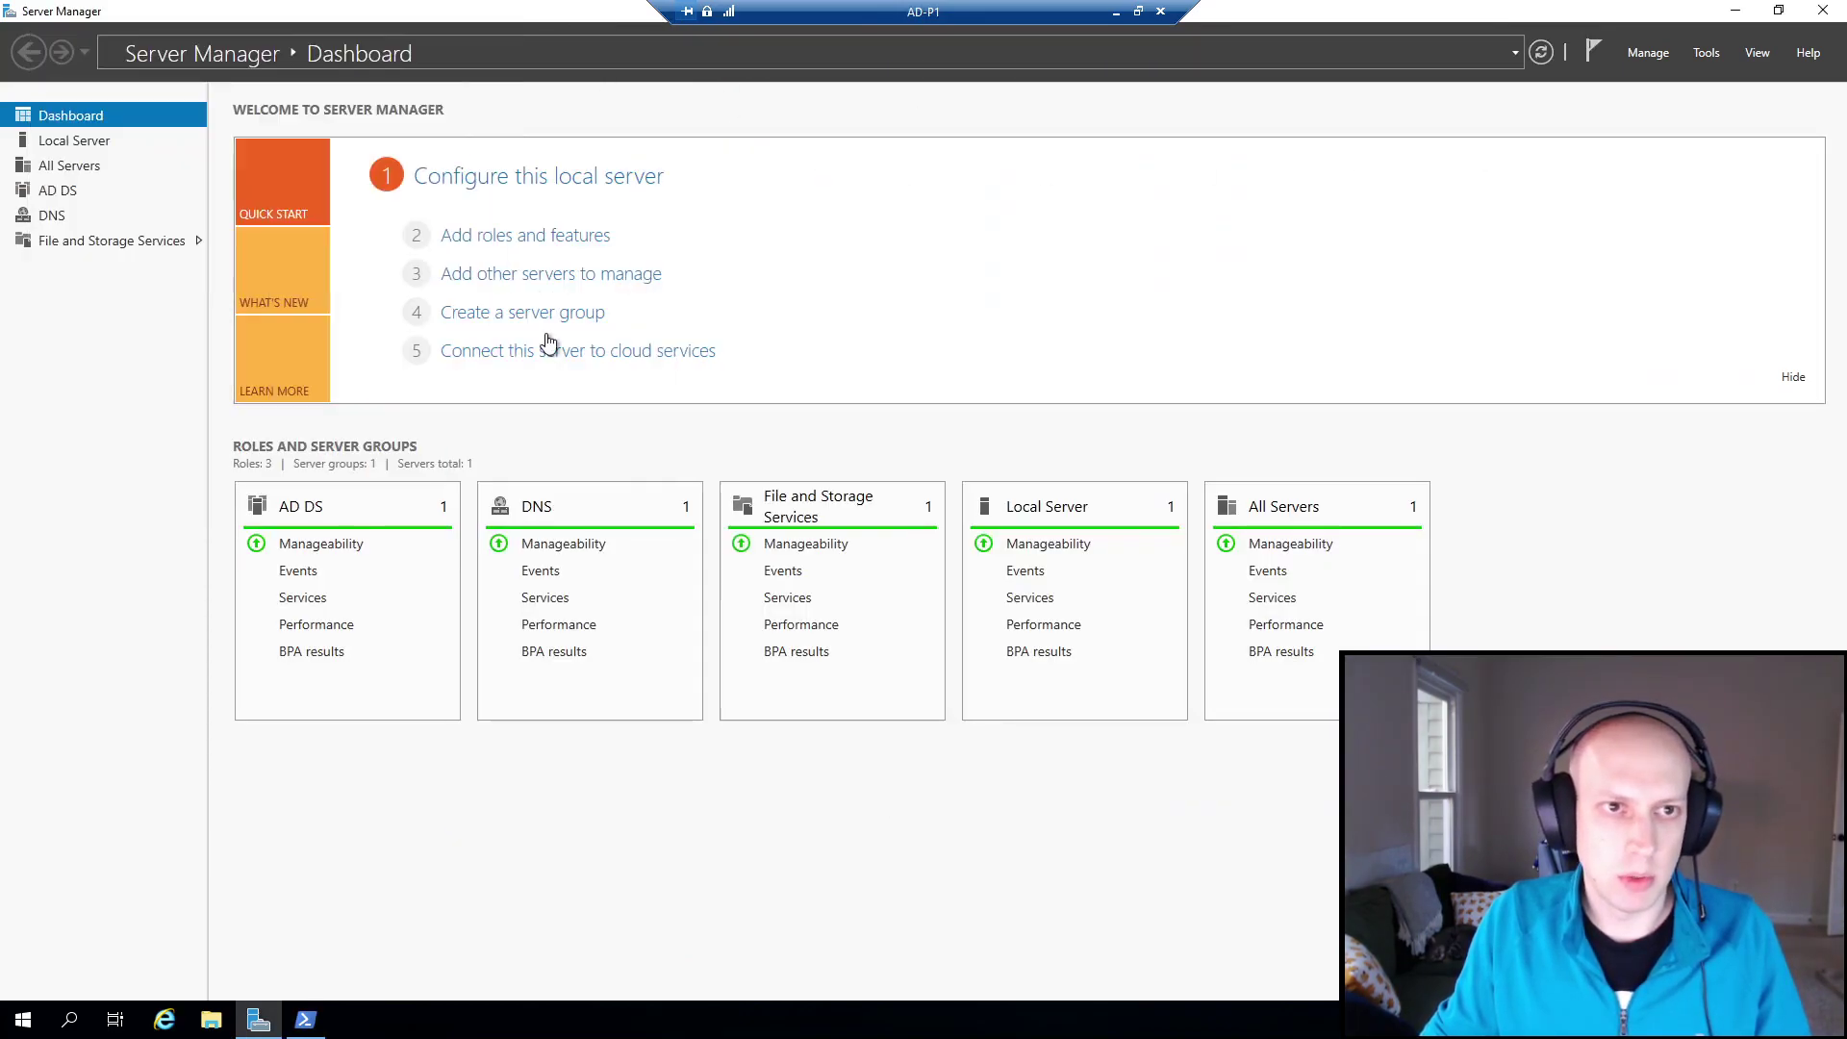
Open Computer Management on AD-P1, reposition it, then minimize the AD-P1 session.
right_click(23, 1020)
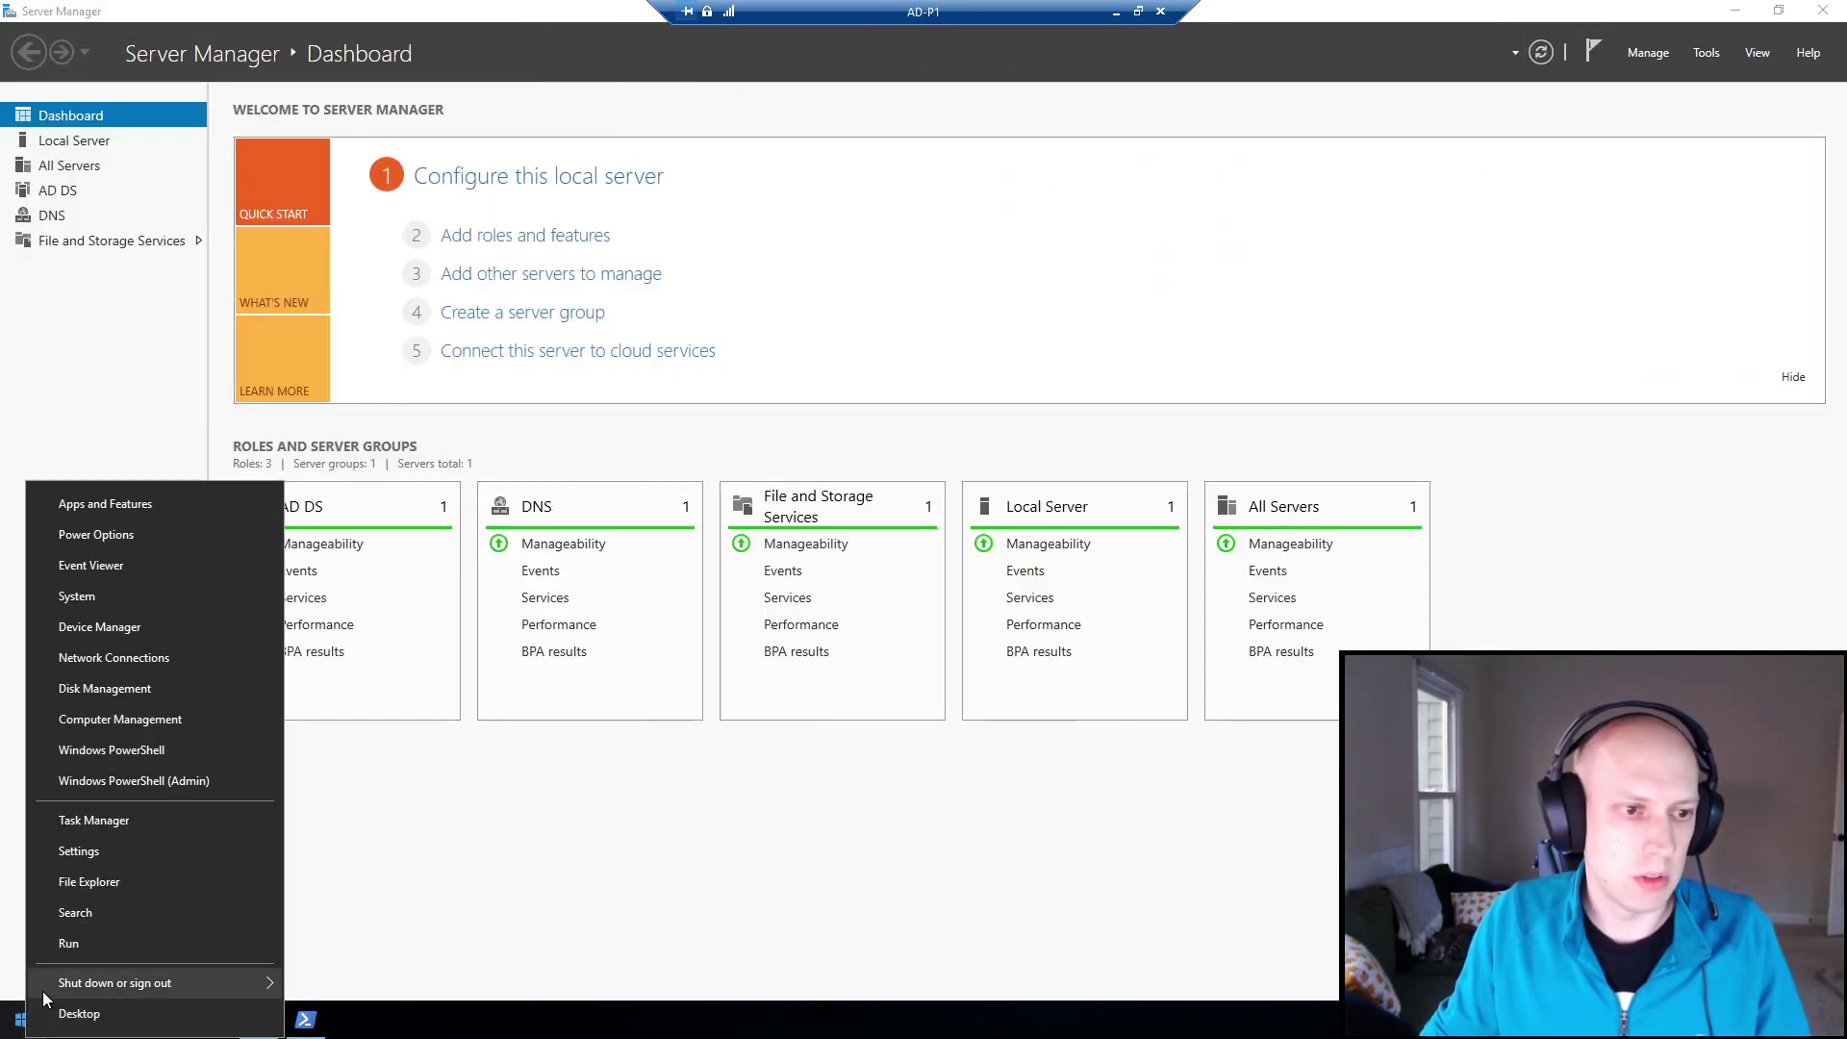
click(160, 724)
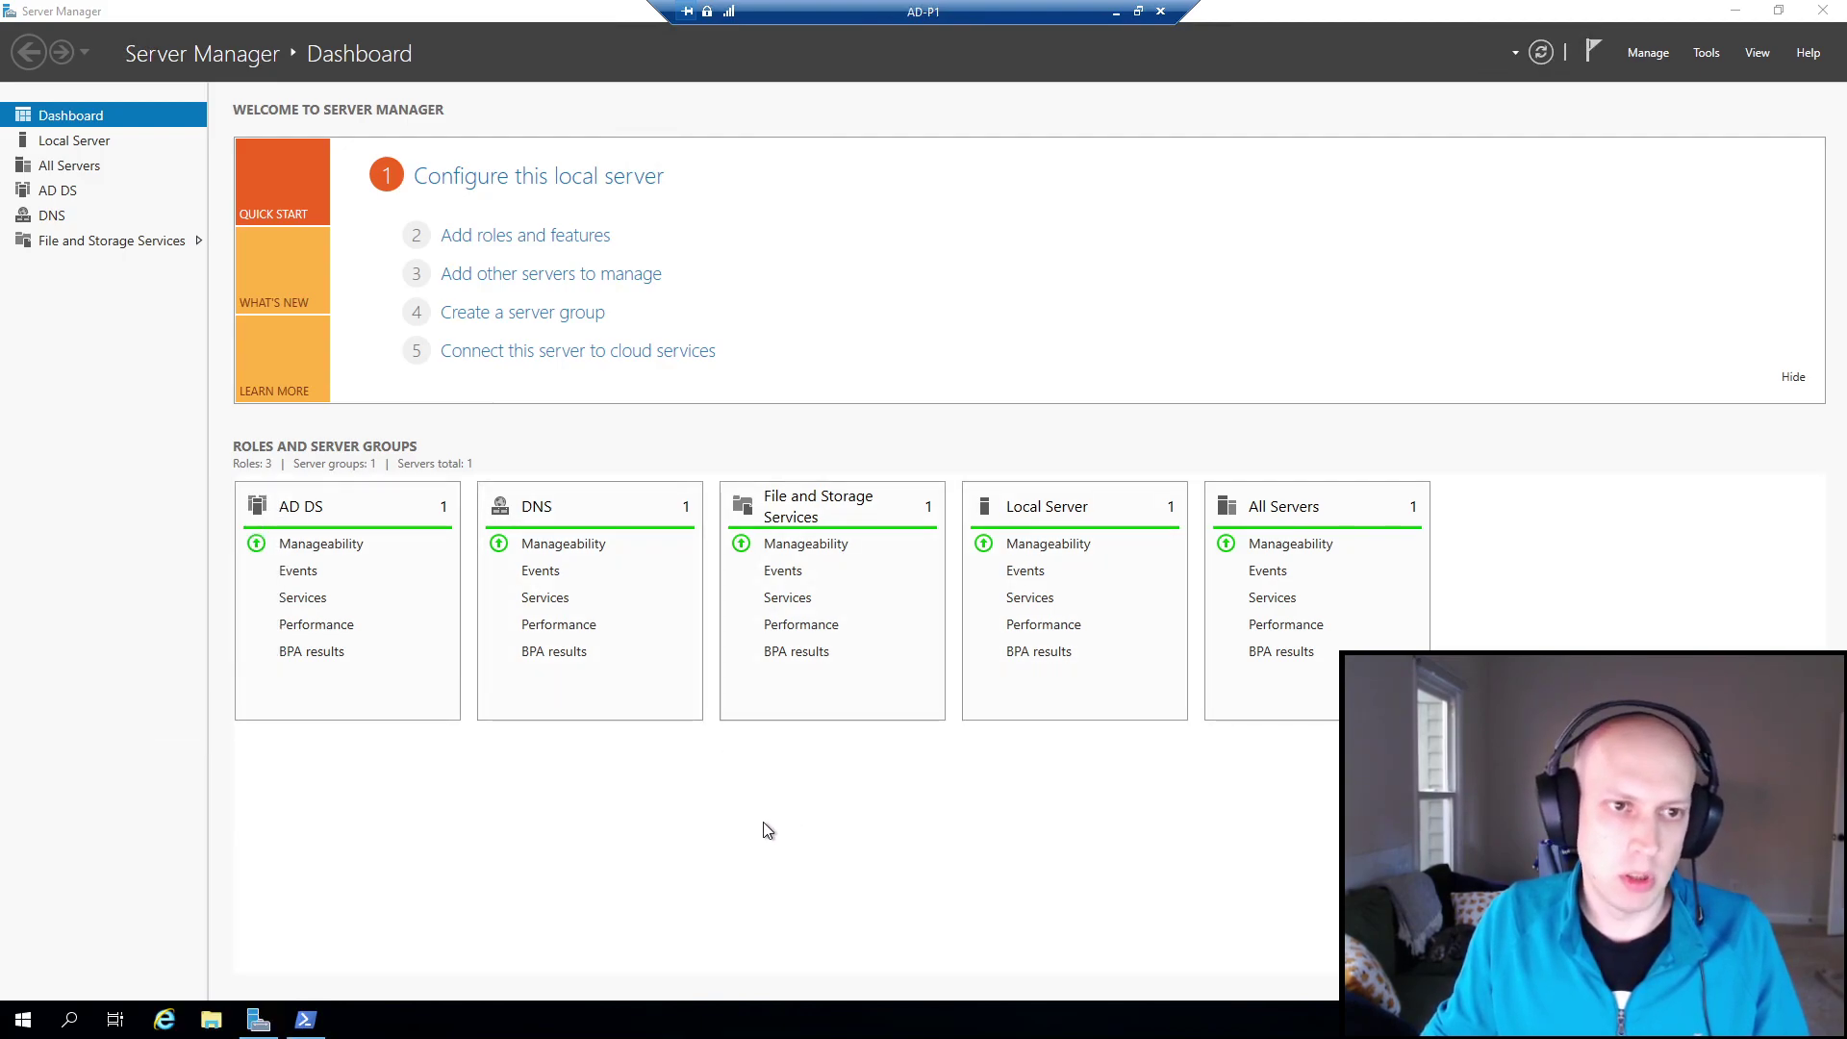
drag(351, 30, 581, 209)
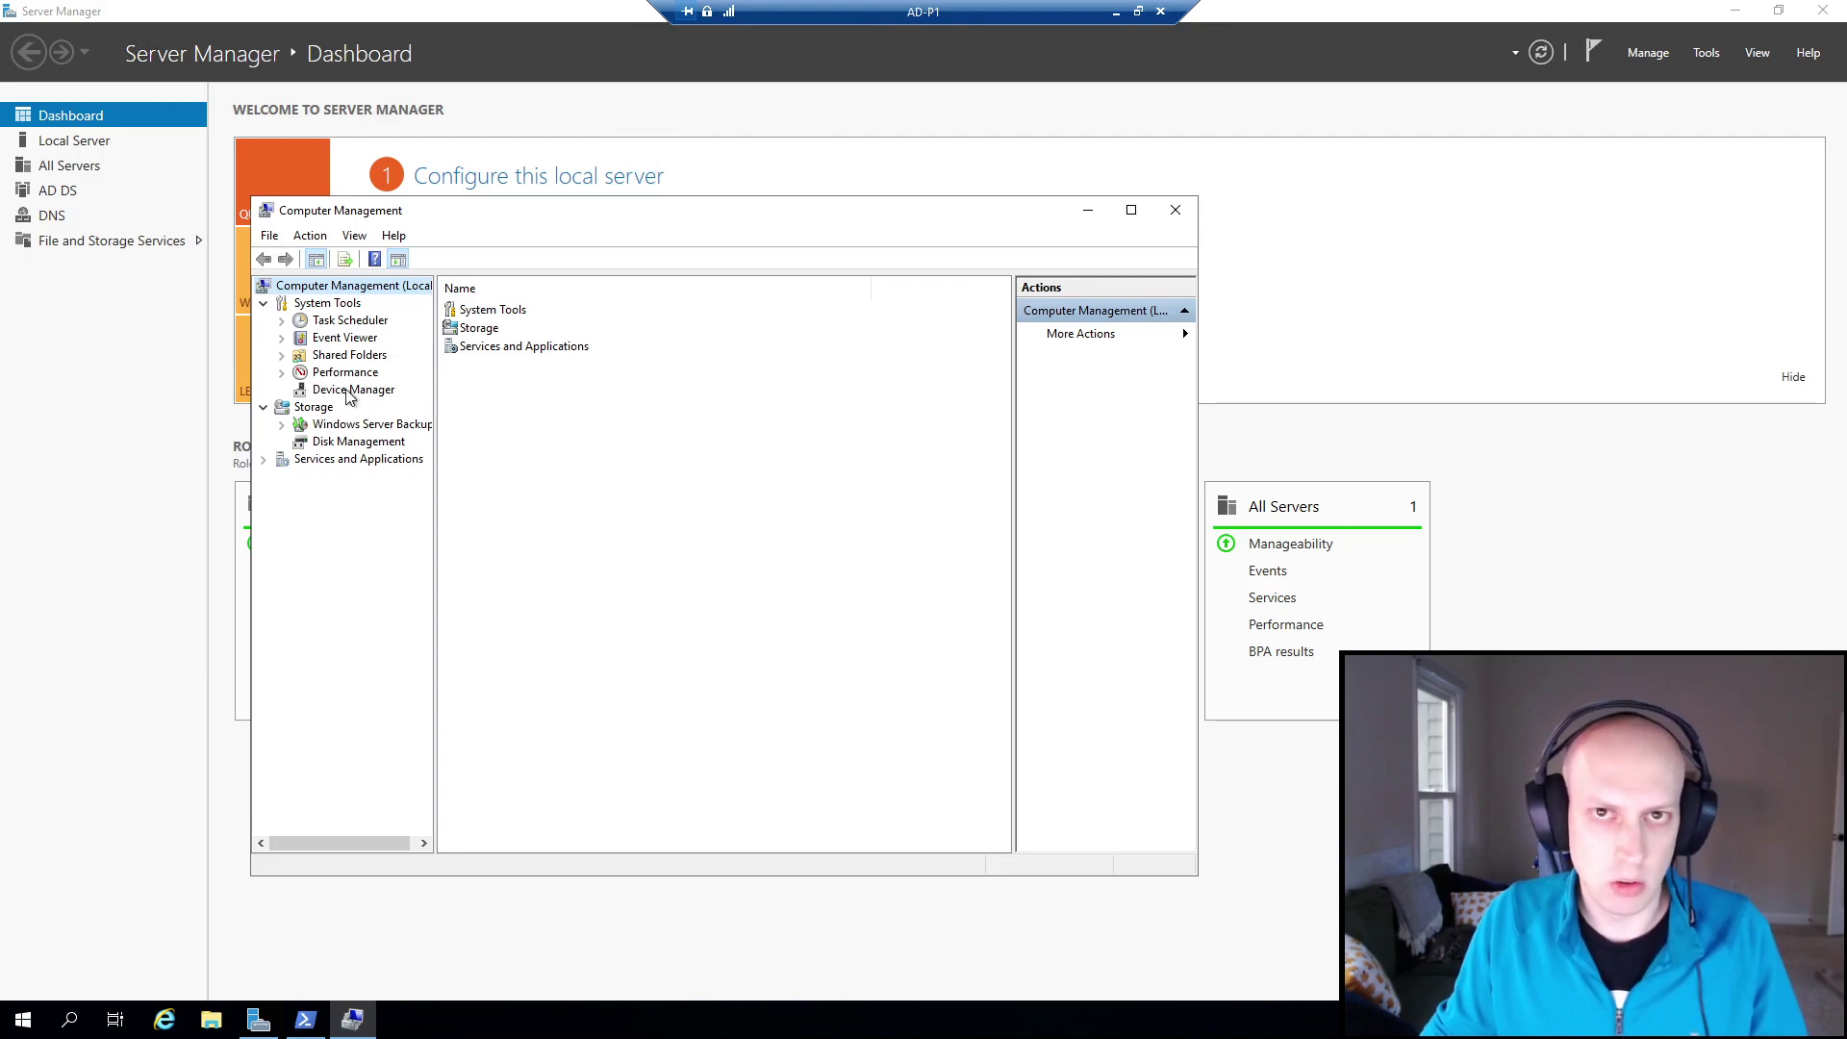
click(1115, 11)
Open Computer Management locally and show Local Users and Groups > Groups.
right_click(23, 1019)
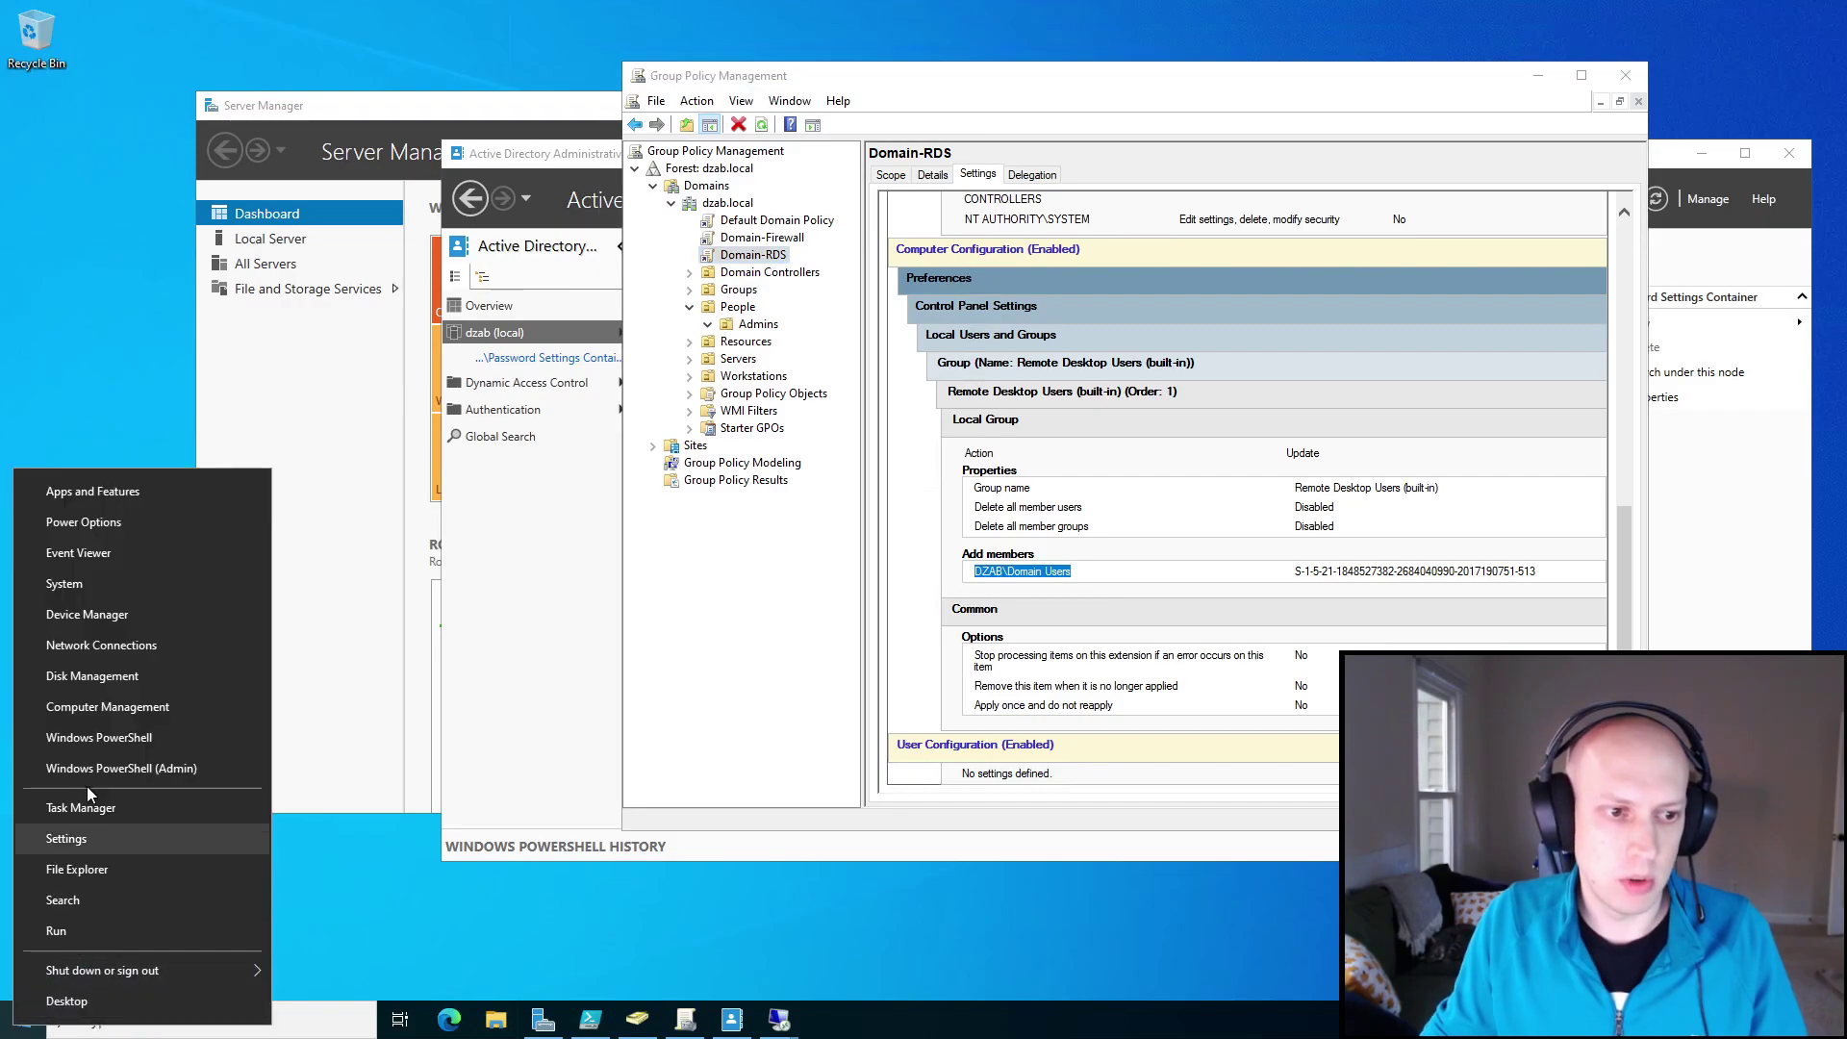
click(231, 708)
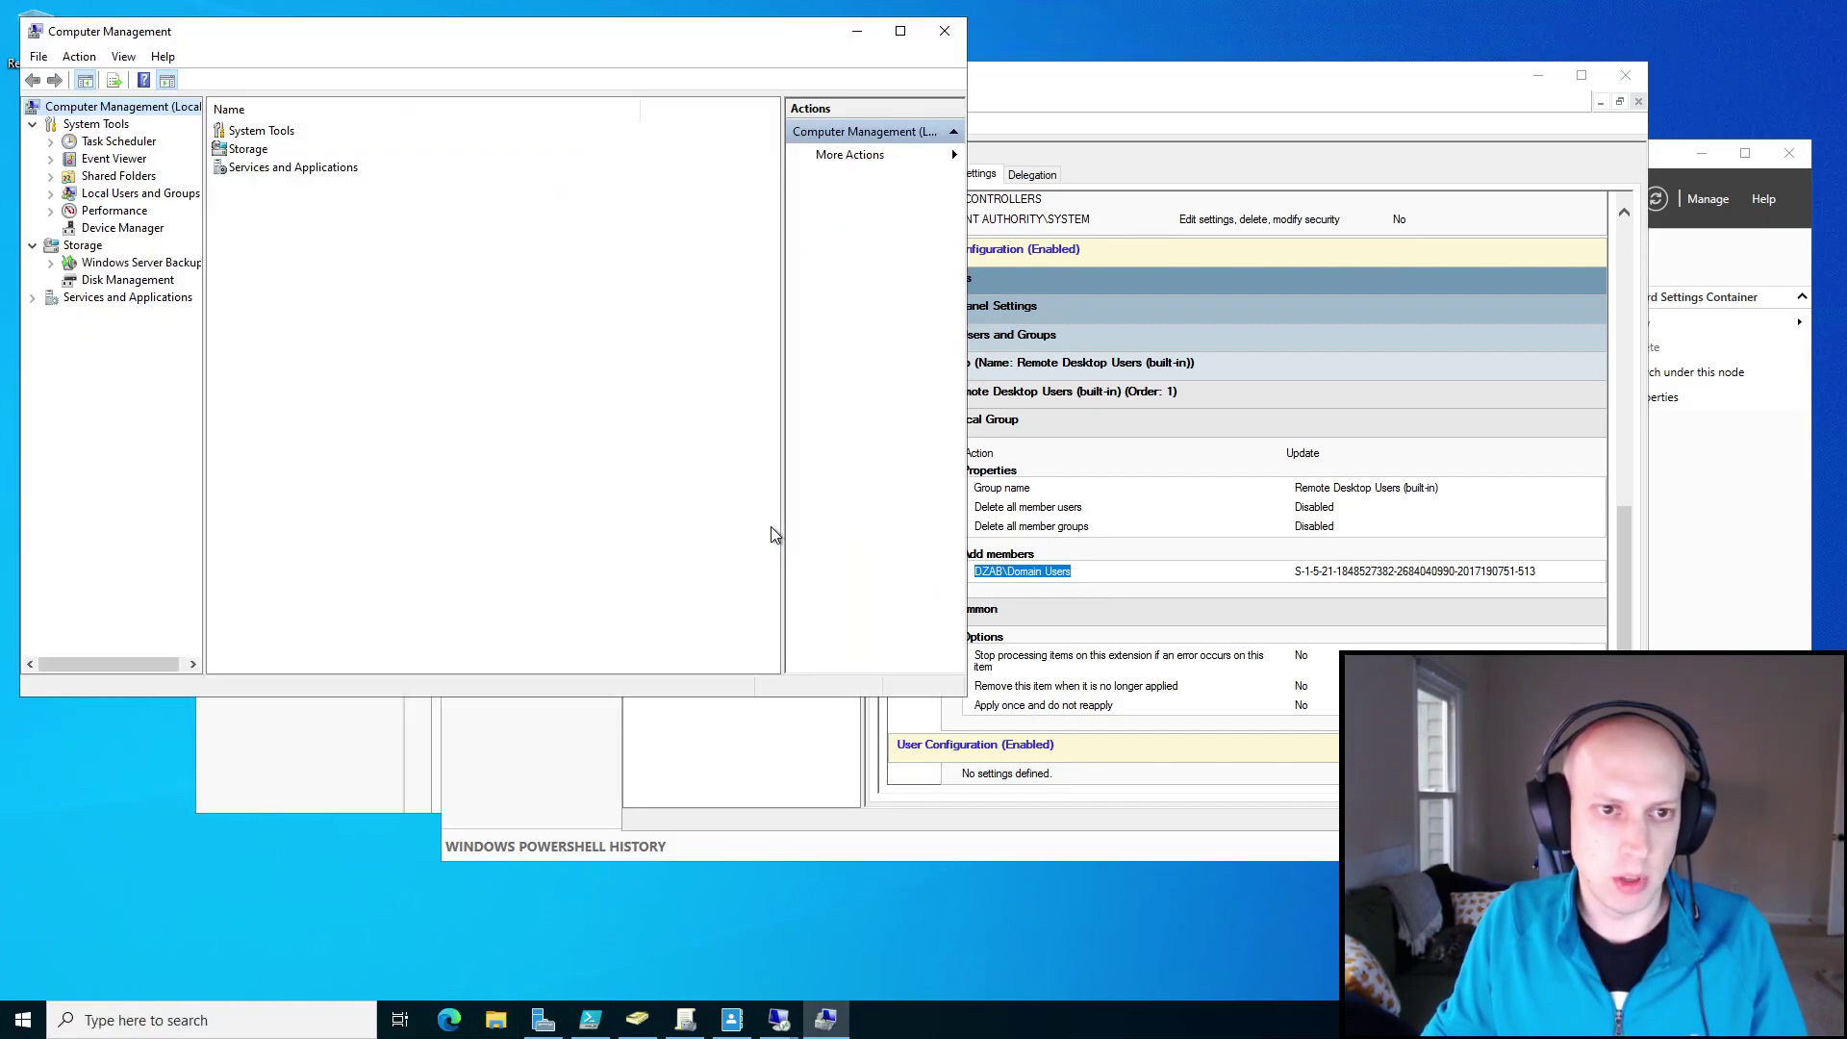
click(51, 193)
click(117, 227)
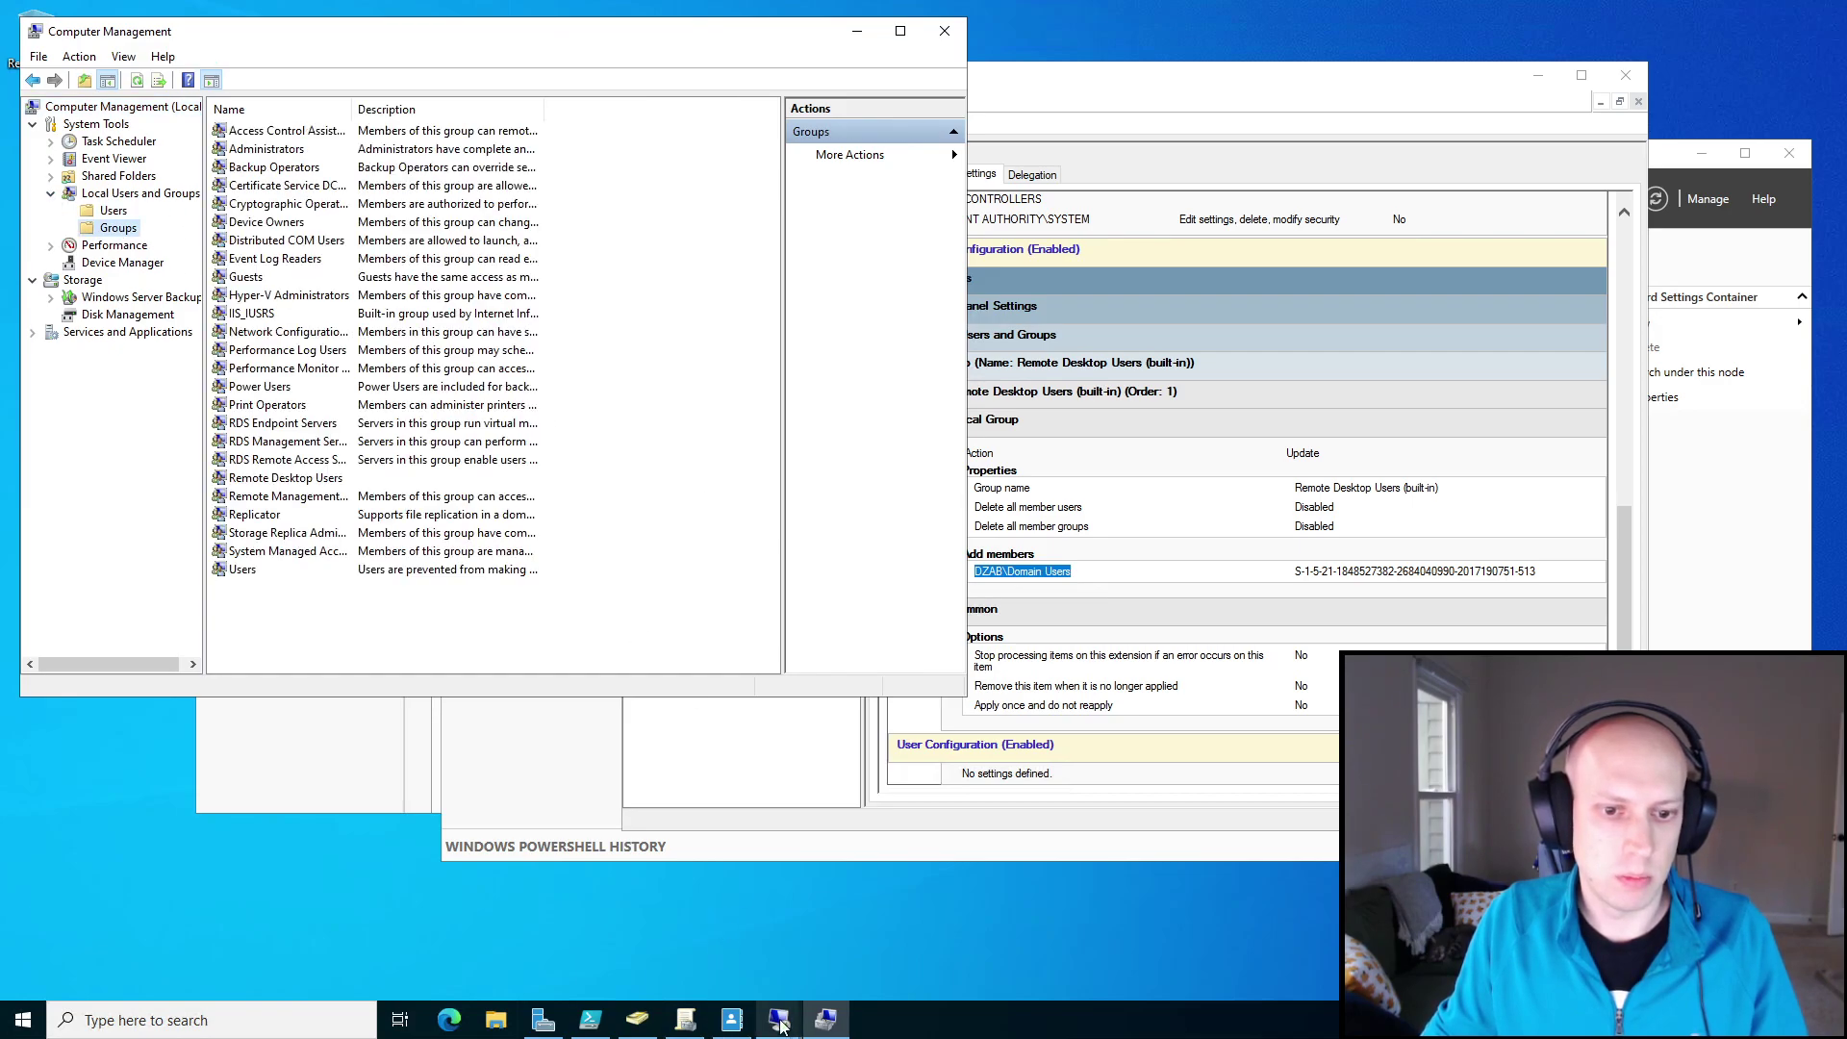
Return to the AD-P1 session, minimize Computer Management and bring the admin PowerShell forward.
mouse_move(780, 1019)
click(896, 952)
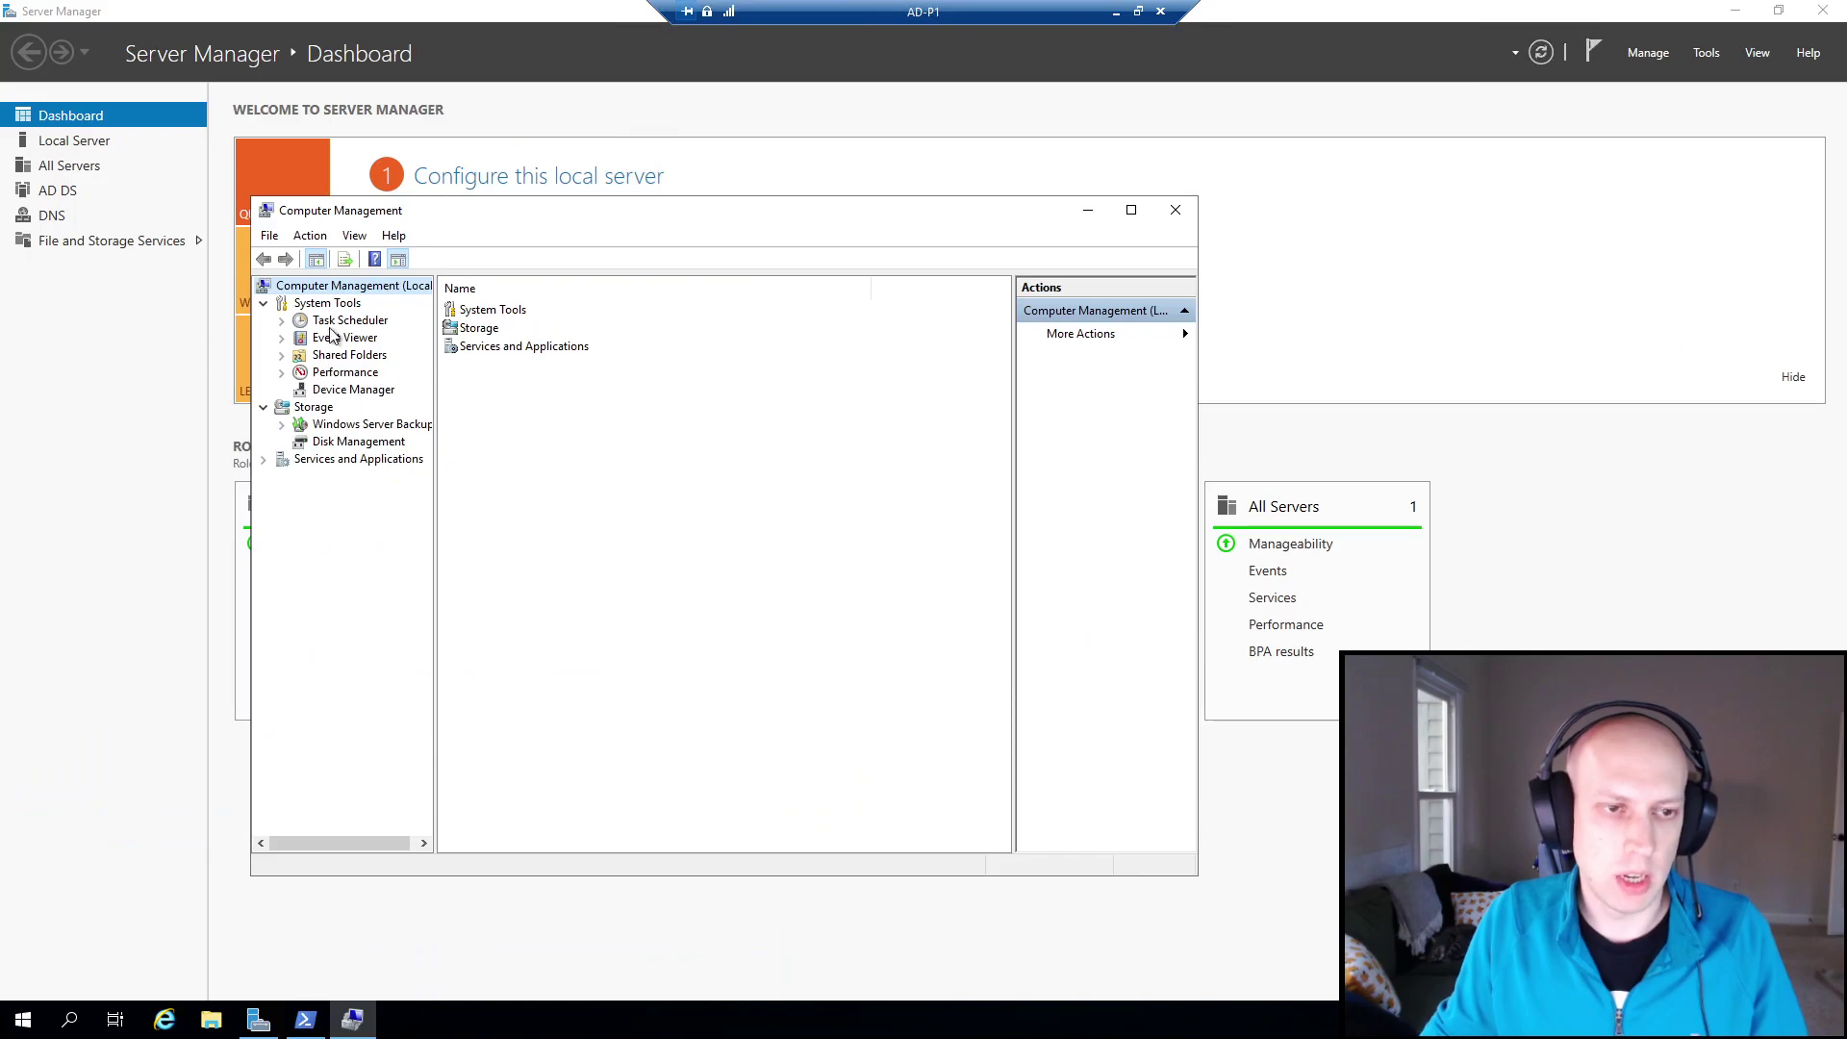
click(1086, 210)
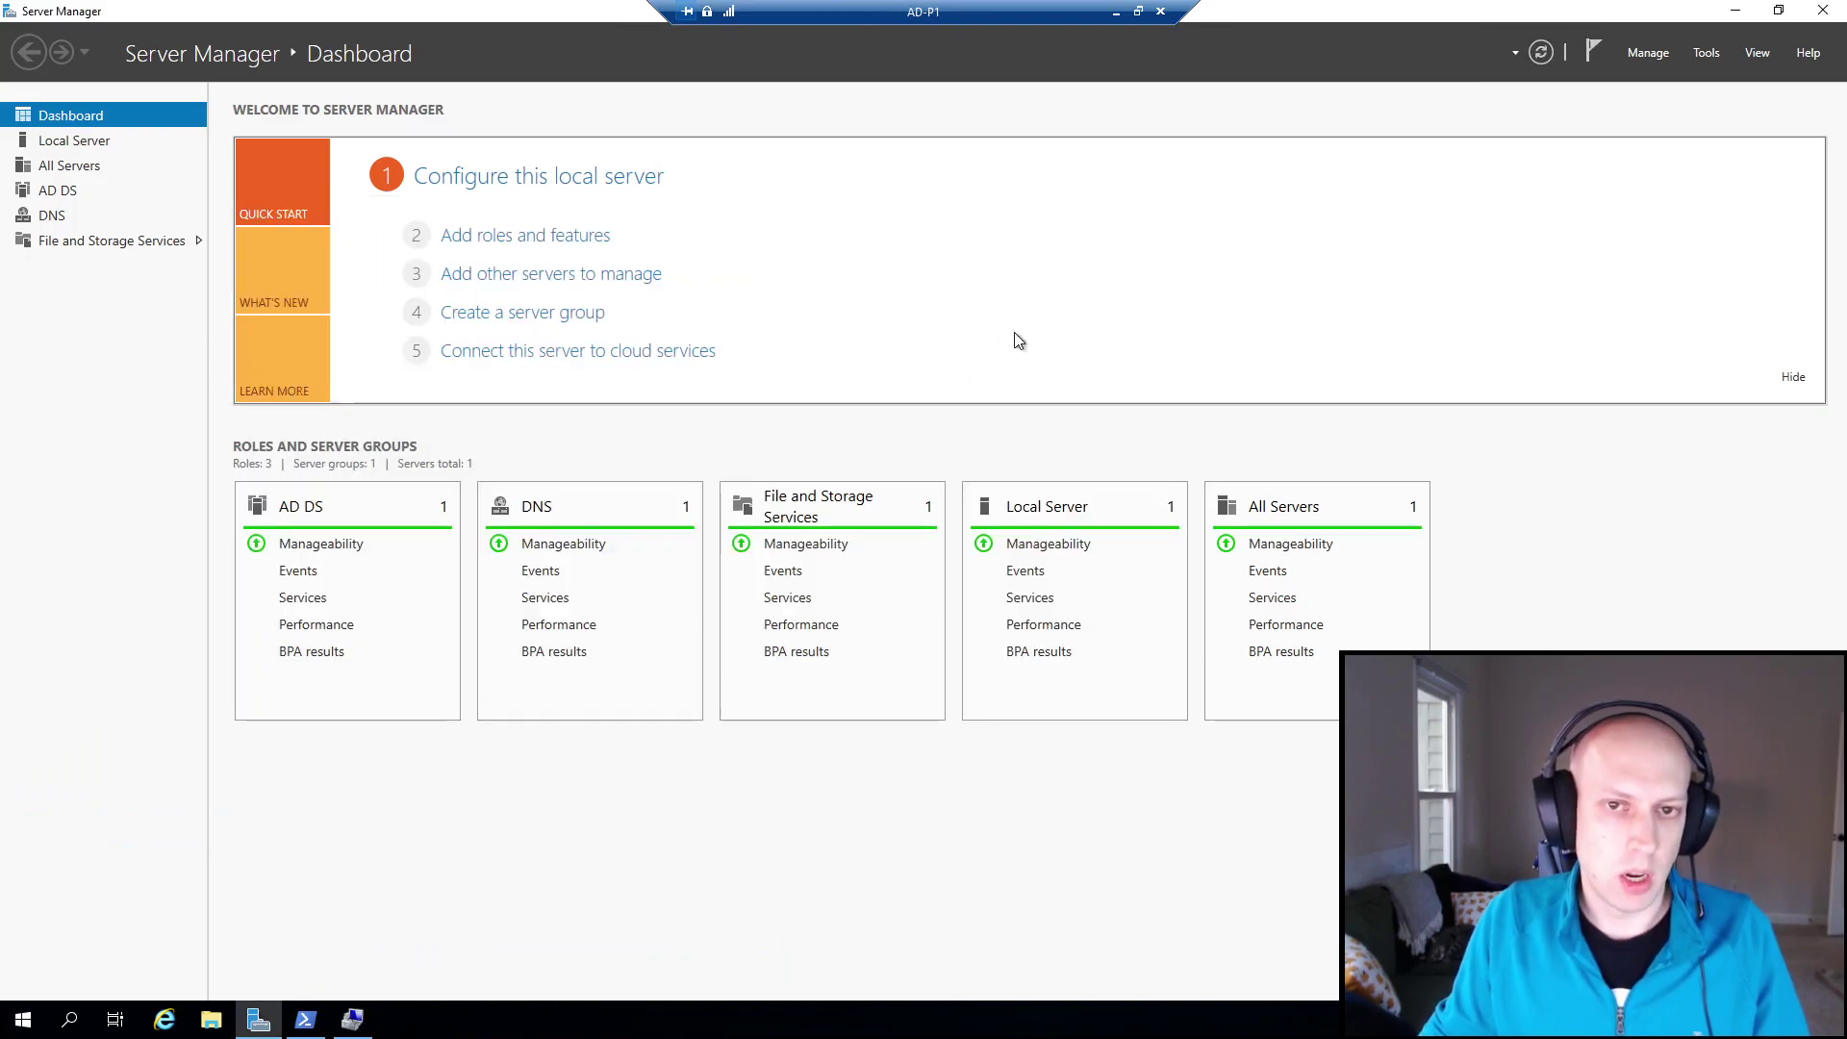
click(305, 1018)
Run net localgroup administrators /add with the user's account name in AD-P1's admin PowerShell.
click(1243, 452)
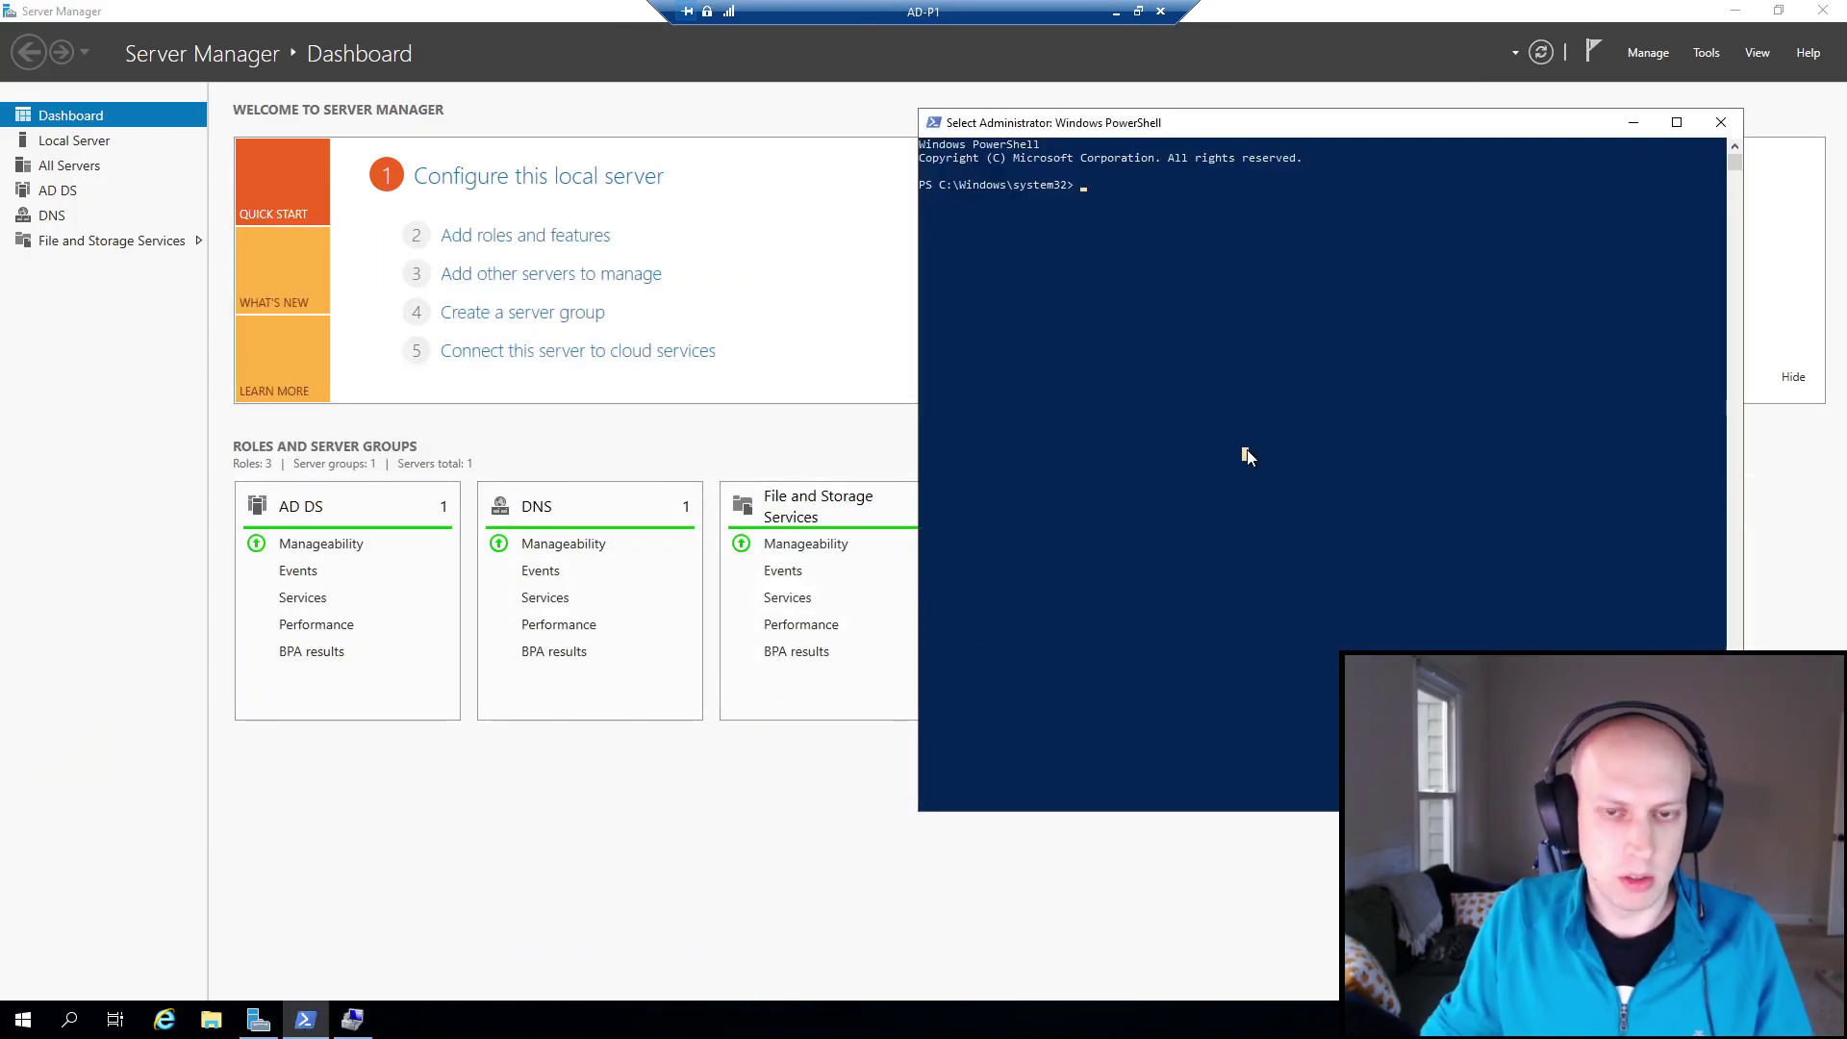
text(net localg)
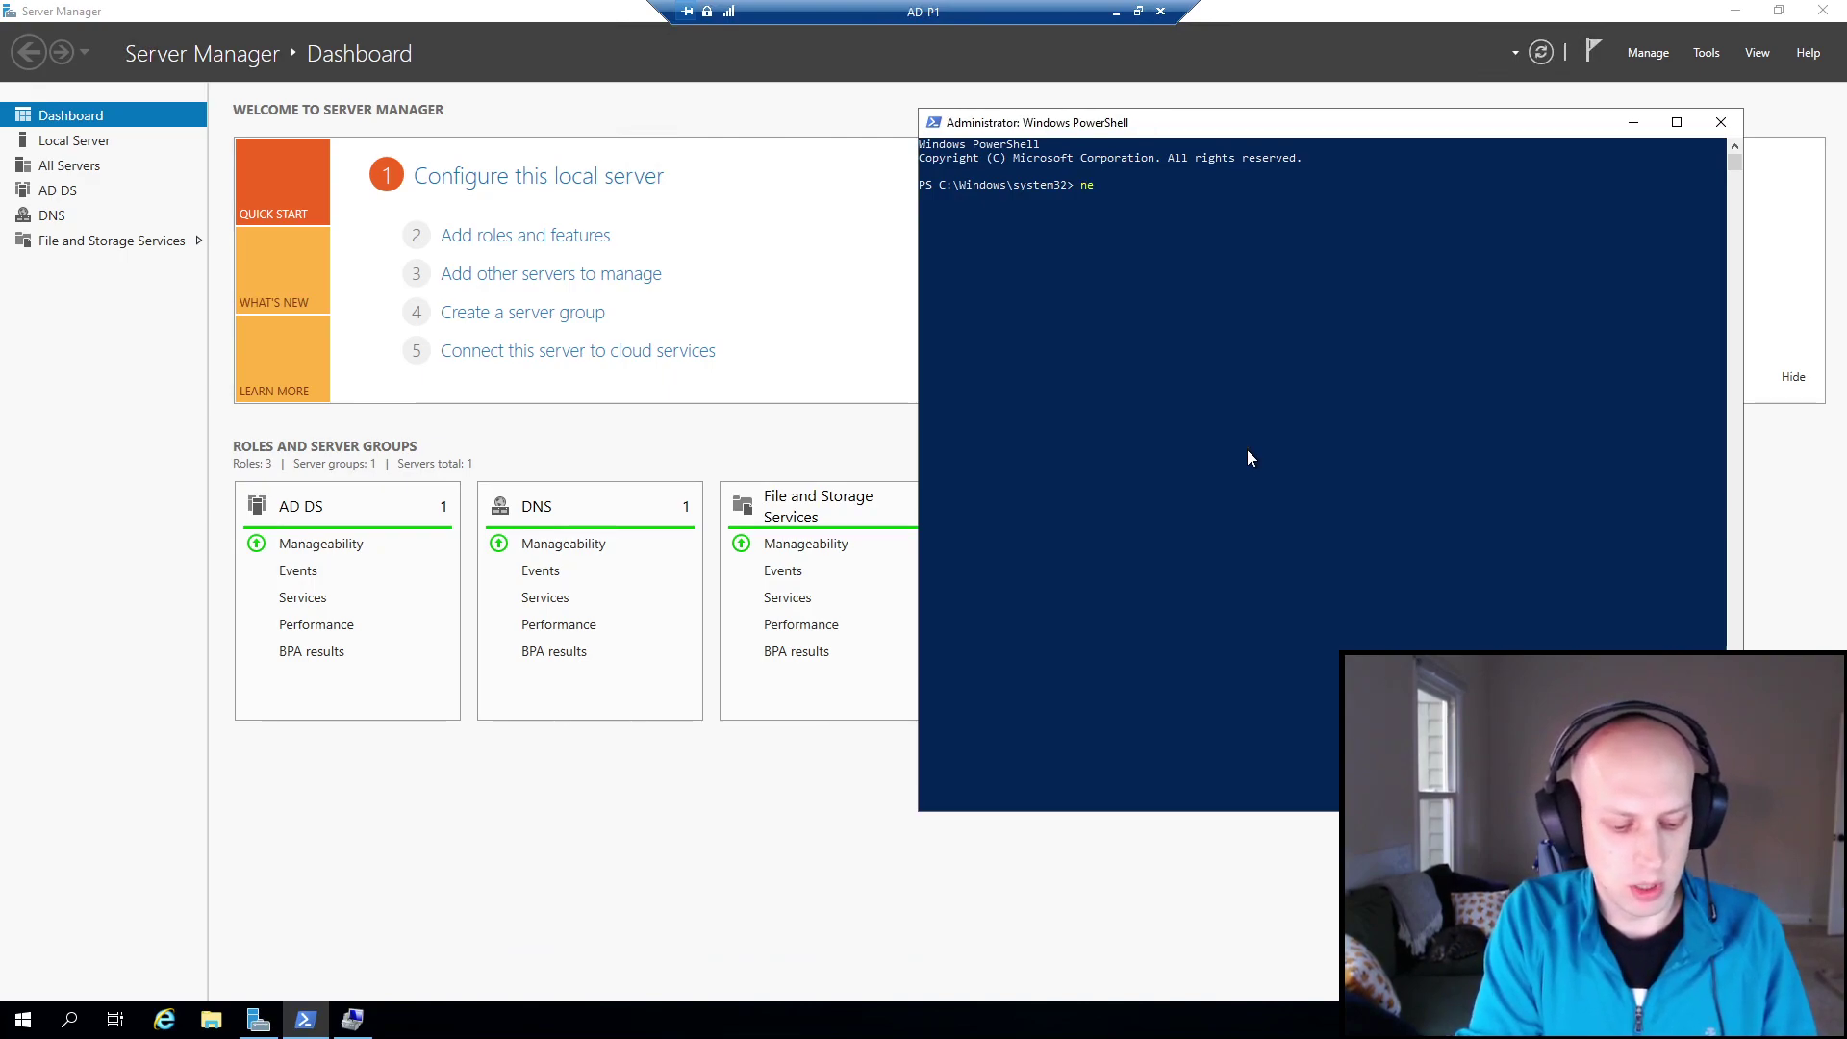
text(roup )
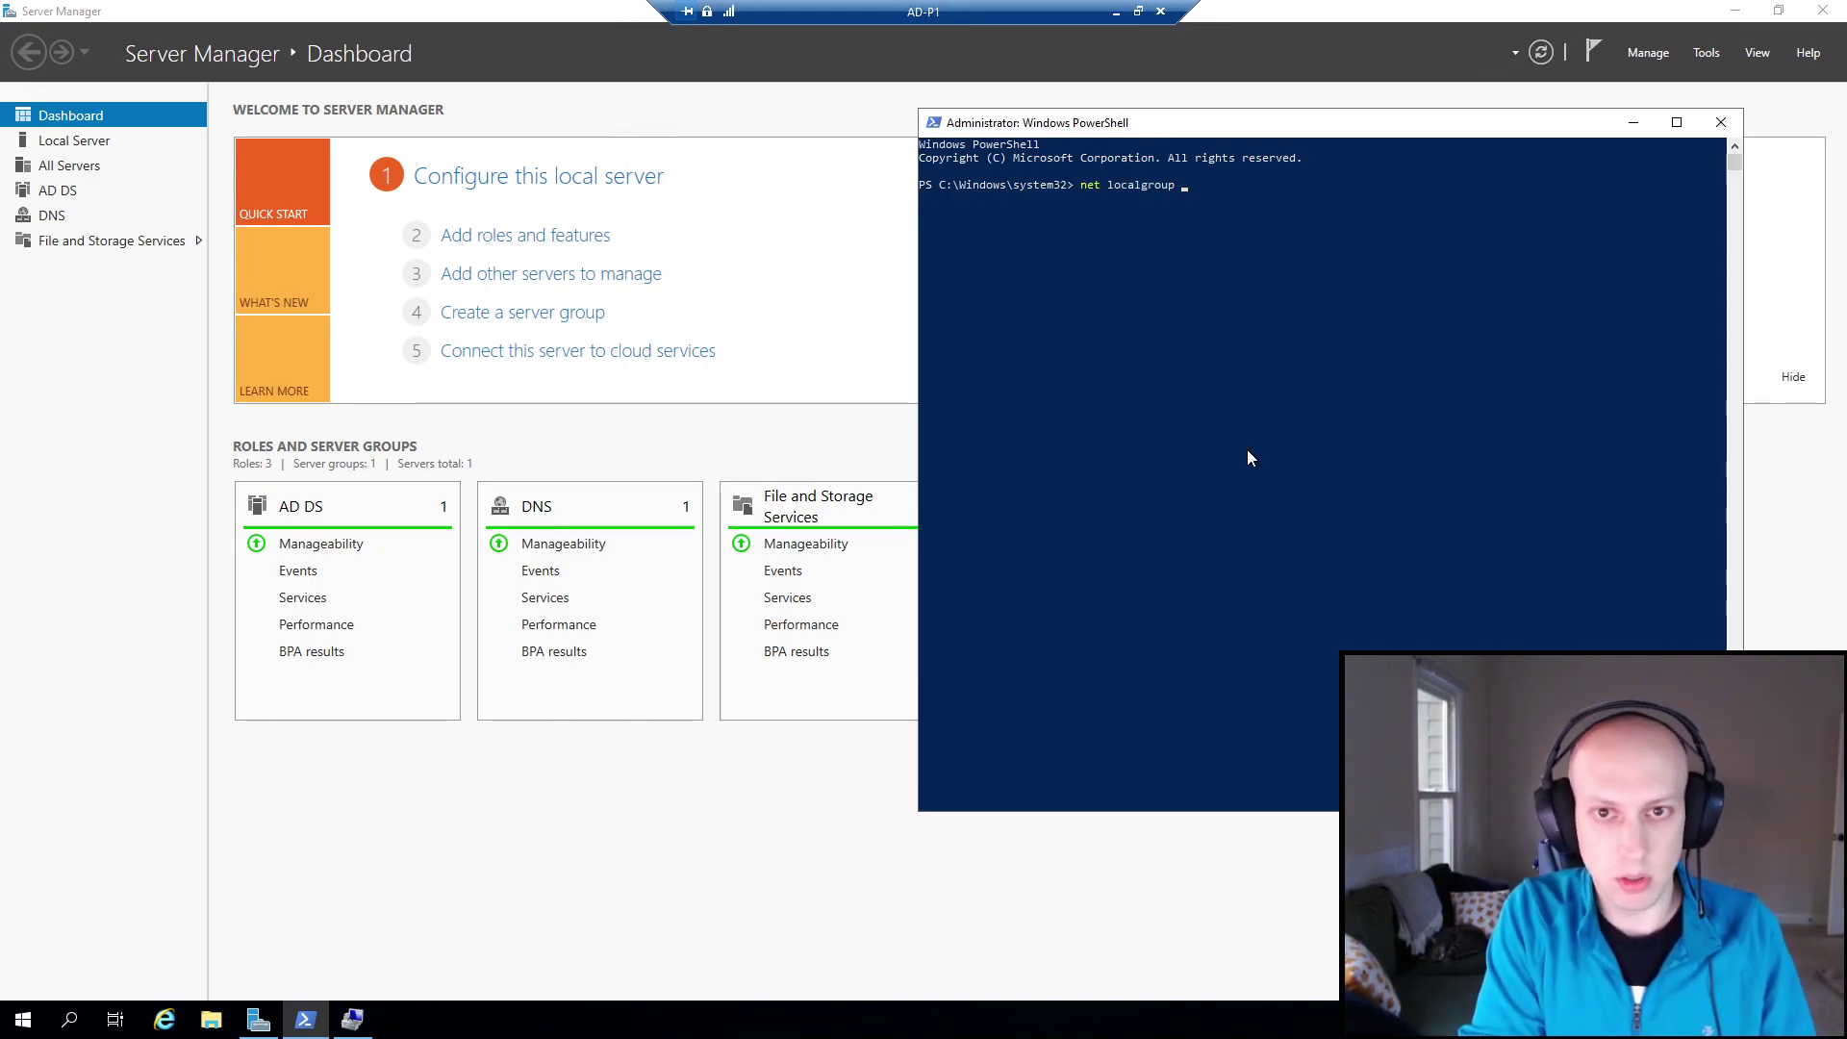
text(administrators /add )
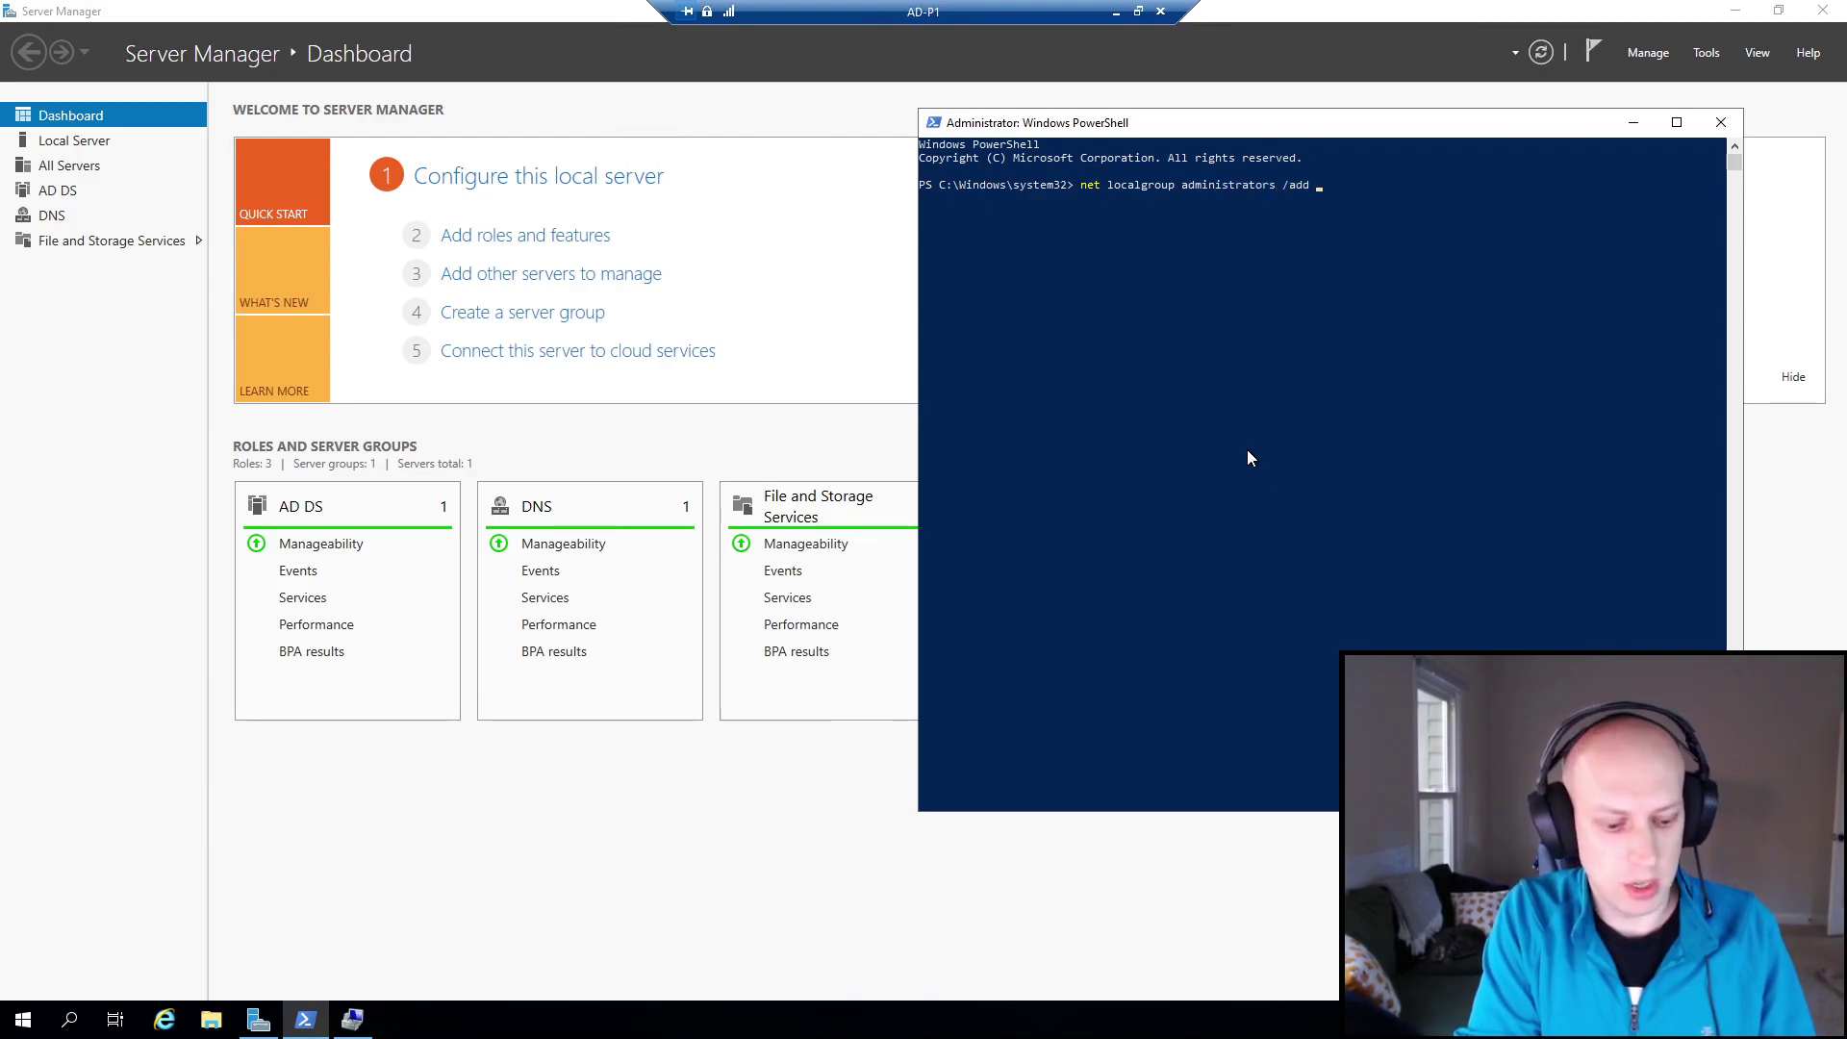
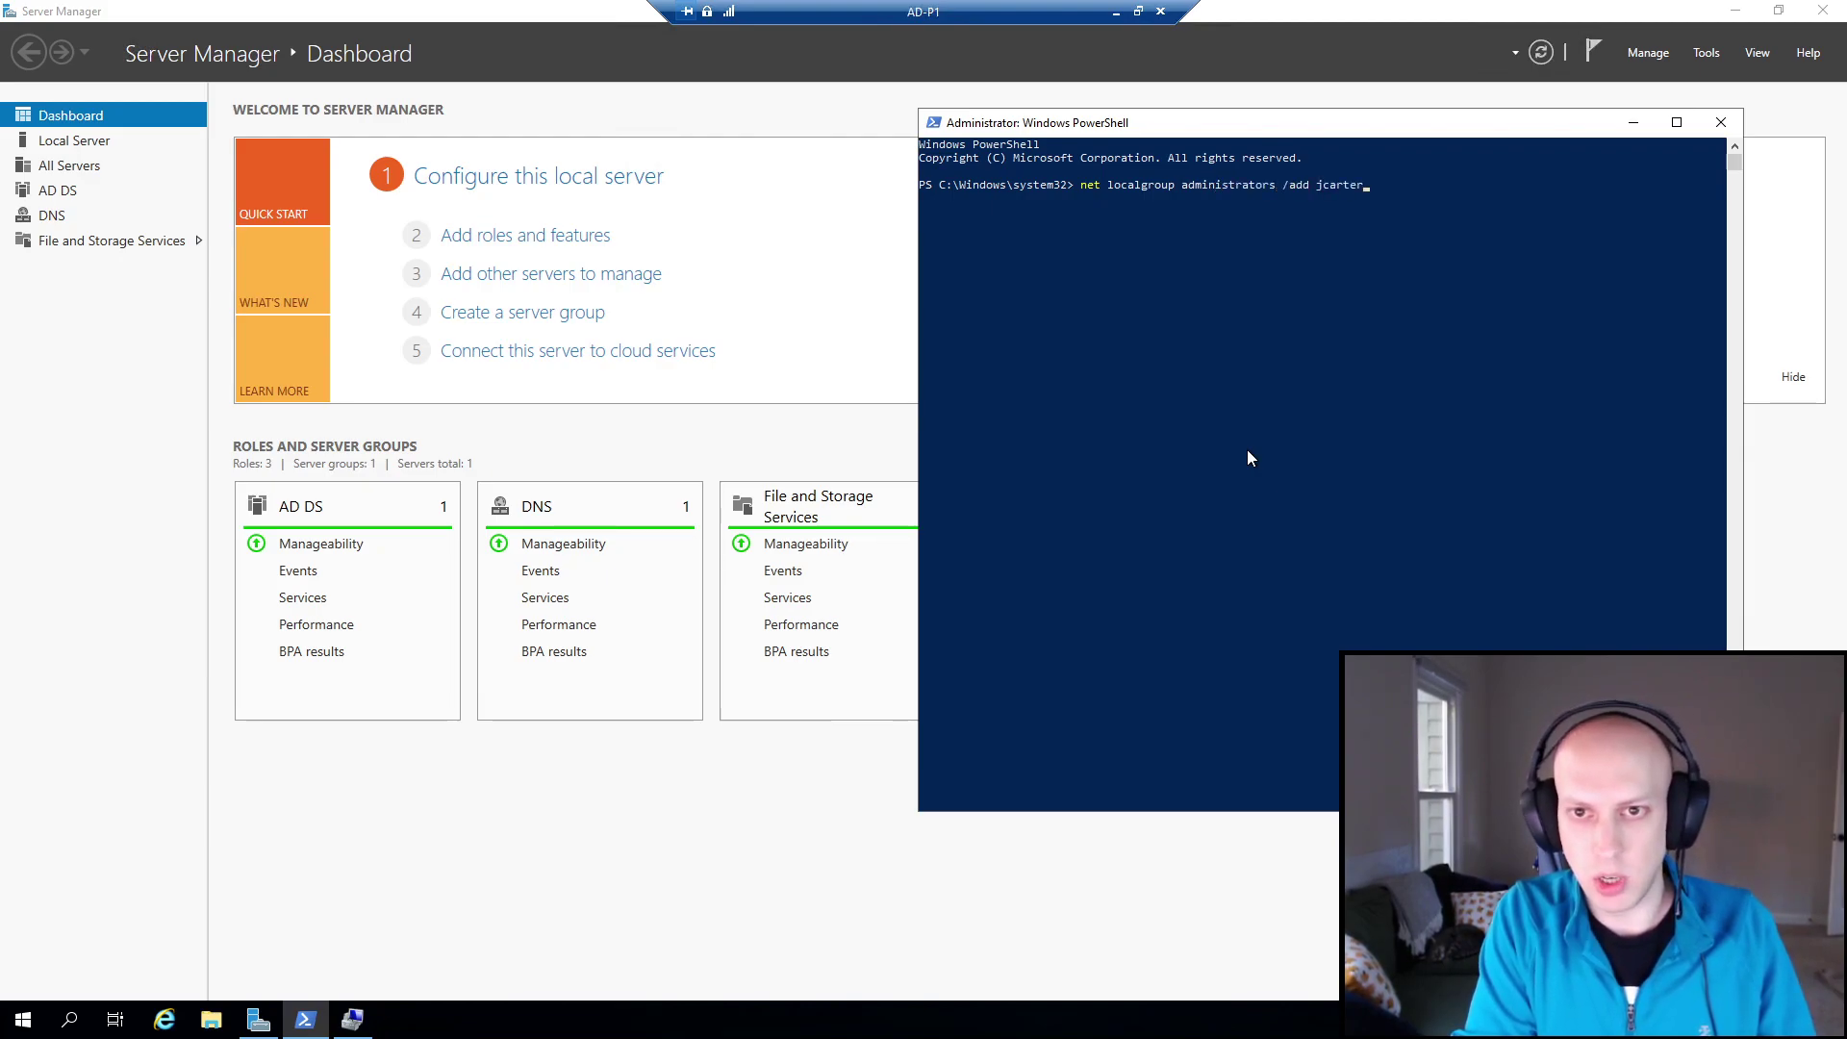
key(Return)
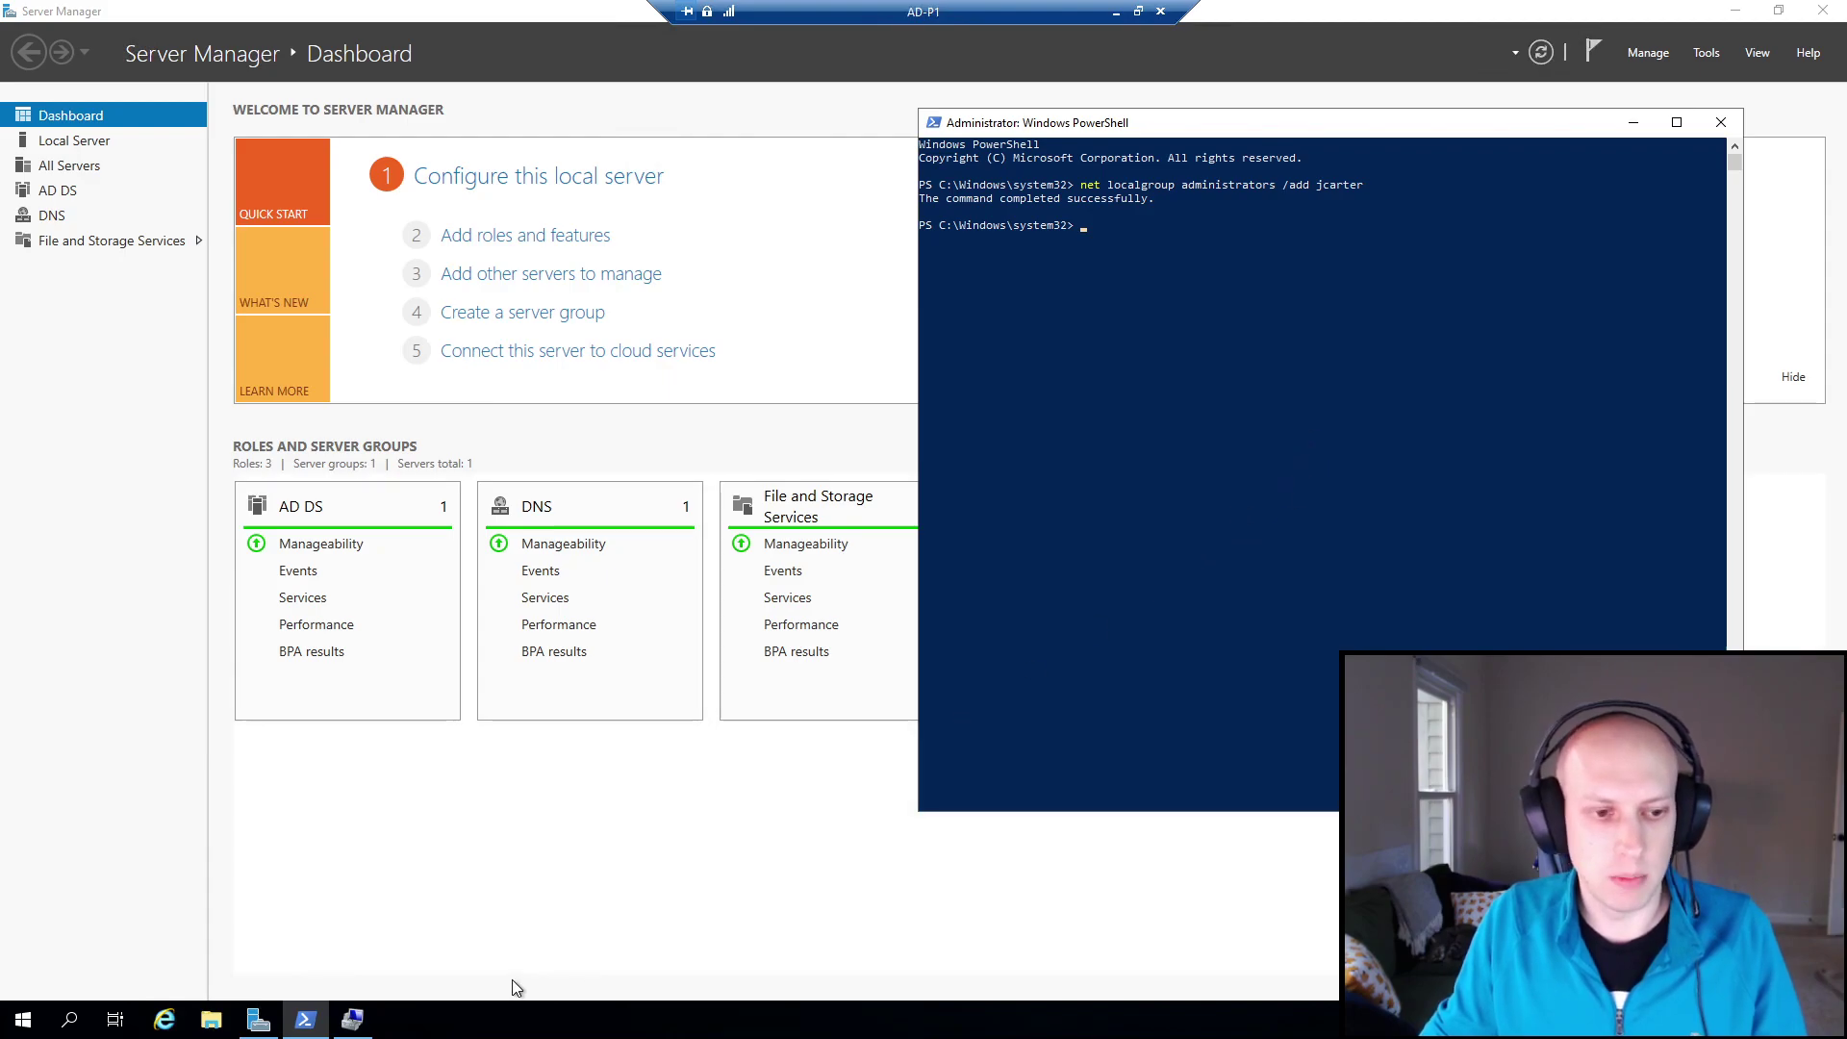
click(23, 1019)
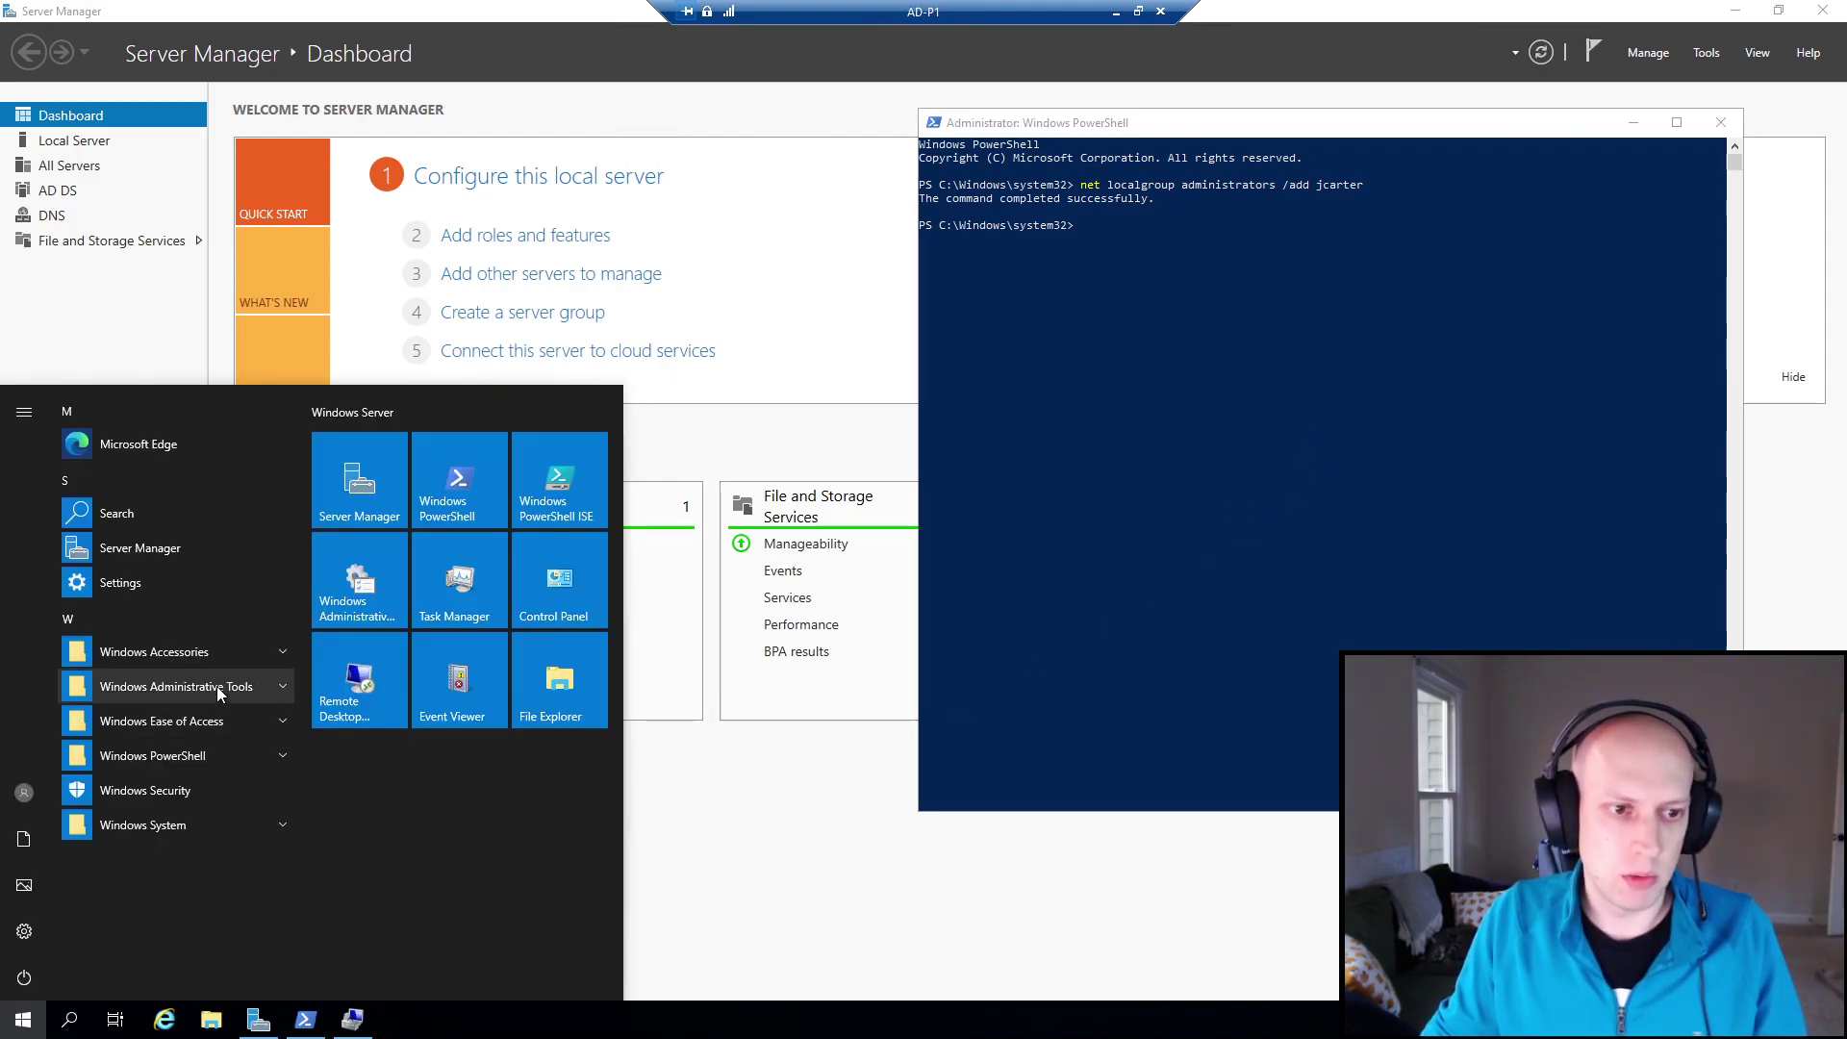
Launch Active Directory Users and Computers and list dzab.local's Builtin groups in an enlarged window with a wider Name column.
click(217, 685)
scroll(239, 862, down, 1)
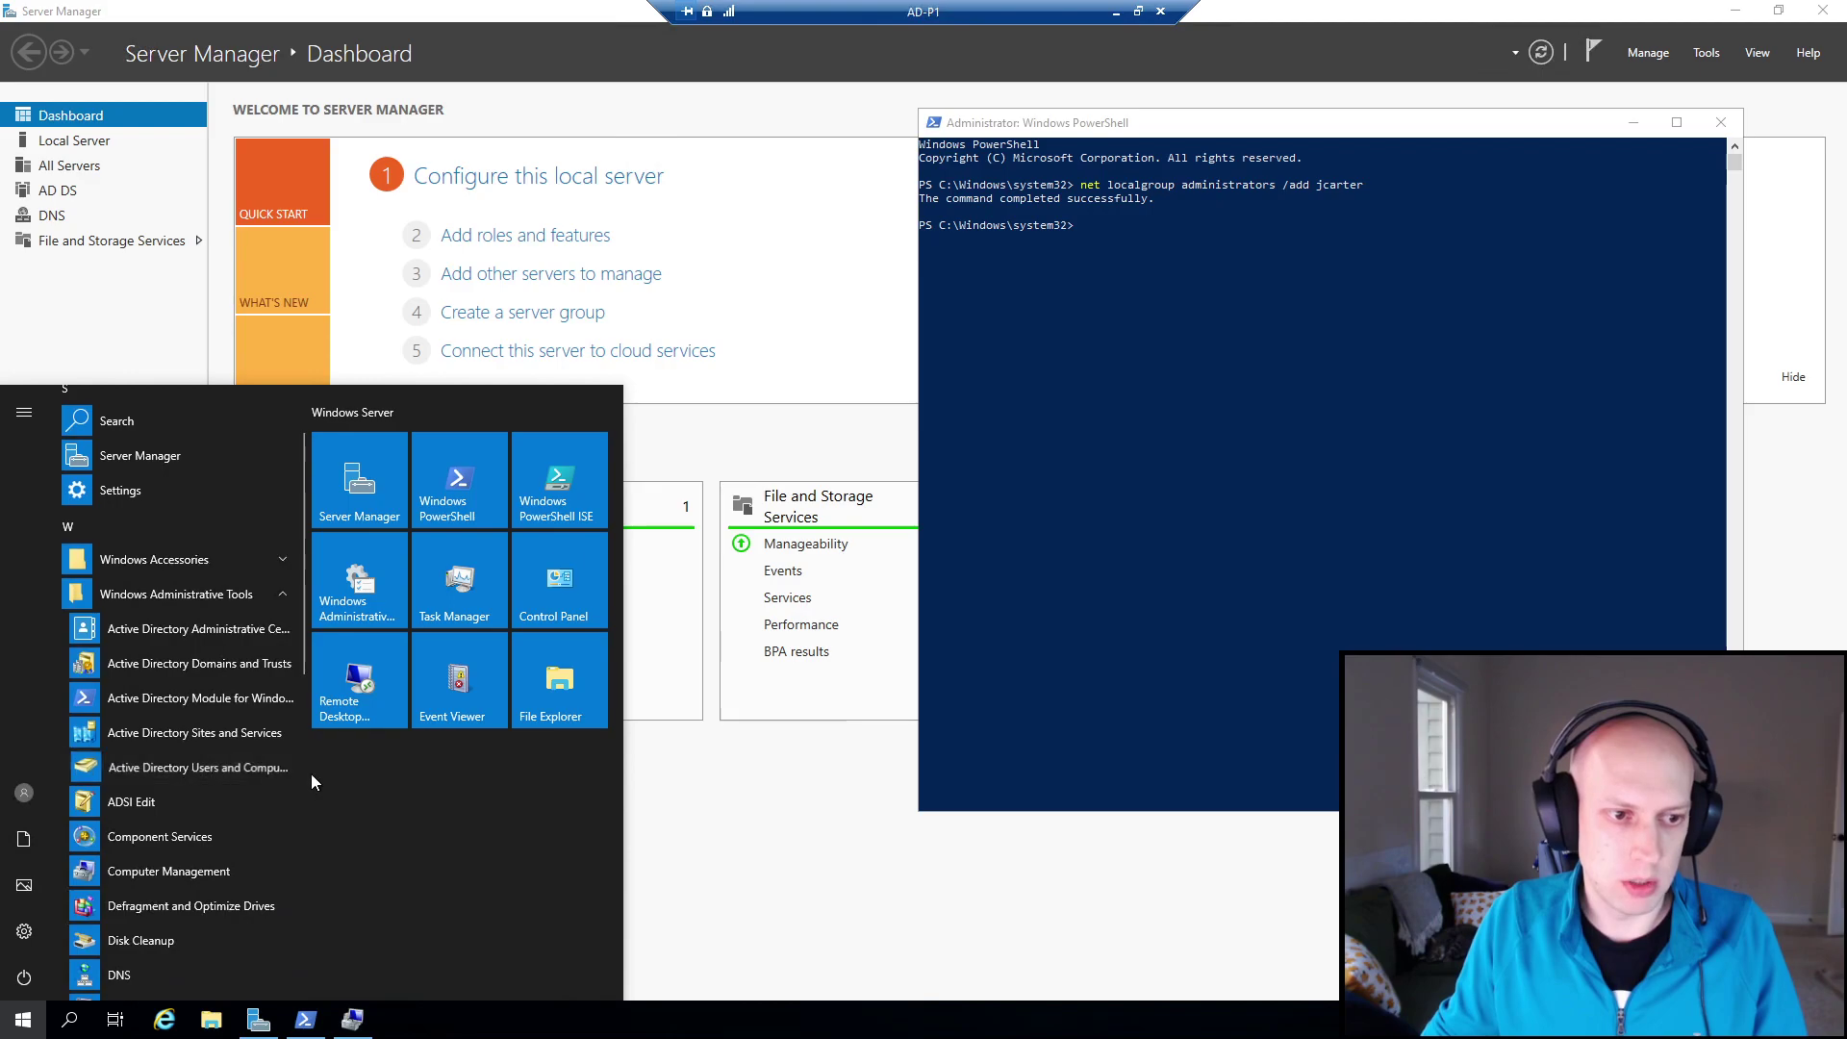
click(268, 772)
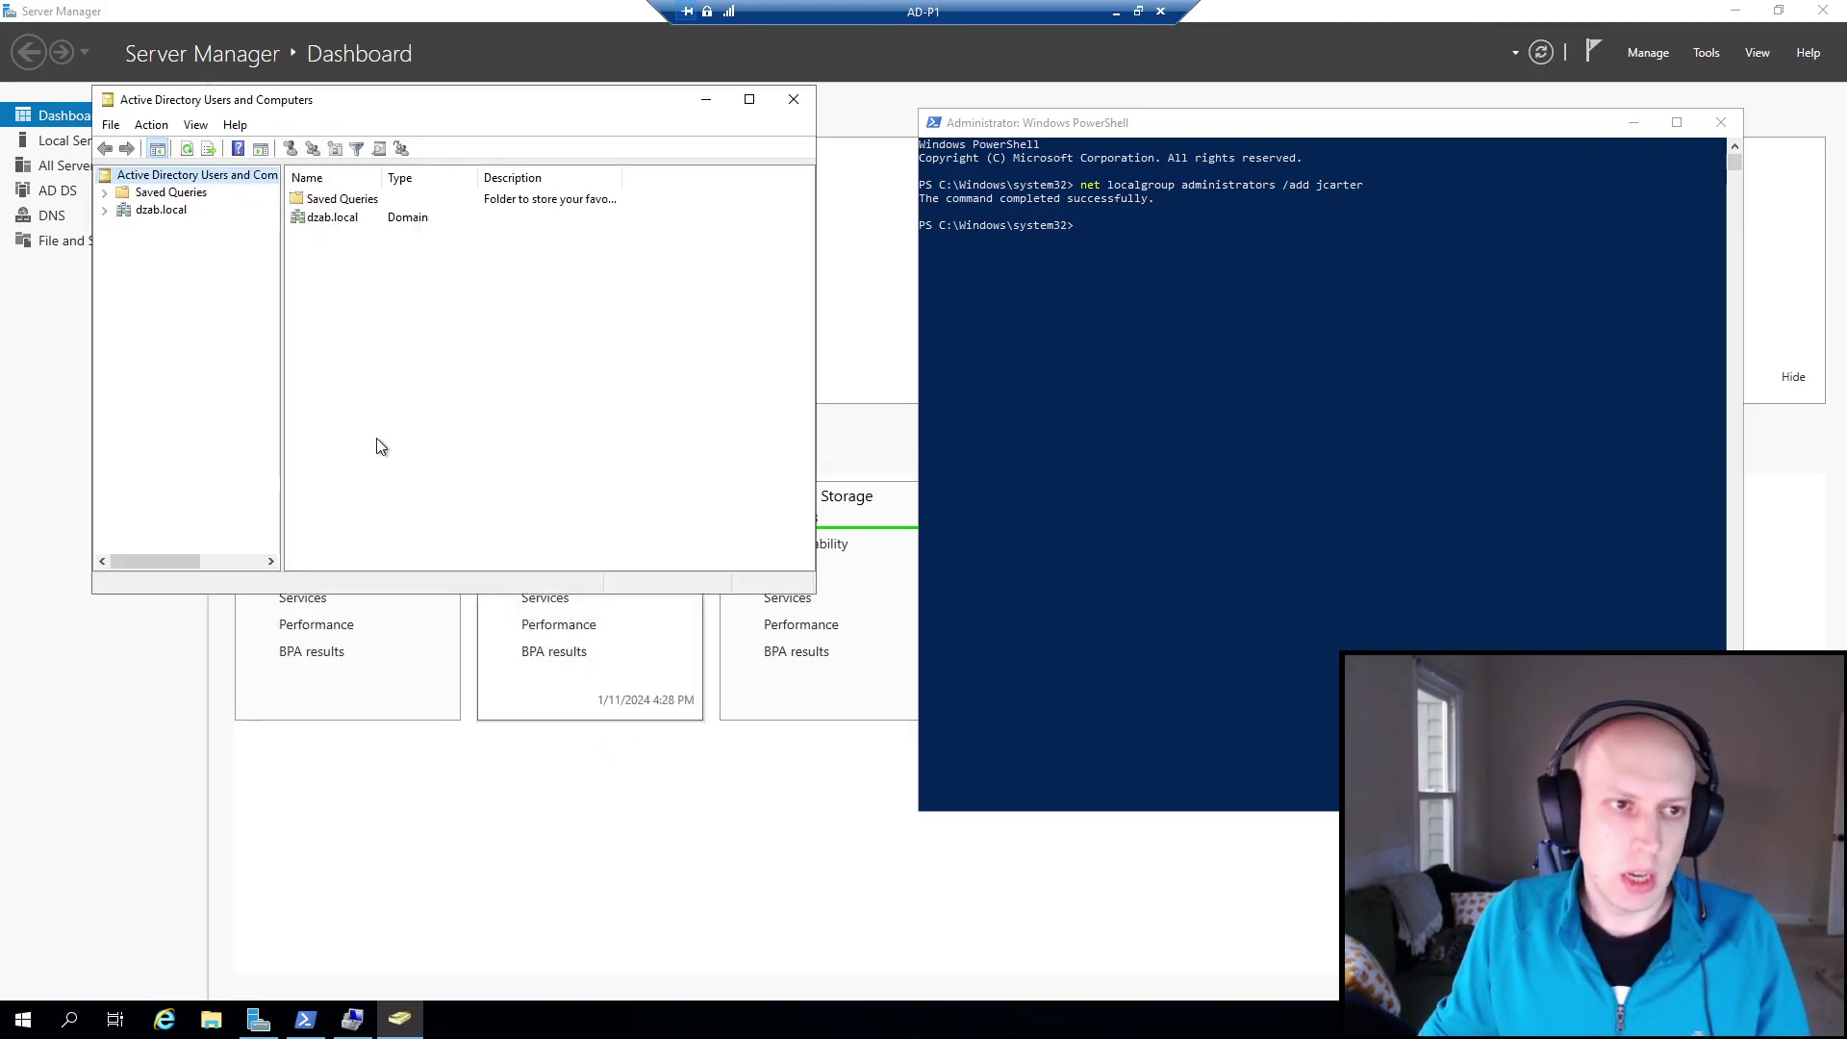
click(108, 210)
click(169, 227)
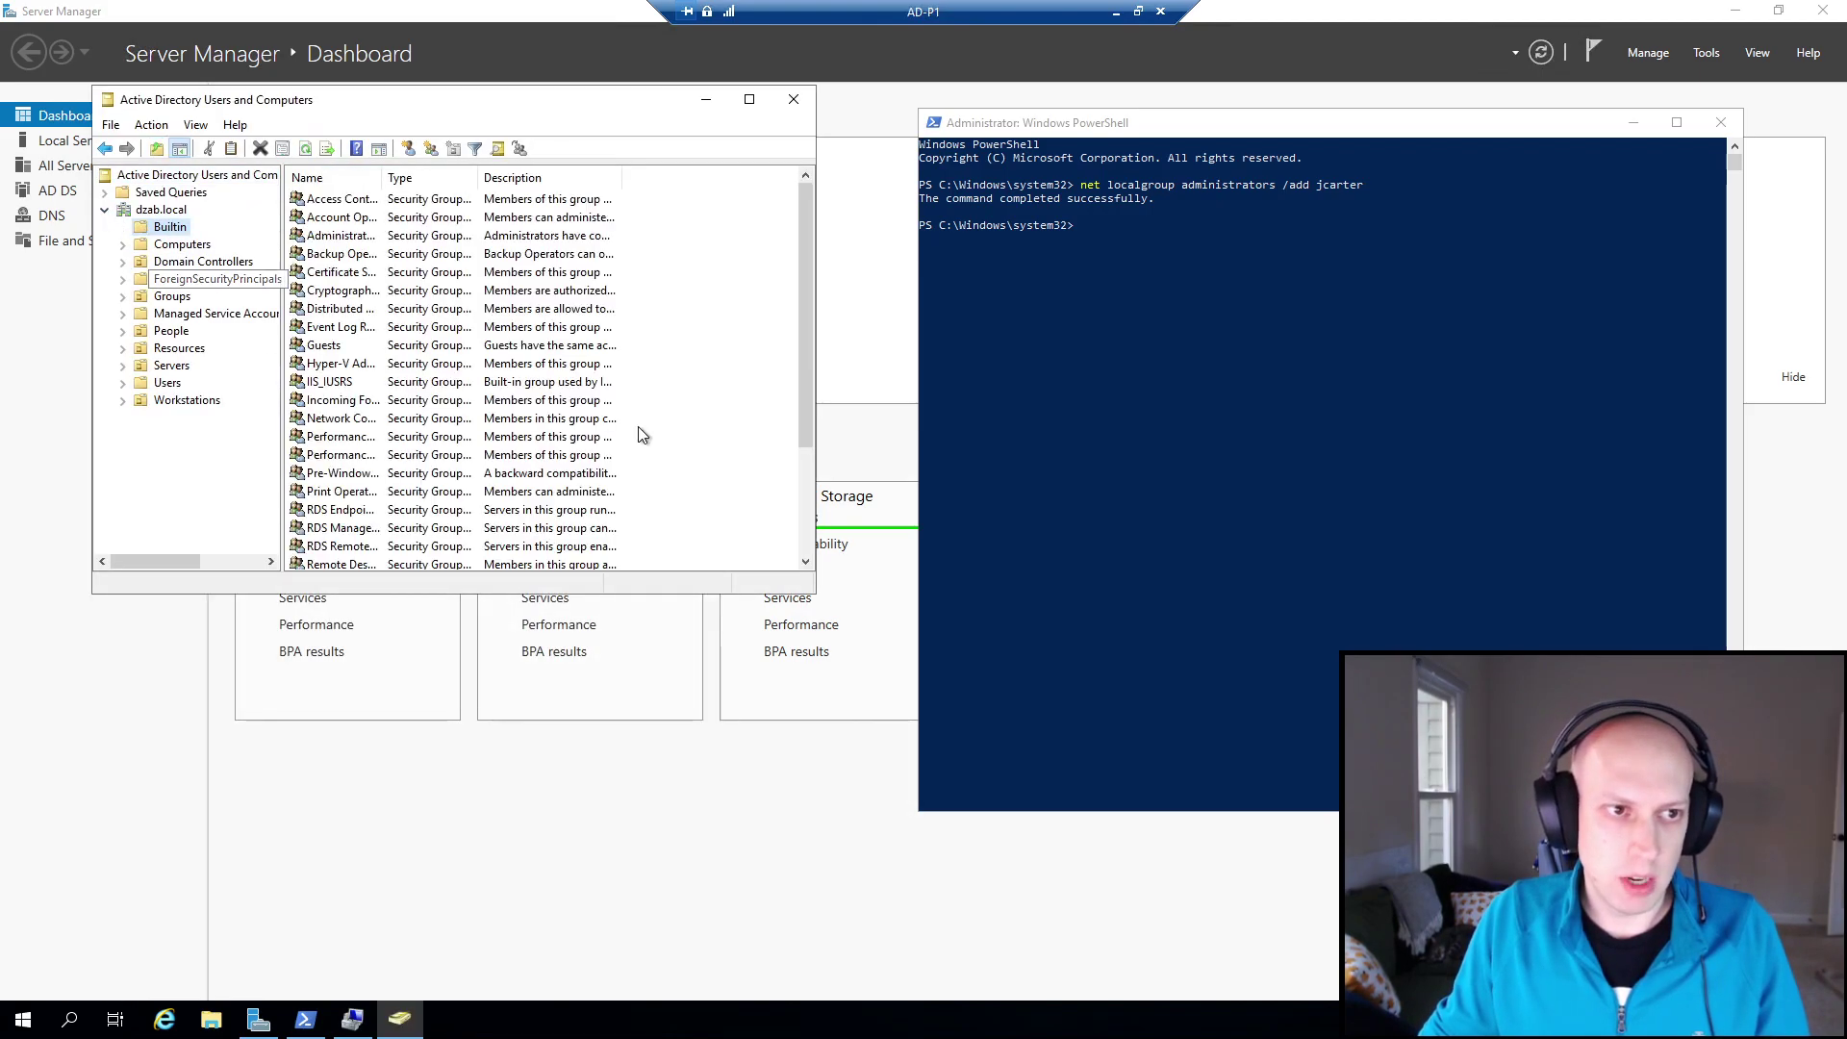
drag(816, 593, 1030, 935)
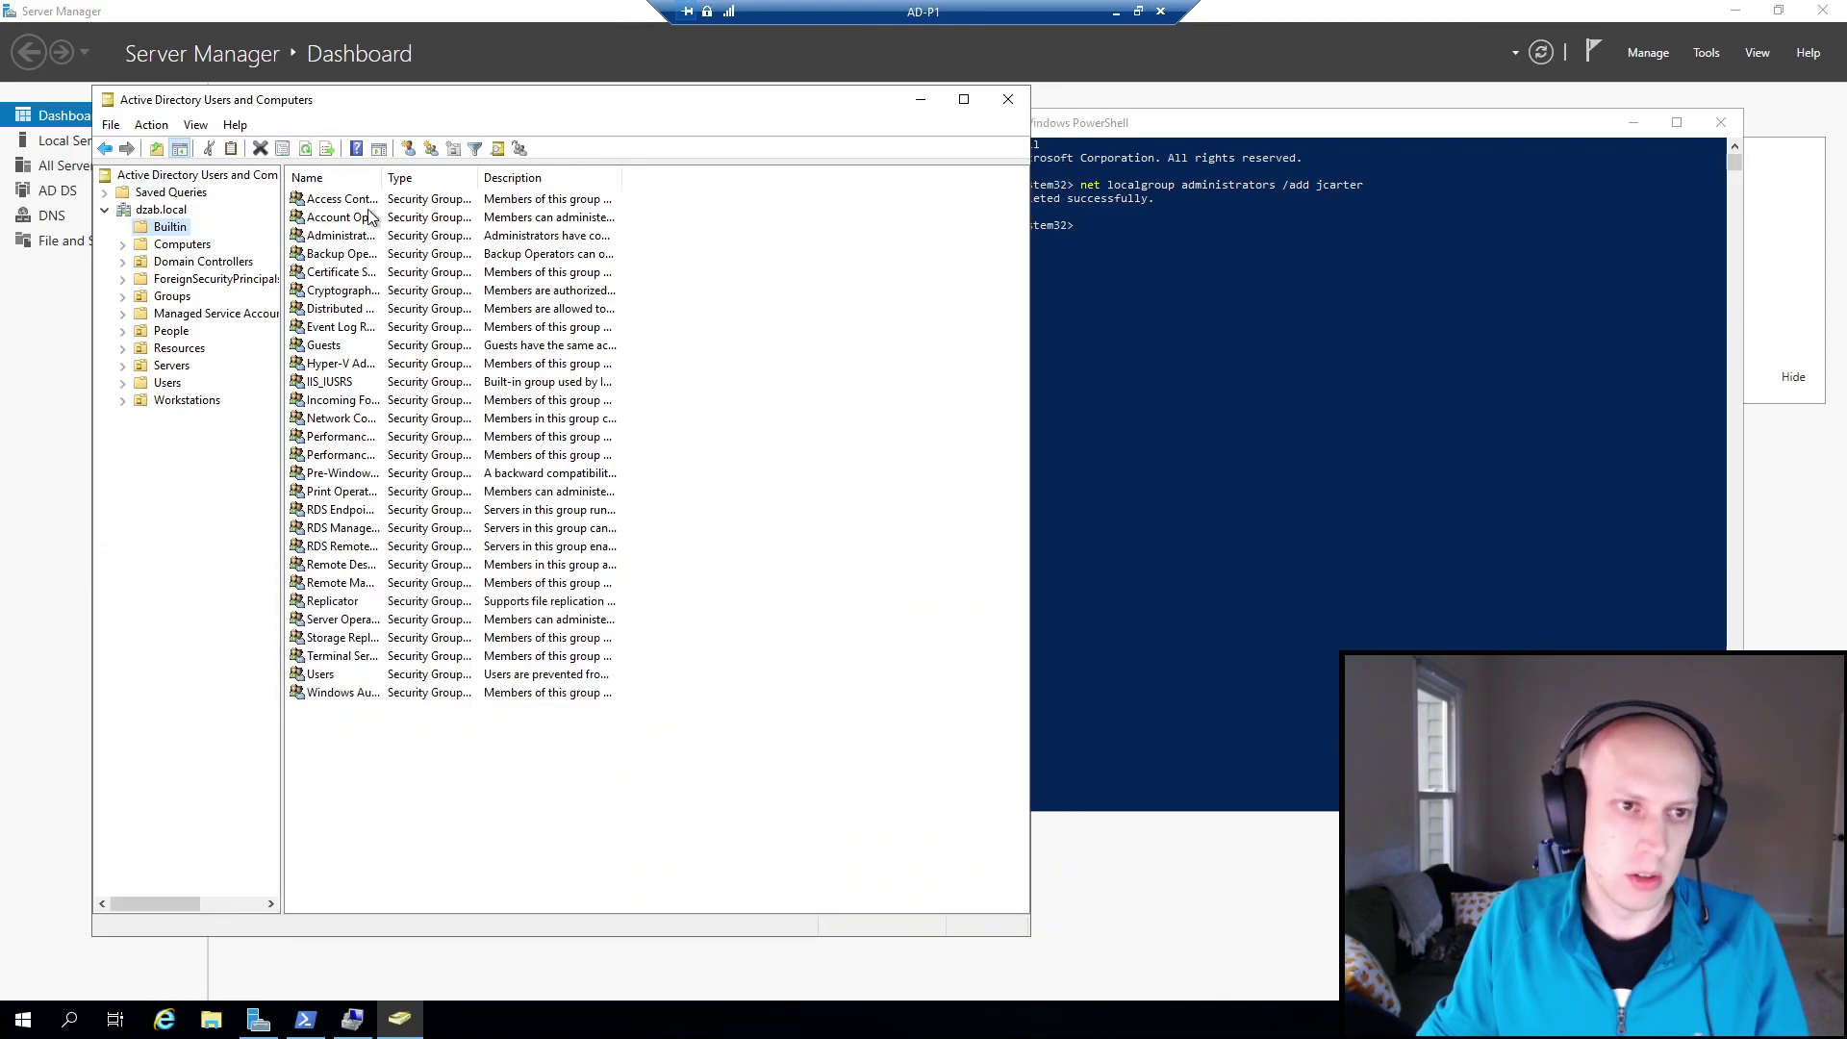
drag(382, 177, 670, 183)
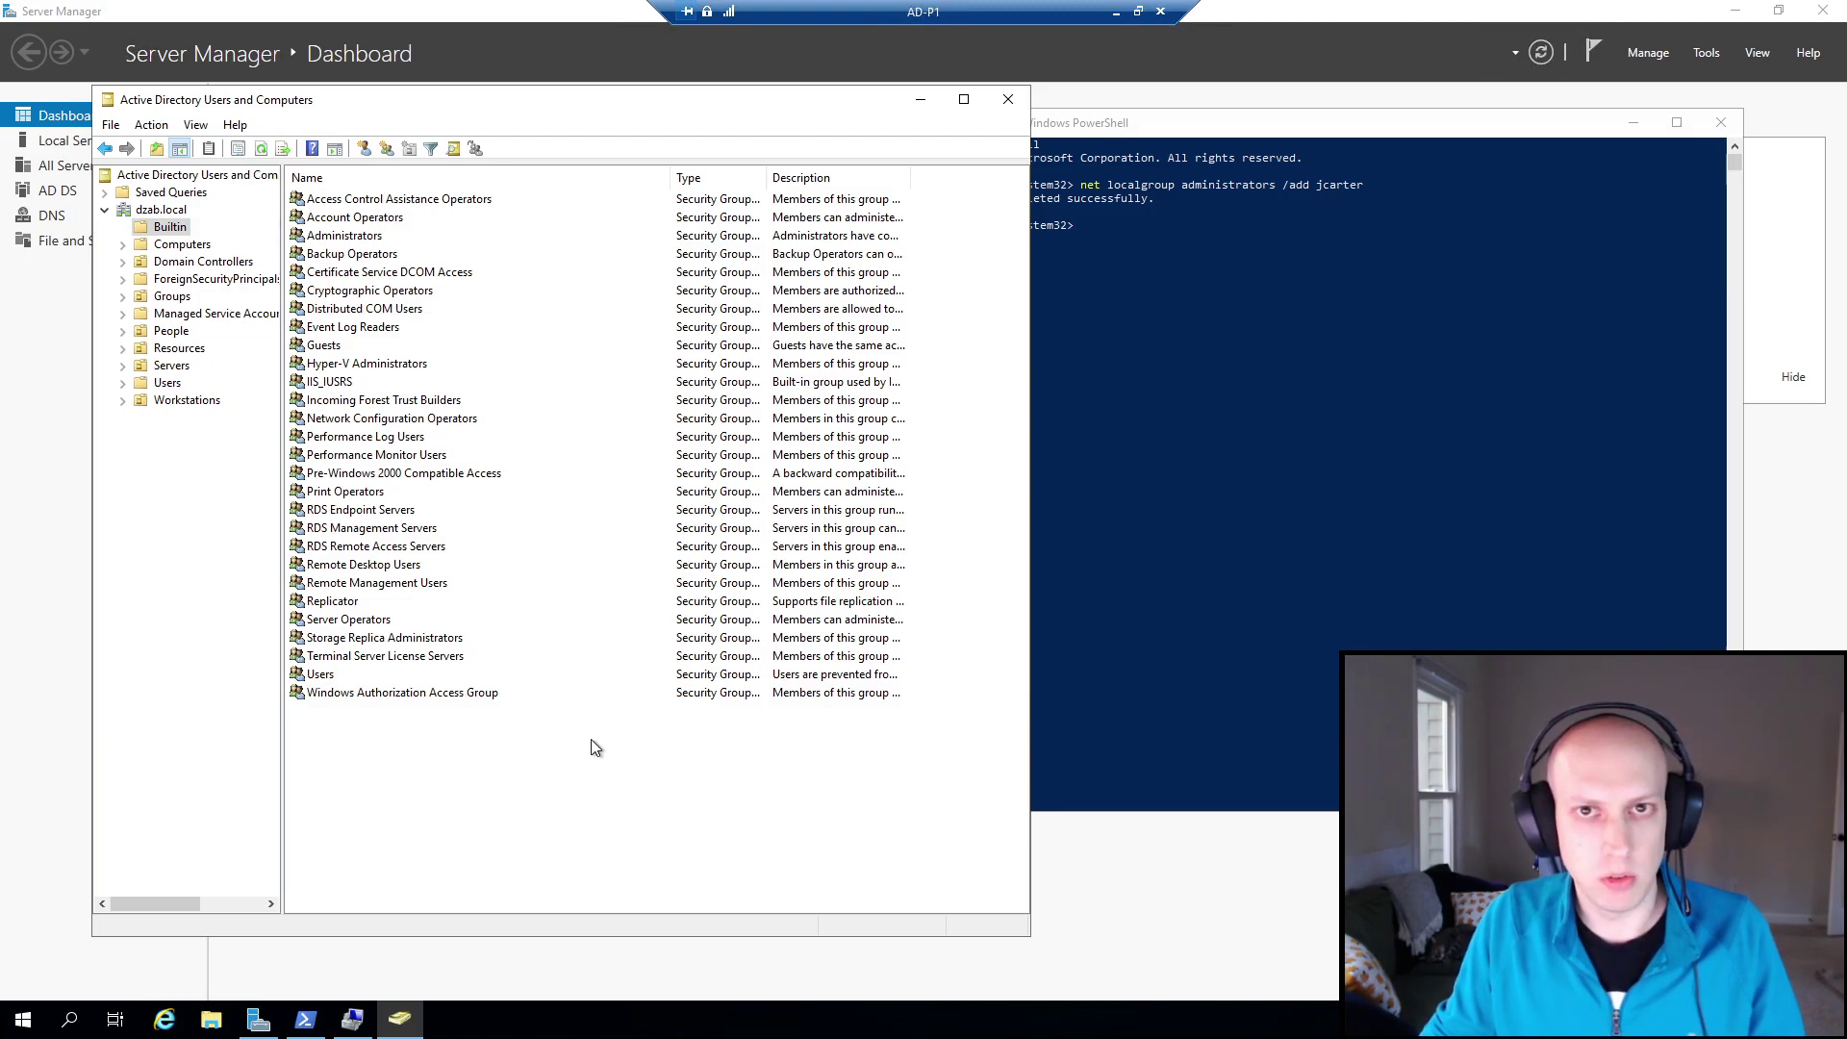
click(1187, 706)
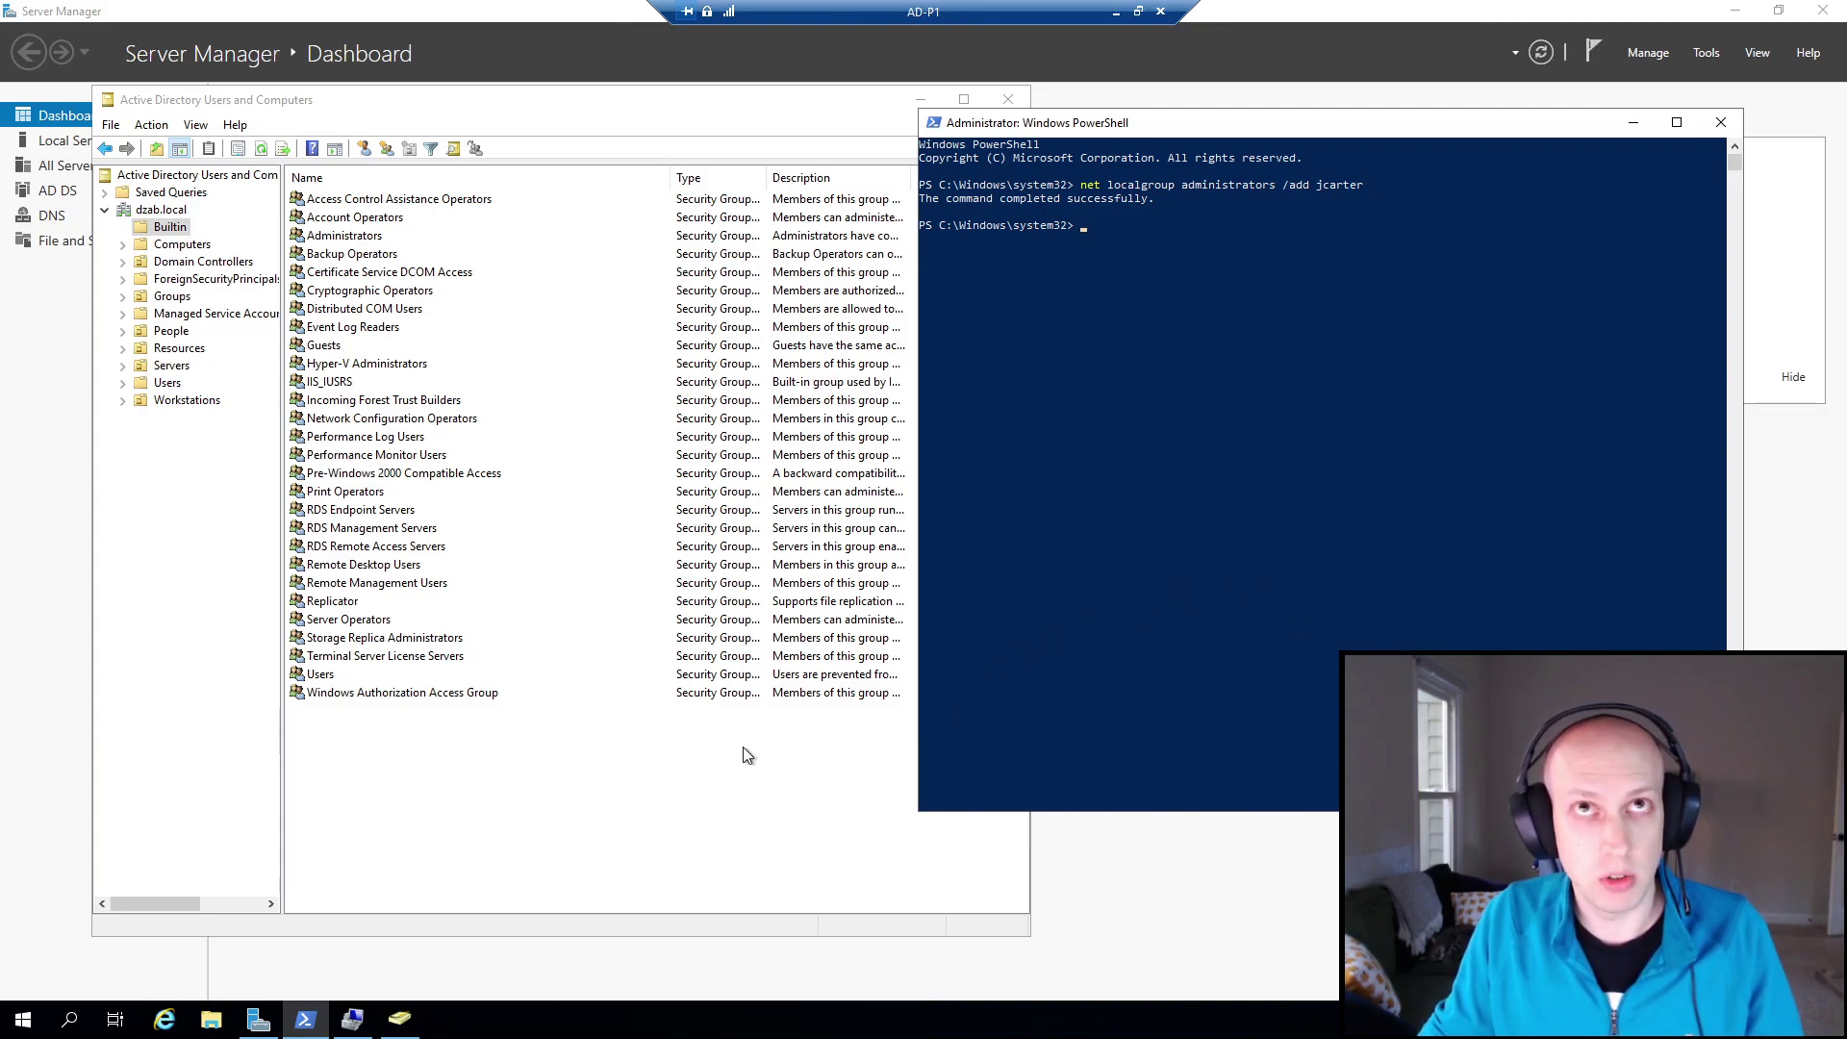
click(736, 779)
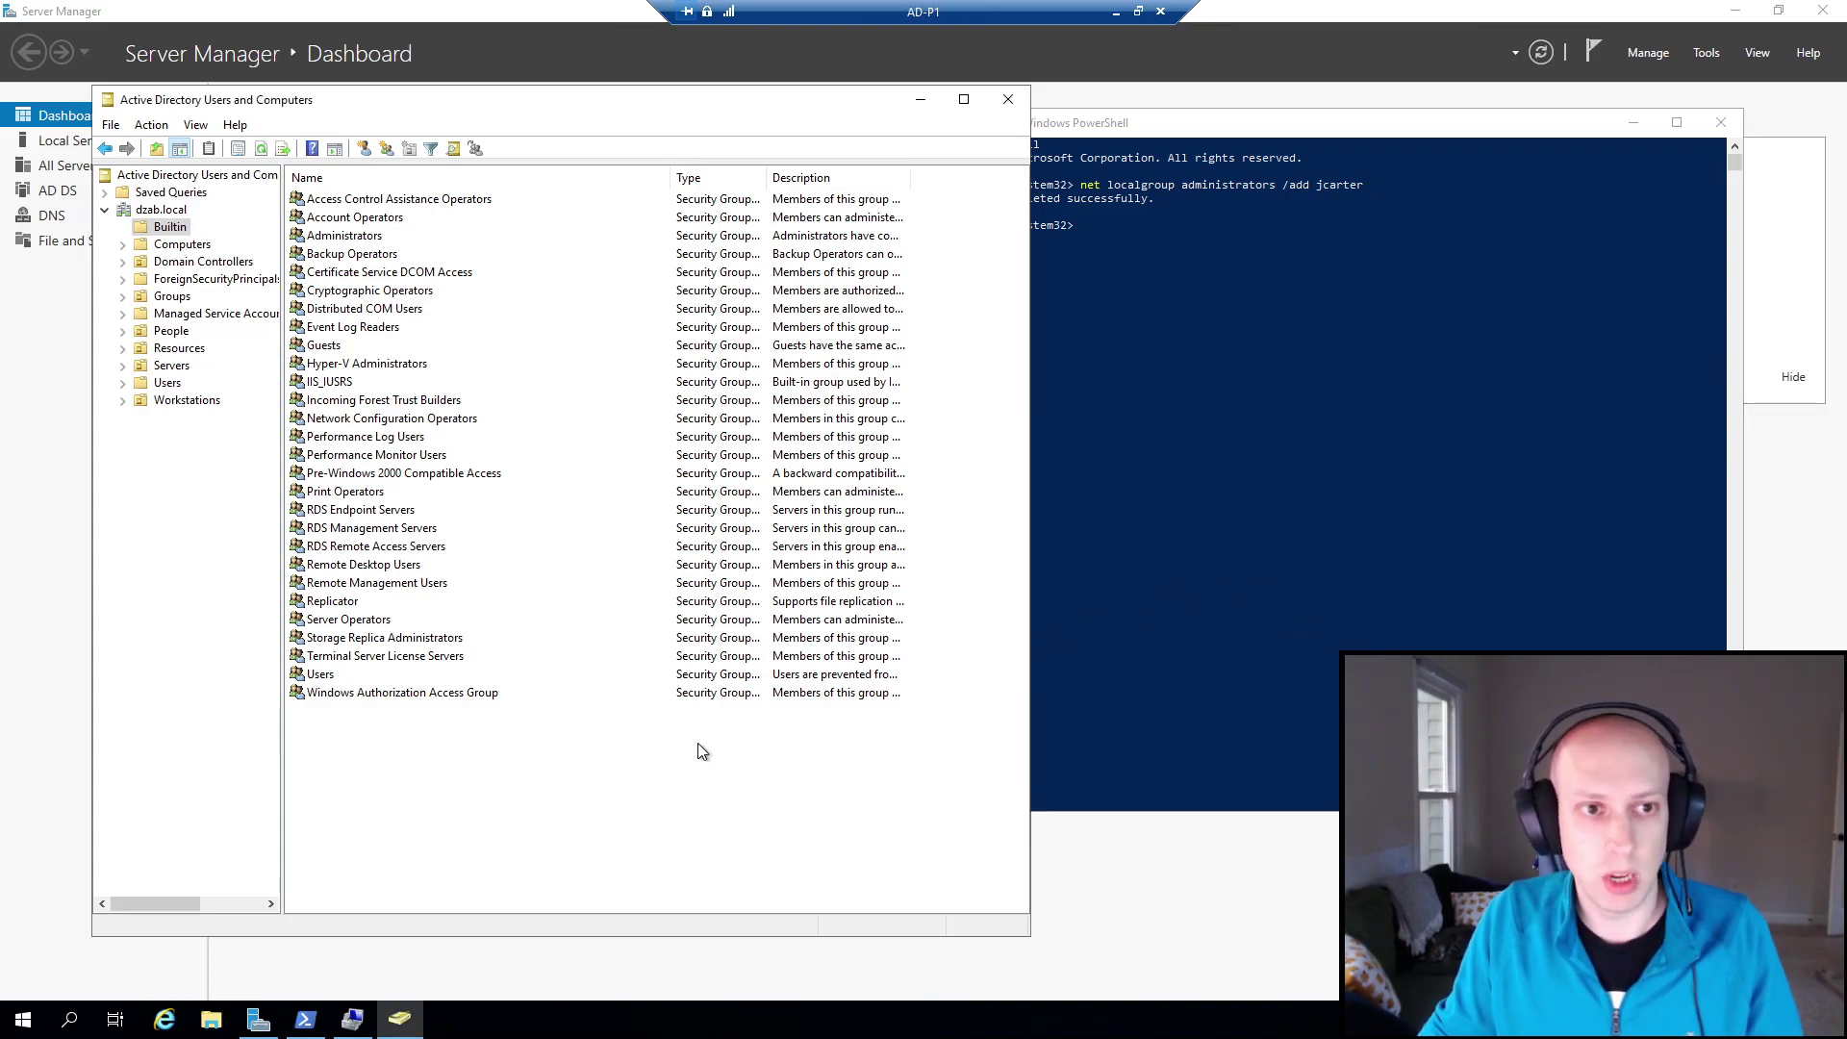
Remove the user from the Administrators group's Members tab, confirm Yes, and click OK.
double_click(365, 236)
click(454, 343)
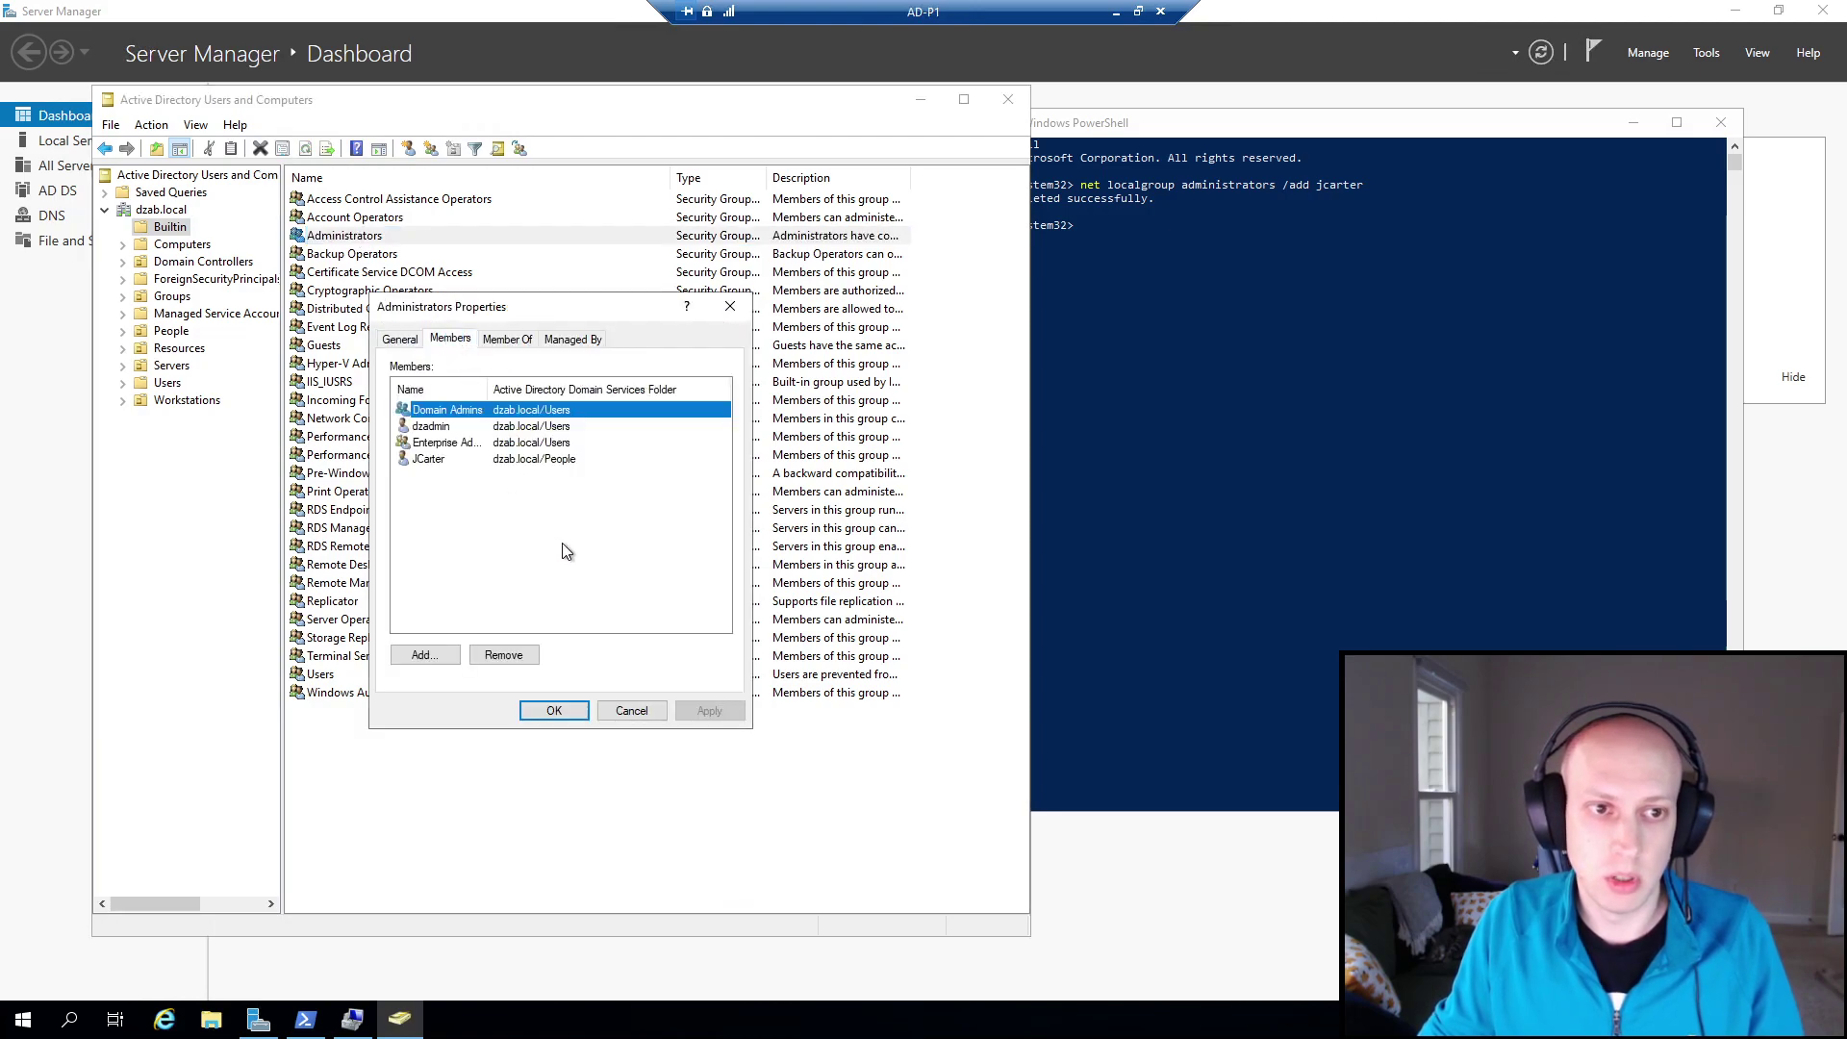
click(460, 461)
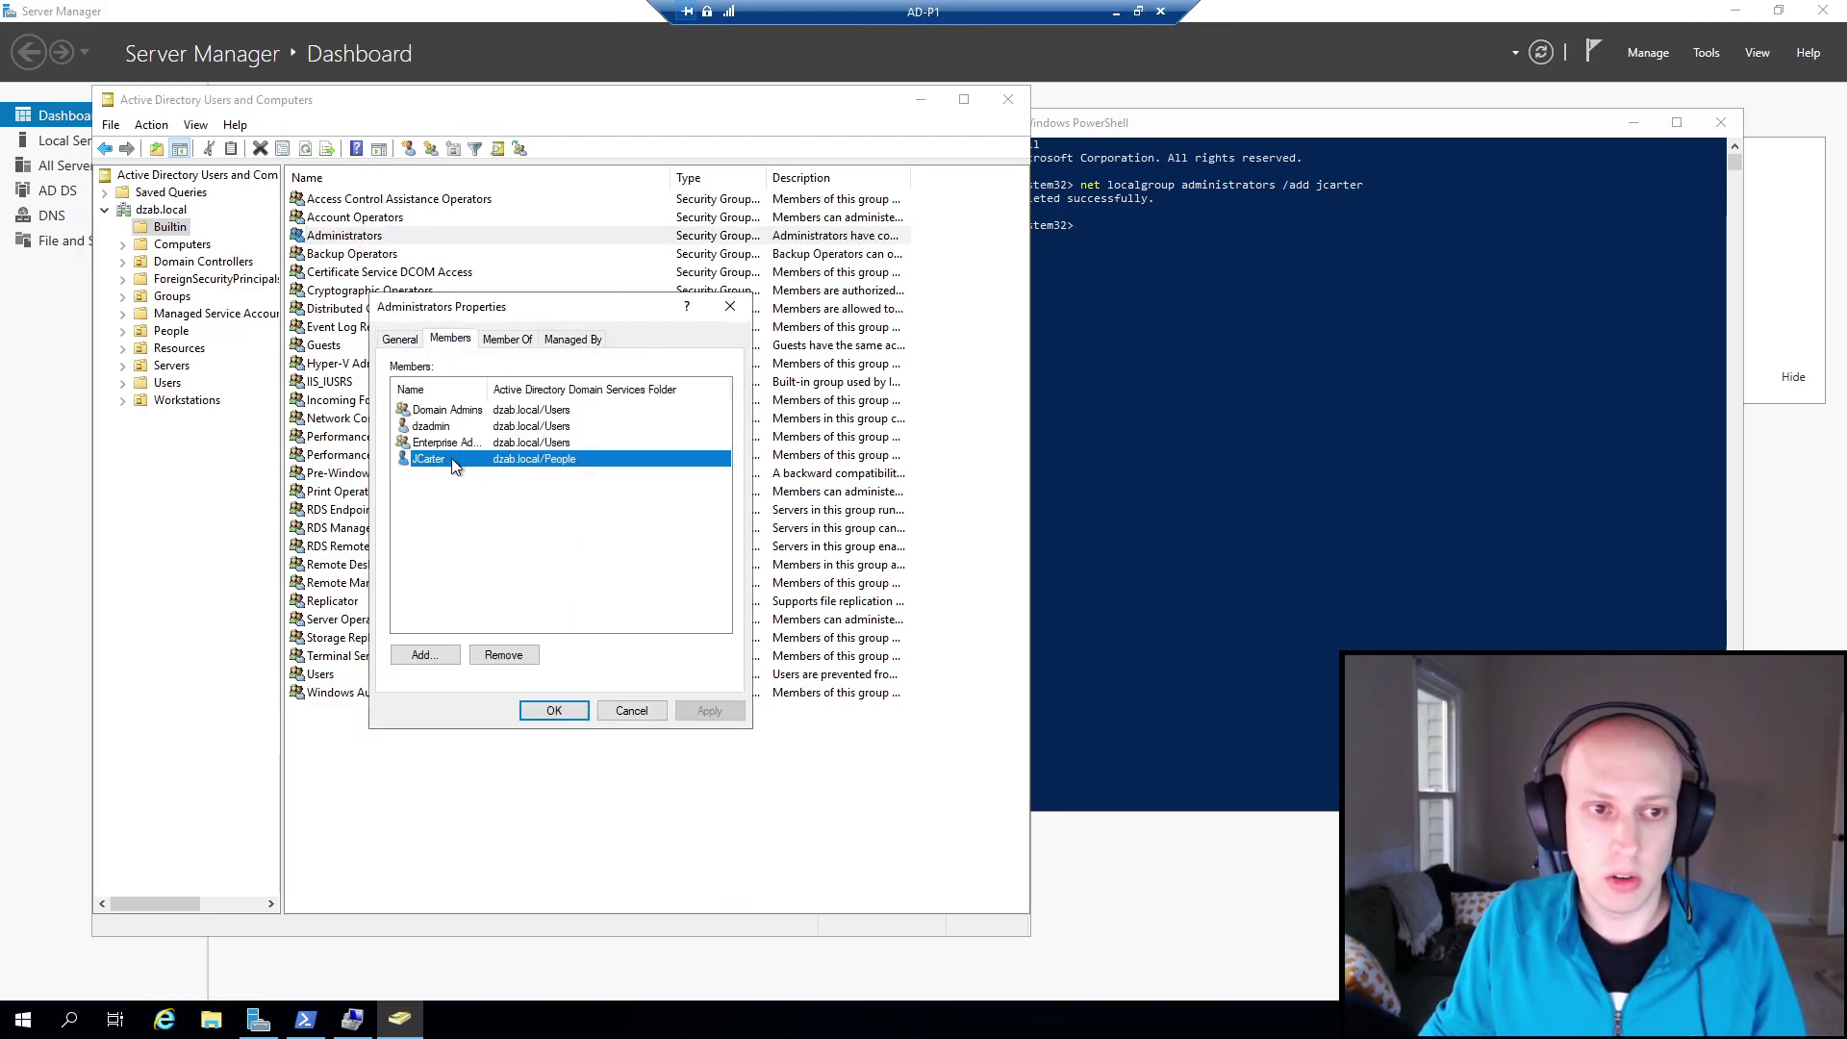
click(1345, 425)
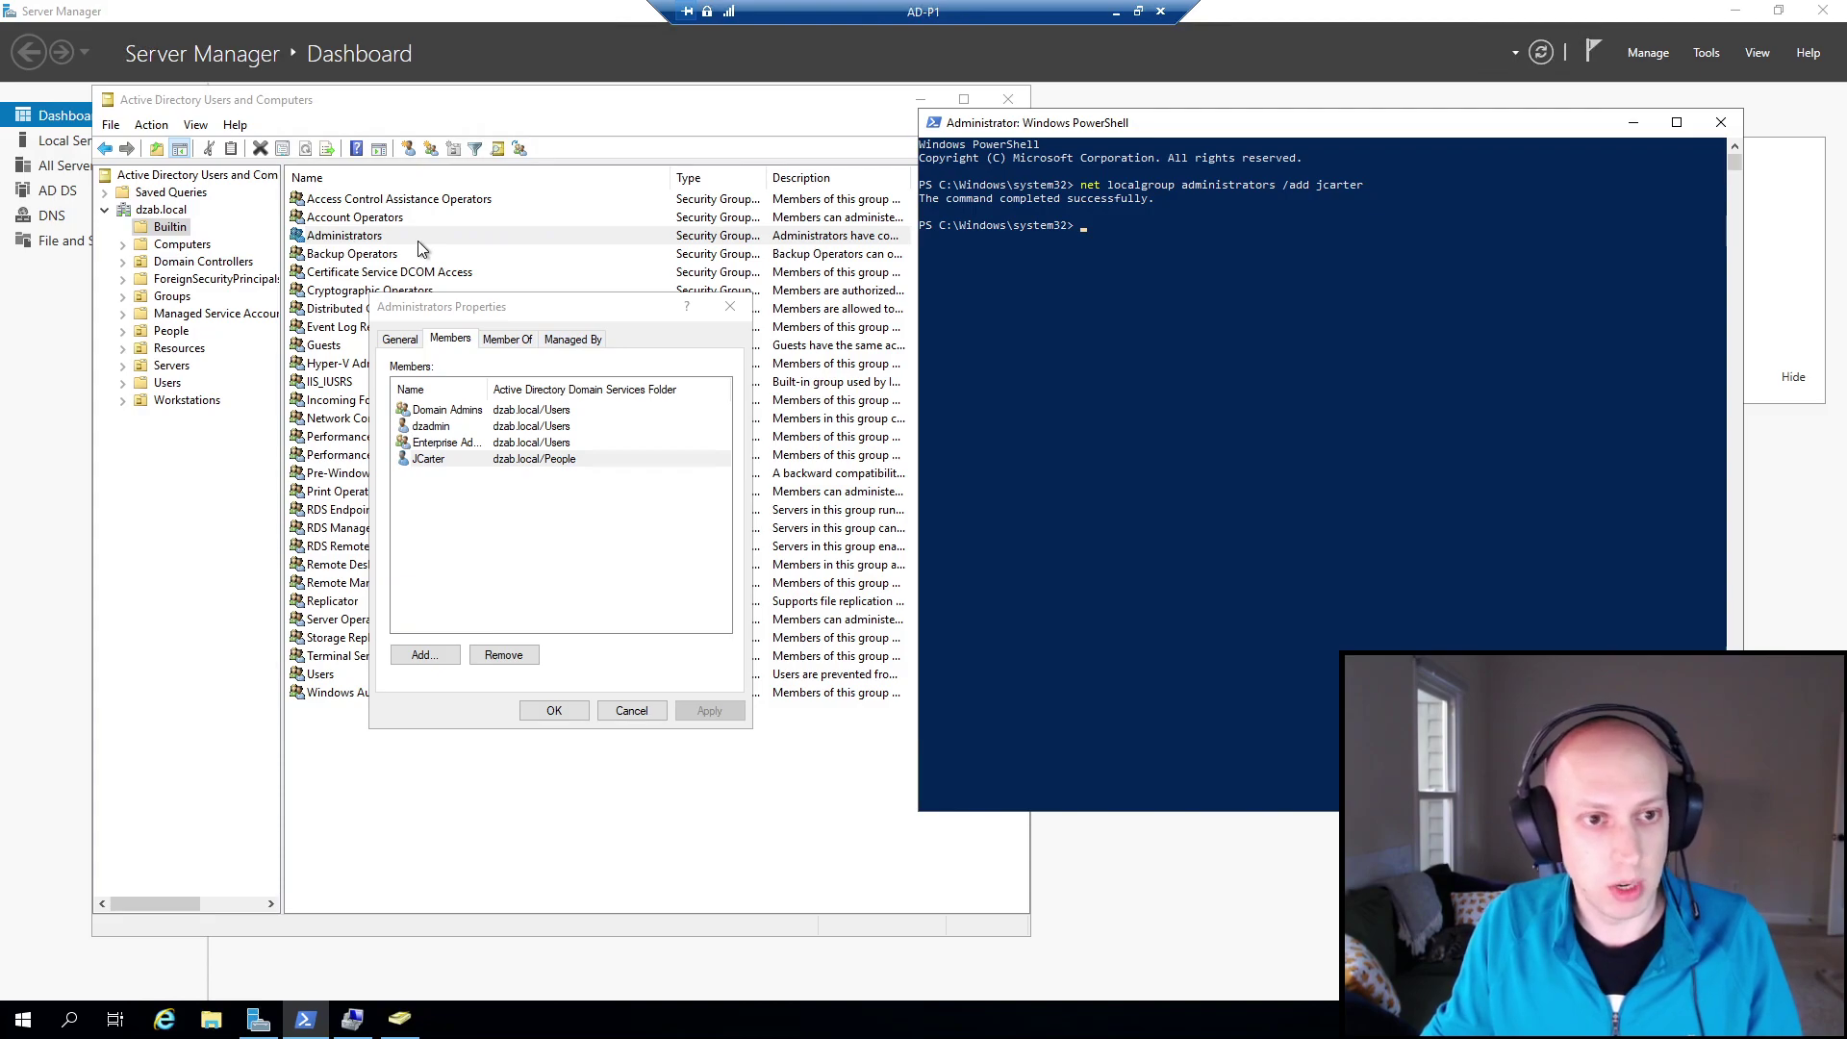
click(430, 465)
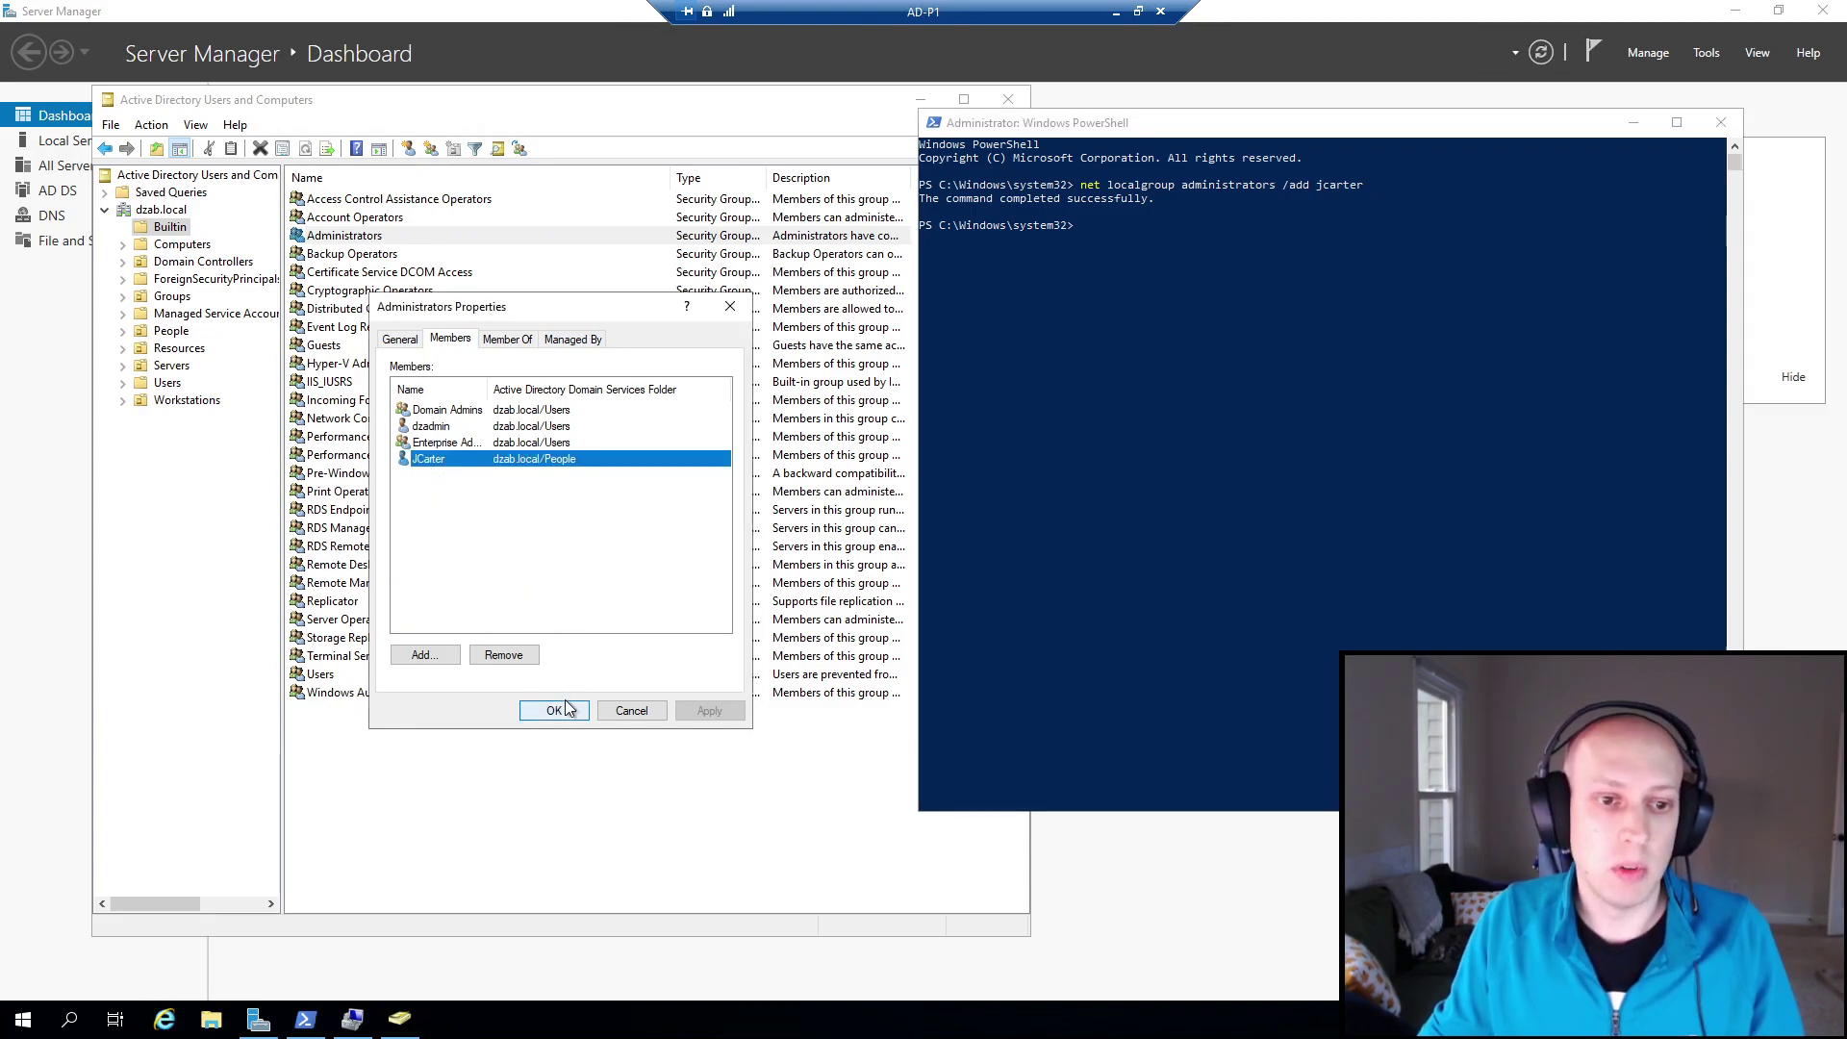
click(522, 660)
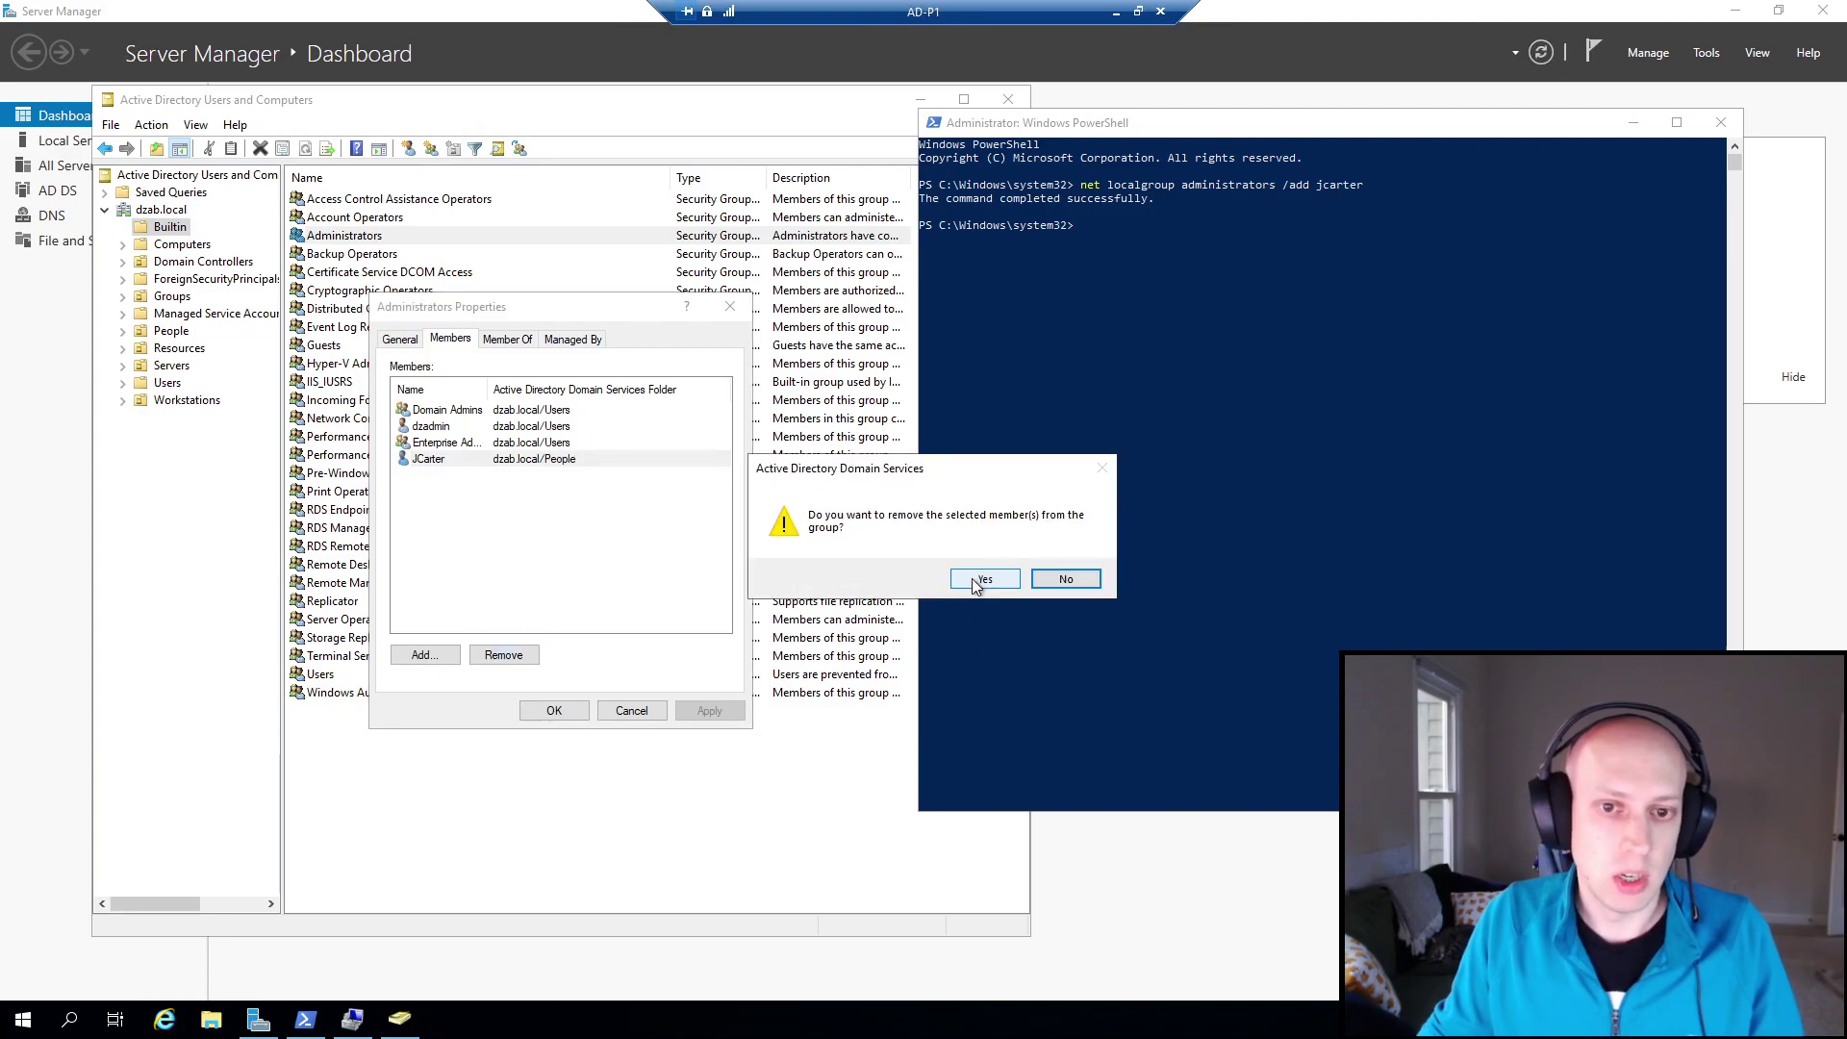
click(981, 578)
click(548, 710)
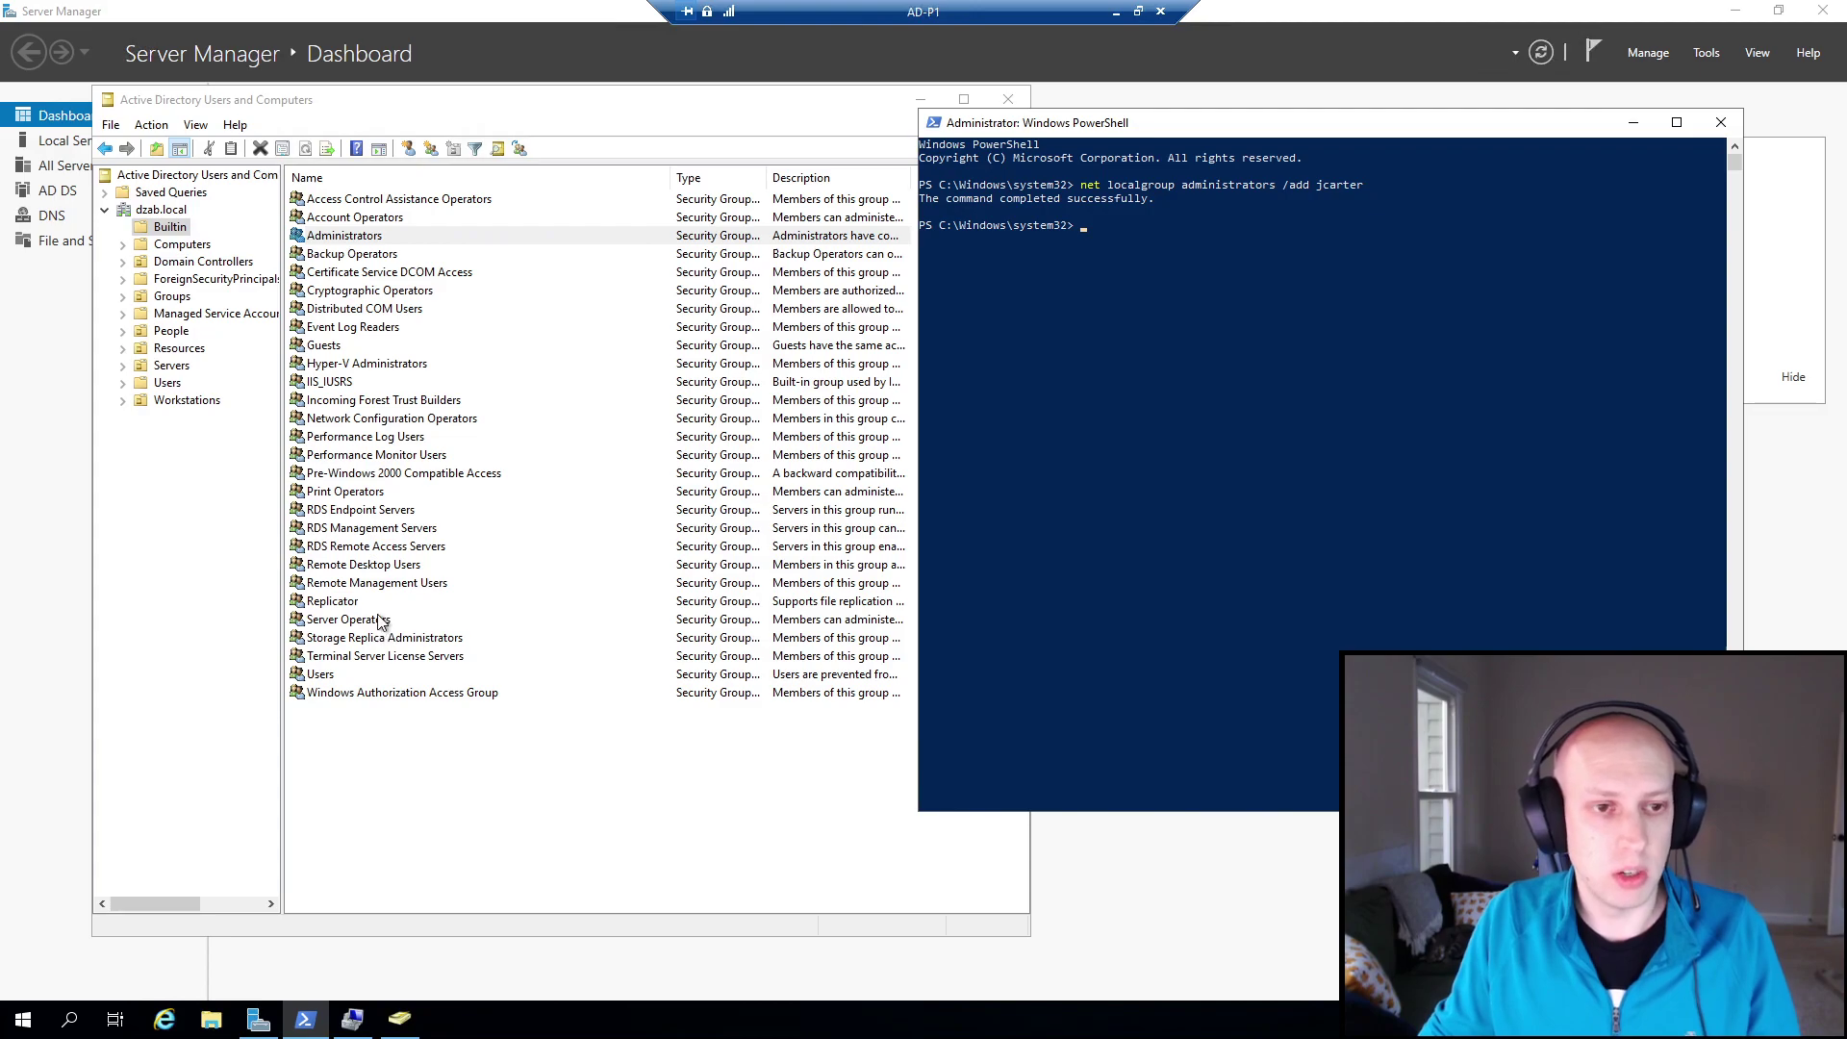
Focus the Builtin groups list, select Server Operators, then clear the selection.
click(442, 748)
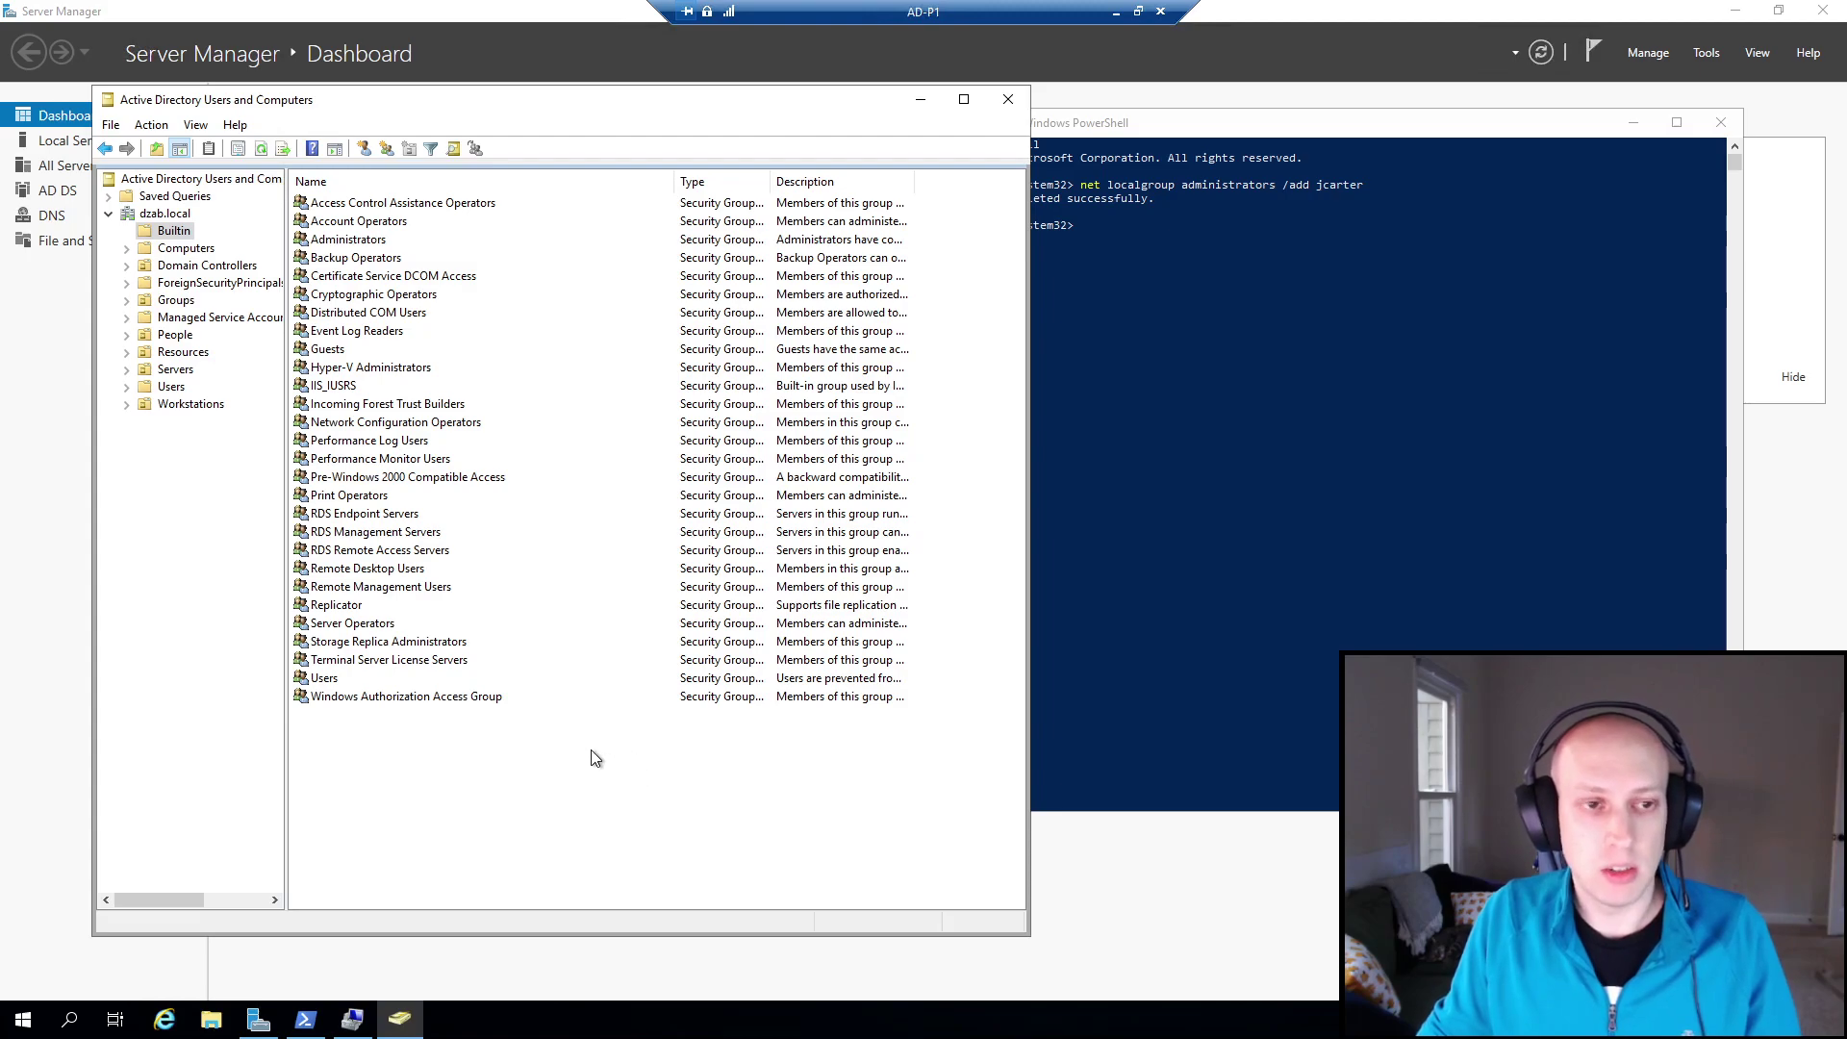
click(344, 625)
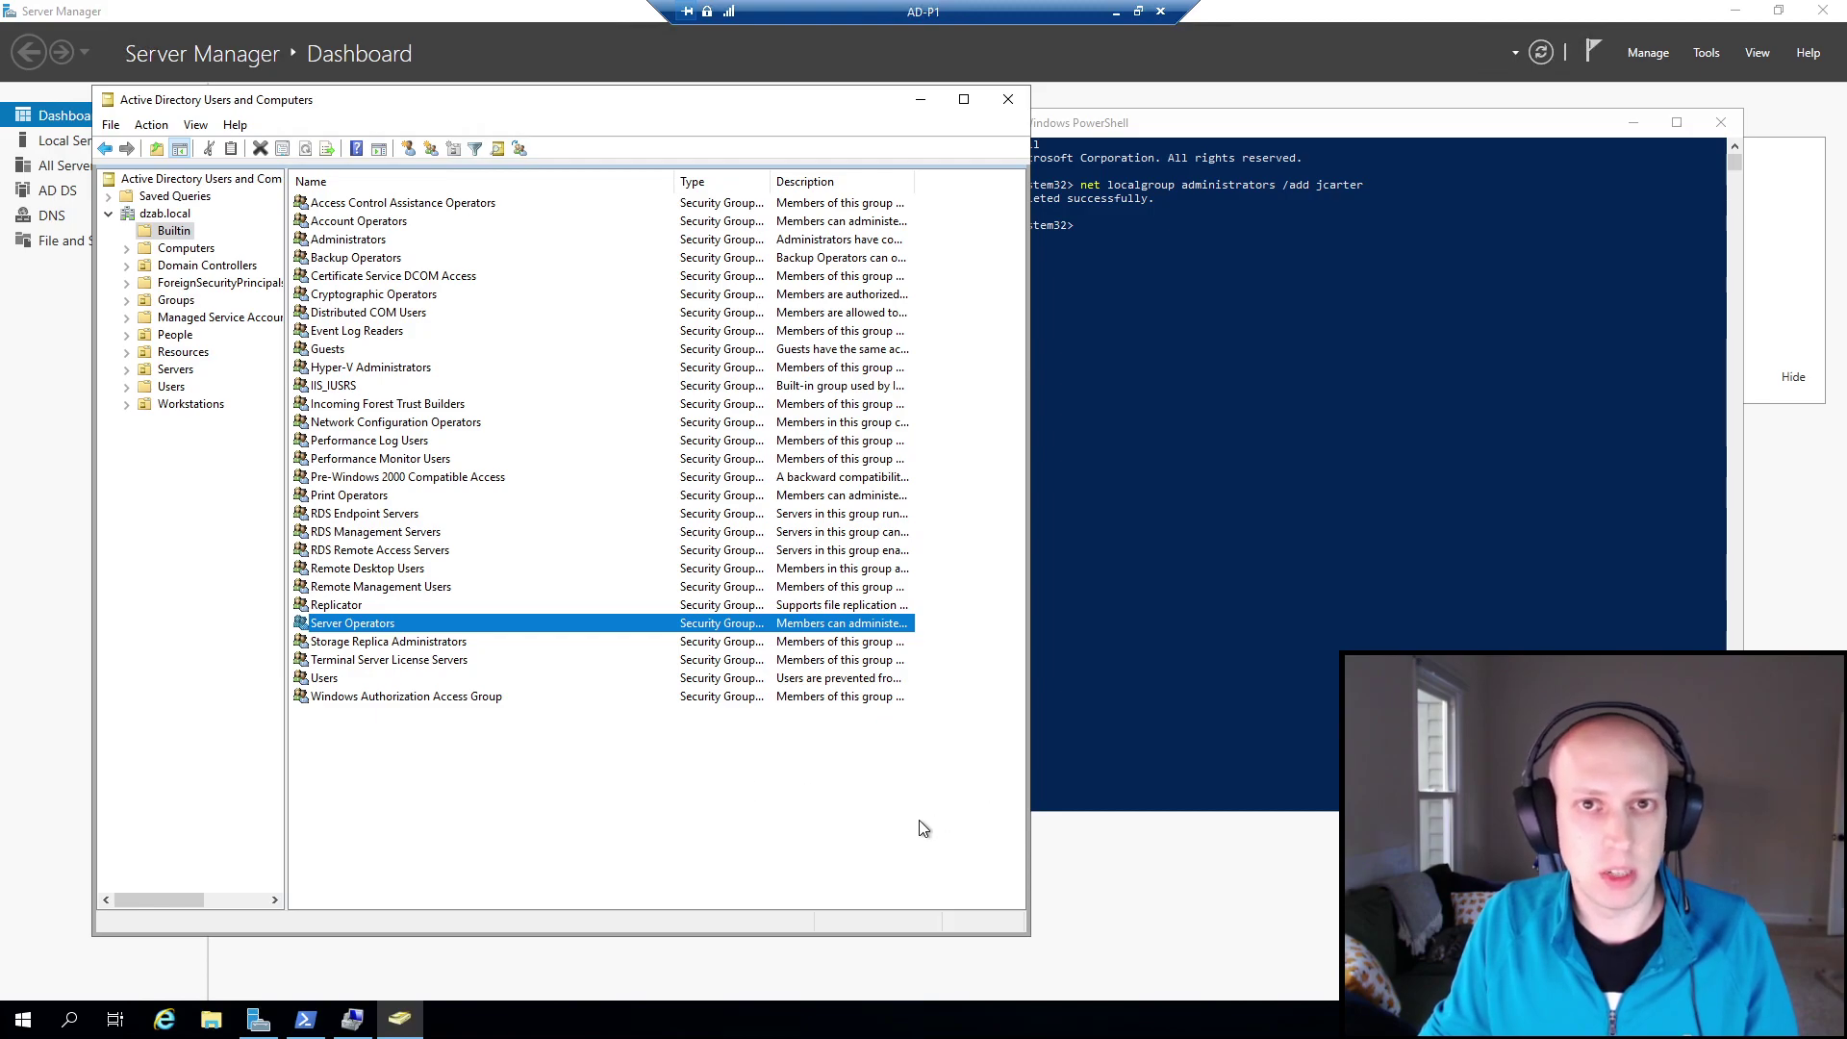
click(827, 824)
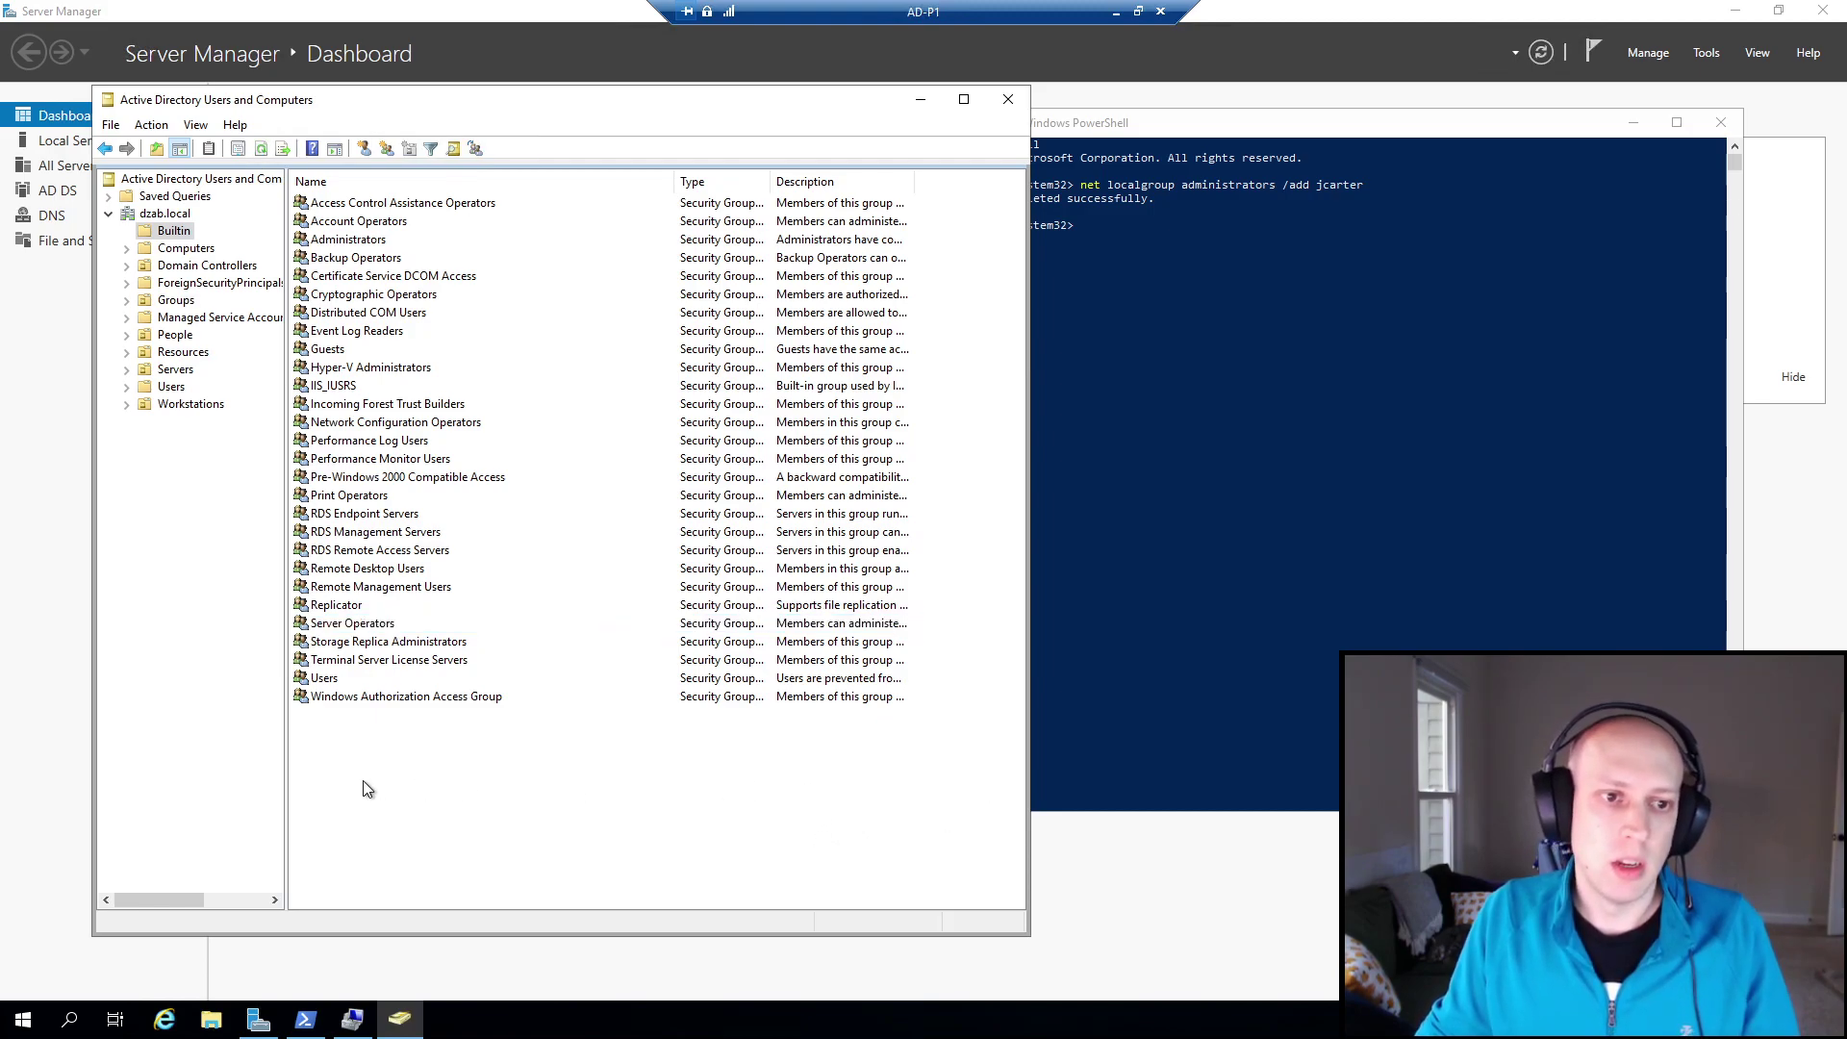